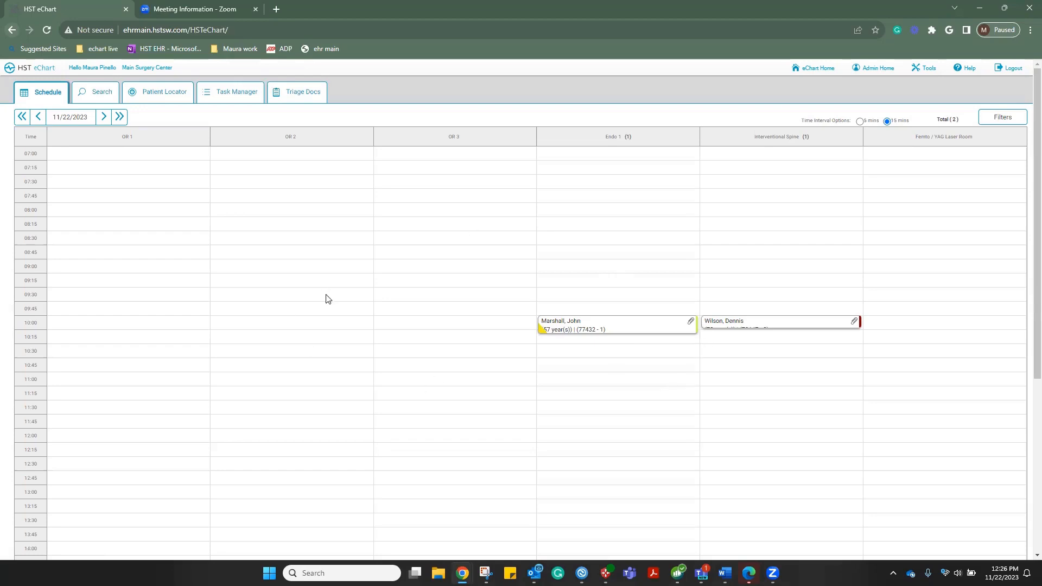
Open the chart for the 10:00 Endo 1 colonoscopy appointment from the Schedule
left_click(608, 332)
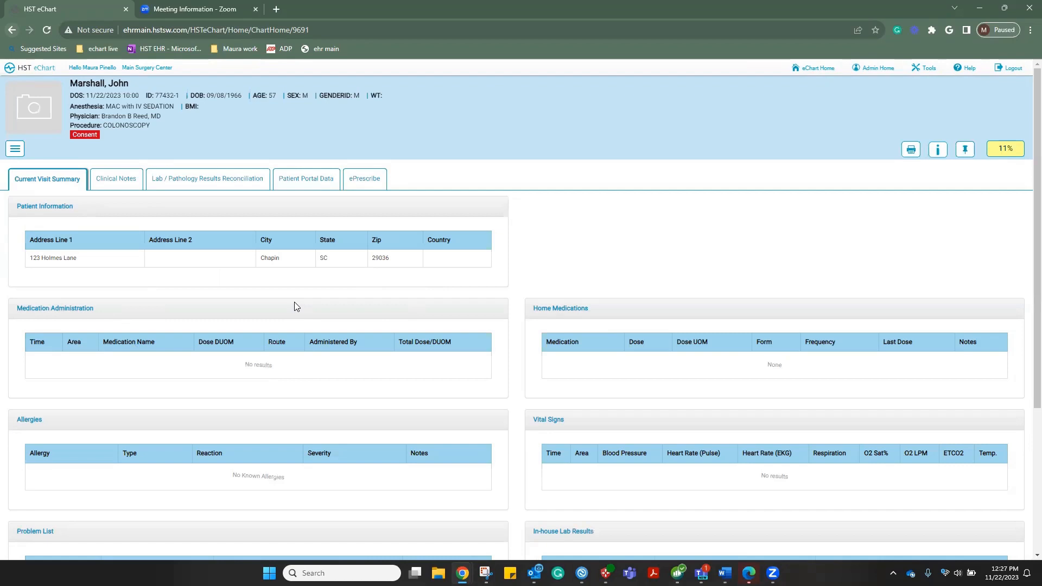
left_click(17, 151)
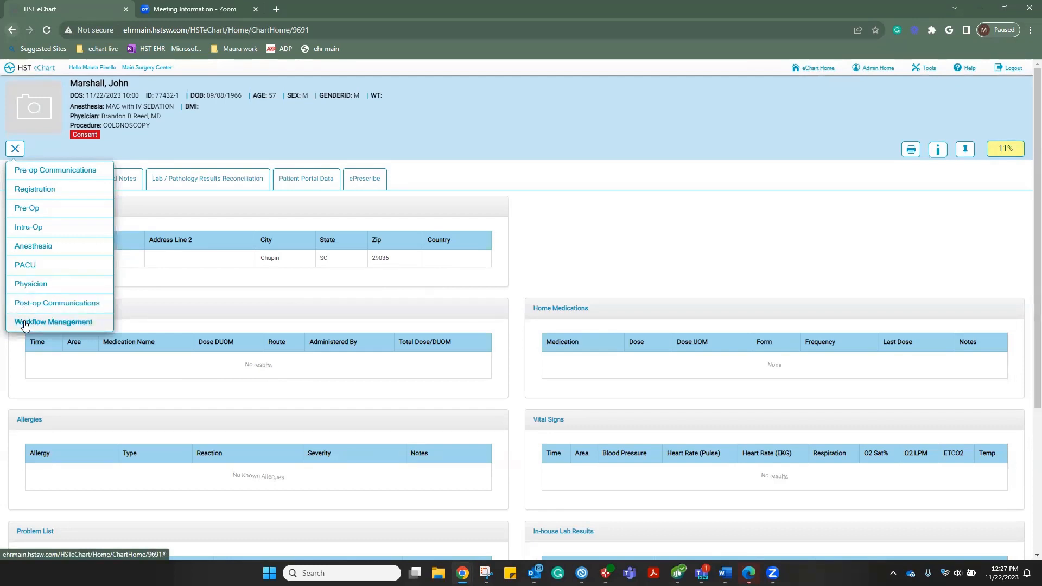
left_click(455, 170)
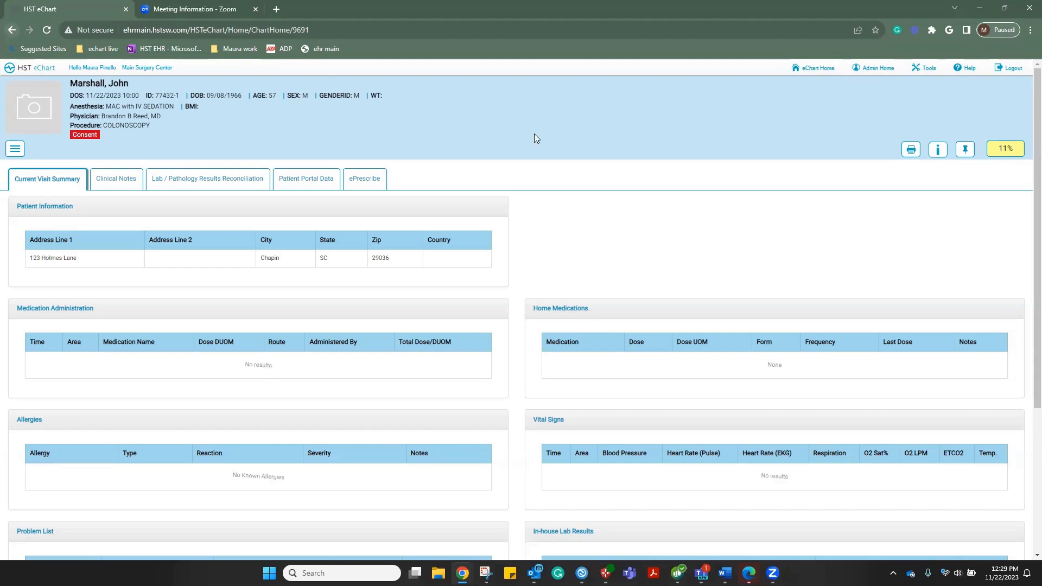
Pin the chart, then review the 11% Chart Status breakdown and close it
left_click(964, 151)
left_click(1001, 149)
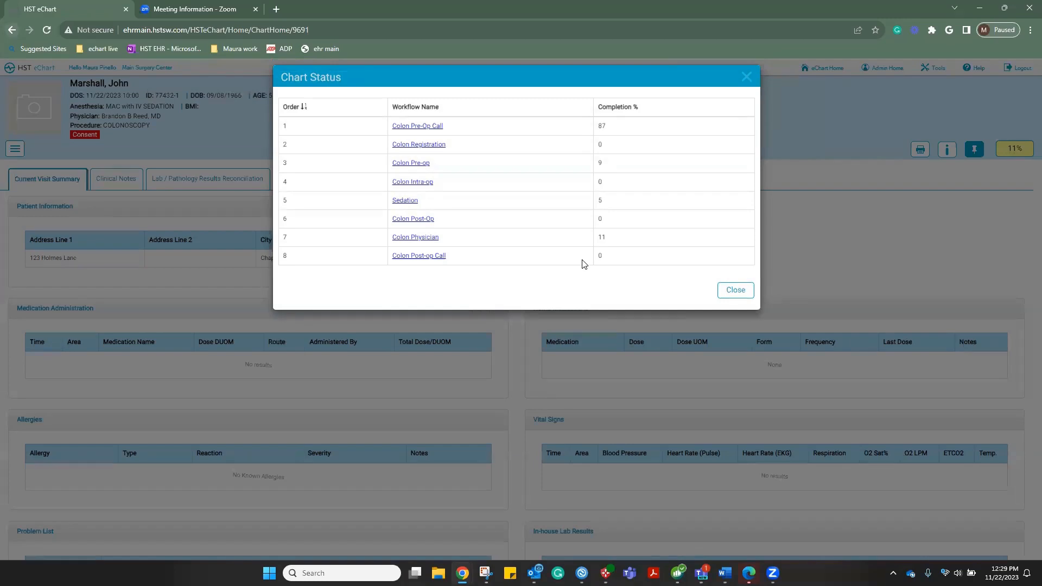
left_click(742, 294)
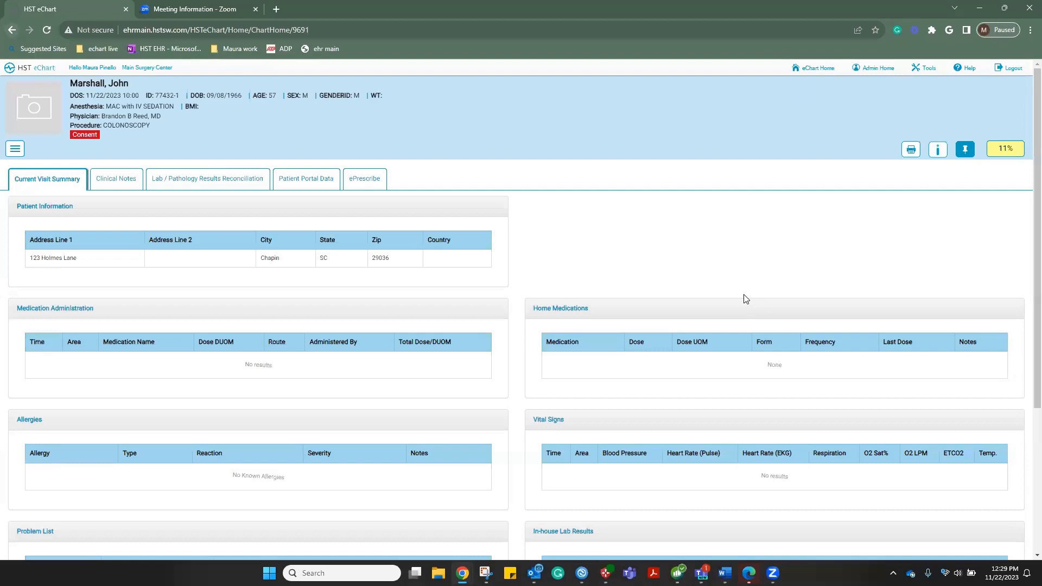
left_click(912, 150)
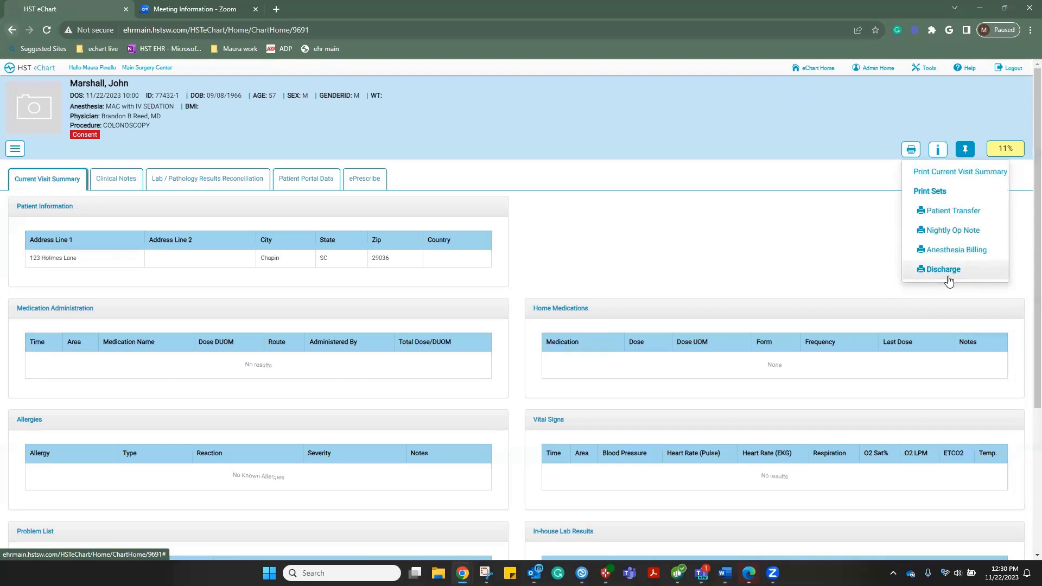
left_click(578, 116)
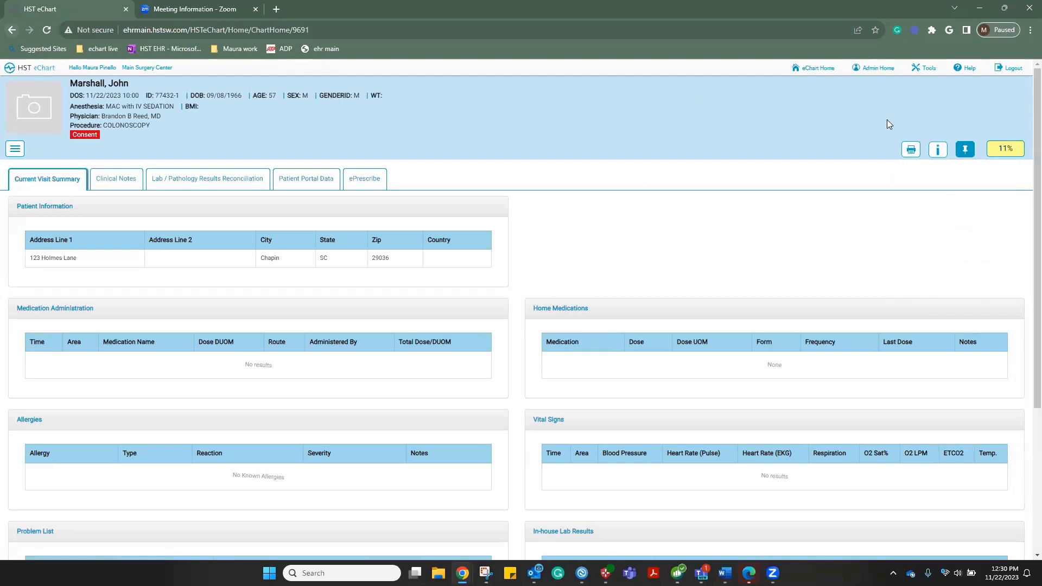
left_click(938, 150)
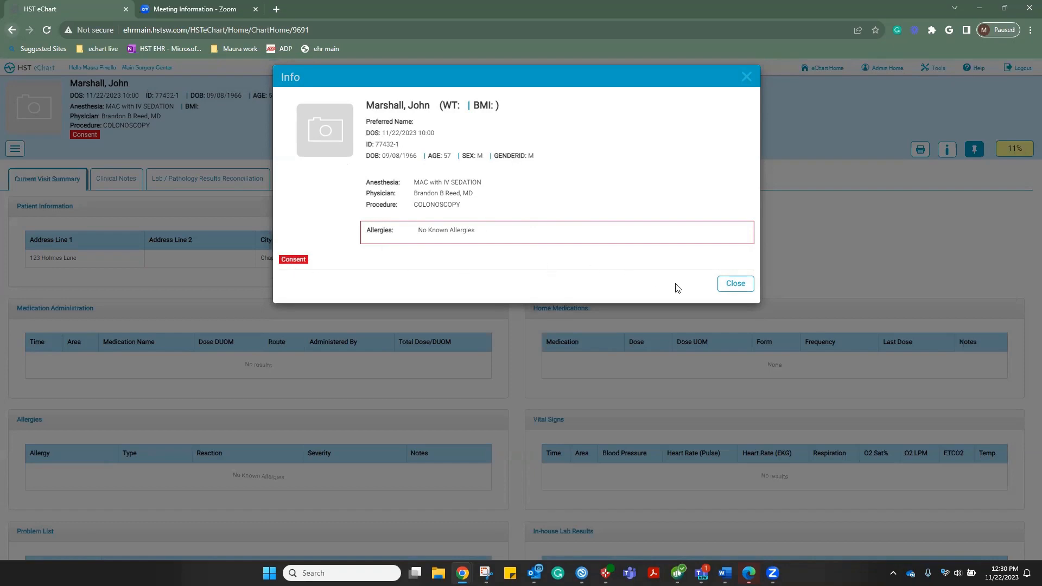
left_click(730, 293)
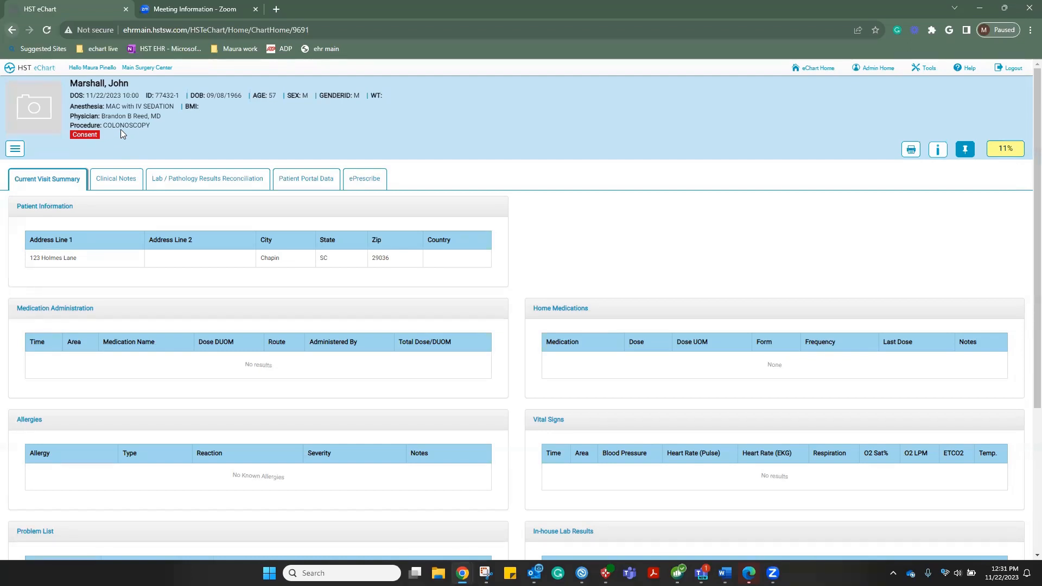
Switch to the Pre-op Communications workflow from the section menu
left_click(14, 148)
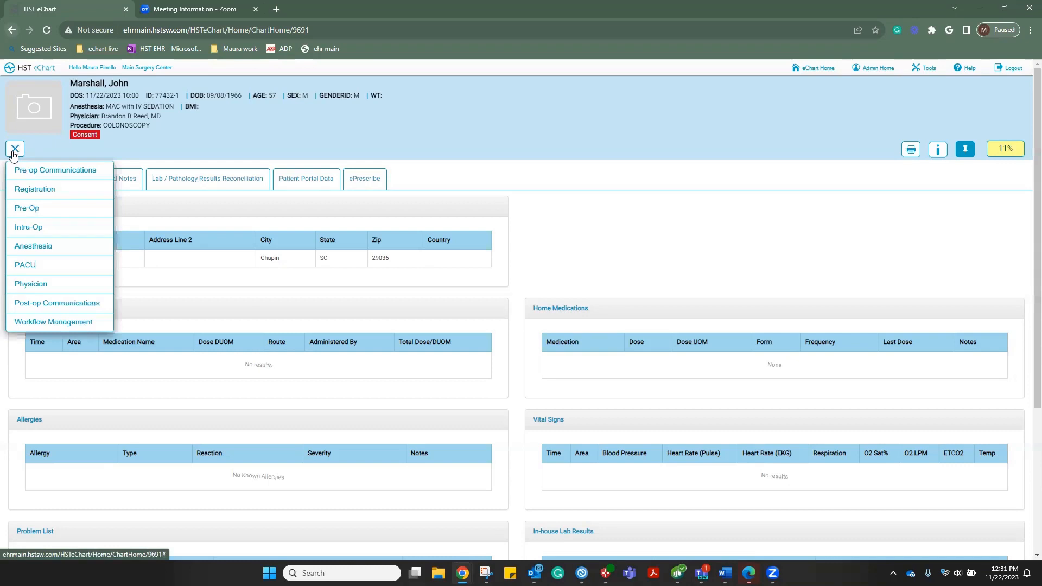
left_click(39, 171)
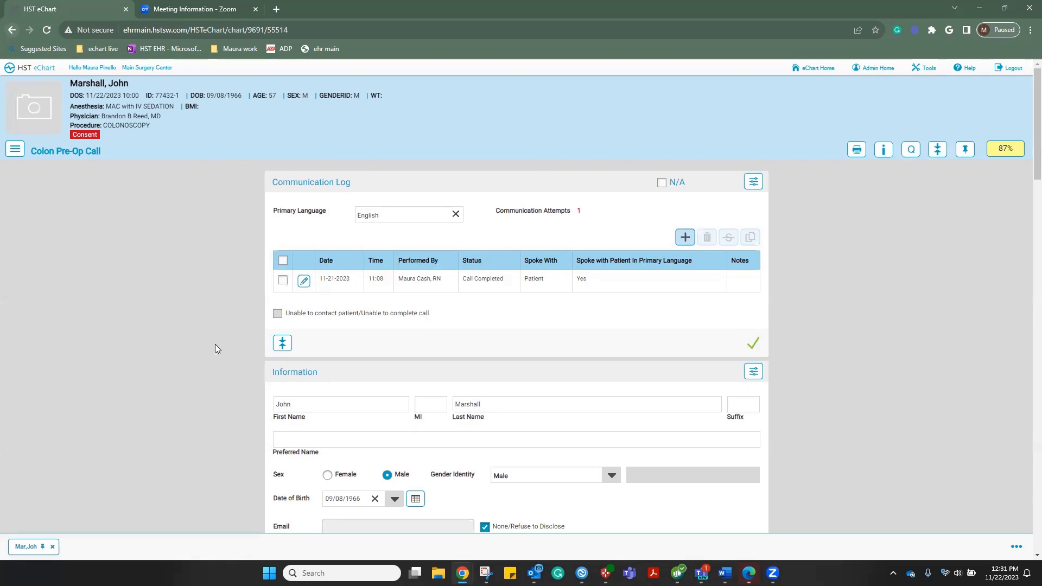
View the Communication Log's audit history, then close it
left_click(755, 185)
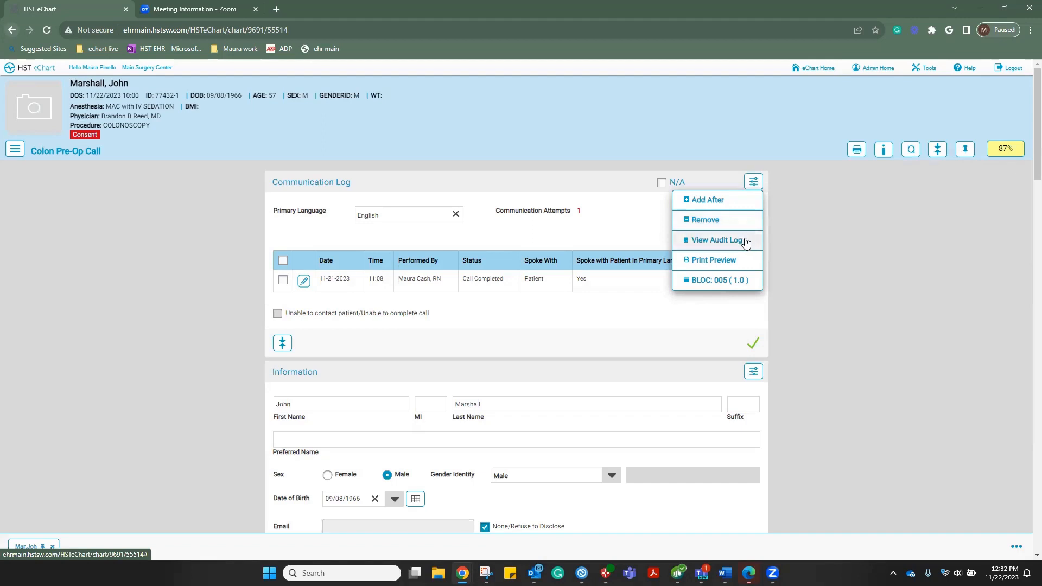
left_click(715, 242)
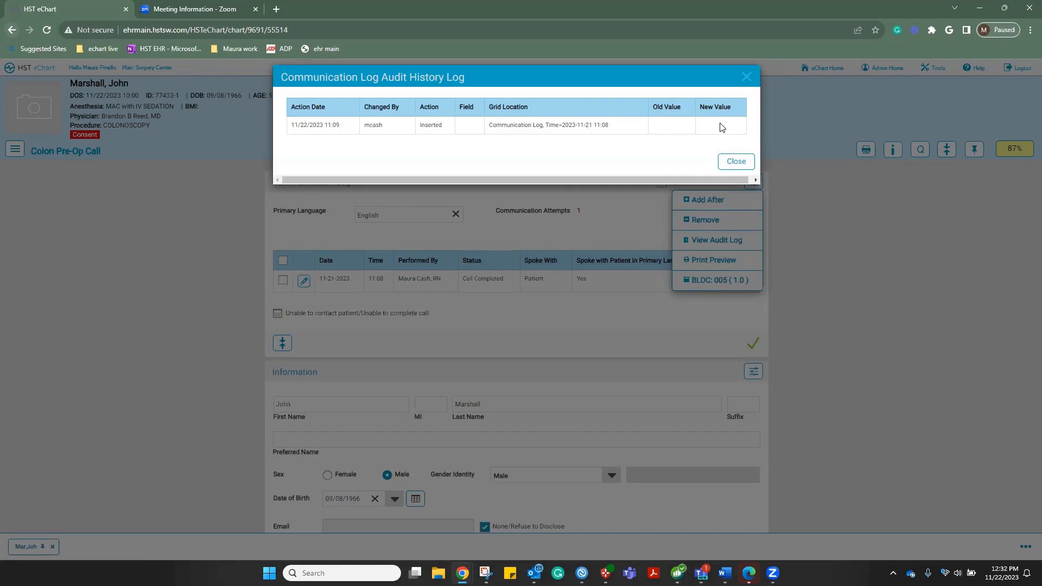
left_click(736, 161)
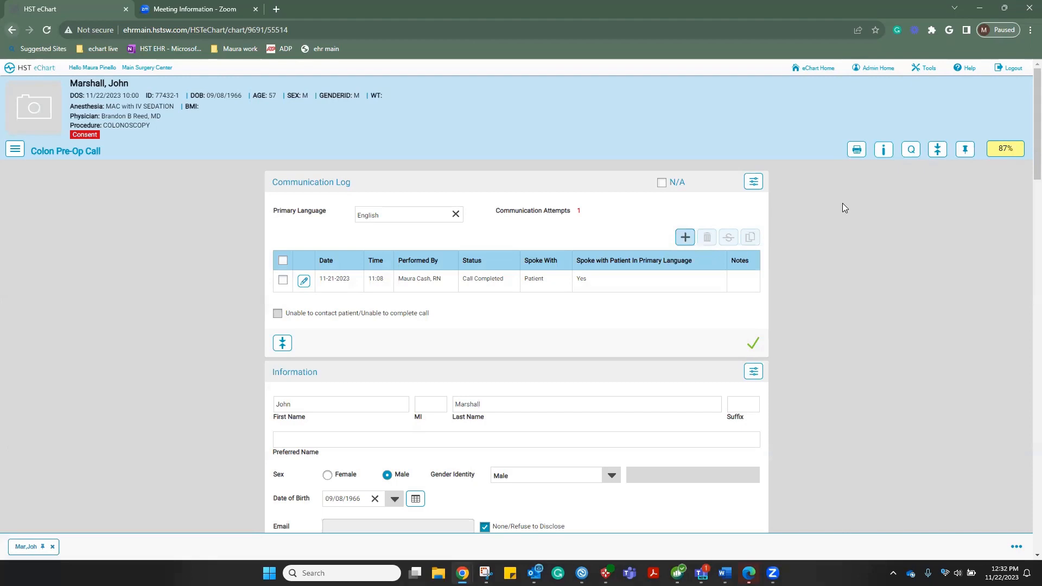
Enter D as the patient's middle initial in the Information section
scroll(843, 204, "down", 3)
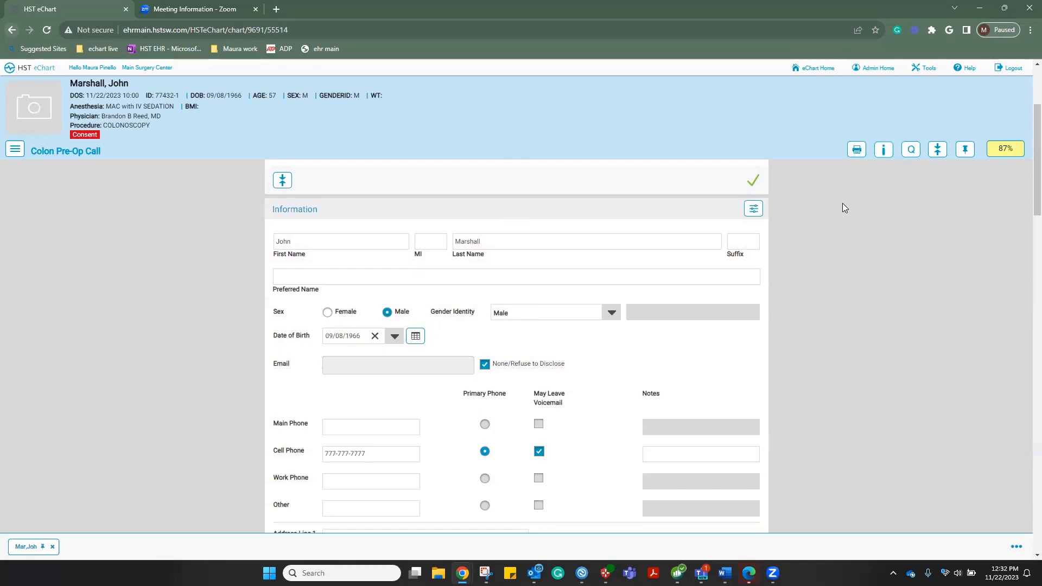
scroll(845, 208, "down", 1)
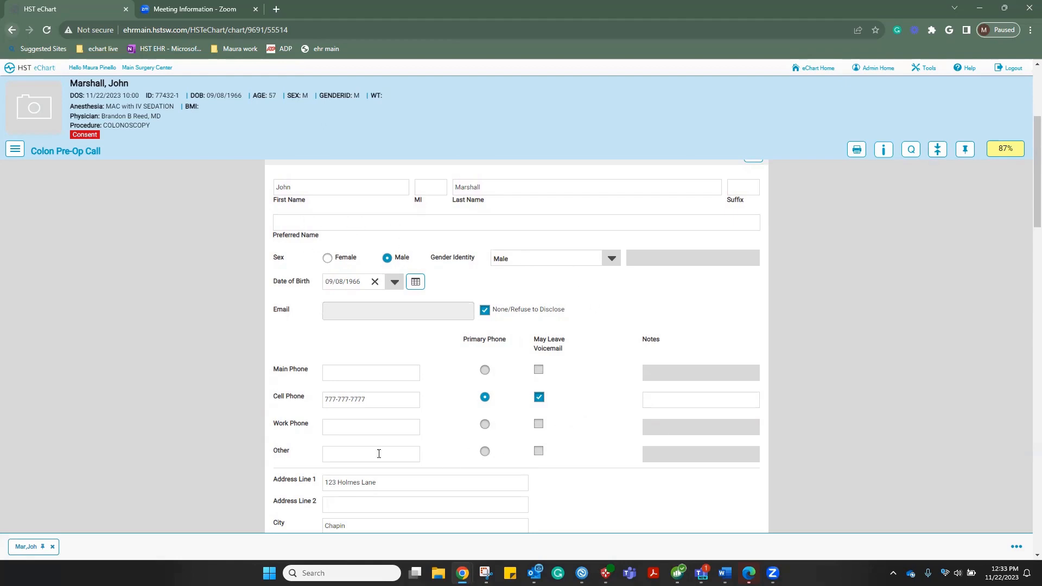
left_click(426, 188)
type("D")
left_click(503, 208)
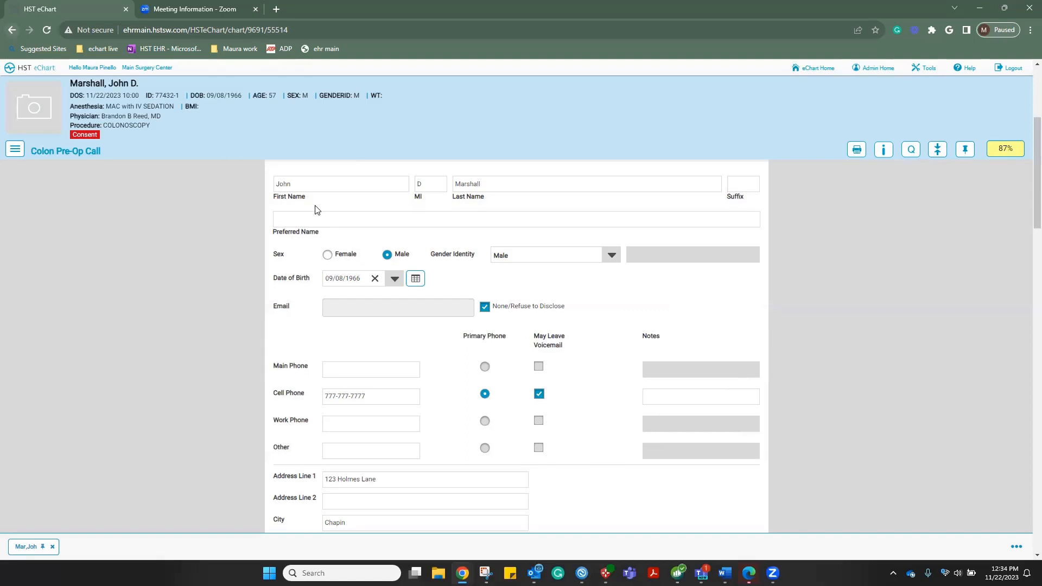
Scroll down to Home Medications and start a new medication entry
scroll(318, 210, "down", 3)
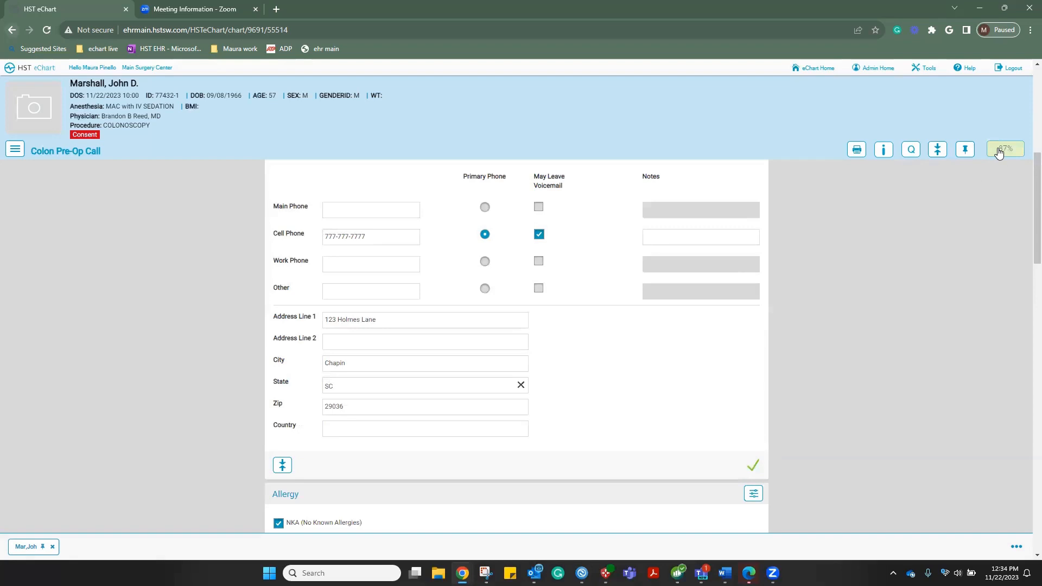
scroll(591, 359, "down", 3)
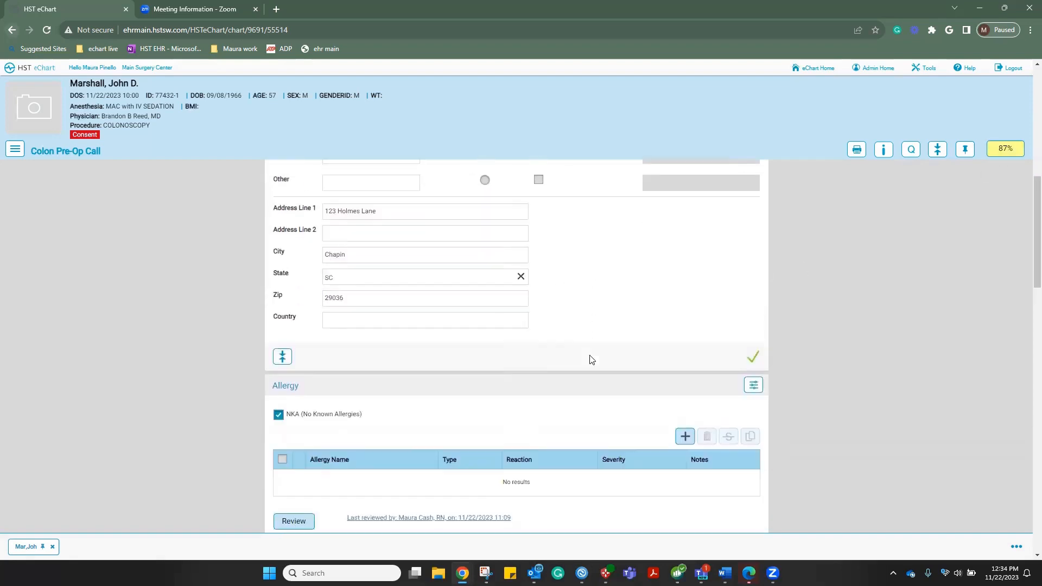
scroll(591, 360, "down", 4)
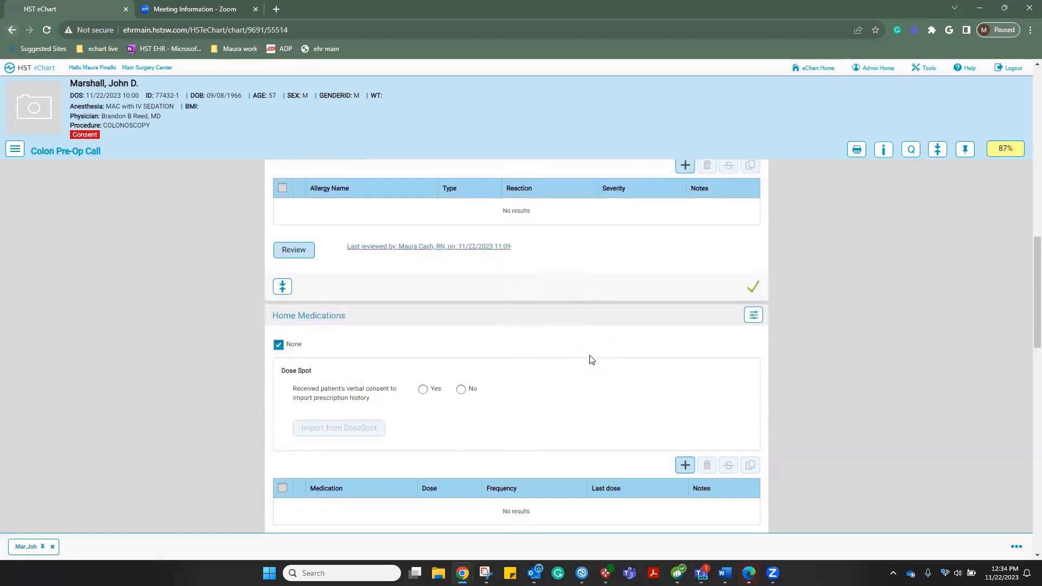
scroll(592, 360, "down", 2)
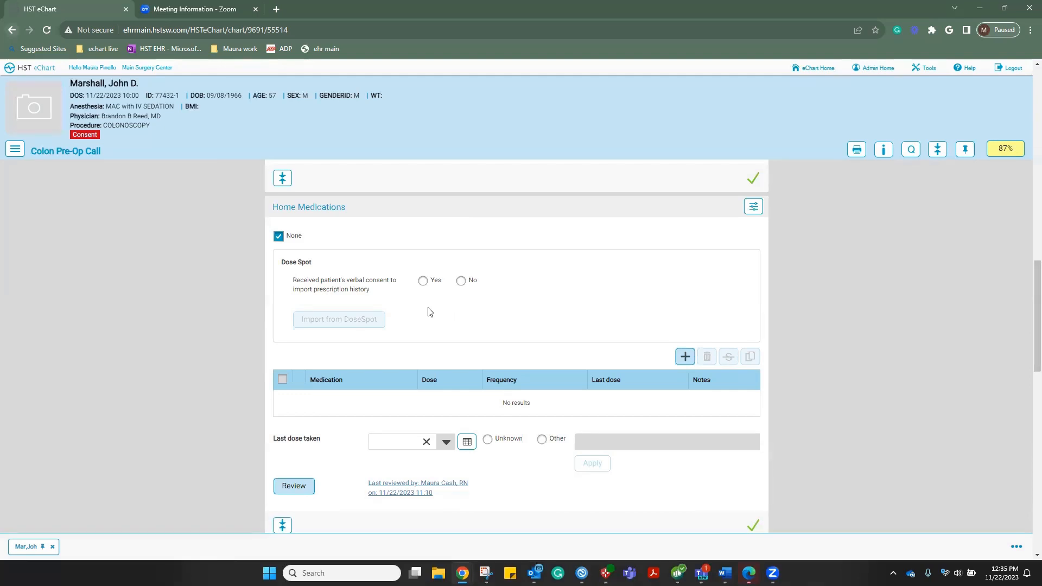
scroll(430, 311, "down", 1)
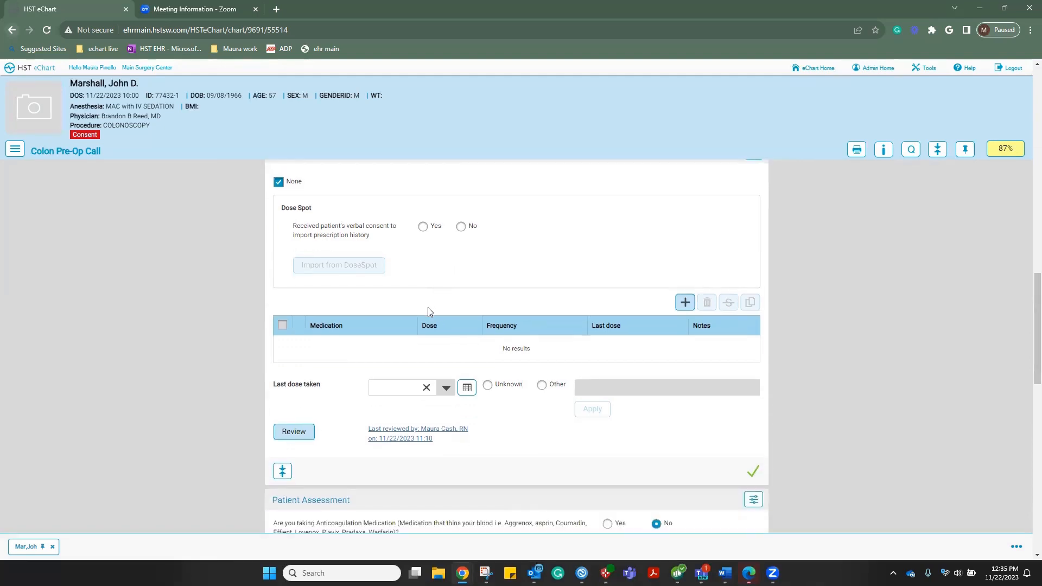
left_click(684, 304)
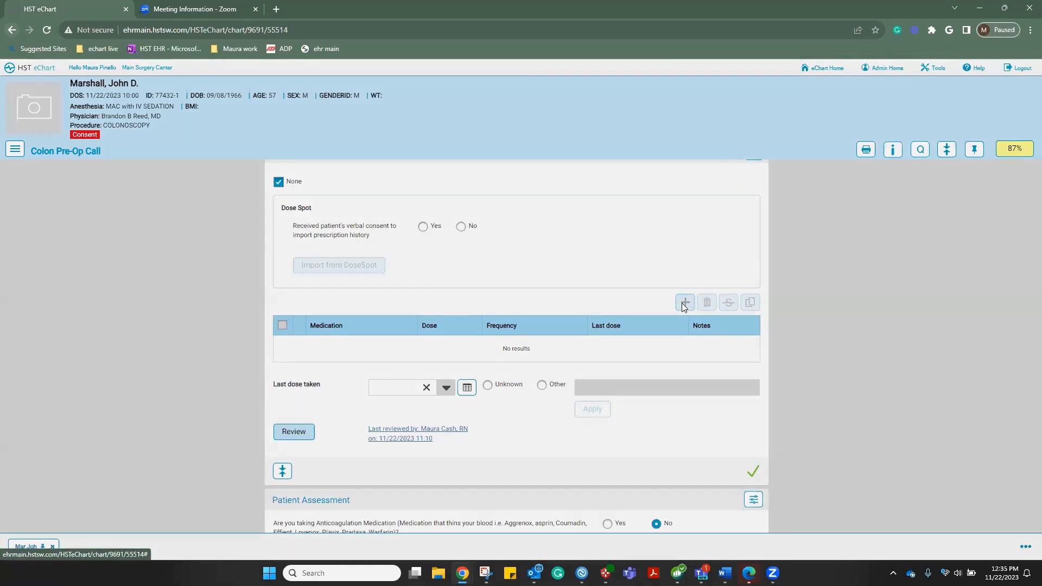
Add Lipitor as a home medication with a dose of 1 tablet and save
left_click(409, 107)
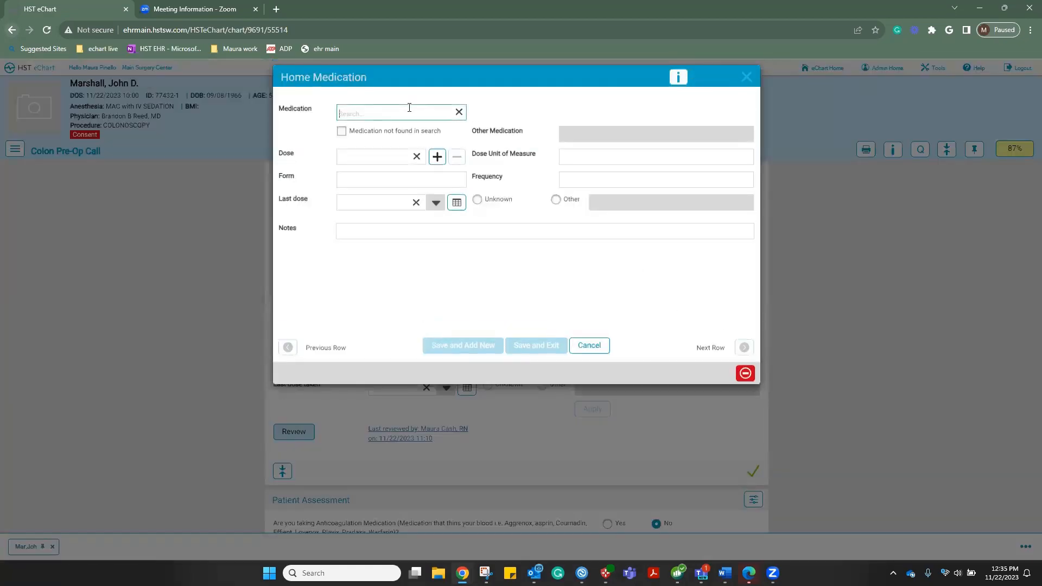
type("i")
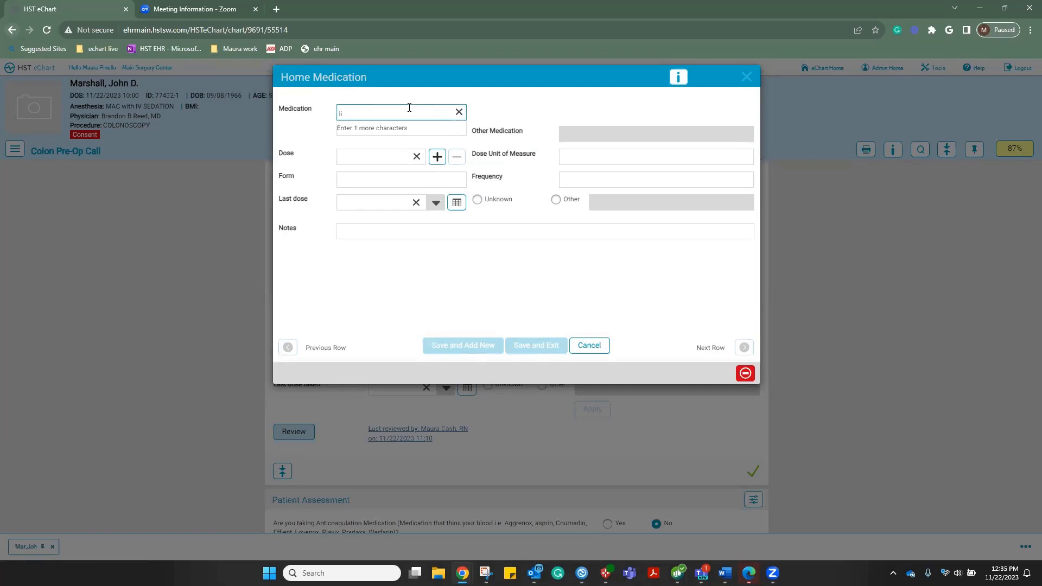
type("ip")
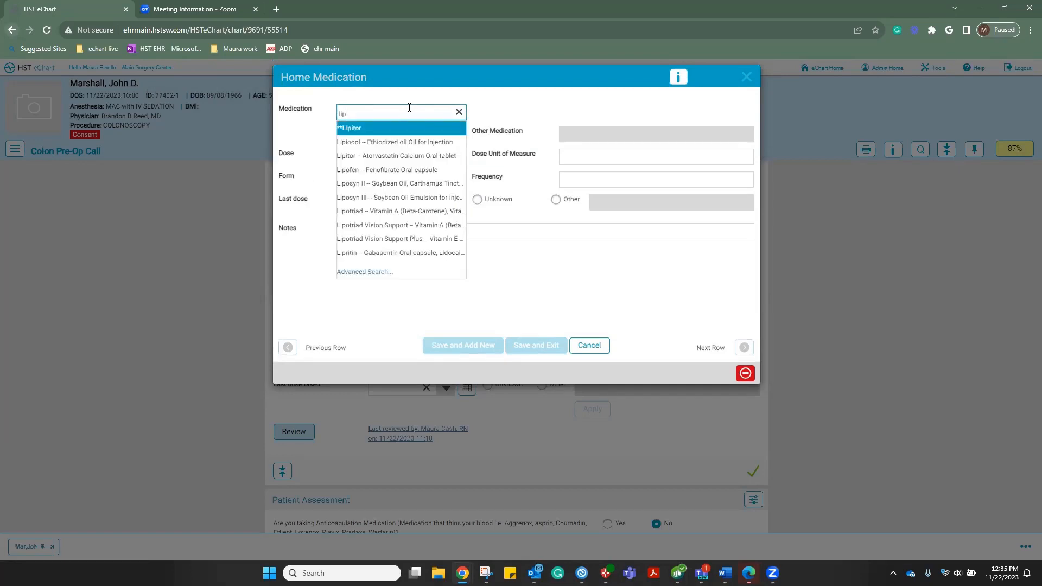
key("BackSpace")
key("BackSpace")
key("BackSpace")
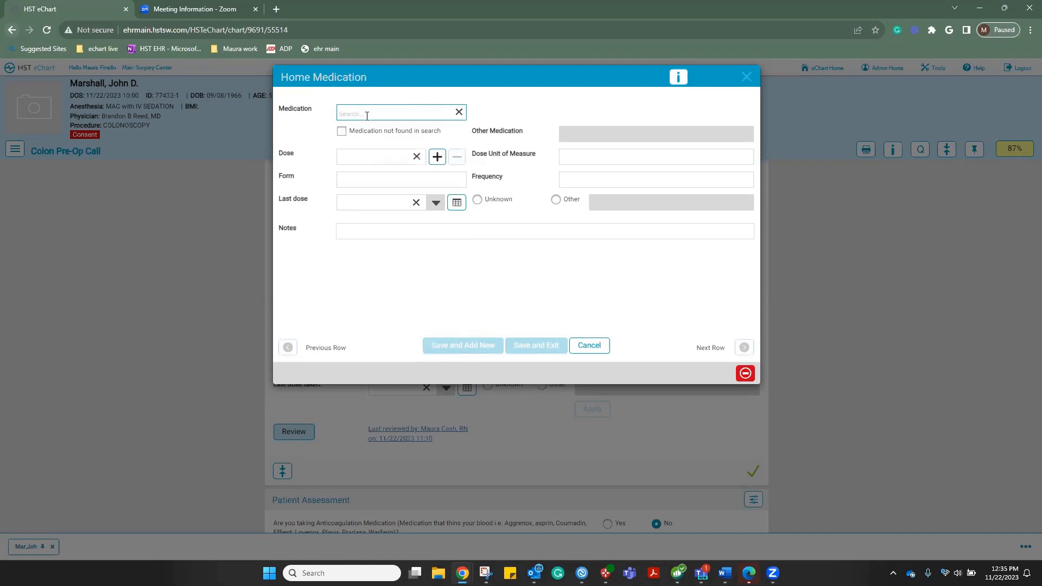
type("li")
left_click(373, 152)
left_click(437, 157)
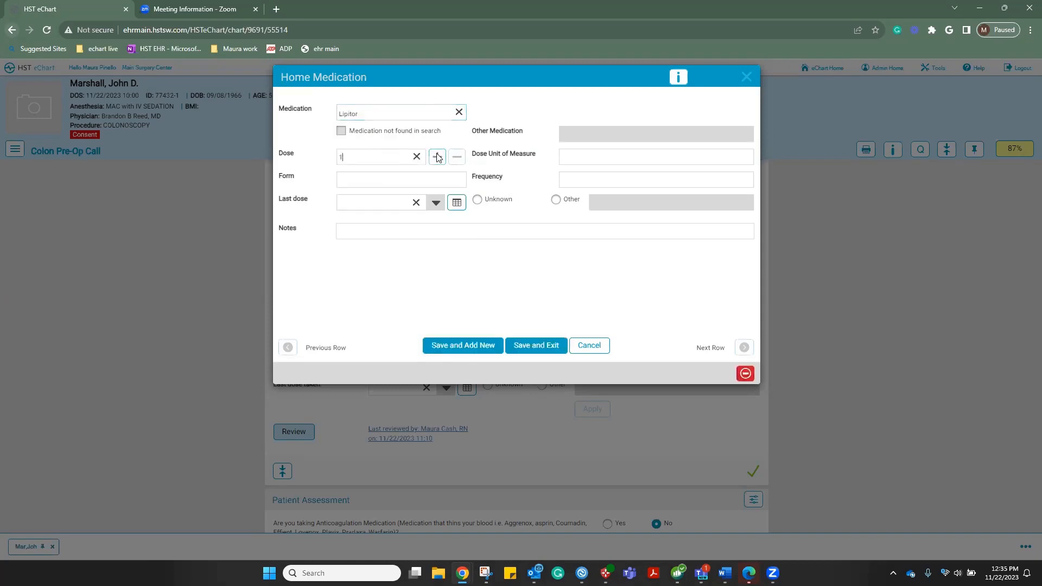
left_click(580, 154)
type("tablet")
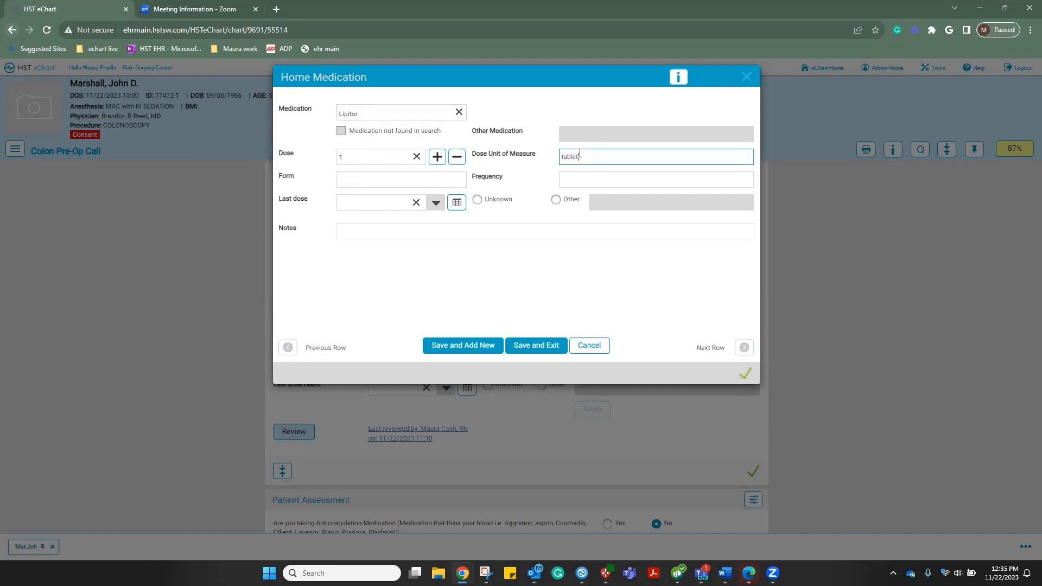
left_click(536, 346)
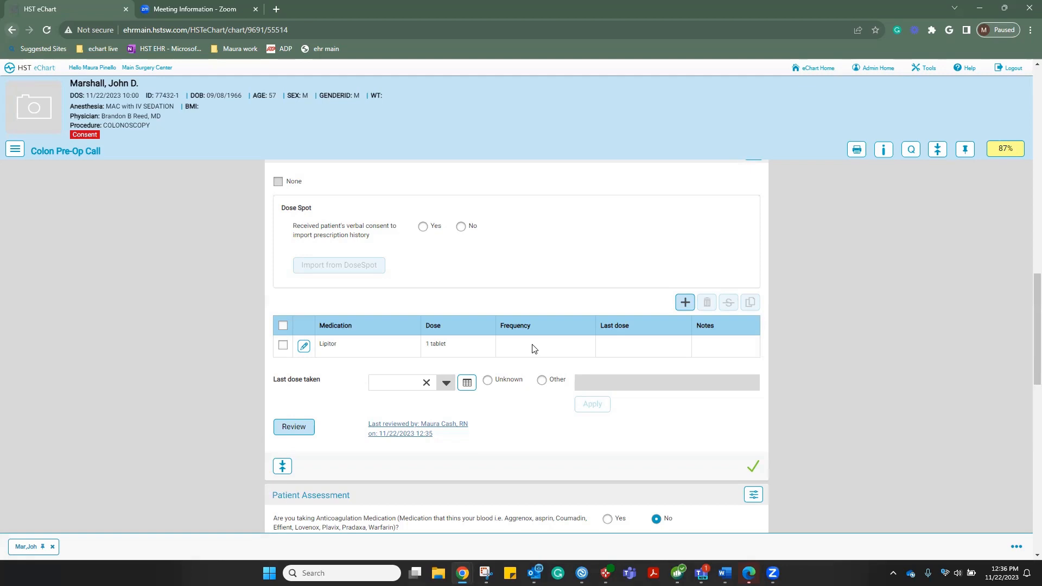
scroll(532, 348, "down", 5)
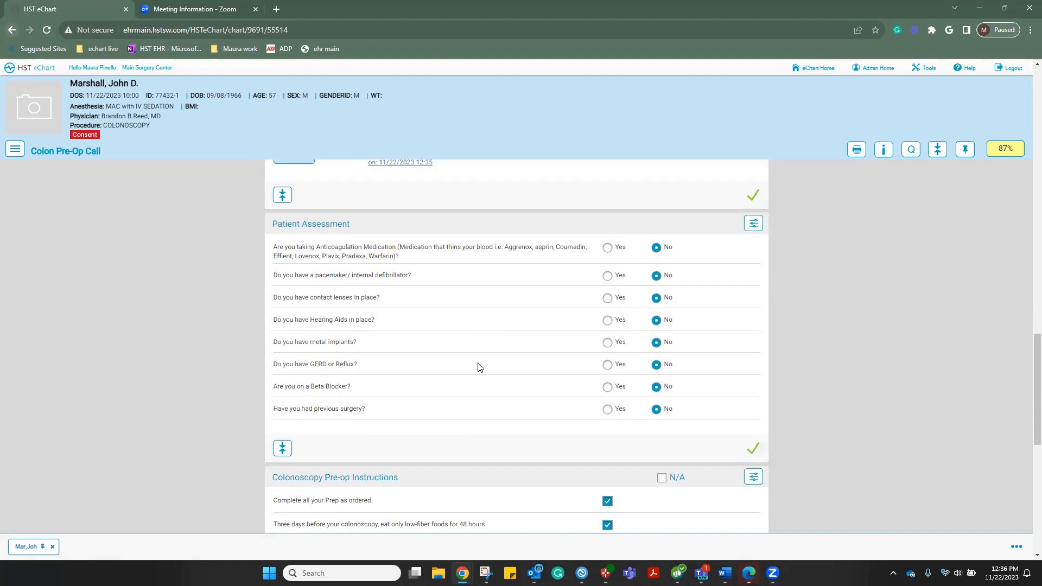
left_click(608, 343)
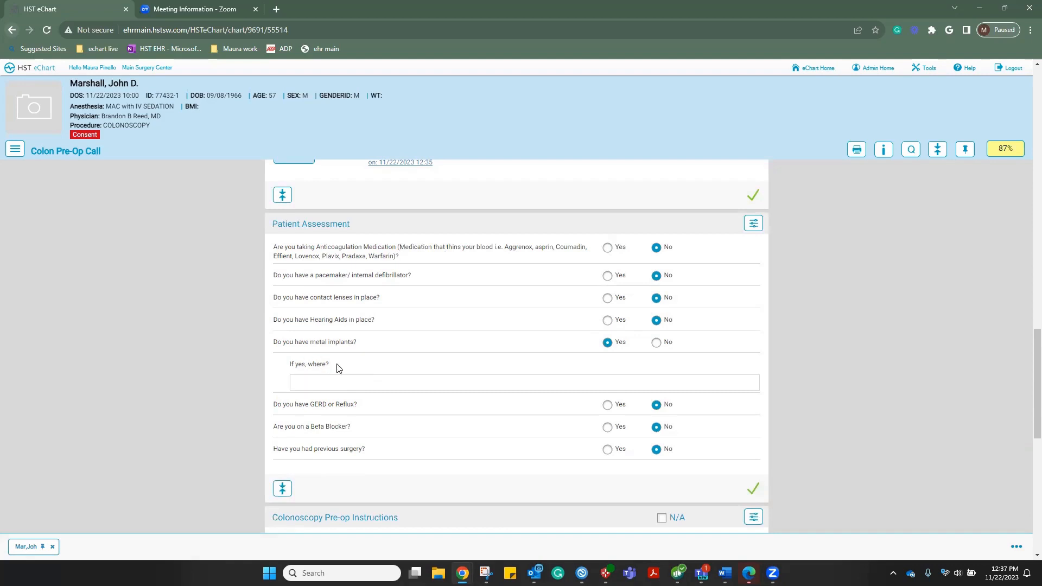
left_click(656, 342)
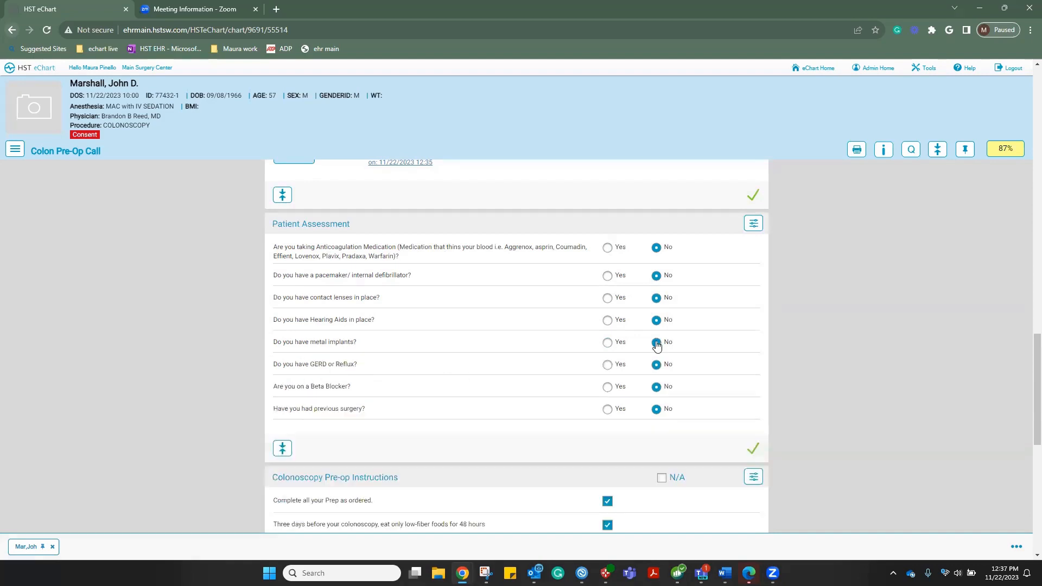
scroll(348, 318, "down", 3)
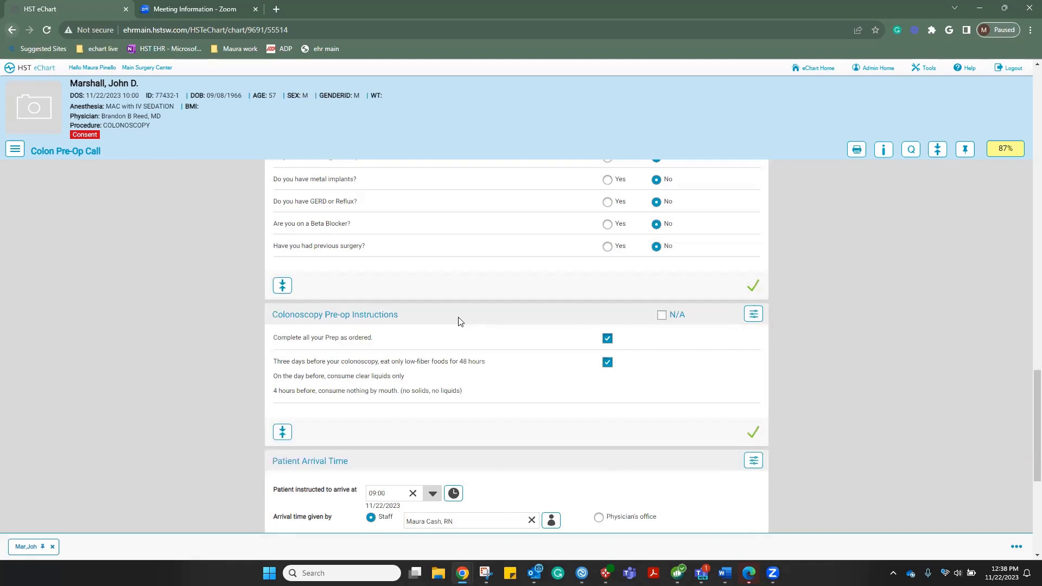
Check the missing Pre-op Instructions item and tick 'No solid food 6 hours before procedure'
scroll(471, 313, "down", 2)
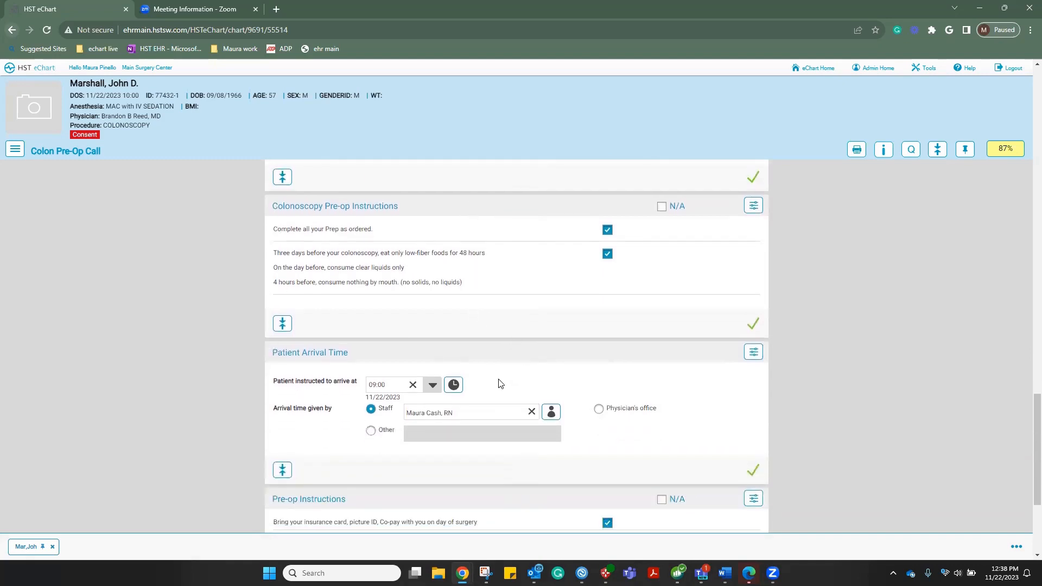
scroll(499, 382, "down", 1)
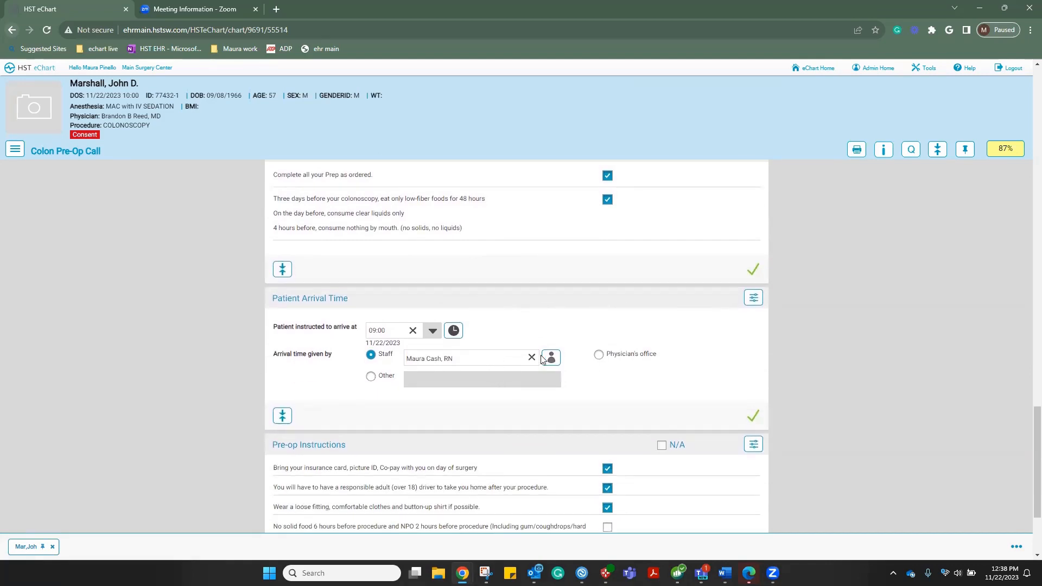
scroll(521, 359, "down", 1)
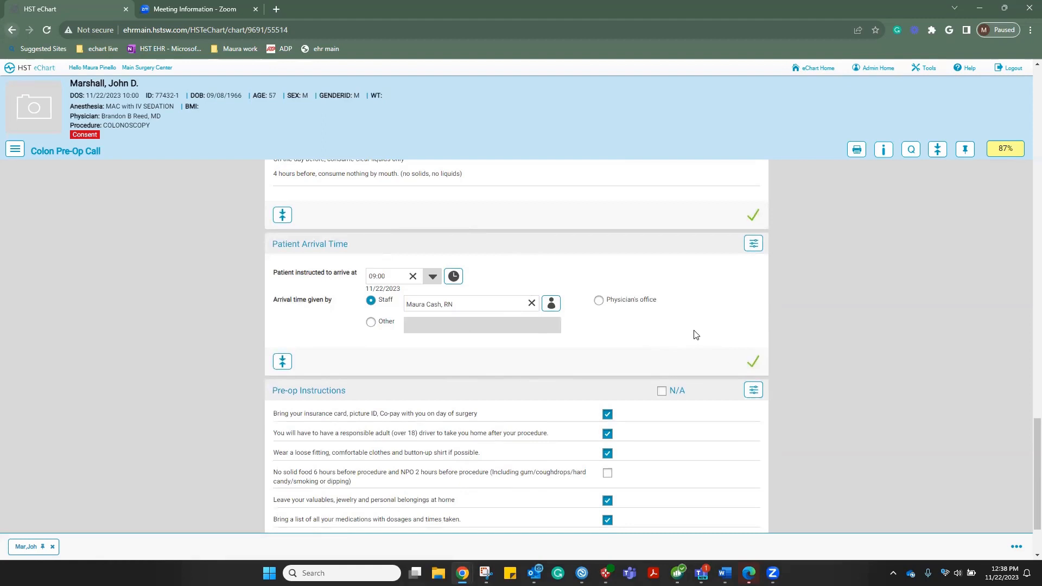
scroll(696, 335, "down", 2)
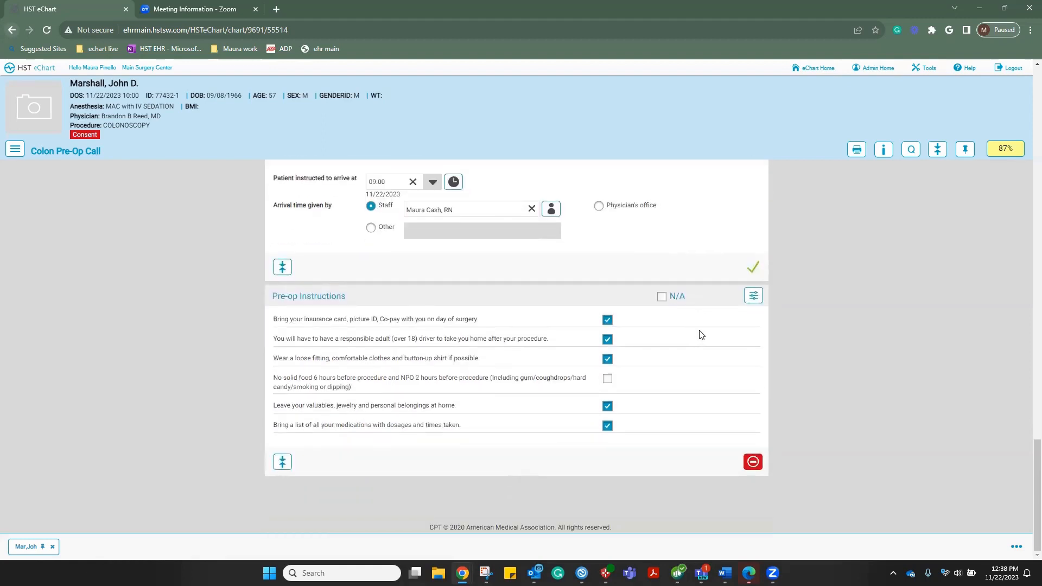
left_click(752, 461)
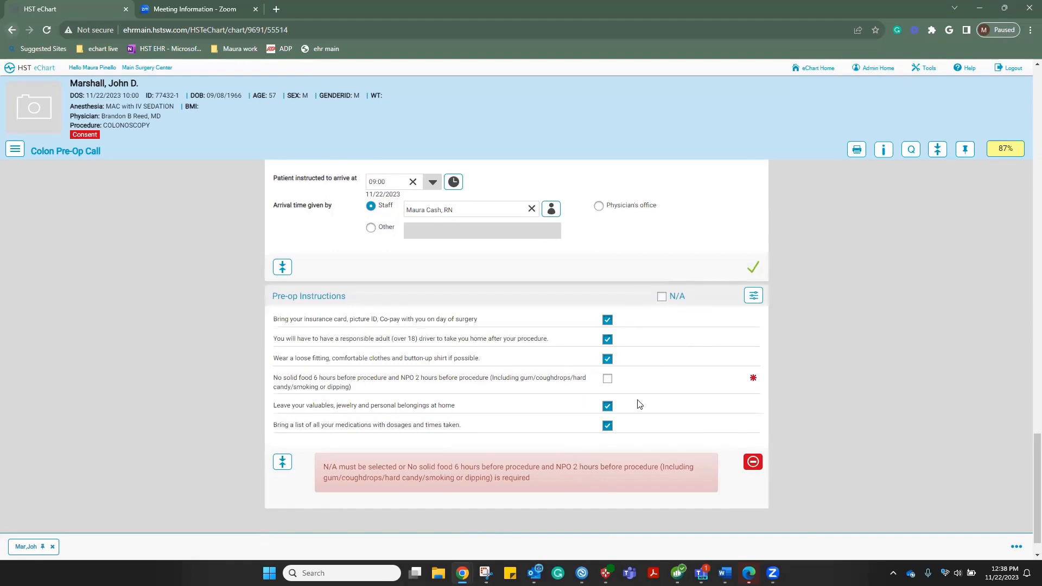
left_click(608, 381)
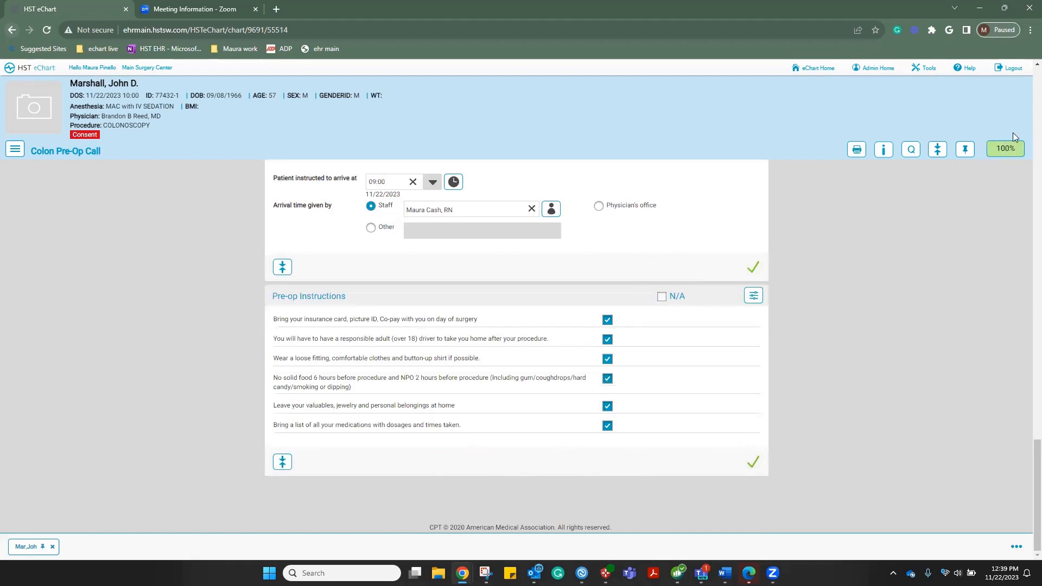
Navigate to the Colon Registration form through the section menu
left_click(15, 155)
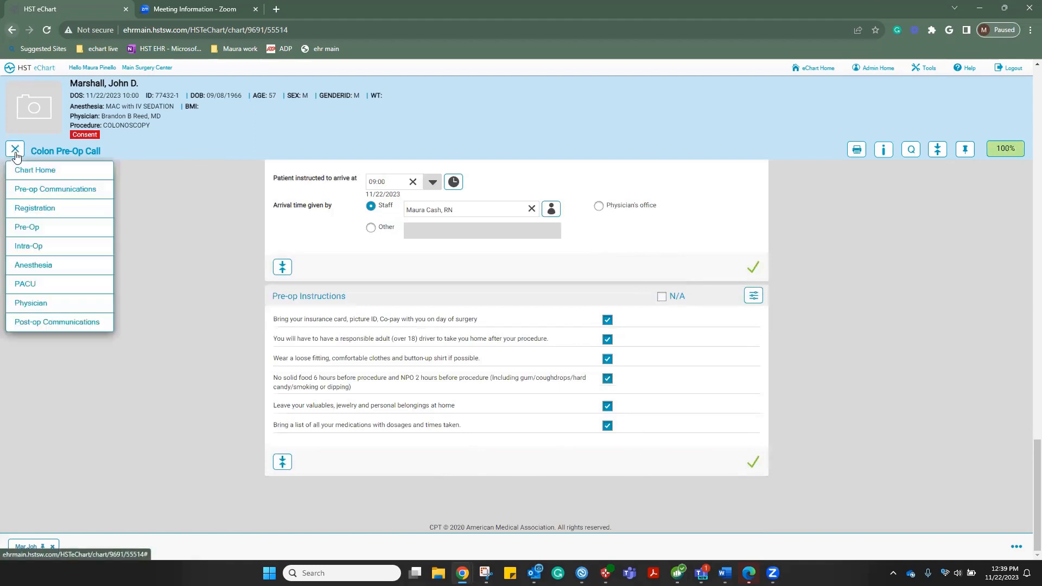
left_click(30, 212)
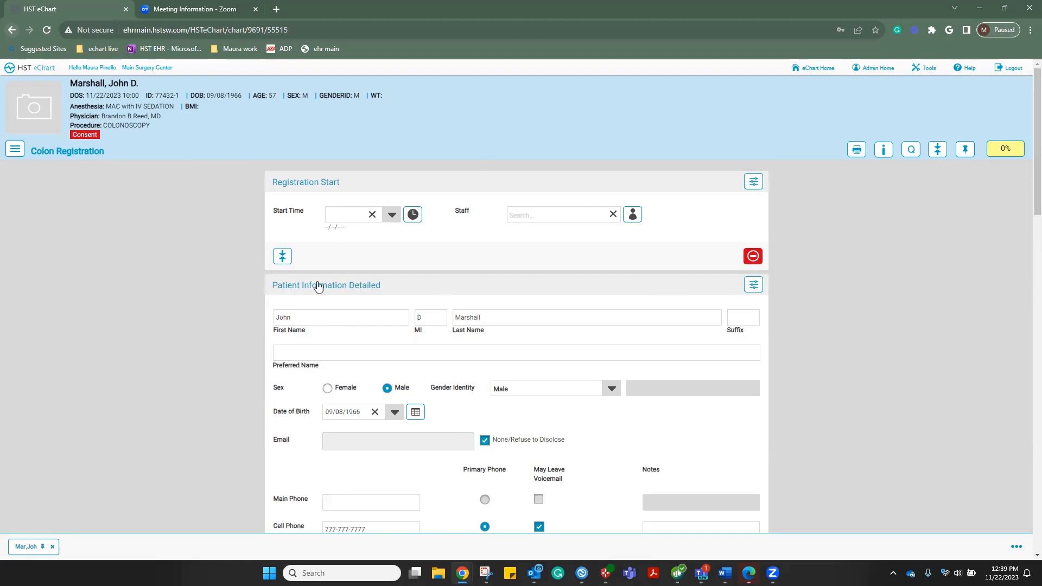
Record Registration Start at 12:39 with the registration clerk selected as staff
left_click(414, 215)
left_click(392, 215)
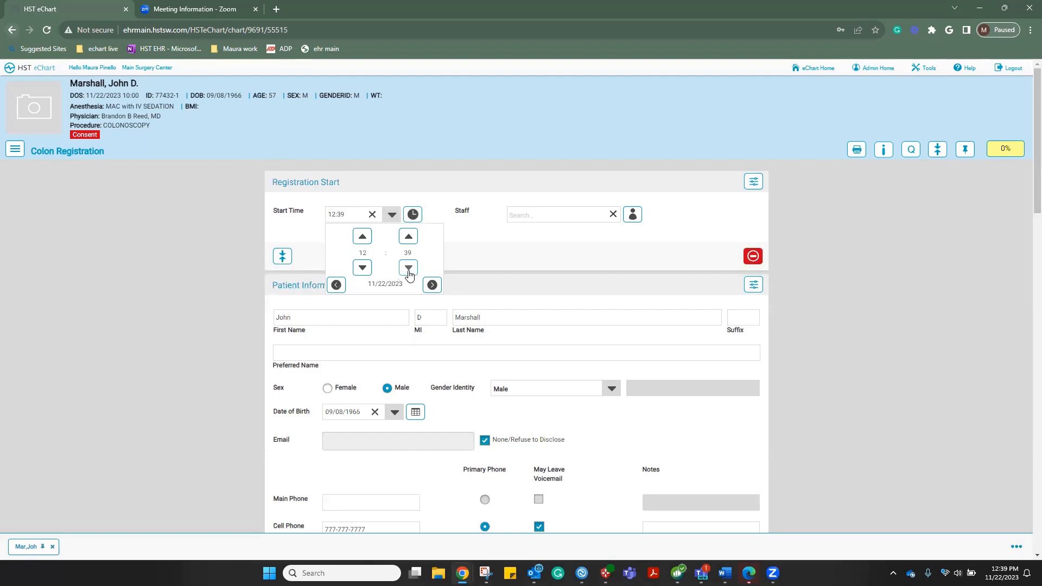
left_click(547, 250)
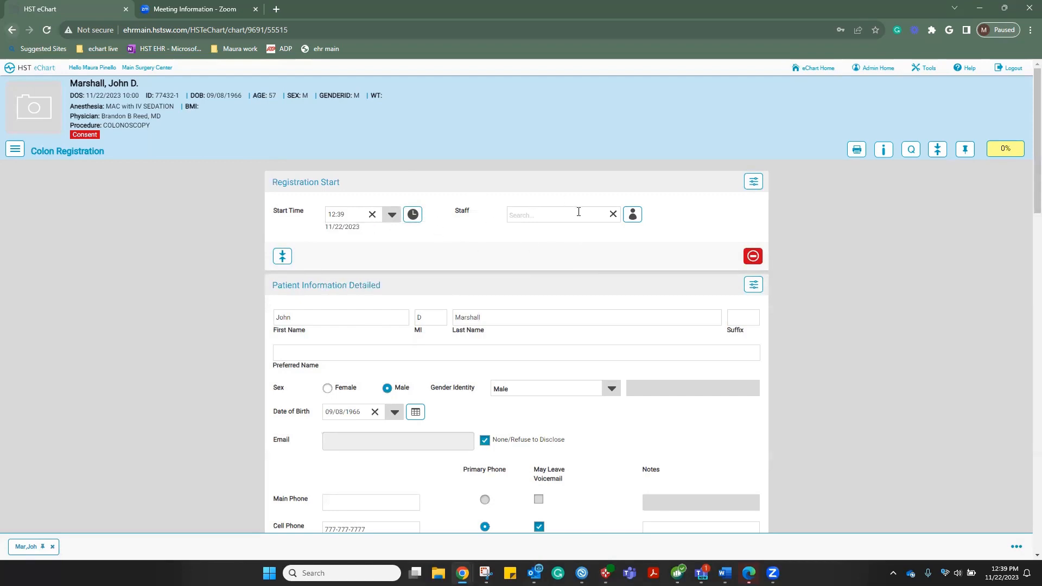
left_click(635, 216)
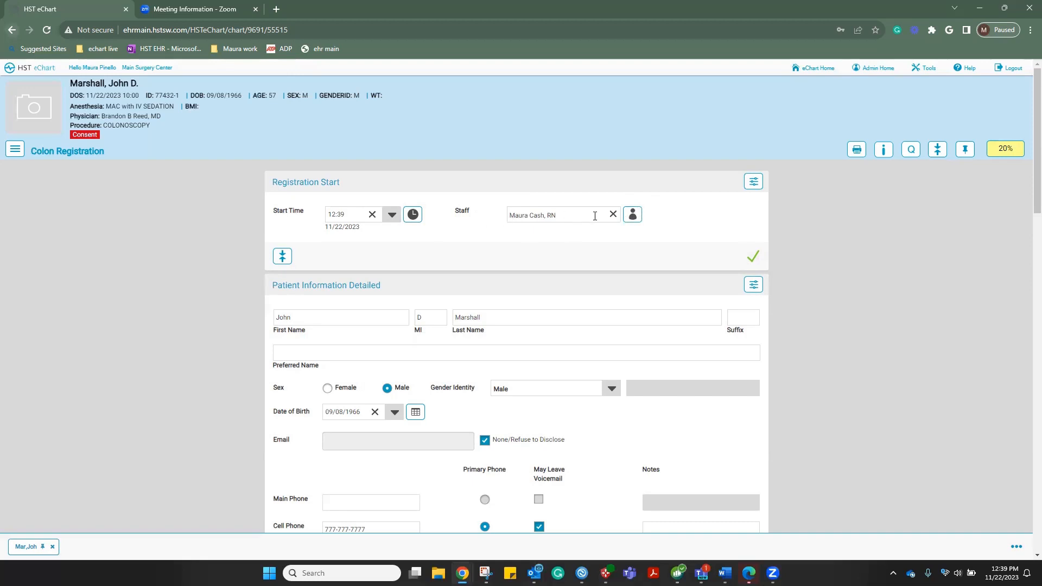
left_click(613, 215)
left_click(574, 215)
type("jon")
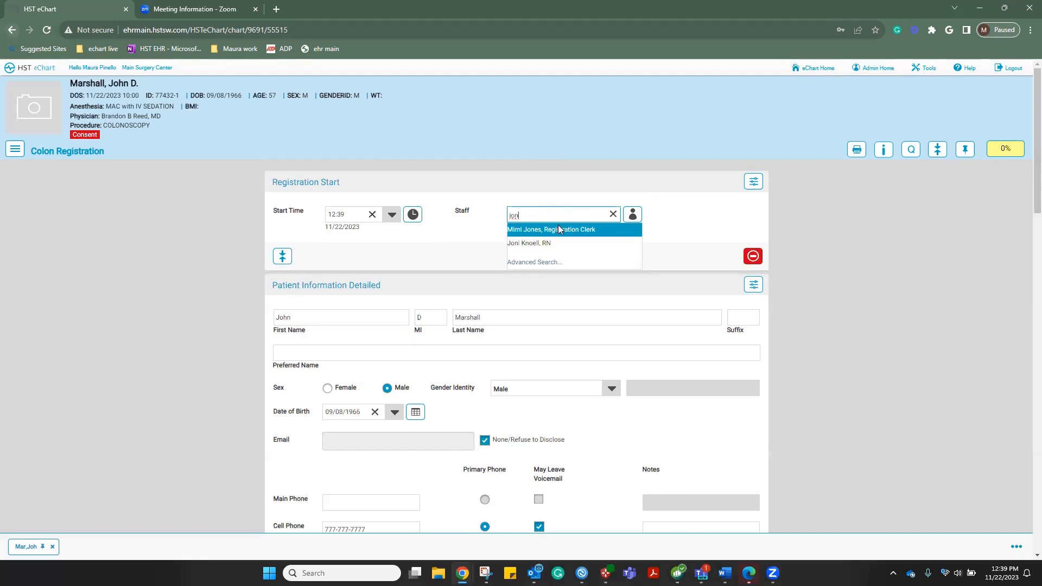
left_click(558, 228)
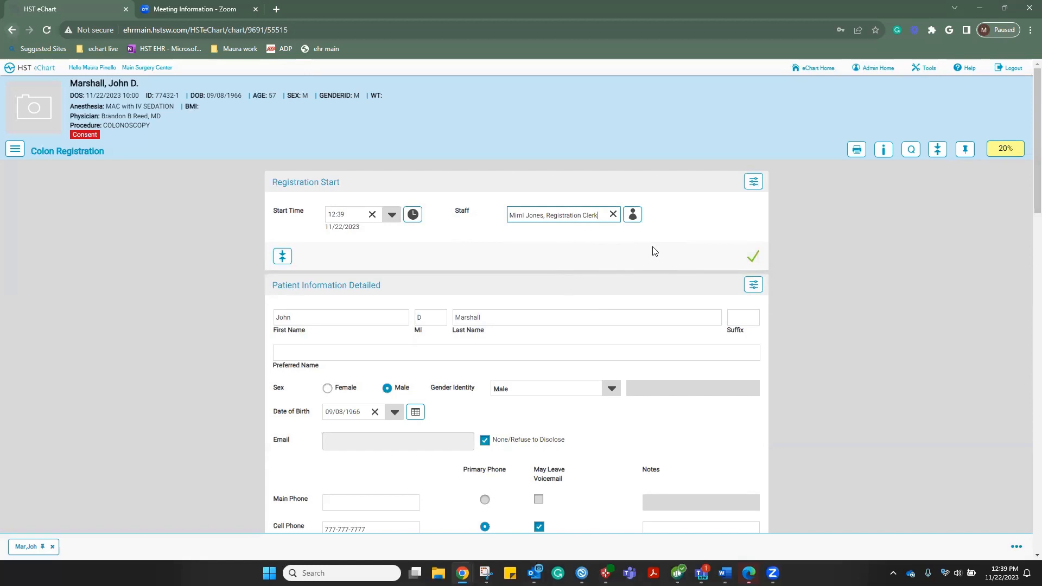
scroll(655, 251, "down", 1)
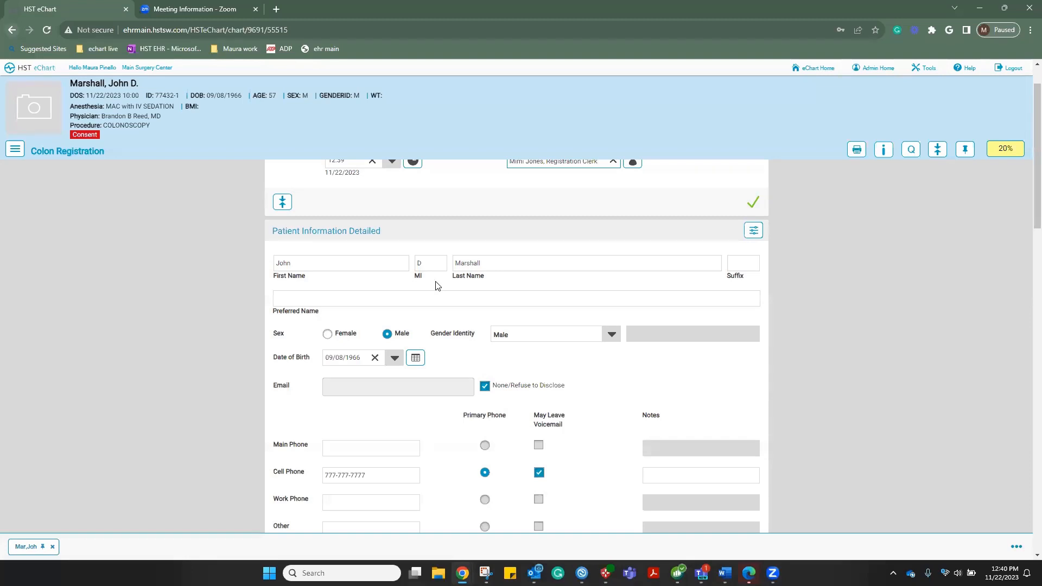
scroll(439, 285, "down", 5)
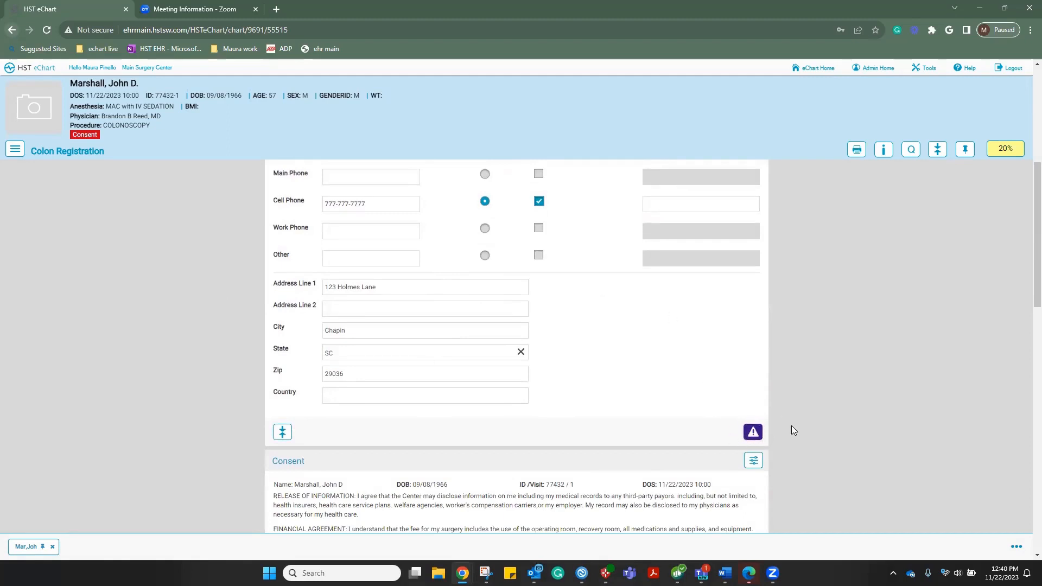
left_click(752, 435)
scroll(665, 385, "down", 3)
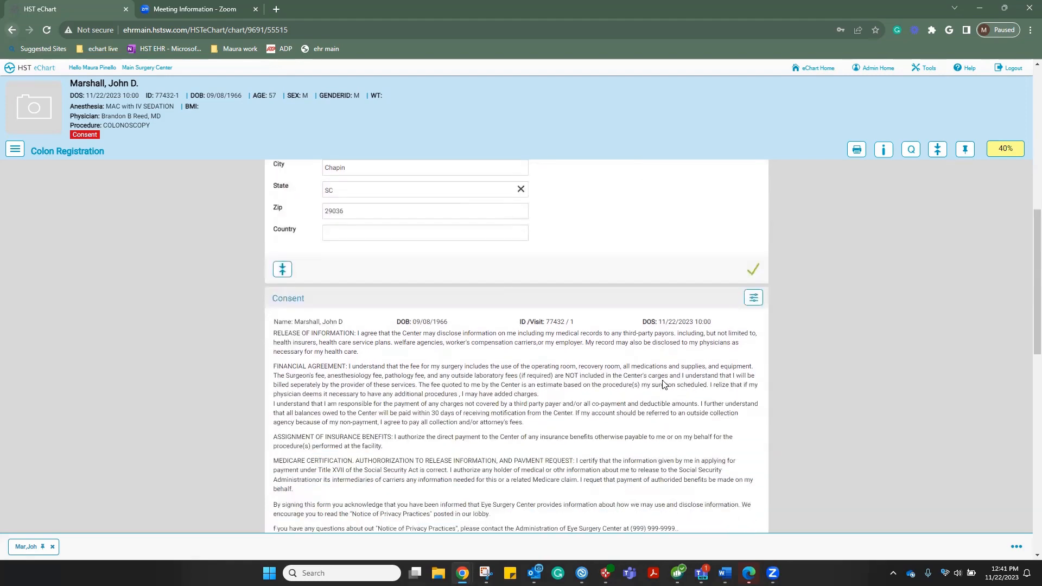
scroll(665, 385, "down", 2)
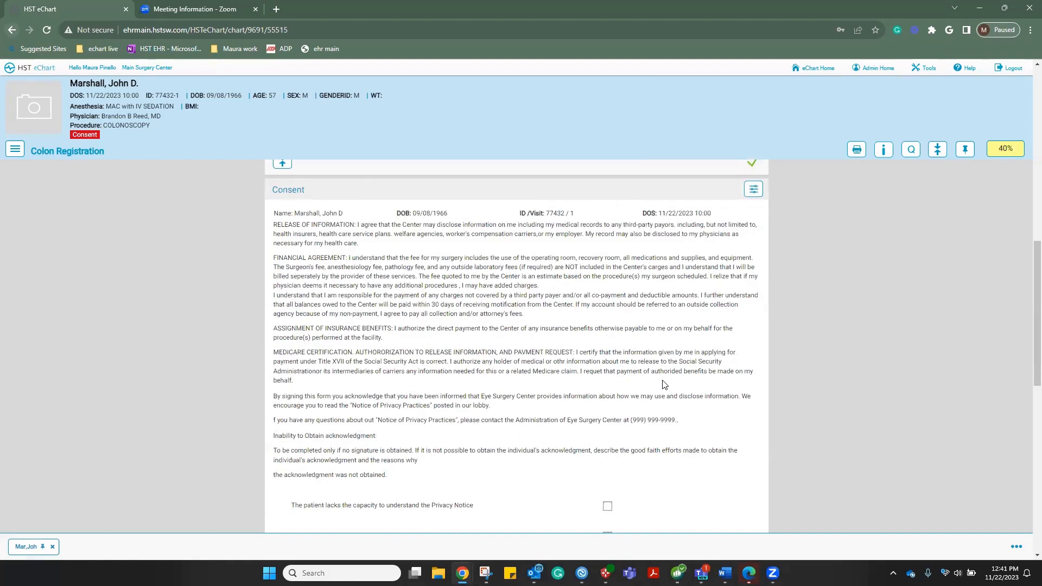
scroll(665, 385, "down", 3)
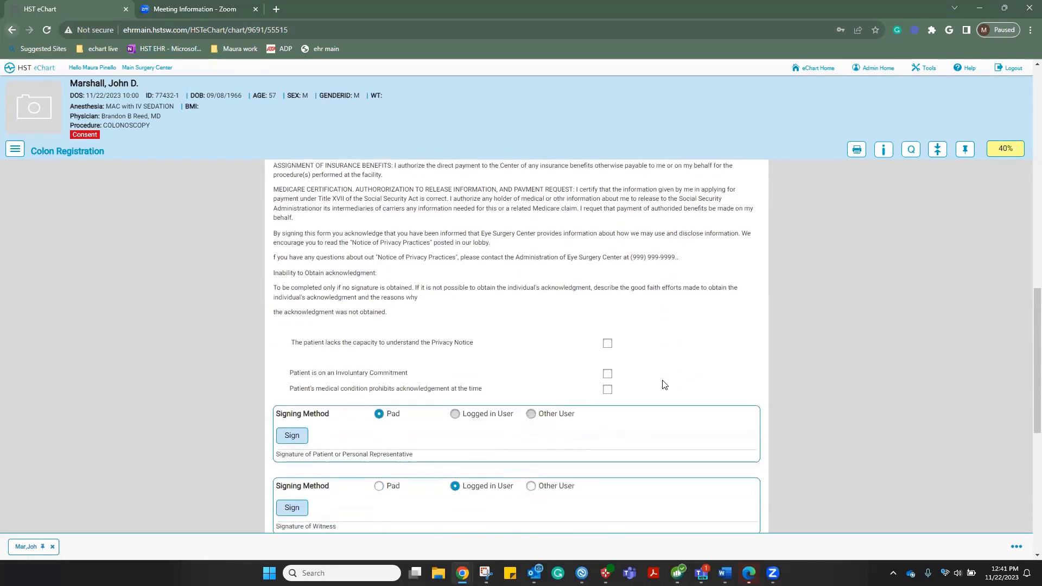
Draw and accept the patient's signature on the Colon Registration consent, dated 11/22/2023 12:41
left_click(286, 440)
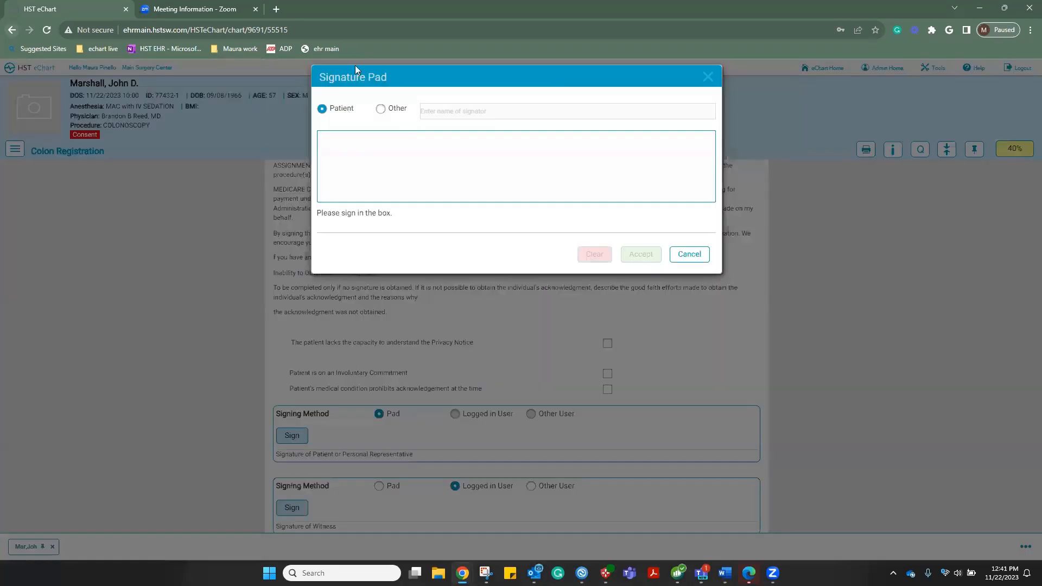
left_click_drag(345, 153, 436, 133)
mouse_move(460, 186)
left_mouse_down()
mouse_move(442, 172)
mouse_move(617, 133)
mouse_move(654, 190)
left_mouse_up()
left_click(639, 255)
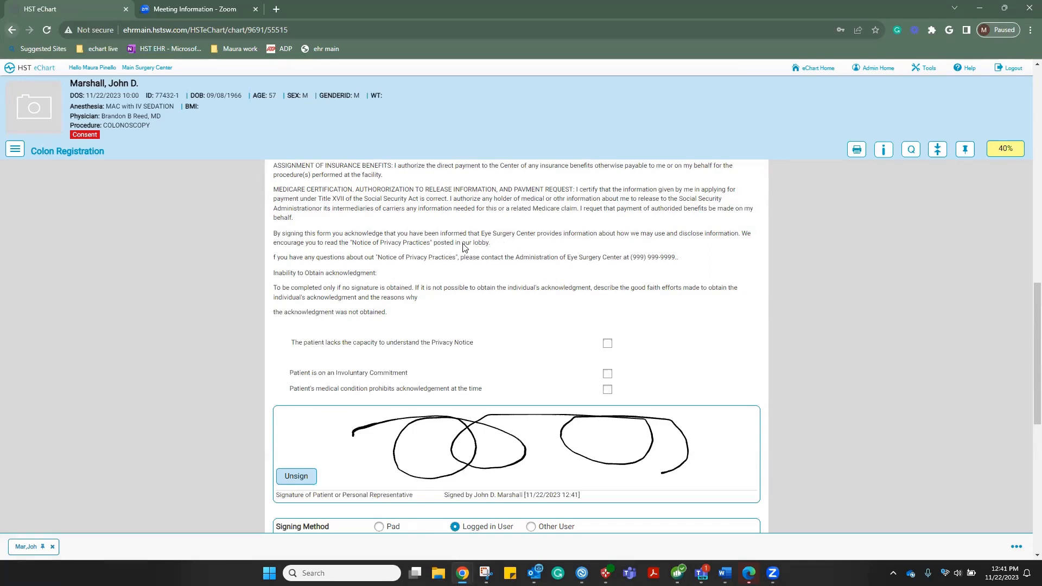
scroll(465, 247, "down", 3)
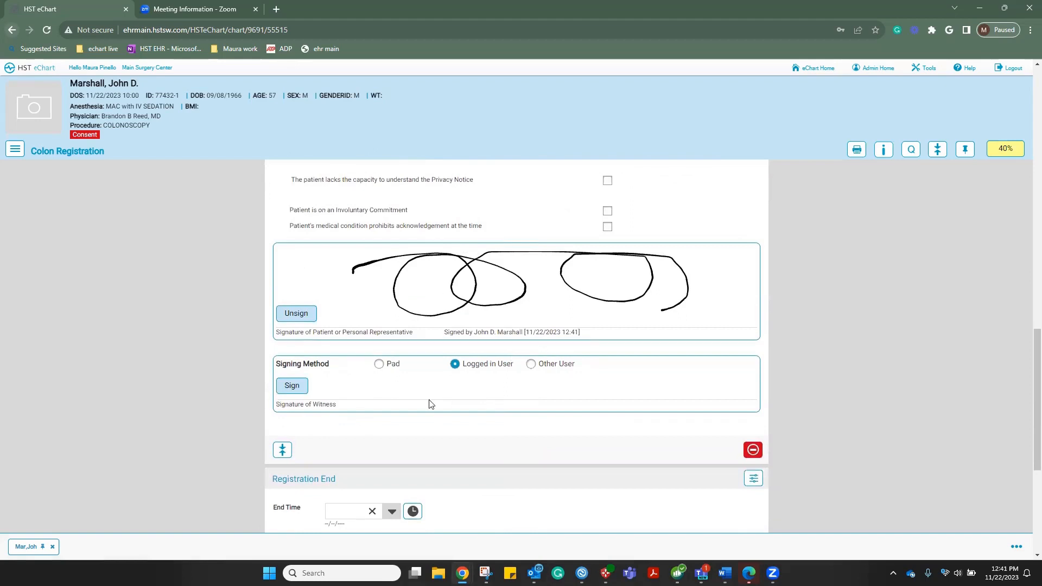
Set the witness signing method to Other User and begin the witness signature
left_click(306, 386)
left_click(531, 365)
left_click(302, 386)
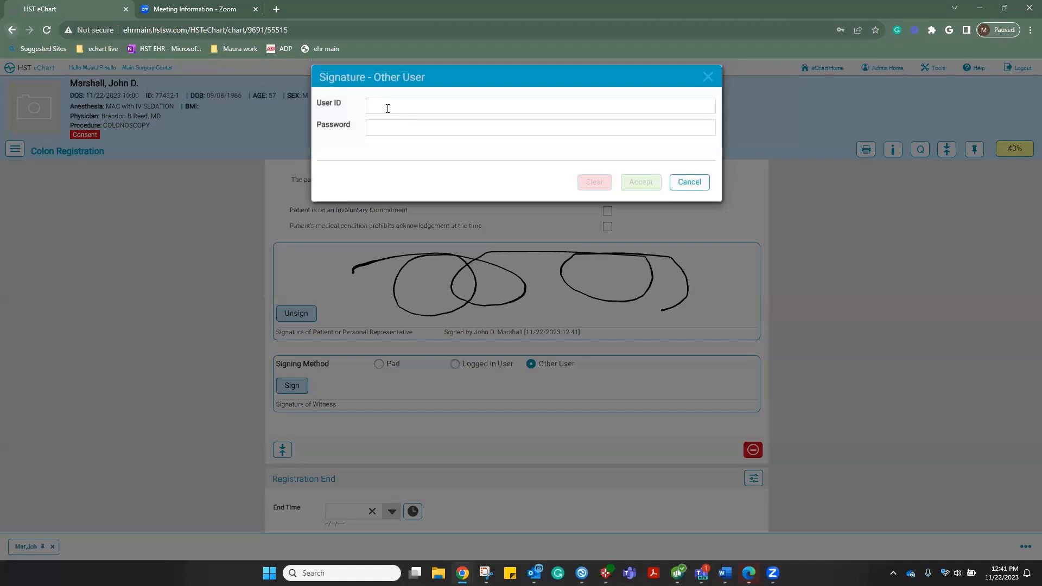
Enter the registration clerk's user ID and password, correcting the password and resubmitting
left_click(388, 106)
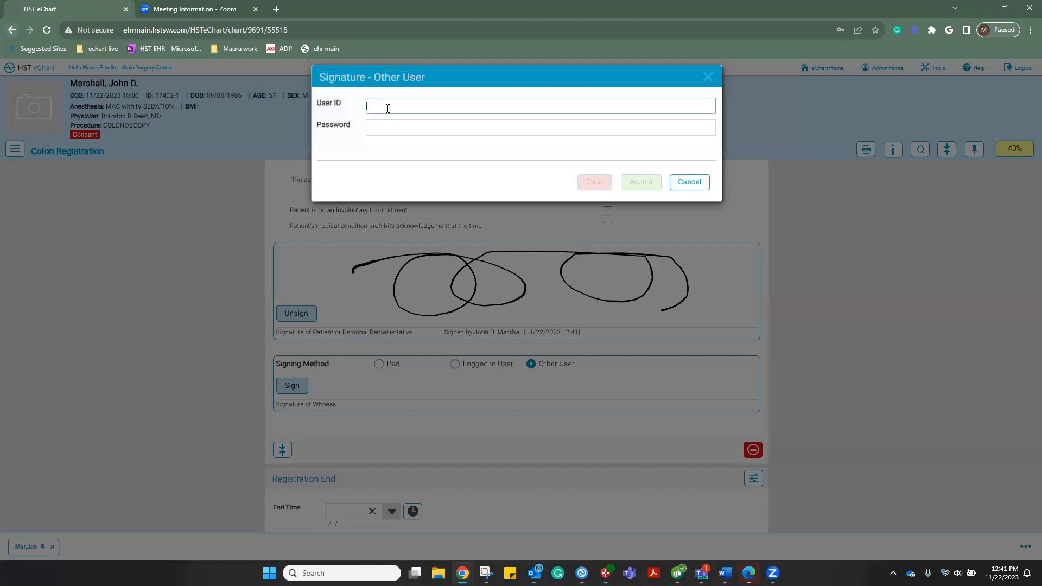
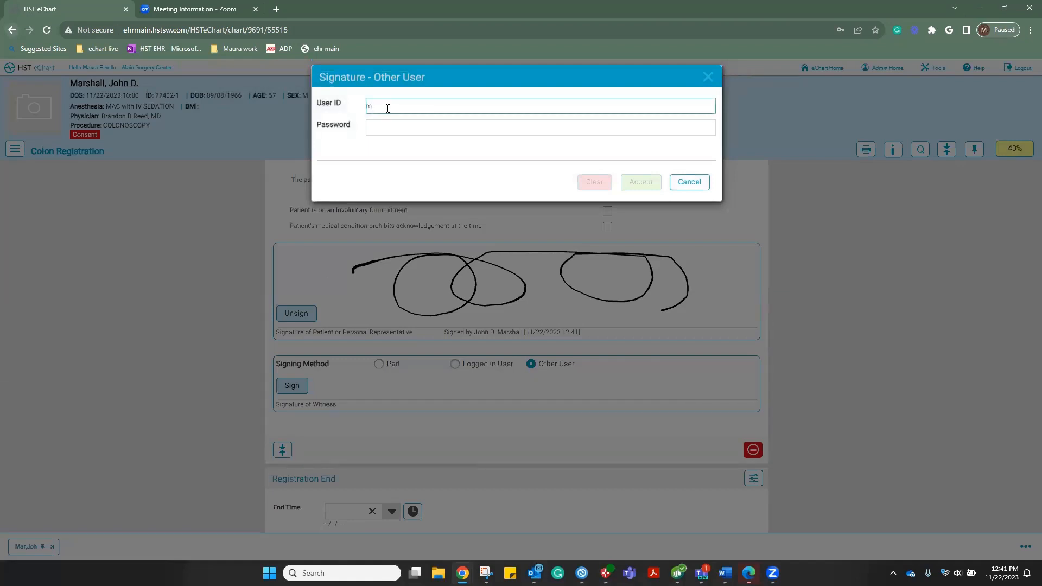
key("Tab")
type("•")
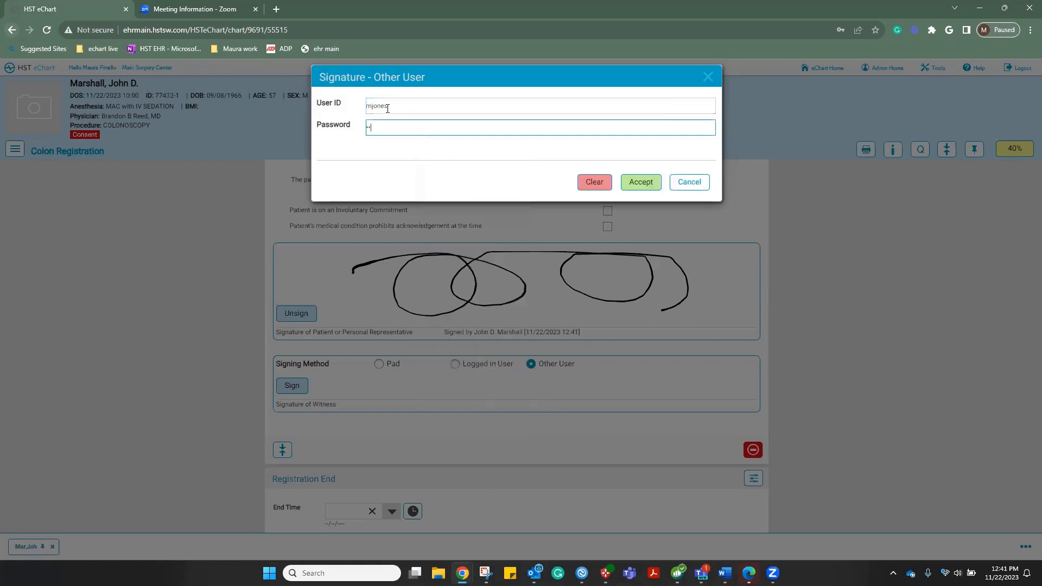
type("•••••••")
left_click(632, 188)
left_click(414, 126)
type("•")
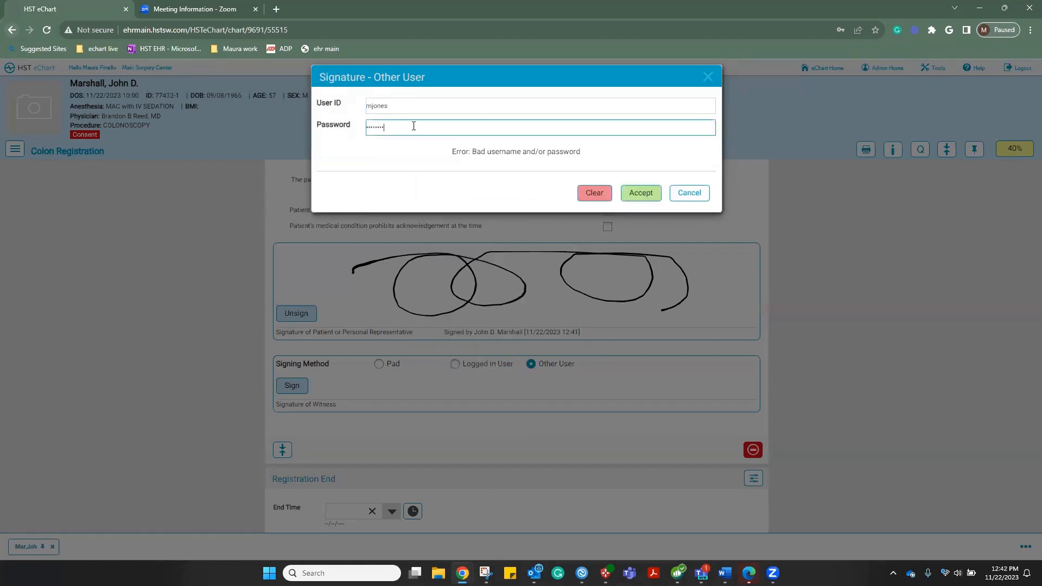
left_click(643, 191)
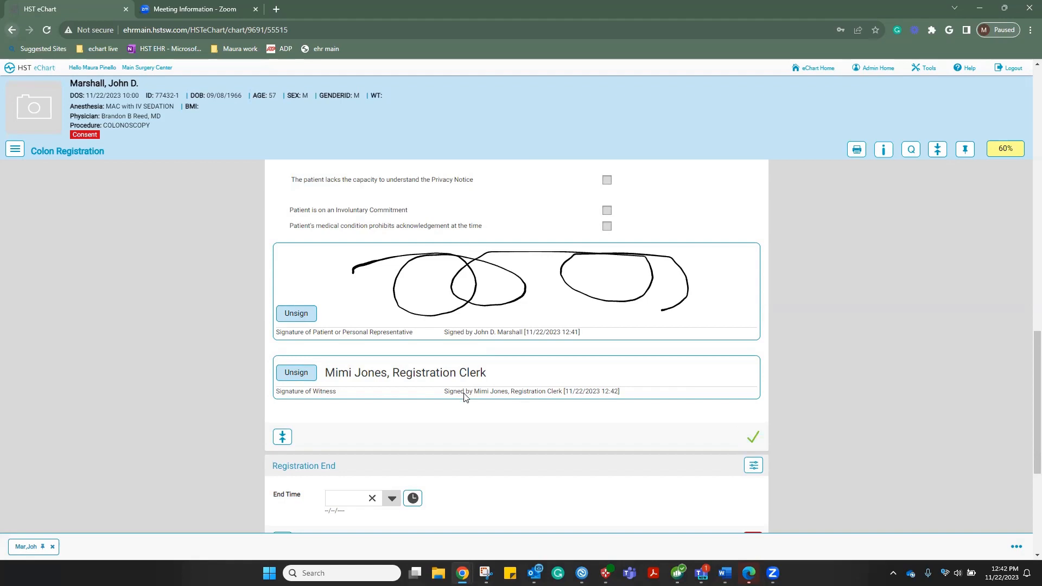
Stamp Registration End as 12:42 on 11/22/2023, then cancel the new Staff entry dialog
scroll(464, 397, "down", 2)
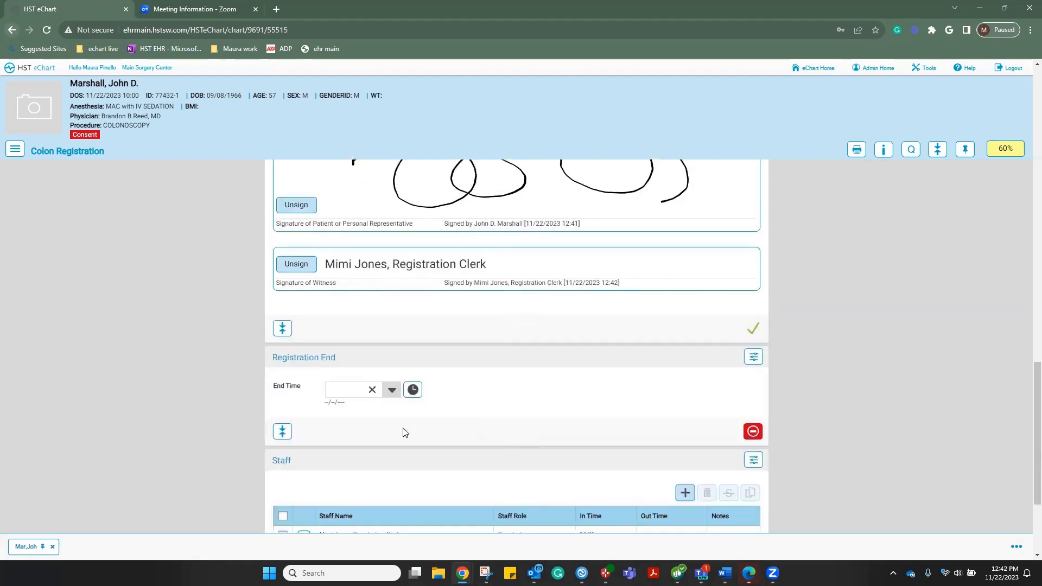
left_click(412, 389)
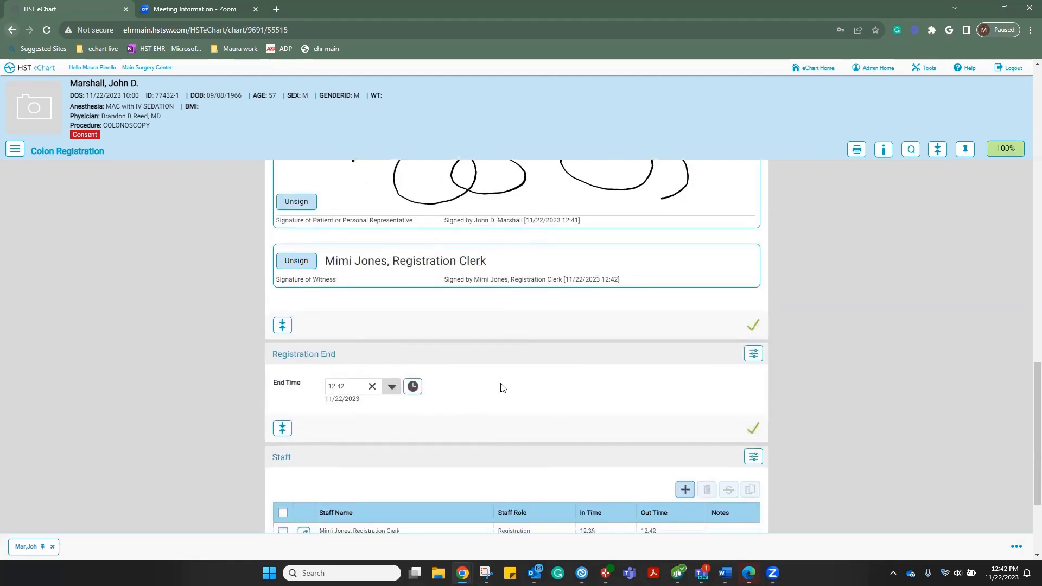
scroll(502, 388, "down", 2)
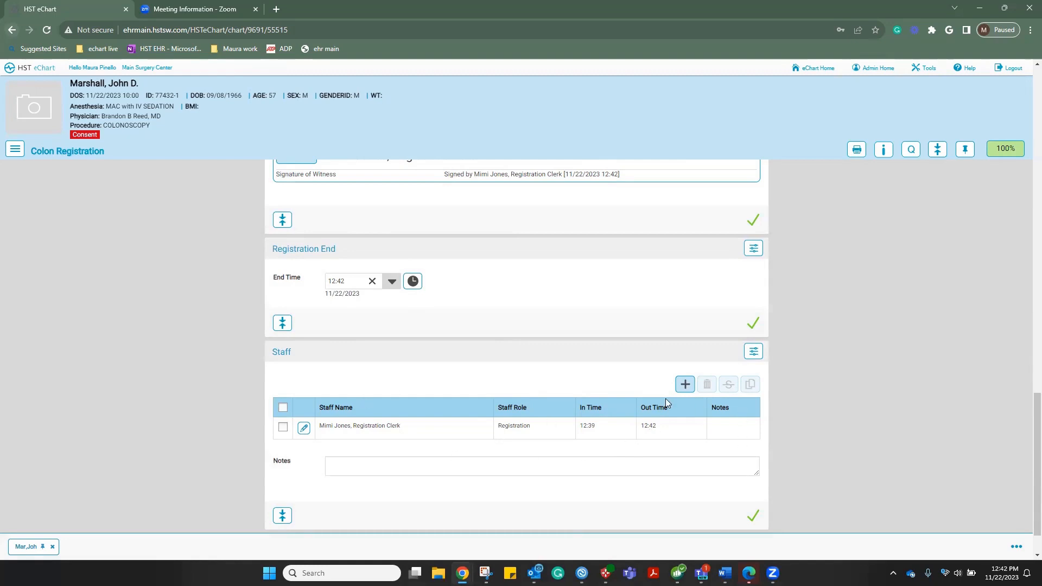
left_click(683, 385)
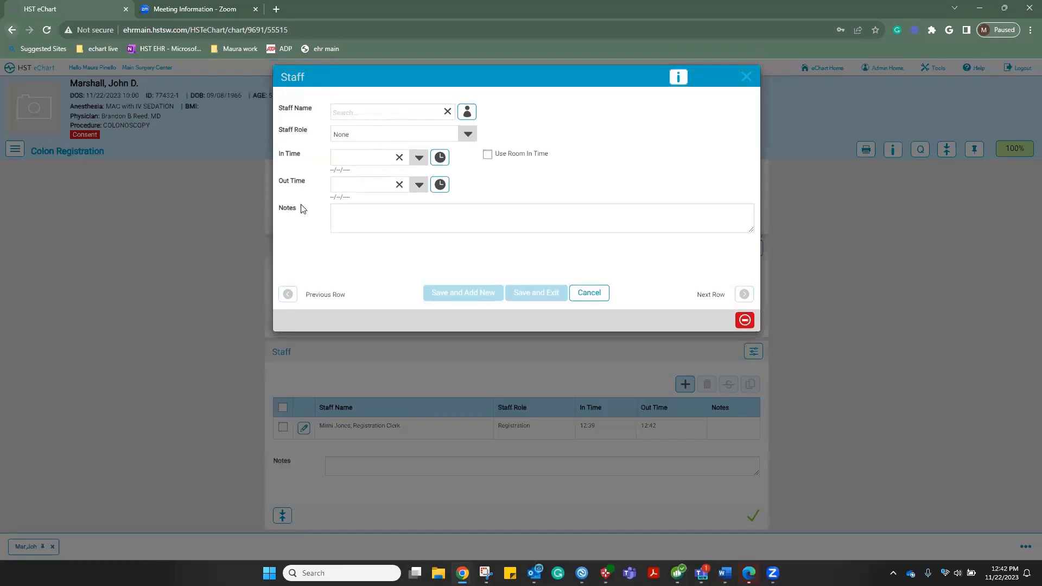
left_click(599, 294)
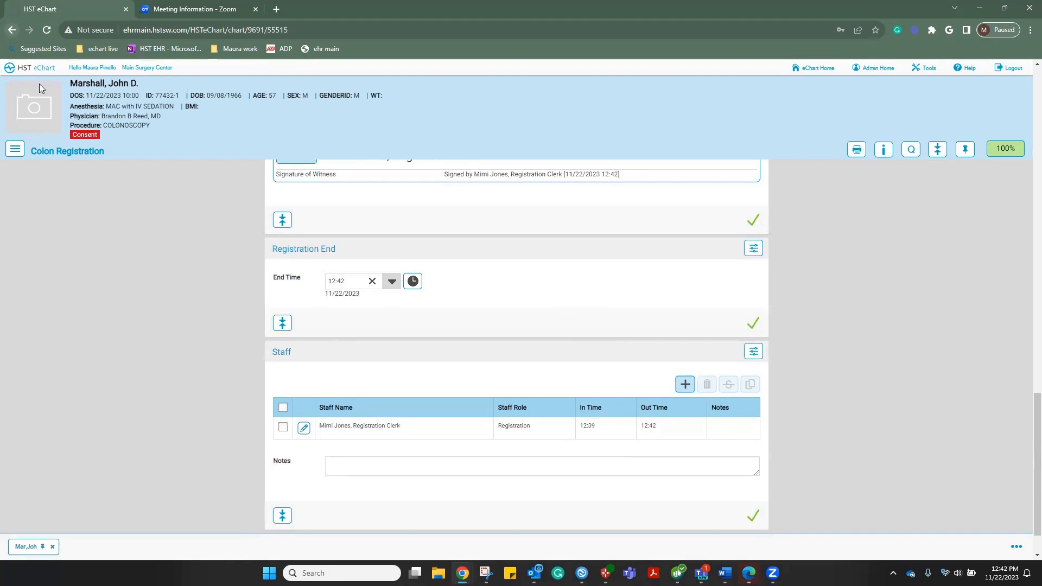
Load the 'older black female' picture as the patient photo, save it, and return to chart home
left_click(36, 113)
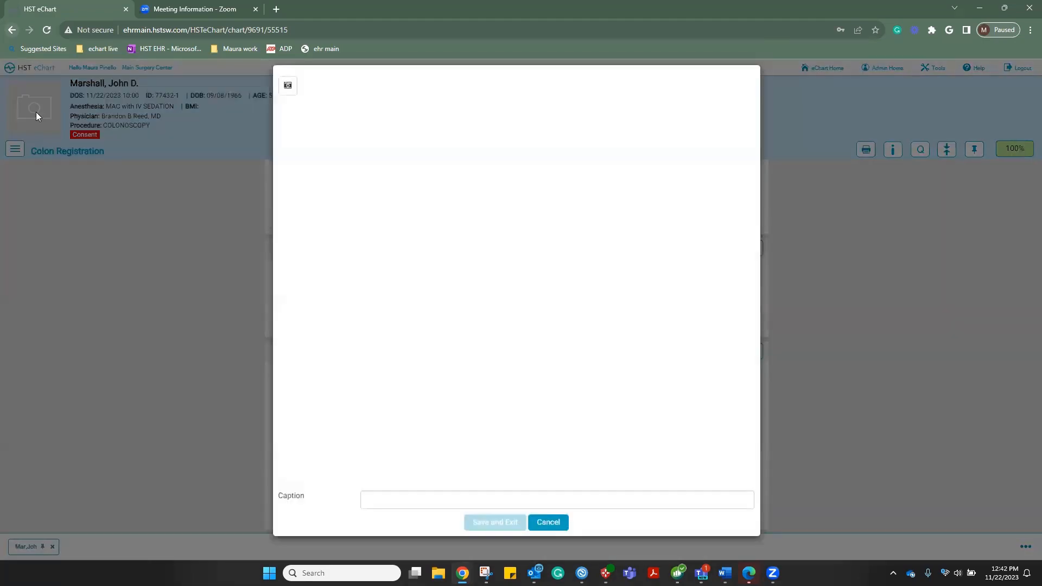
left_click(289, 86)
left_click(365, 102)
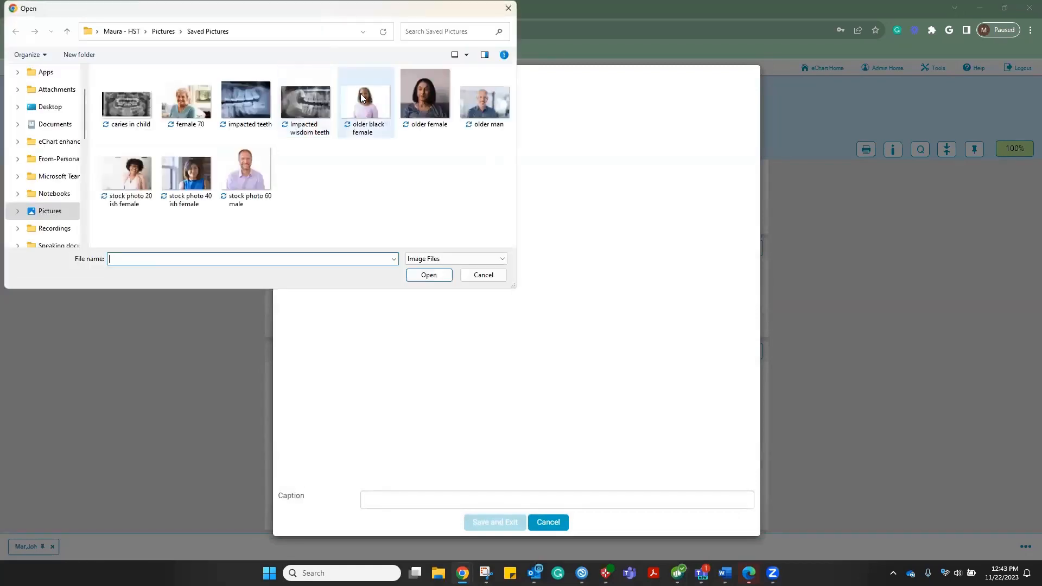
left_click(427, 277)
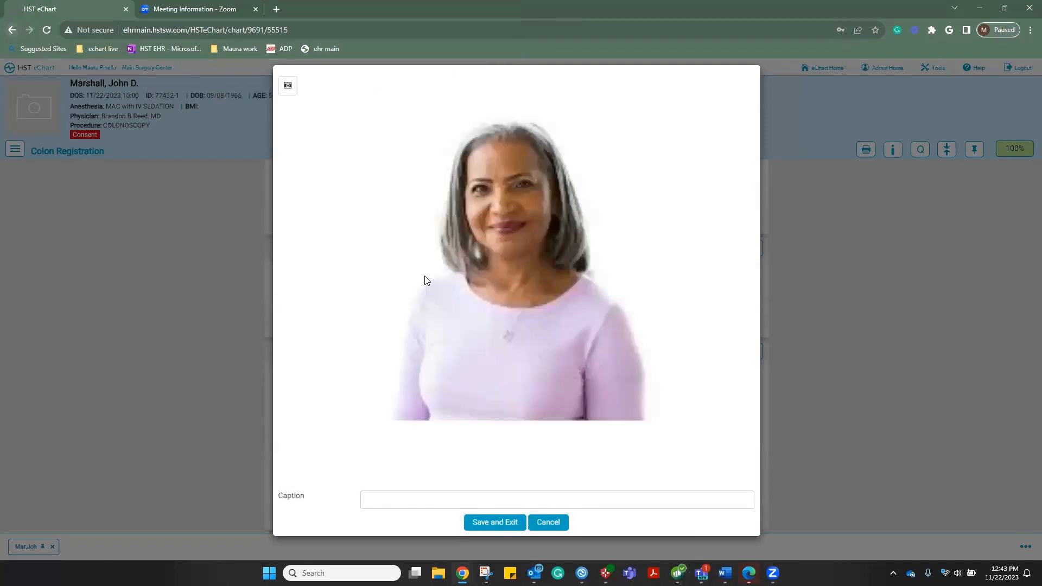
left_click(501, 523)
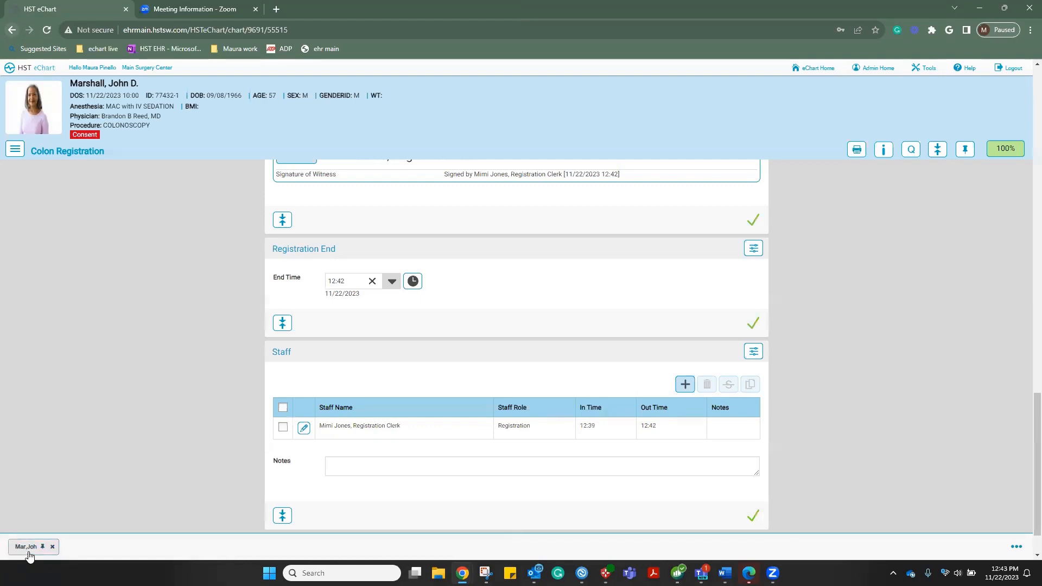
left_click(965, 148)
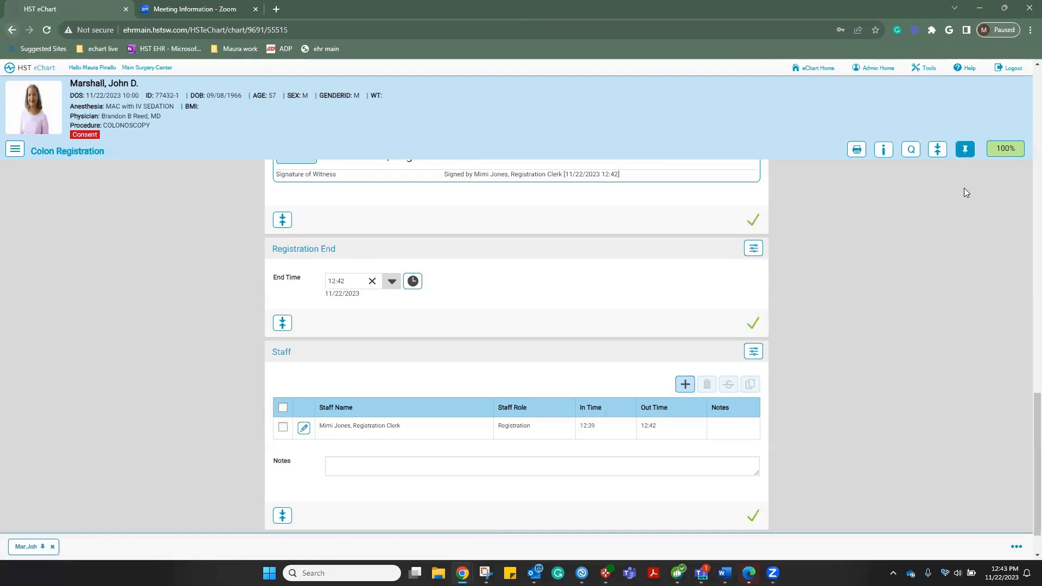
left_click(28, 552)
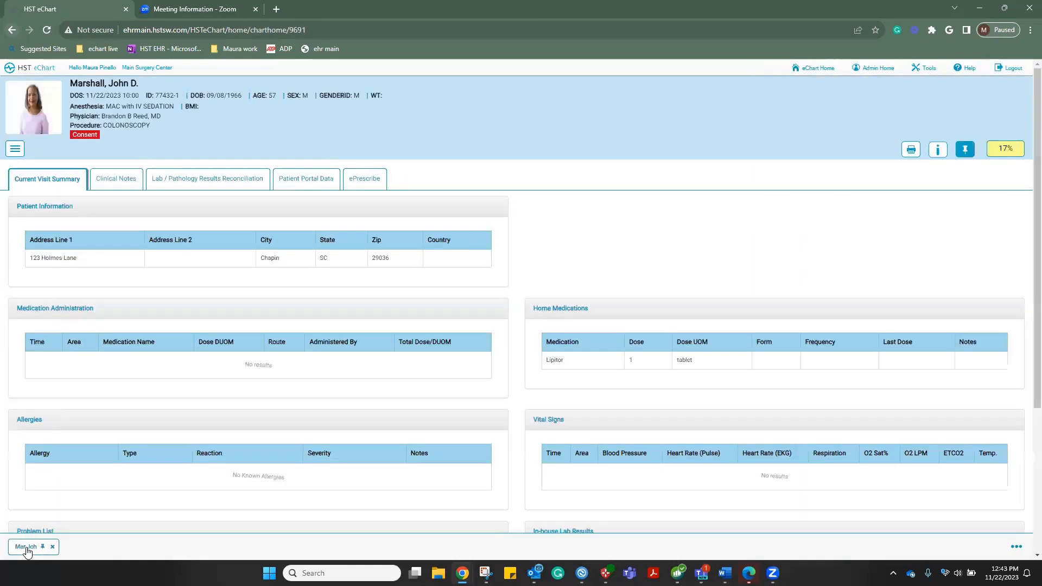
left_click(27, 552)
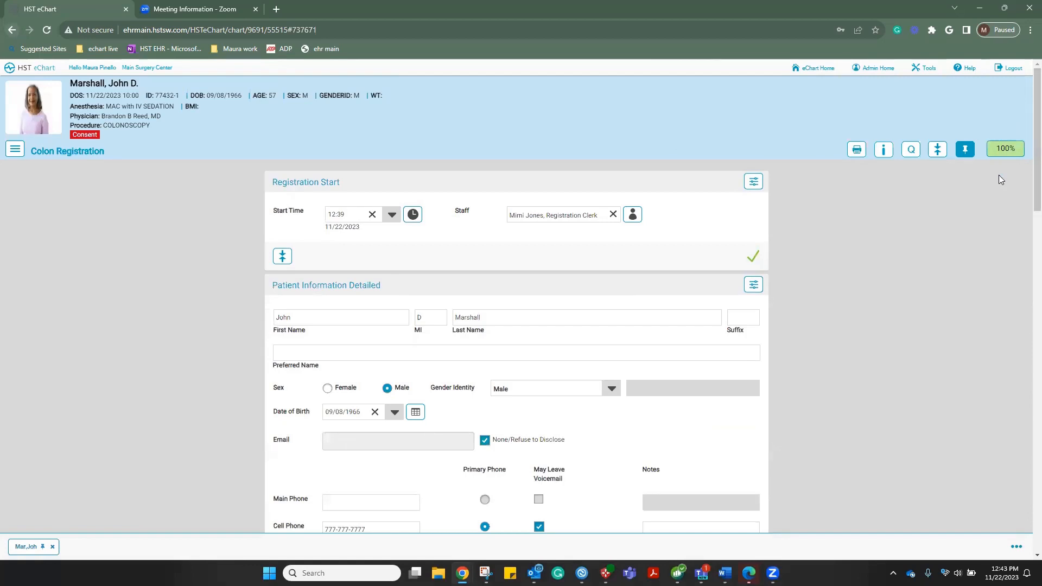
left_click(965, 149)
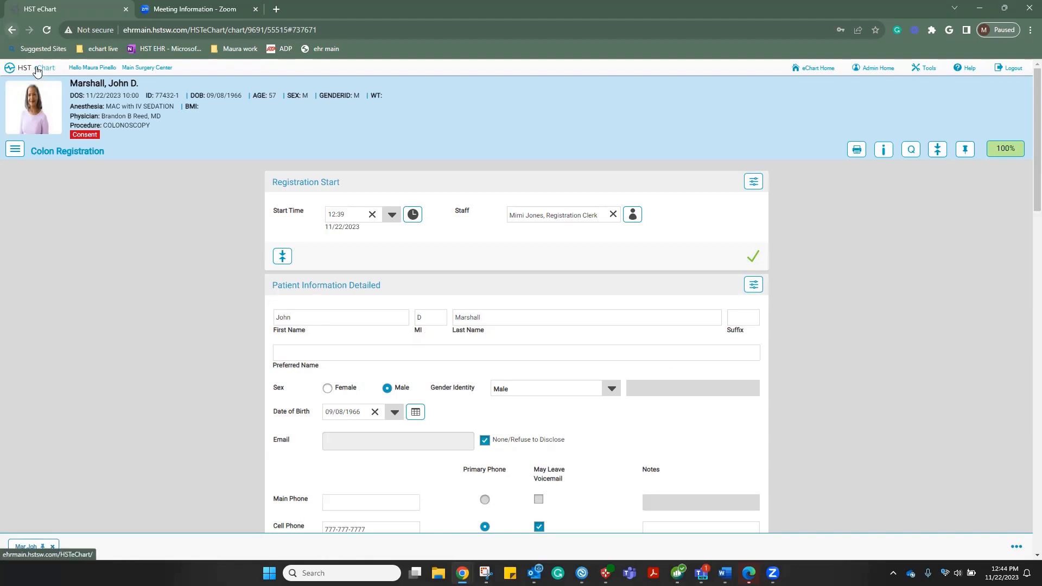
Switch to the Pre-Op chart and set the last solids time to 00:44
left_click(15, 149)
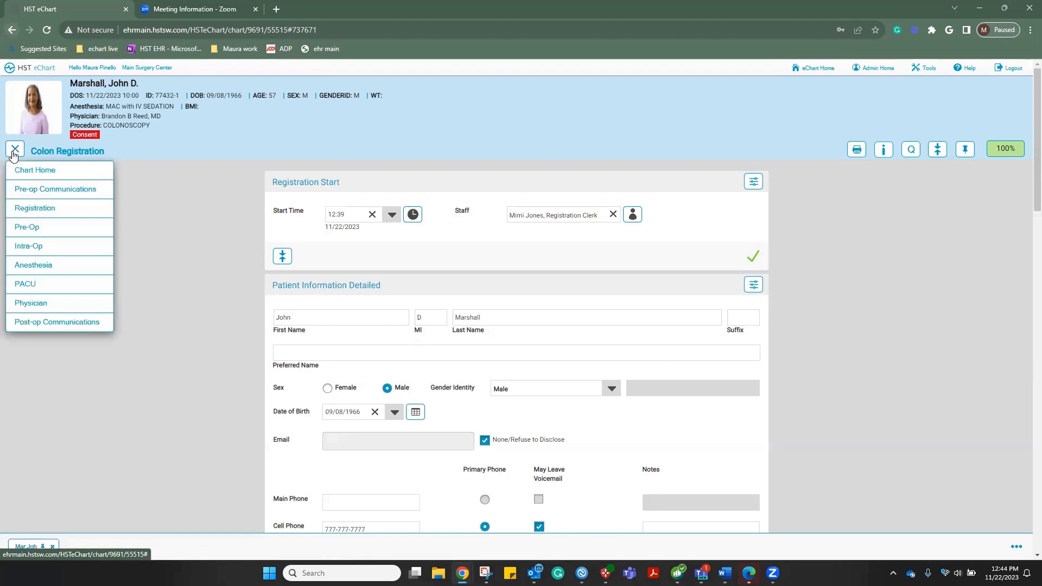
left_click(27, 228)
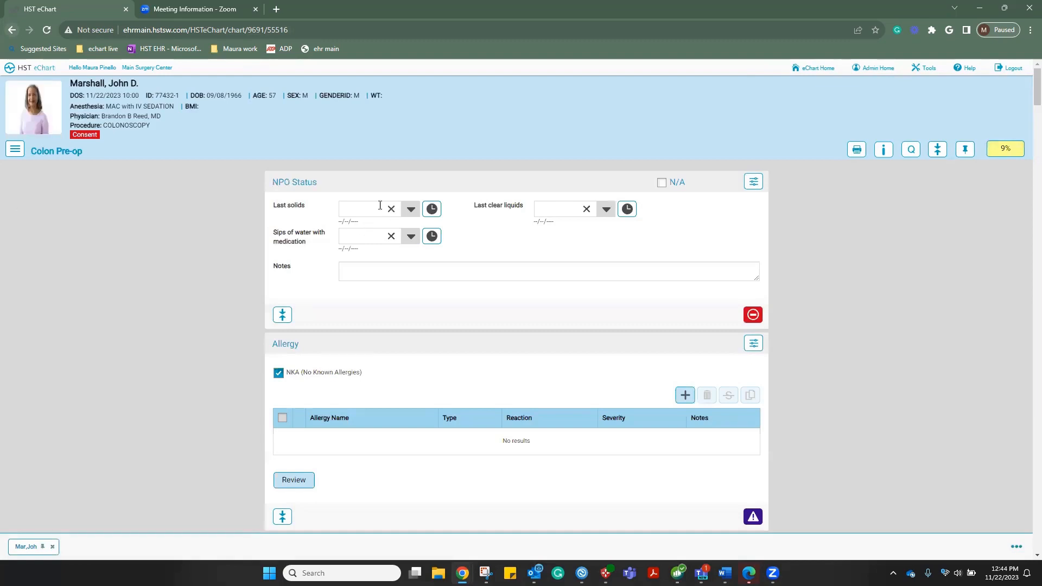
left_click(414, 210)
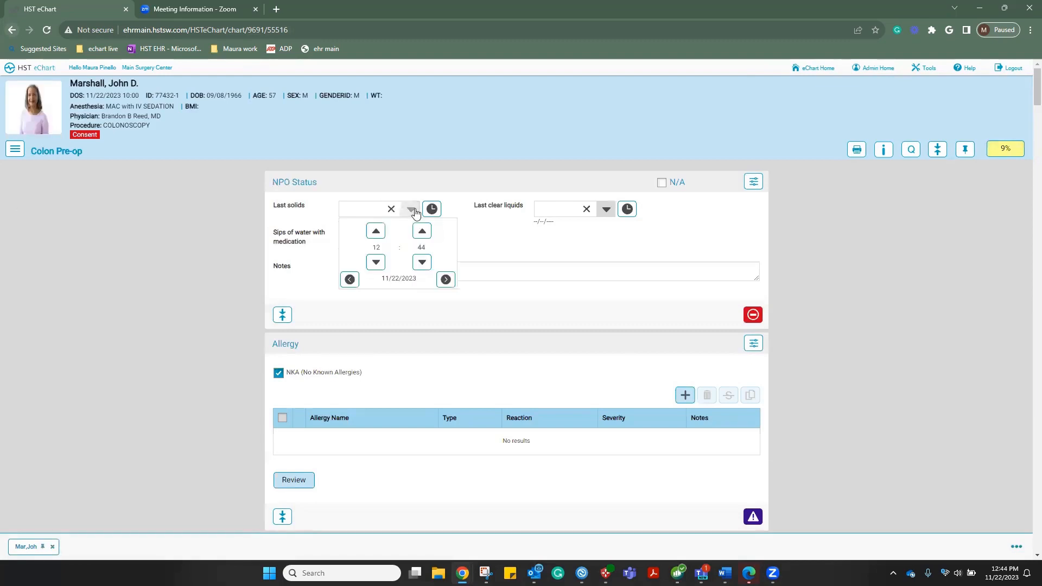
left_click(376, 263)
left_click(376, 263)
left_click(376, 263)
left_click(377, 263)
left_click(376, 264)
left_click(376, 263)
left_click(376, 263)
left_click(376, 263)
left_click(376, 263)
left_click(604, 222)
Set the last clear liquids time to 23:45 on 11/21/2023
left_click(606, 209)
left_click(569, 263)
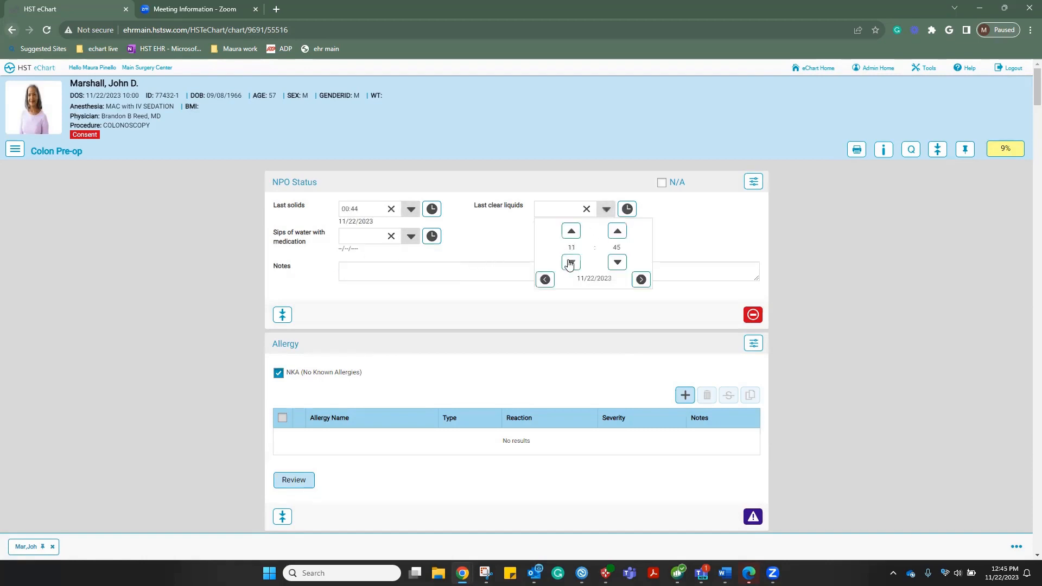
left_click(570, 263)
left_click(570, 263)
left_click(570, 263)
left_click(569, 262)
left_click(569, 263)
left_click(569, 263)
left_click(569, 263)
left_click(571, 263)
left_click(570, 262)
left_click(478, 252)
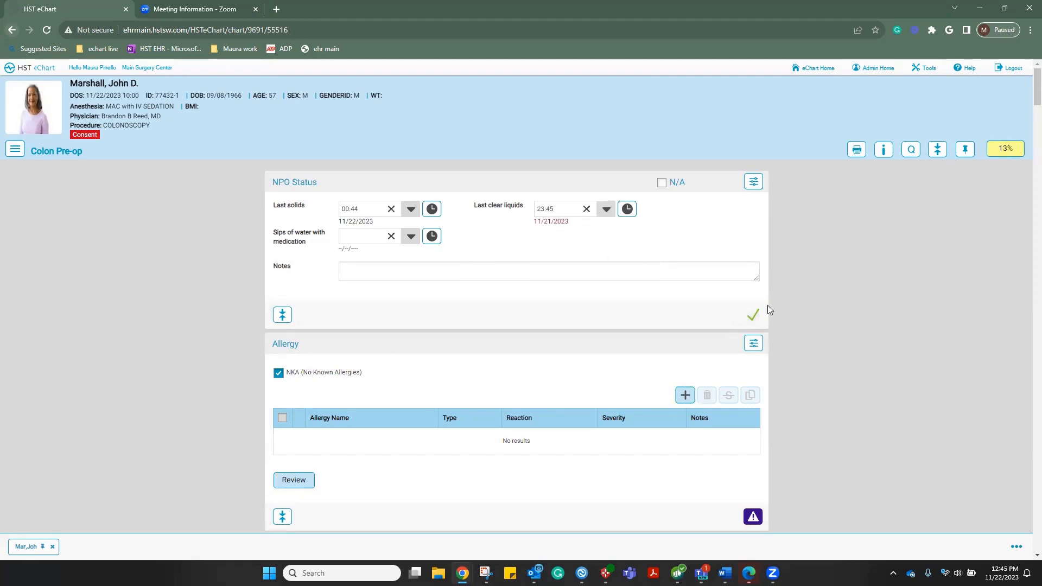
scroll(591, 344, "down", 2)
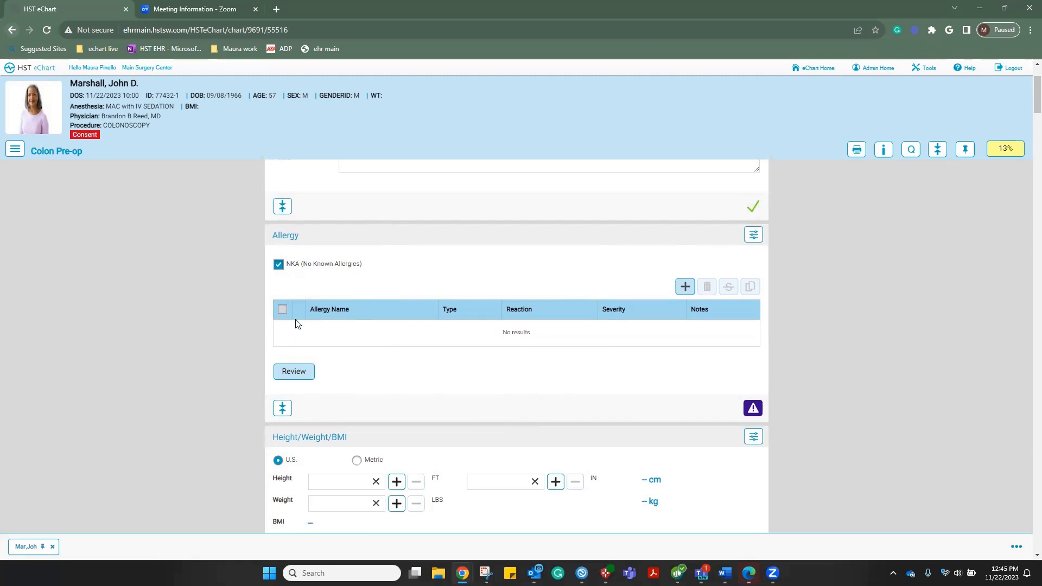
Mark the allergy list reviewed and enter height 5 ft 11 in
left_click(293, 375)
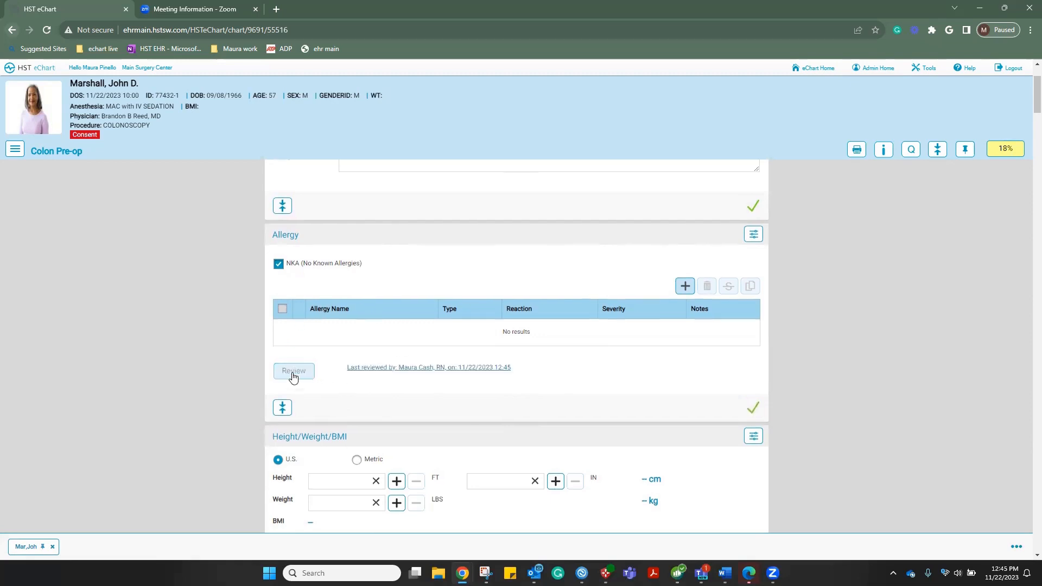
scroll(297, 376, "down", 2)
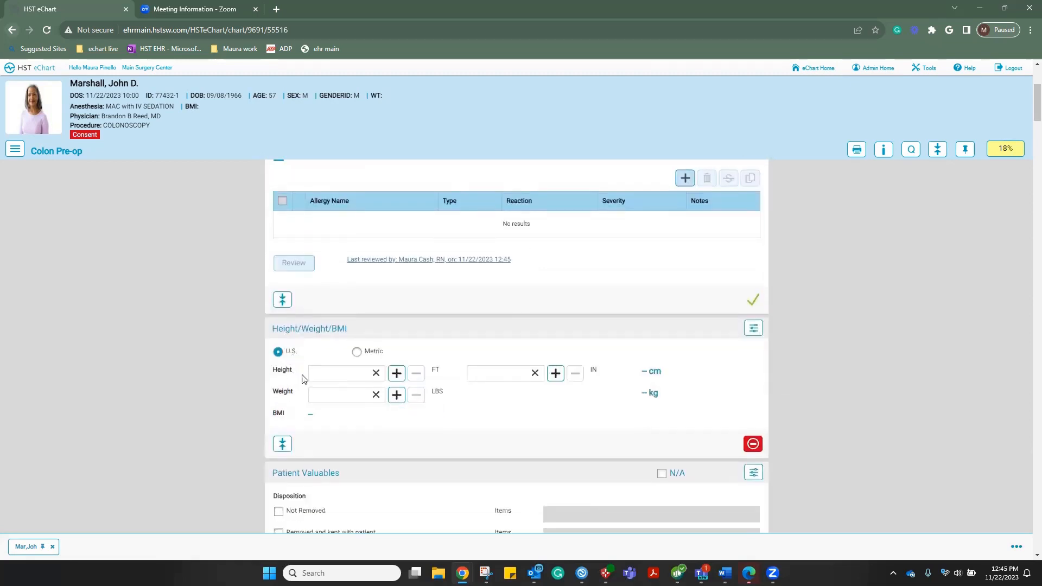
left_click(346, 371)
type("5")
left_click(487, 374)
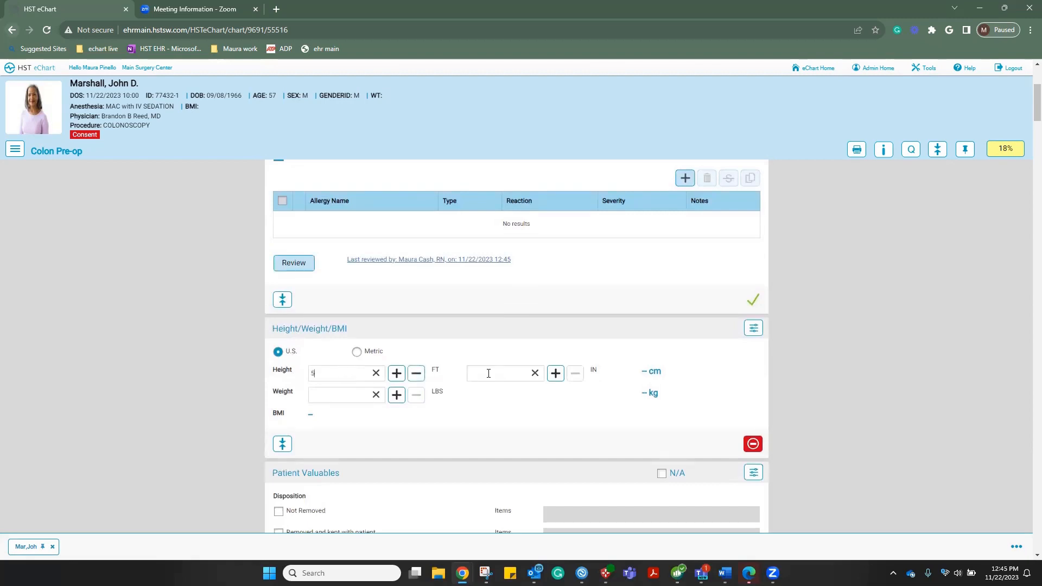
type("11")
Enter weight 176 lbs for a BMI of 24.5, toggling Metric and back to U.S. units
left_click(357, 387)
type("1")
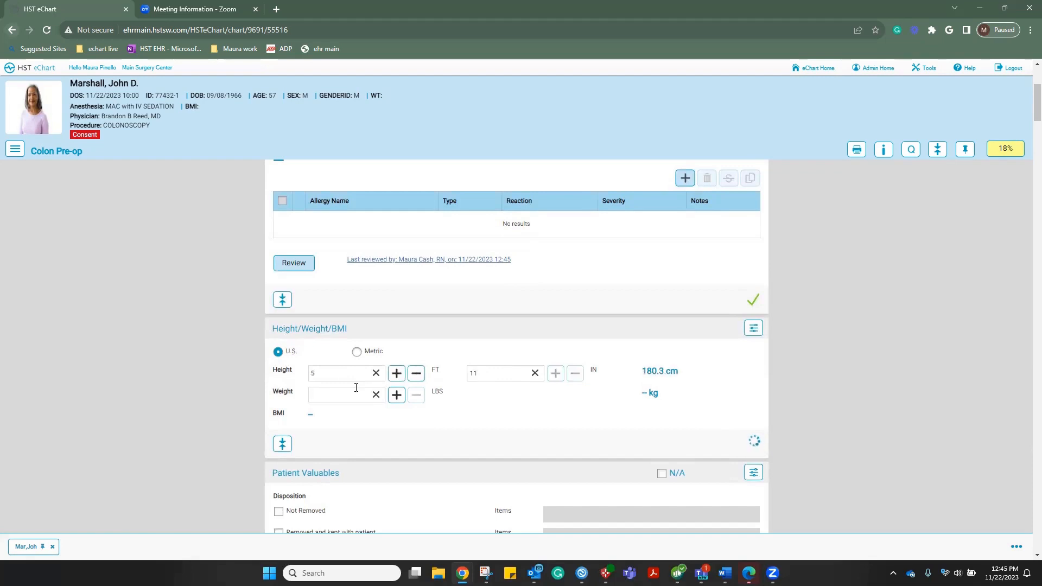
type("76")
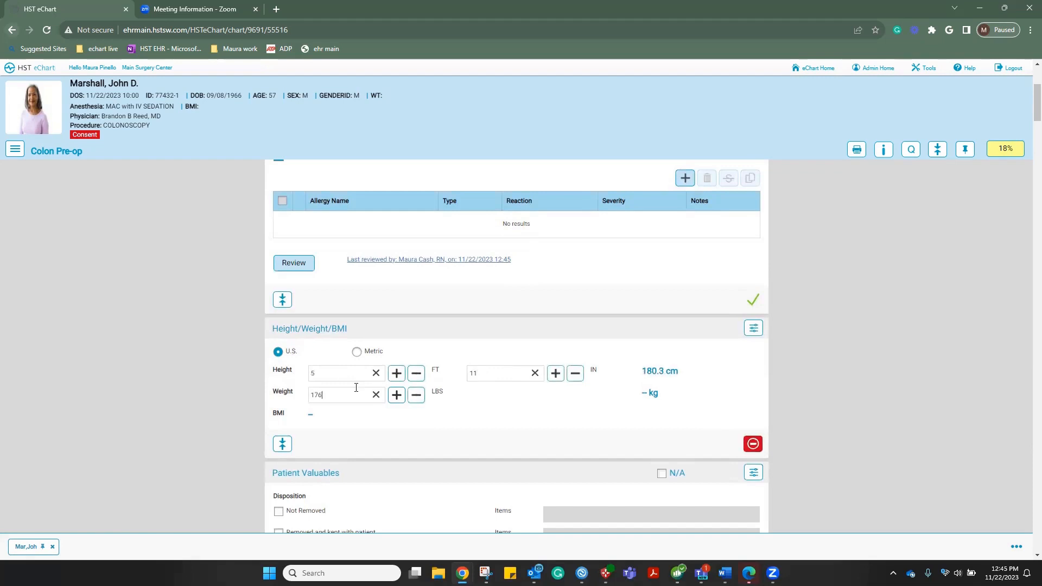
left_click(475, 423)
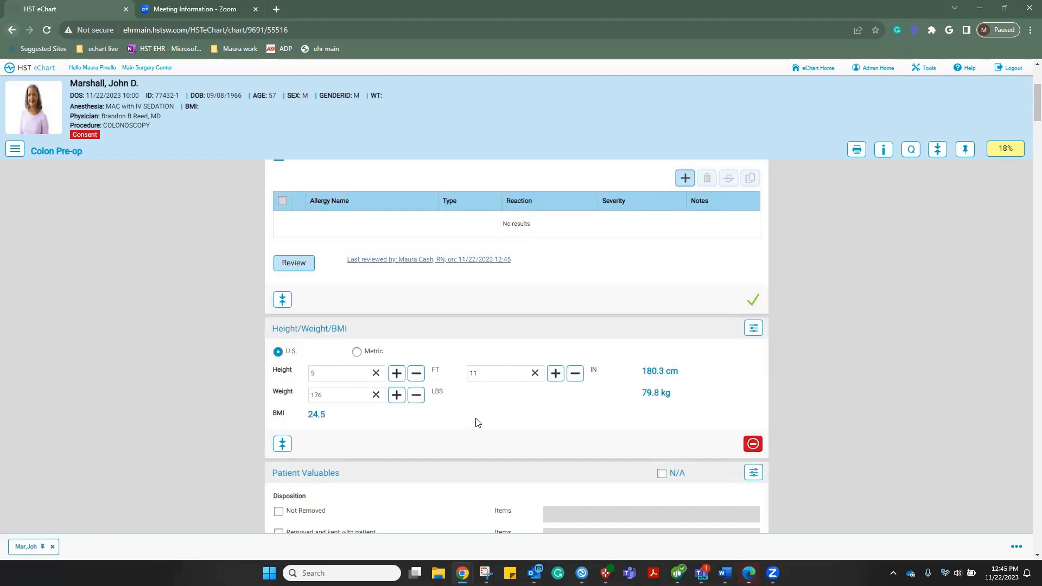
left_click(356, 353)
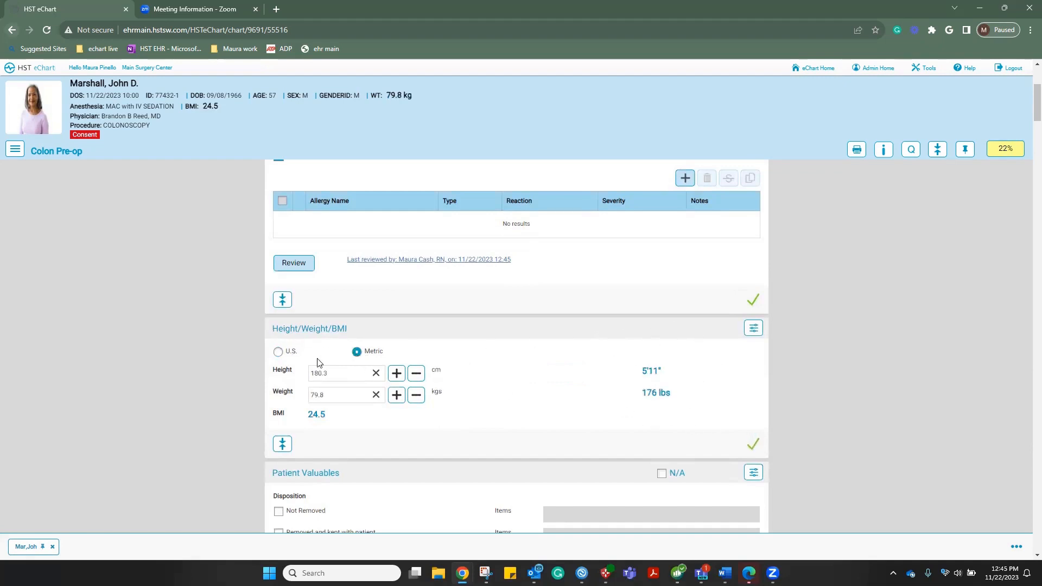
left_click(278, 353)
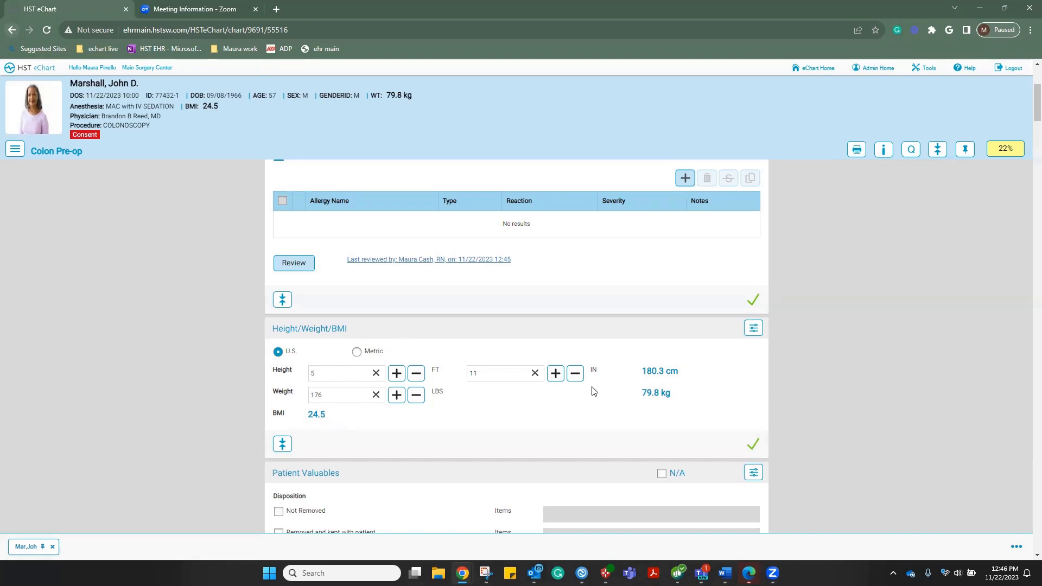
scroll(594, 390, "down", 5)
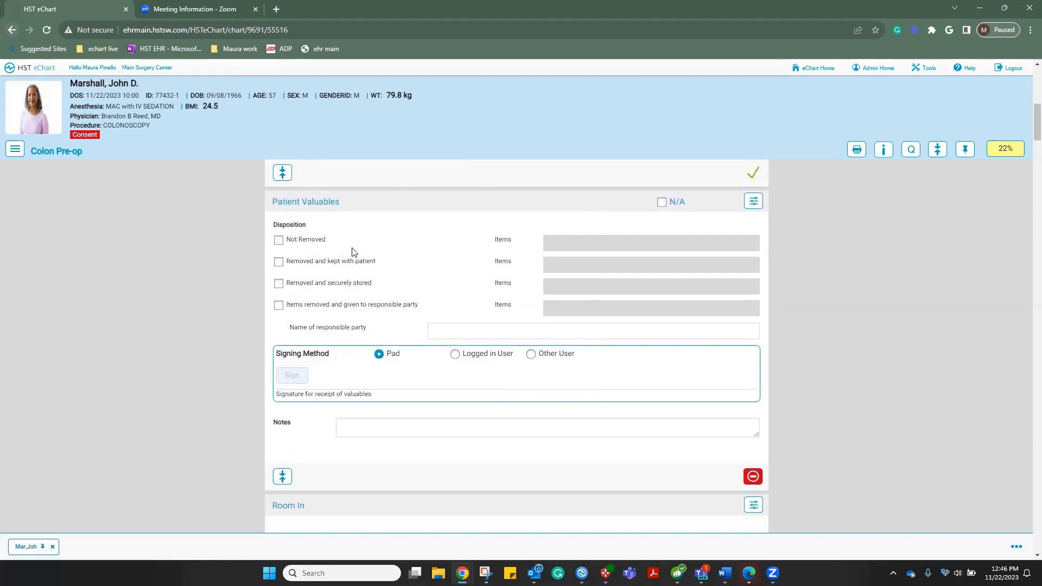
Record the wedding ring as not removed and glasses as kept with the patient
left_click(278, 240)
left_click(558, 242)
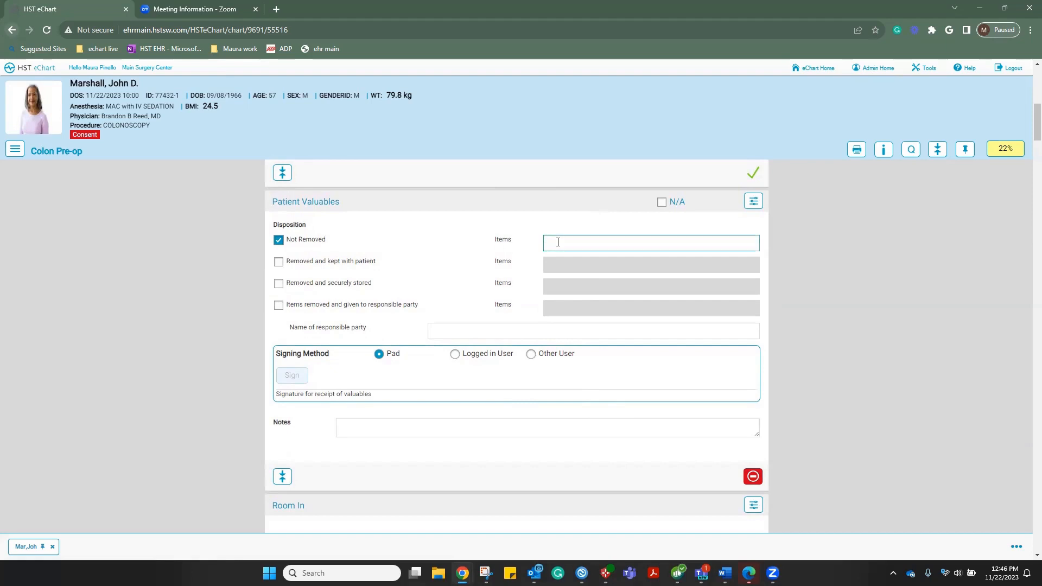
type("wedding ring")
left_click(279, 262)
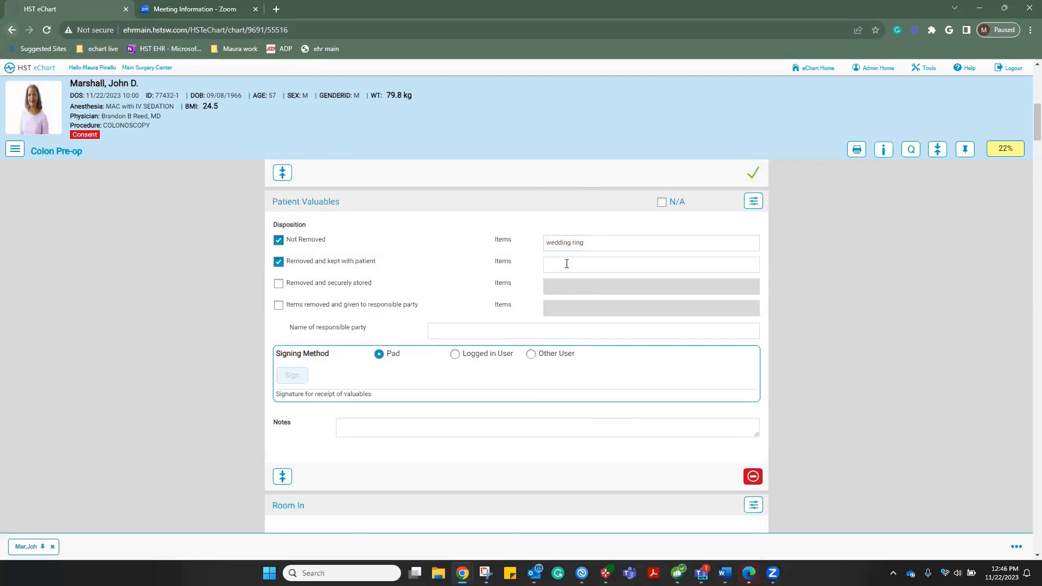
left_click(567, 264)
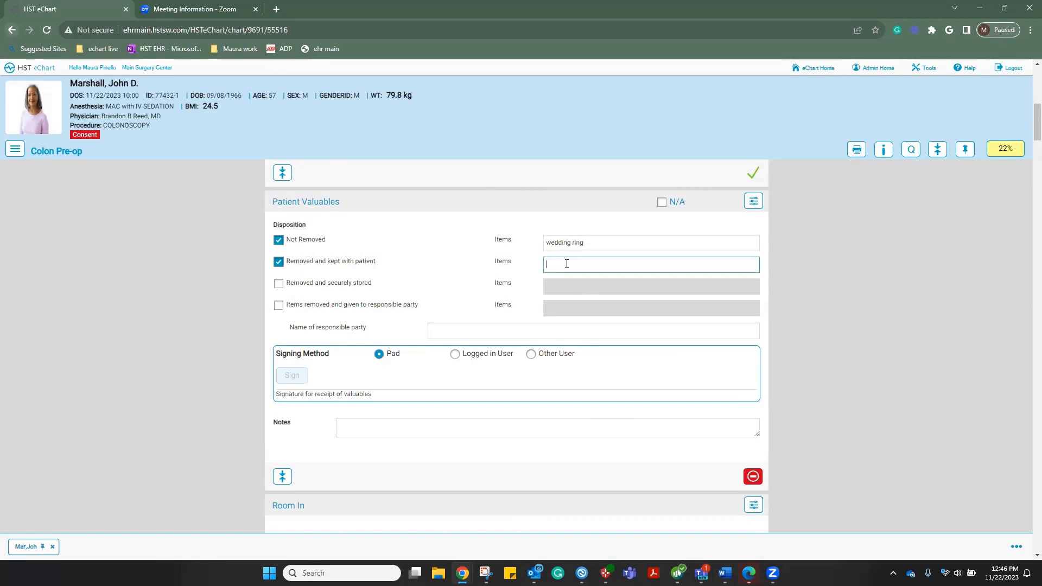
type("glasses")
Record purse and cellphone given to the husband, name the responsible party, and sign as logged-in user
left_click(279, 307)
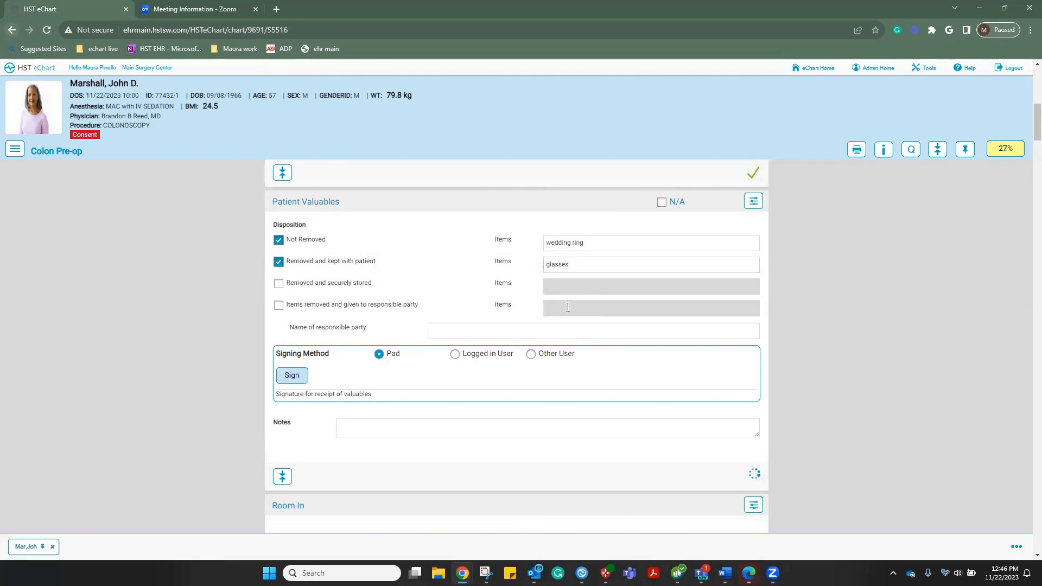
left_click(568, 307)
type("pu")
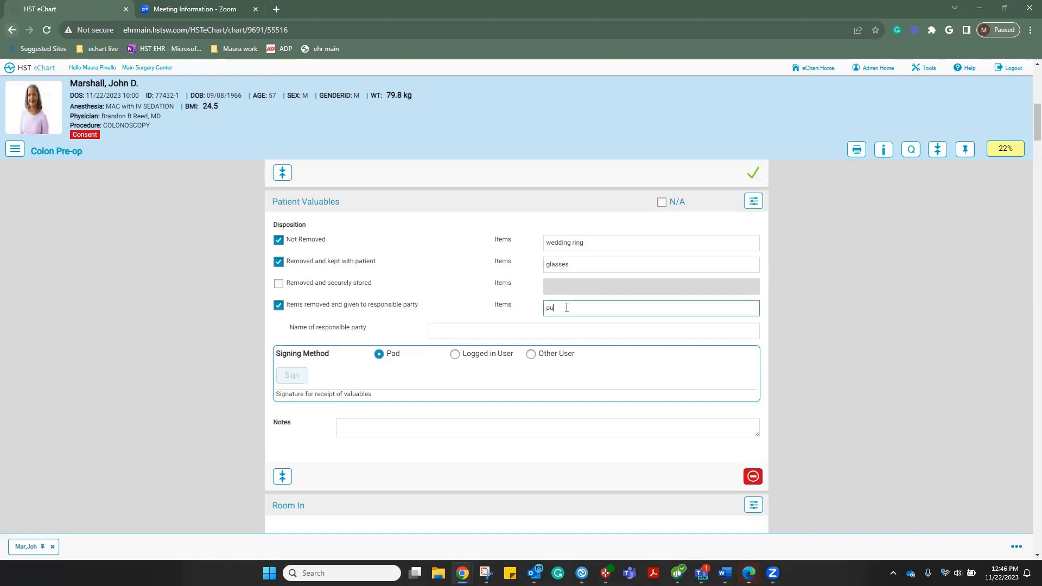
type("rse and cellphone to husband")
left_click(489, 324)
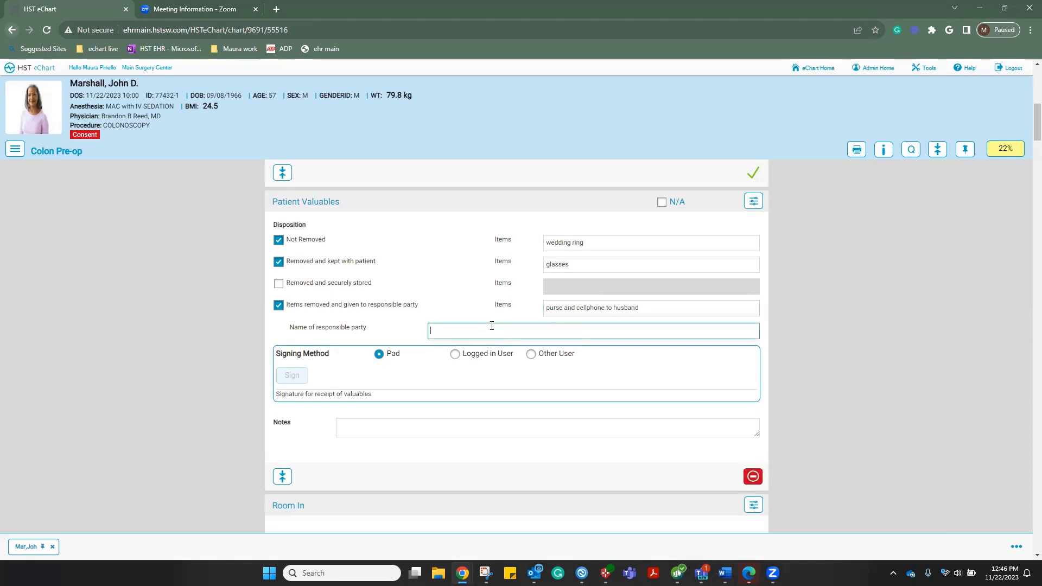
type("Pat")
left_click(376, 360)
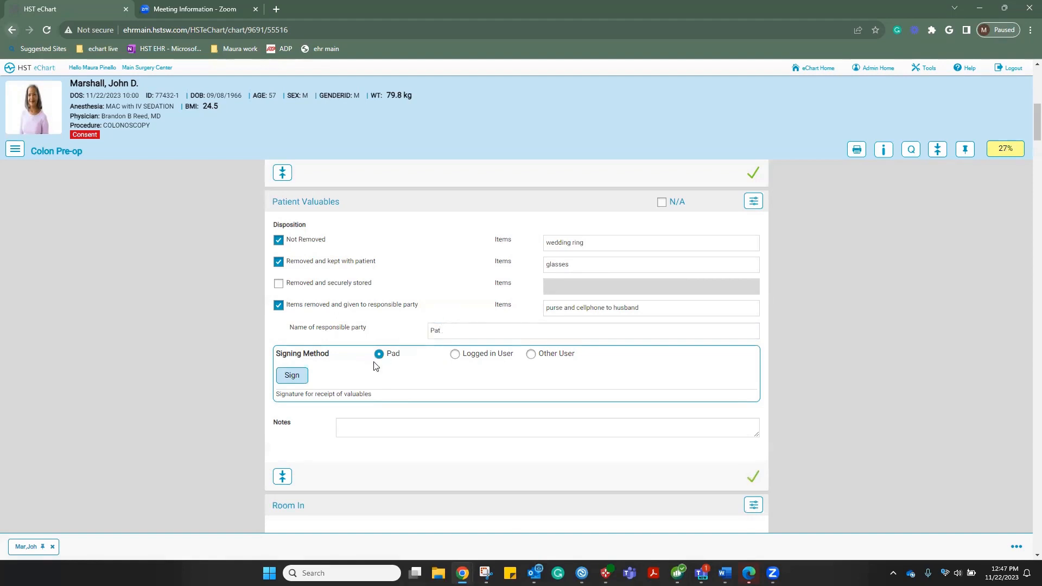
left_click(455, 354)
left_click(296, 380)
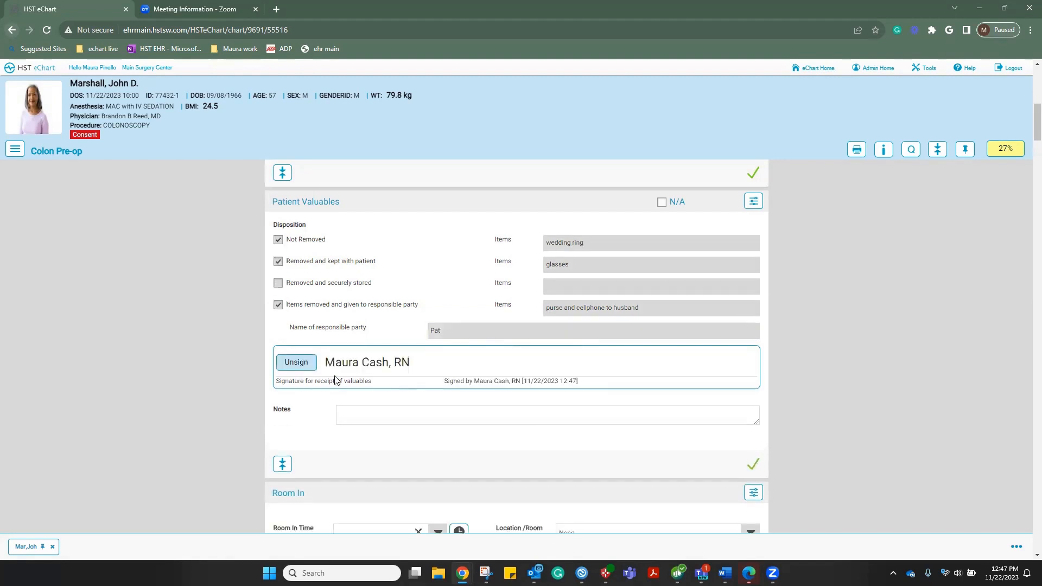
scroll(454, 396, "down", 2)
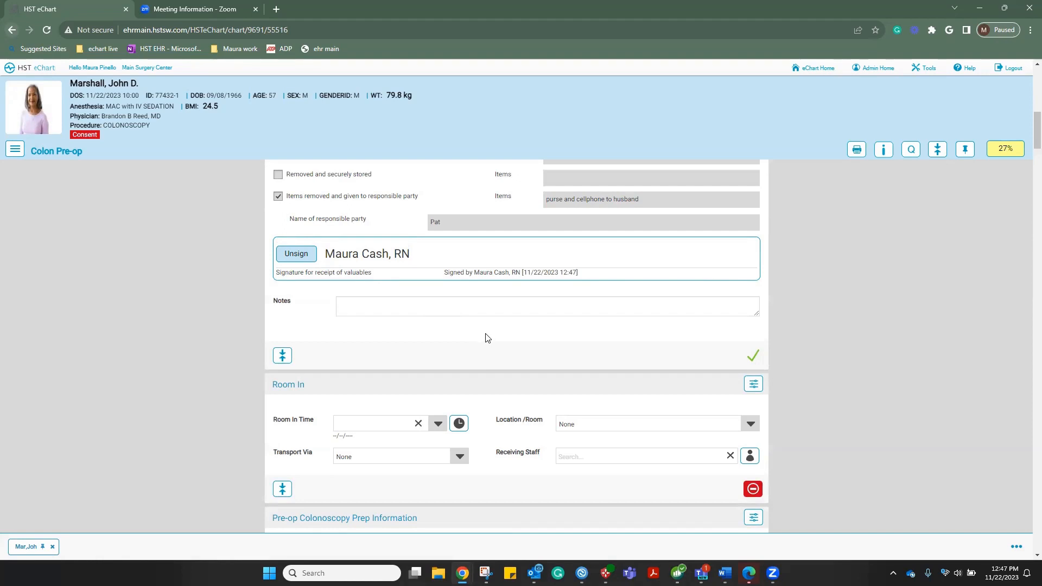
scroll(492, 337, "up", 15)
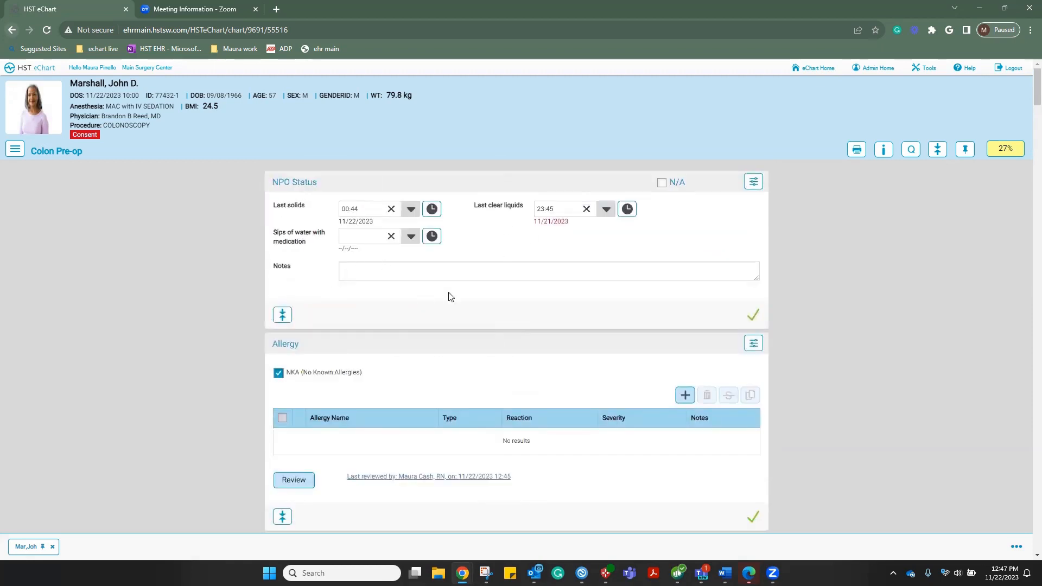
scroll(478, 298, "down", 2)
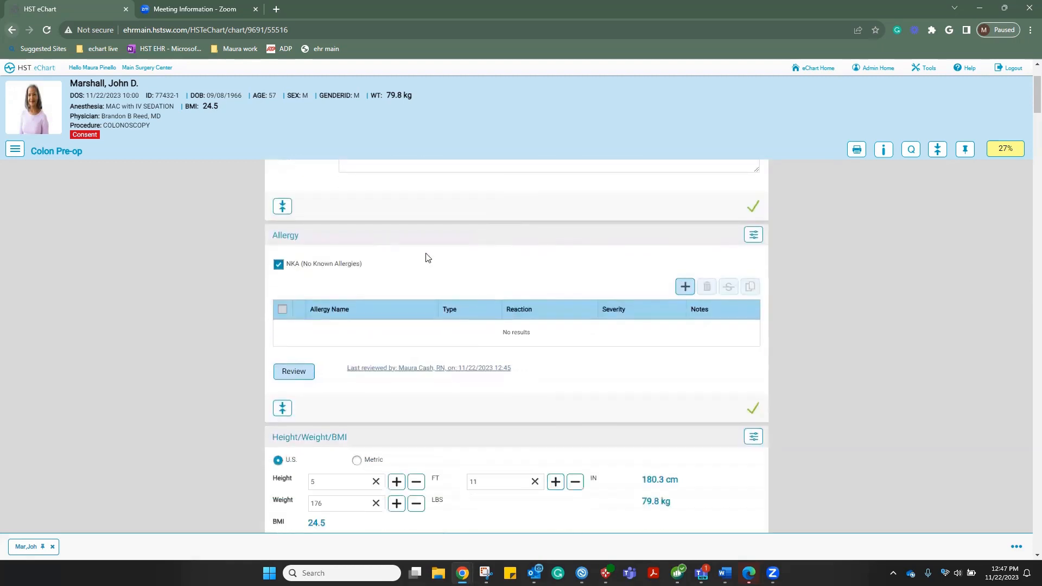
scroll(456, 278, "down", 4)
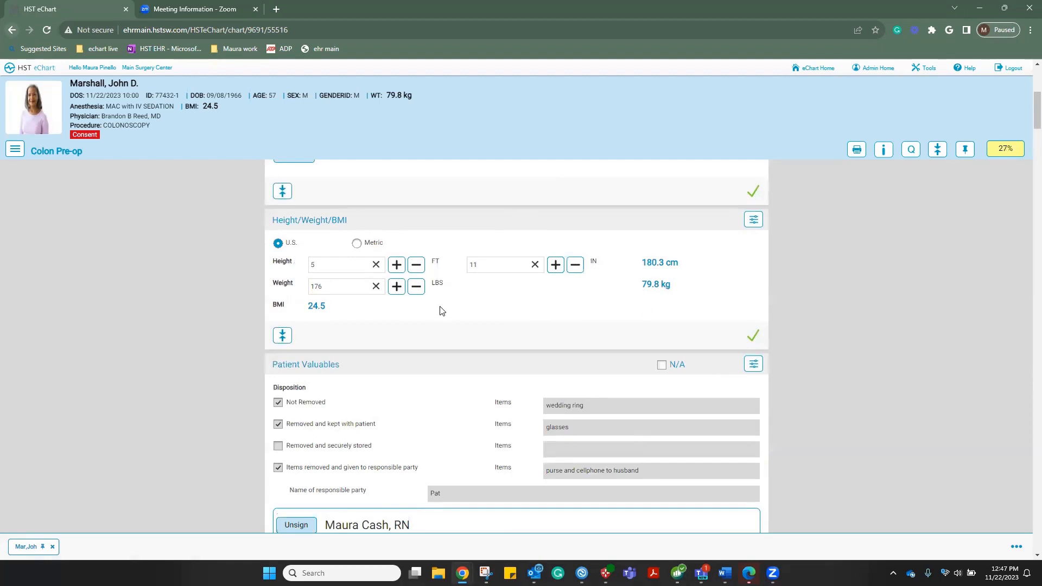
scroll(468, 311, "down", 3)
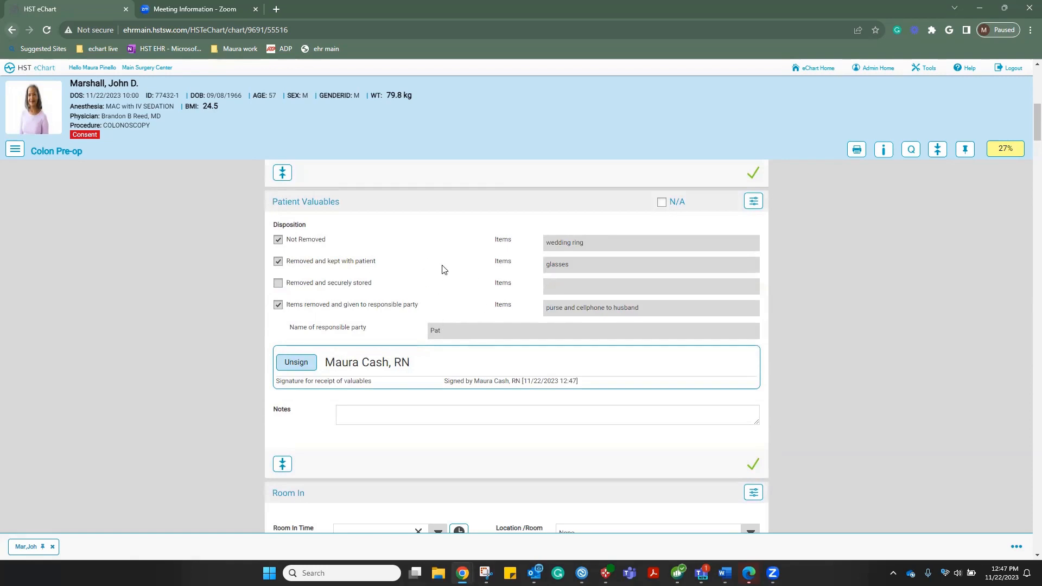
scroll(444, 270, "down", 6)
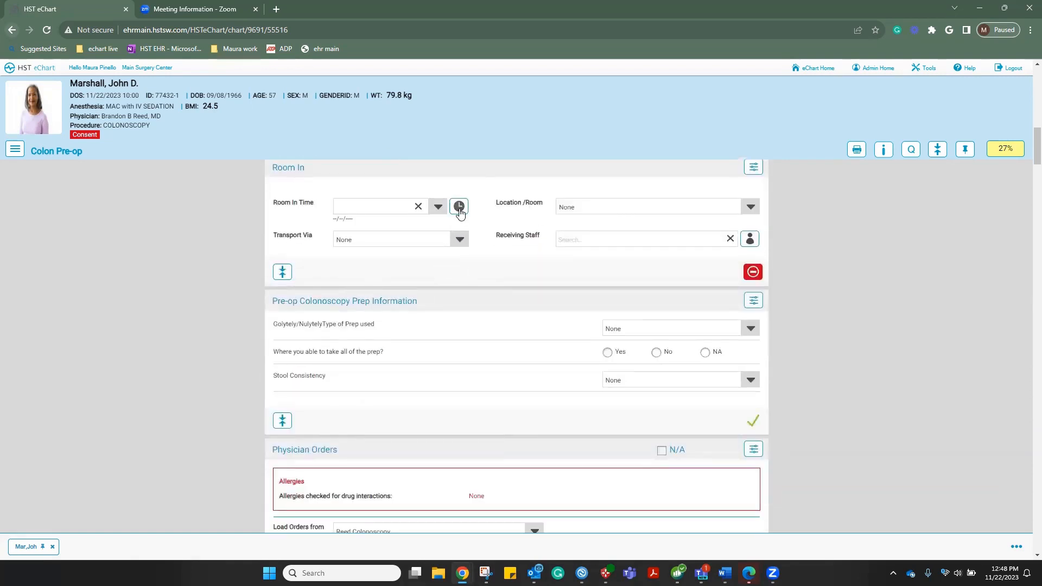
Record Room In at 12:48 with location Pre-Op, the logged-in nurse receiving, and Ambulatory transport
left_click(459, 209)
left_click(751, 208)
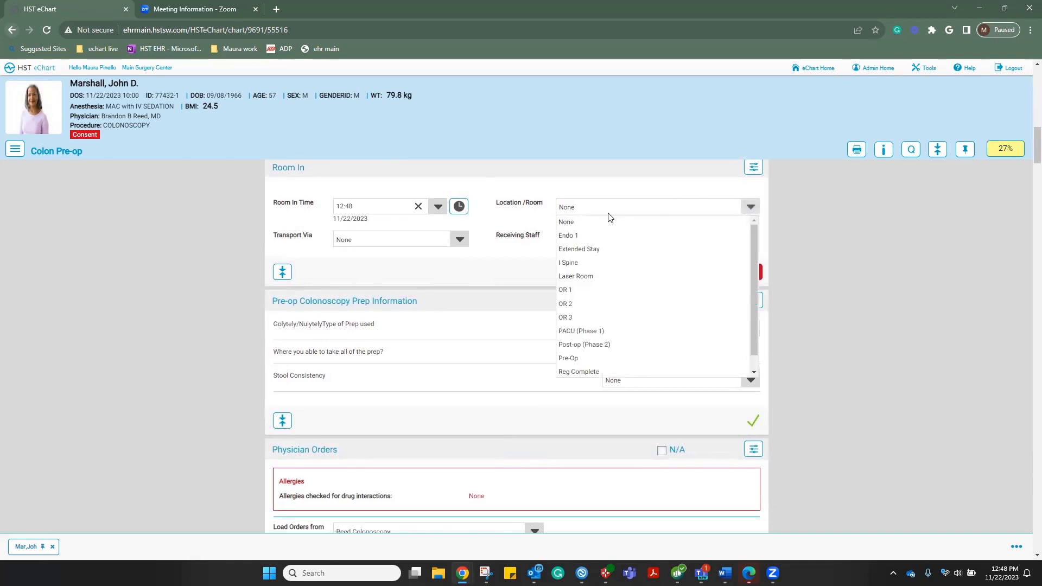
left_click(571, 360)
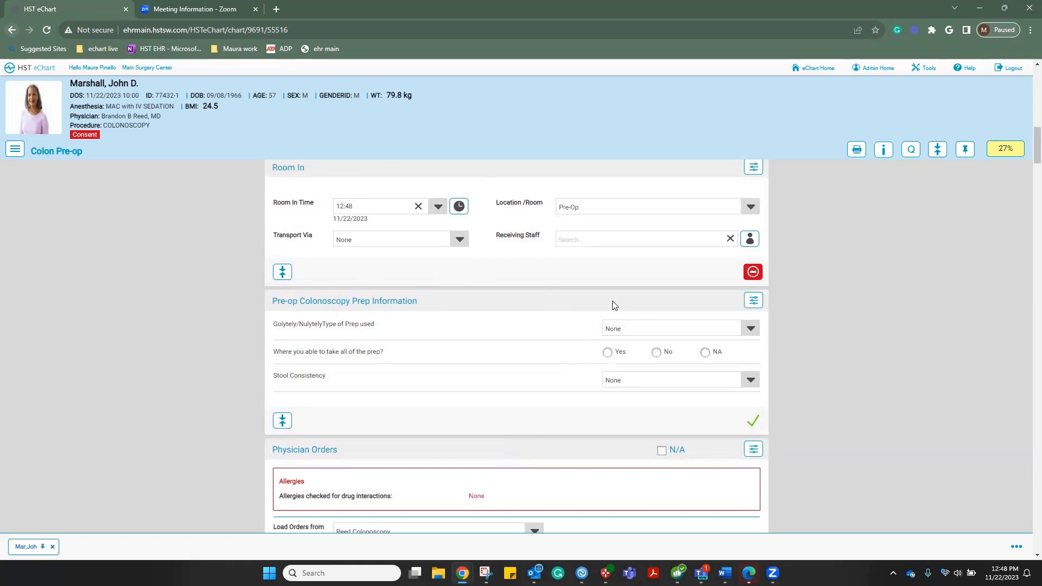
left_click(748, 241)
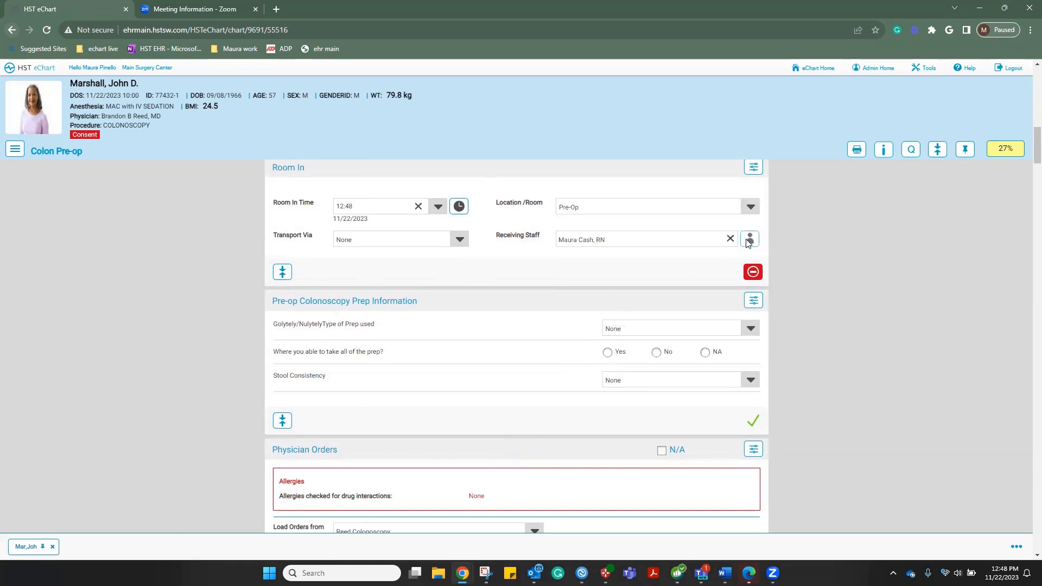
left_click(459, 241)
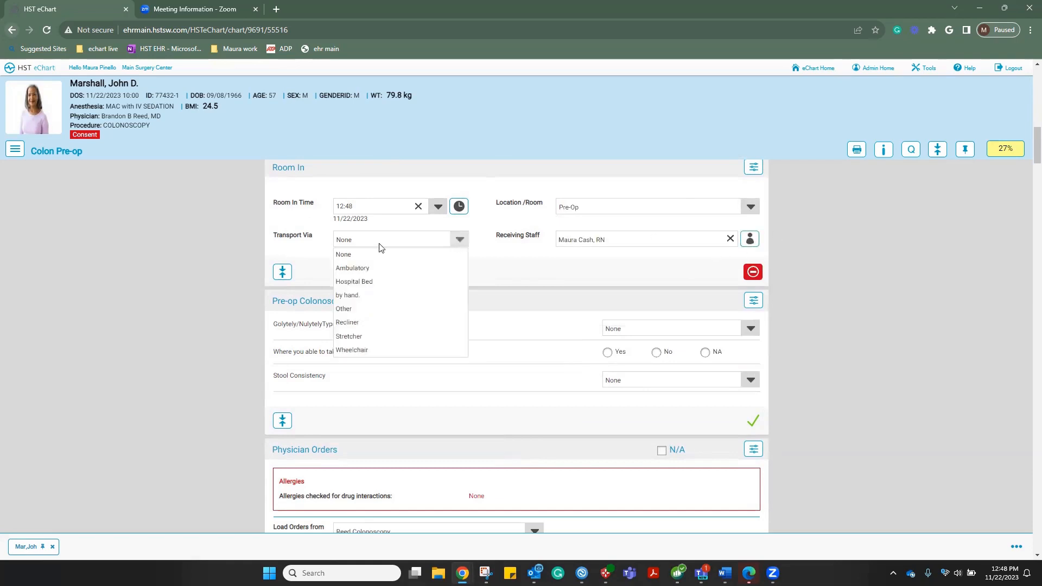
left_click(350, 272)
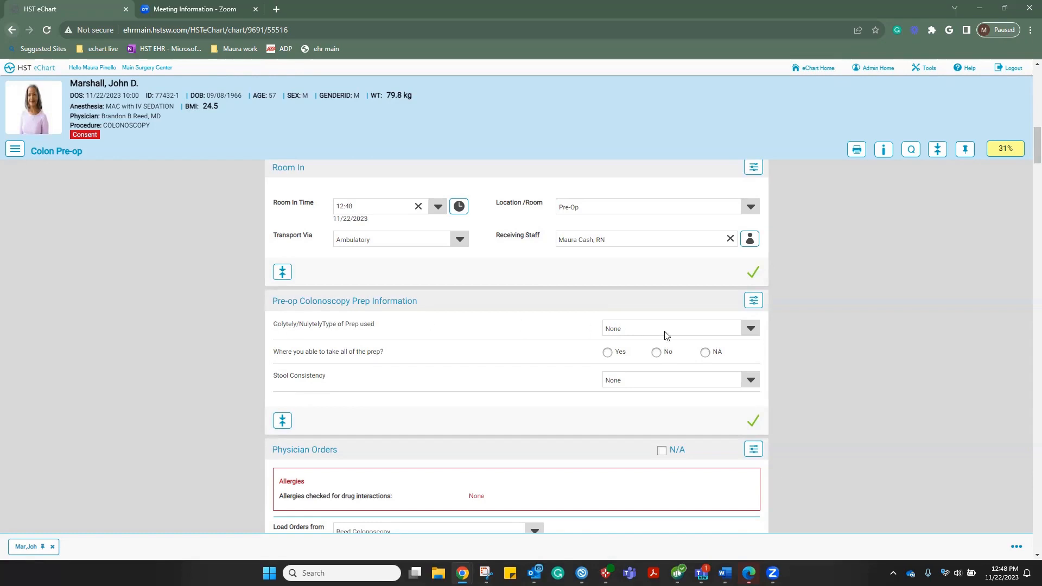
Record Golytely/Nulytely as the prep, all prep taken (Yes), and Clear/Yellow stool consistency
left_click(752, 329)
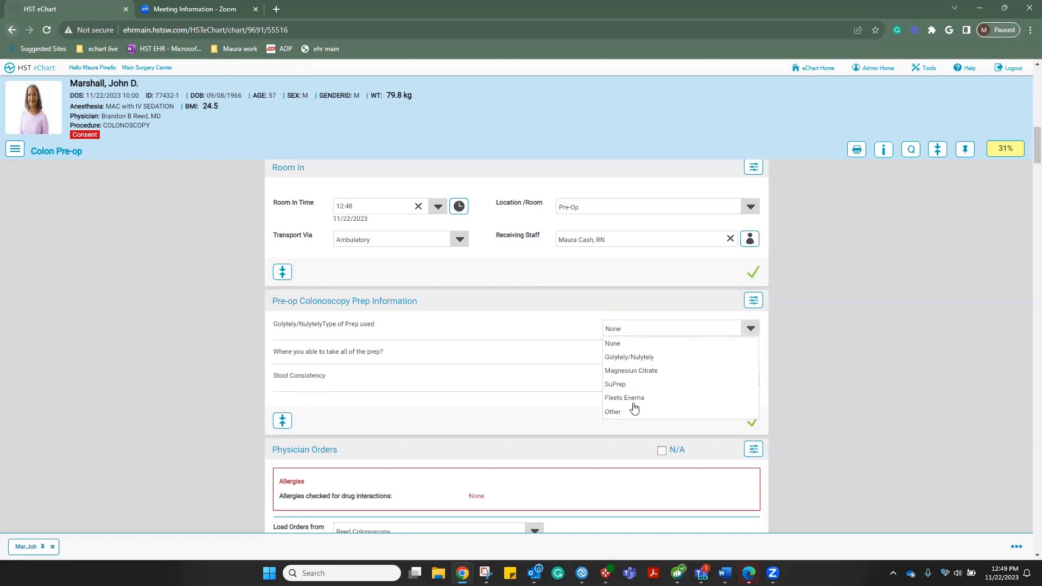
left_click(613, 358)
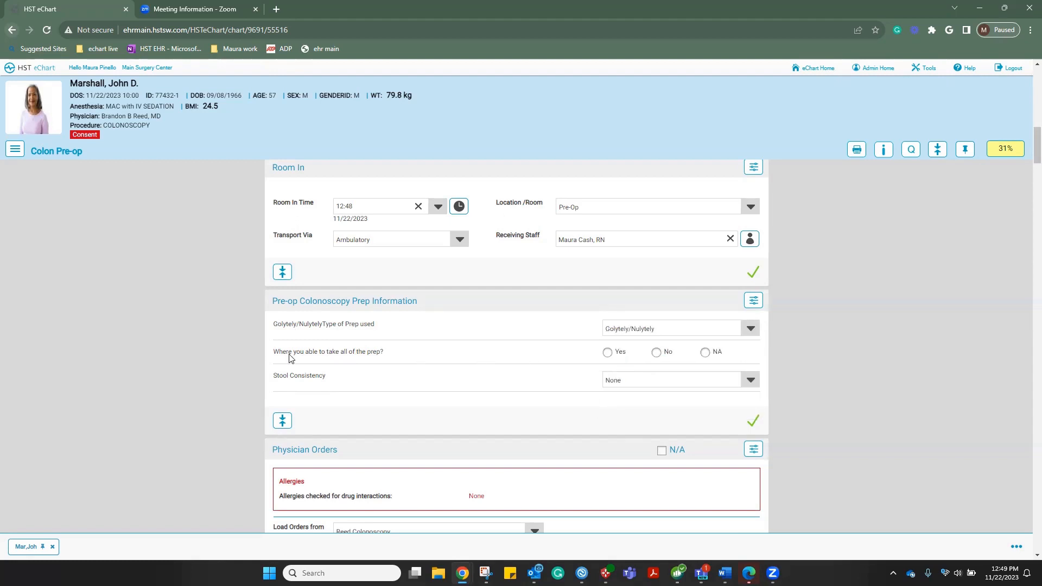
left_click(608, 353)
left_click(752, 383)
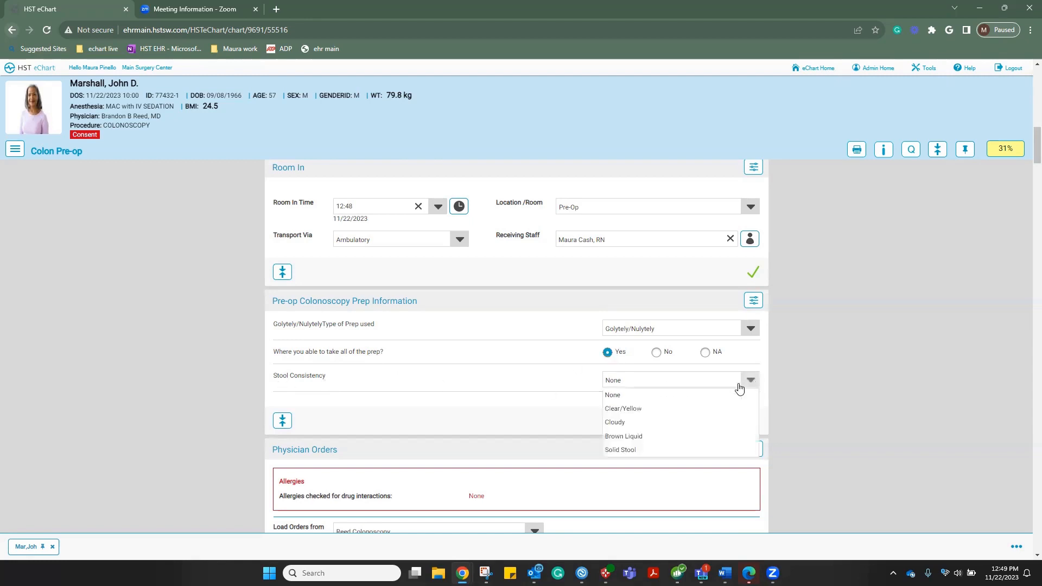
left_click(633, 410)
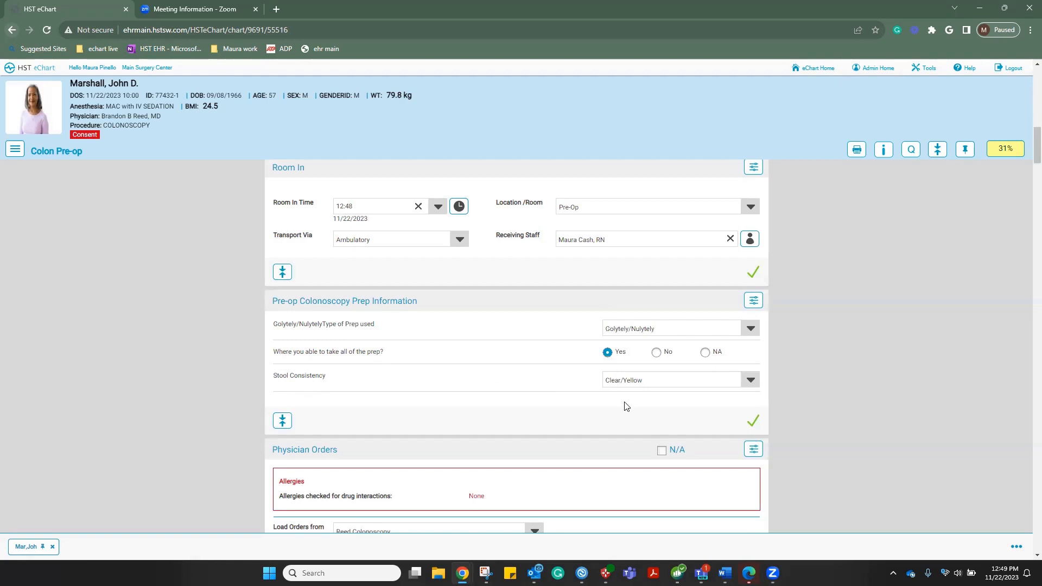
scroll(627, 406, "down", 4)
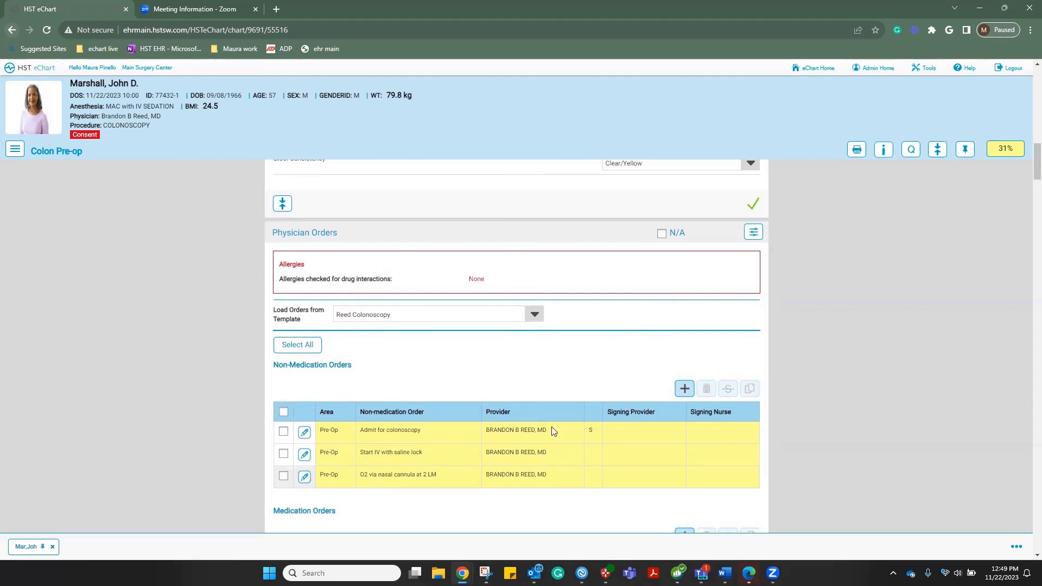
Apply the Reed Colonoscopy template and sign all three orders: admit, IV saline lock, O2 at 2 LM
left_click(533, 316)
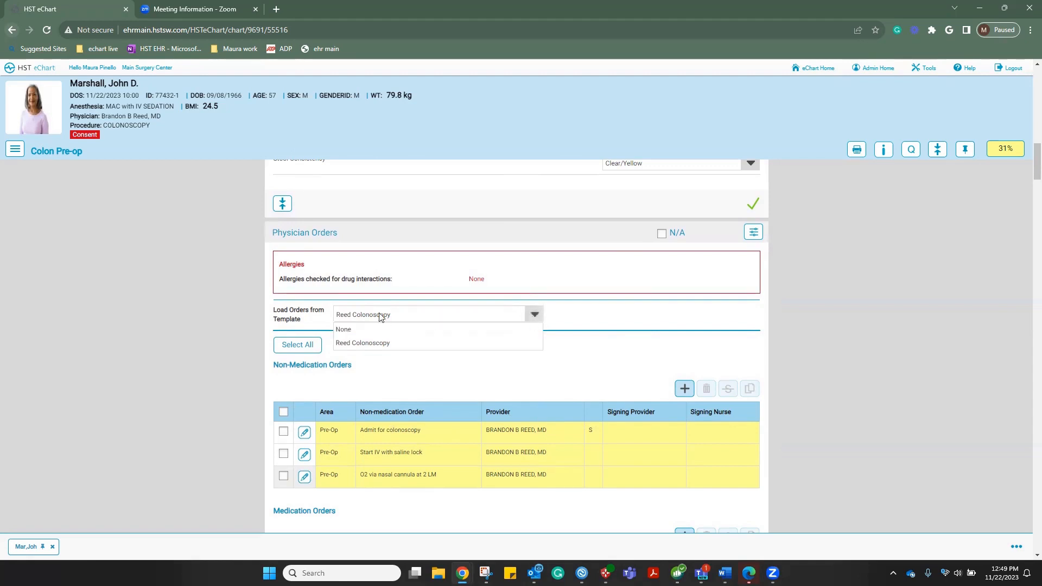
left_click(536, 315)
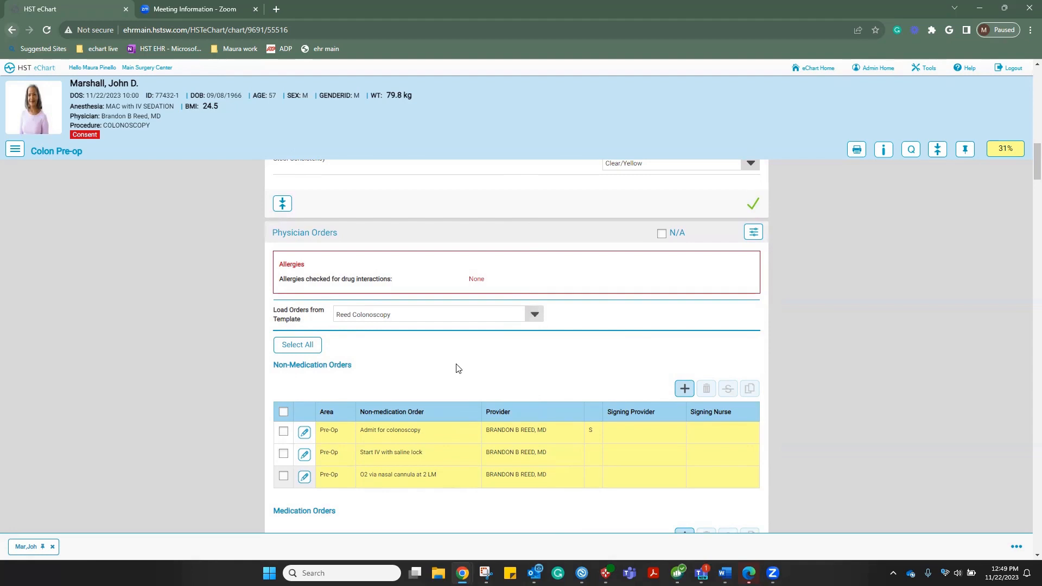
scroll(456, 363, "down", 1)
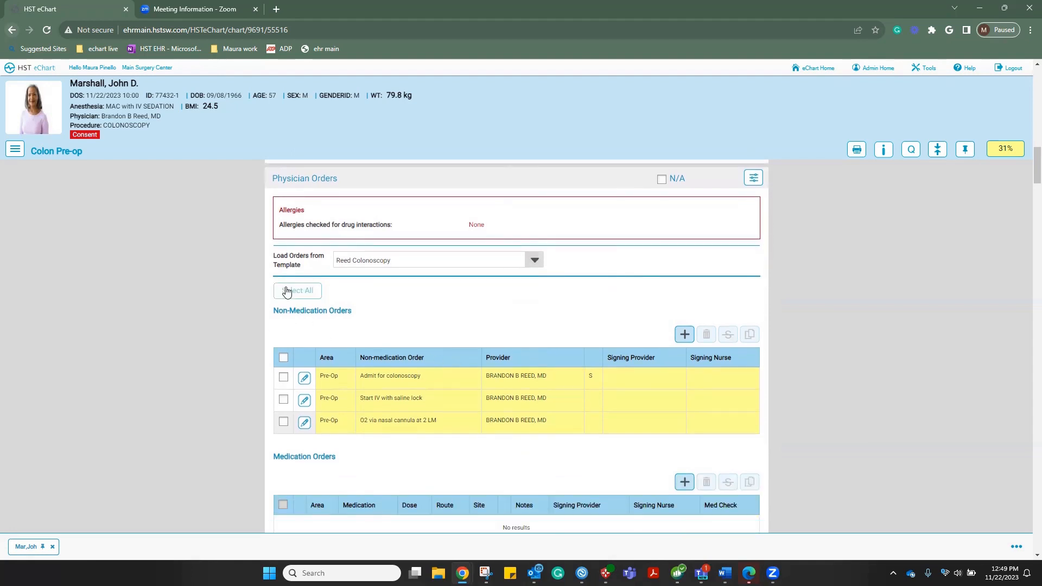
left_click(287, 291)
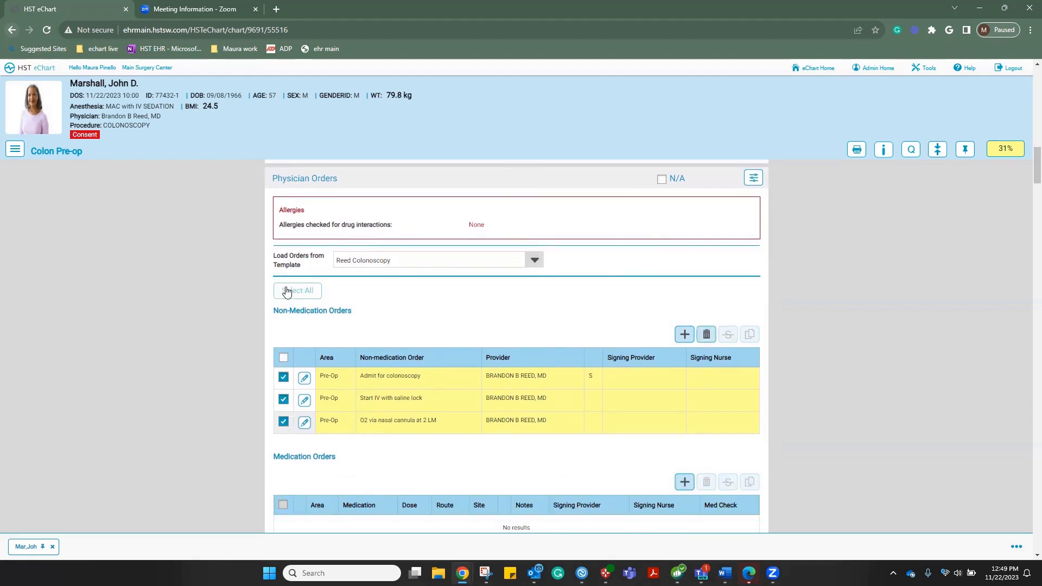
scroll(415, 324, "down", 2)
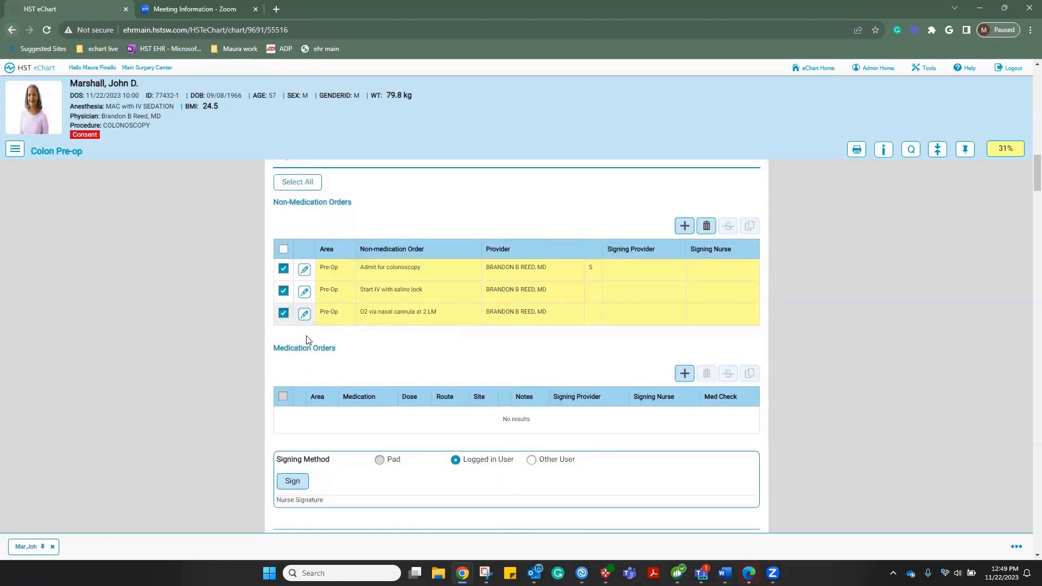
scroll(386, 336, "down", 2)
left_click(294, 374)
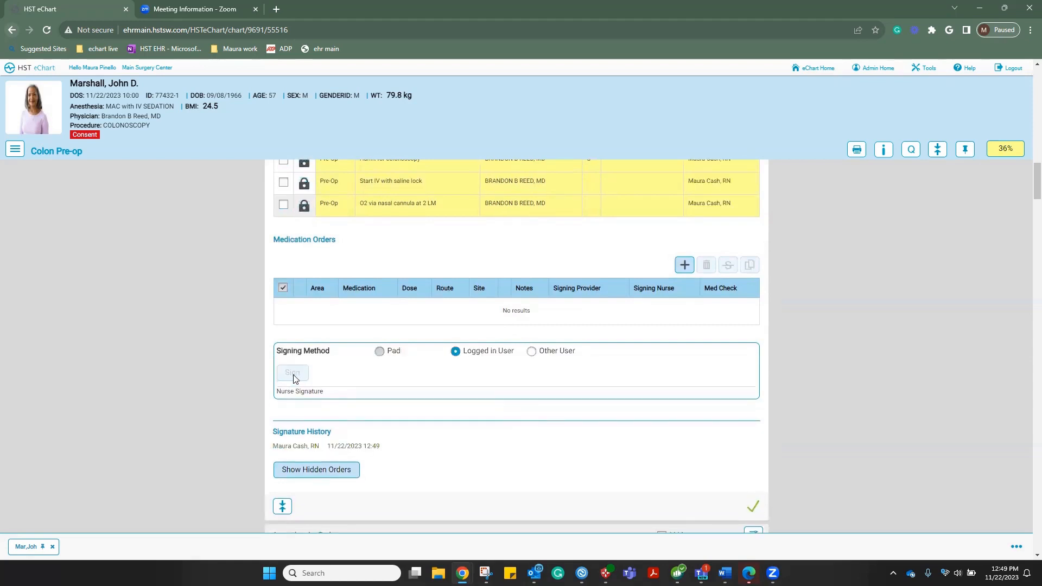
scroll(457, 360, "up", 2)
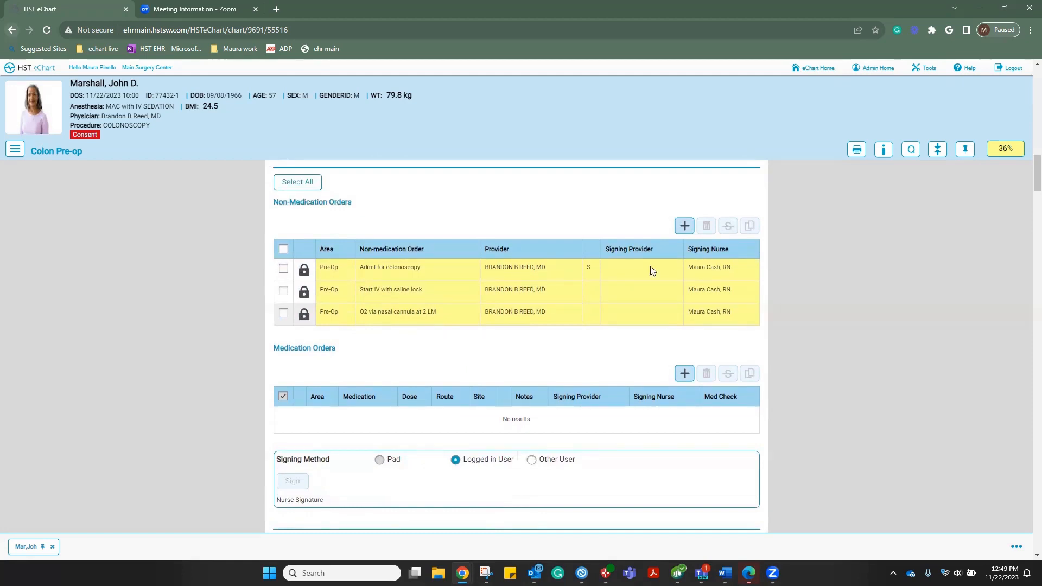
left_click(964, 151)
left_click(15, 152)
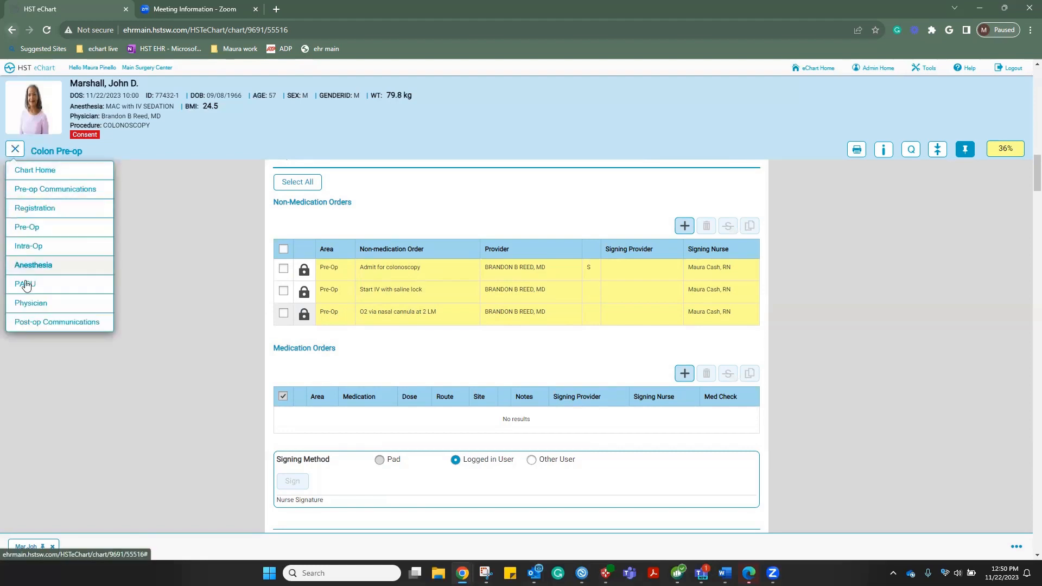
Go to the Physician section and open its History and Physical document (H&P Blank.pdf)
left_click(30, 307)
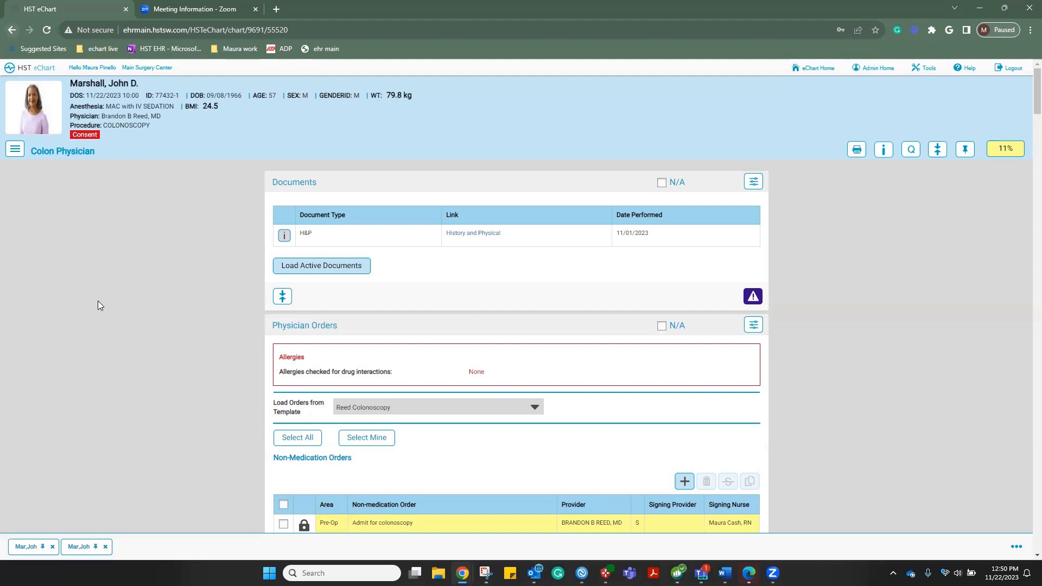
left_click(471, 233)
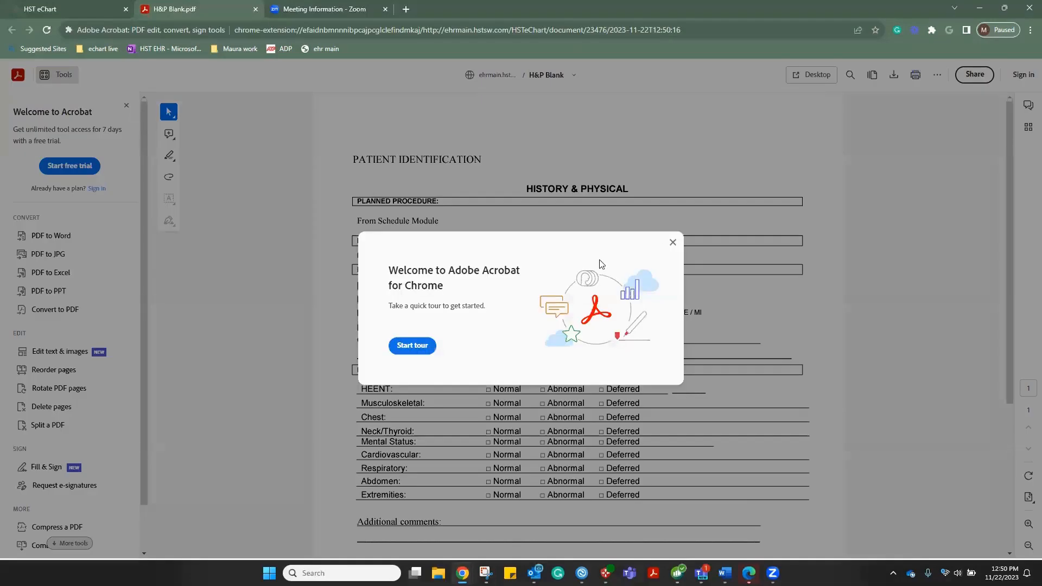
Close the Acrobat welcome popup over H&P Blank.pdf and return to the eChart tab
left_click(673, 242)
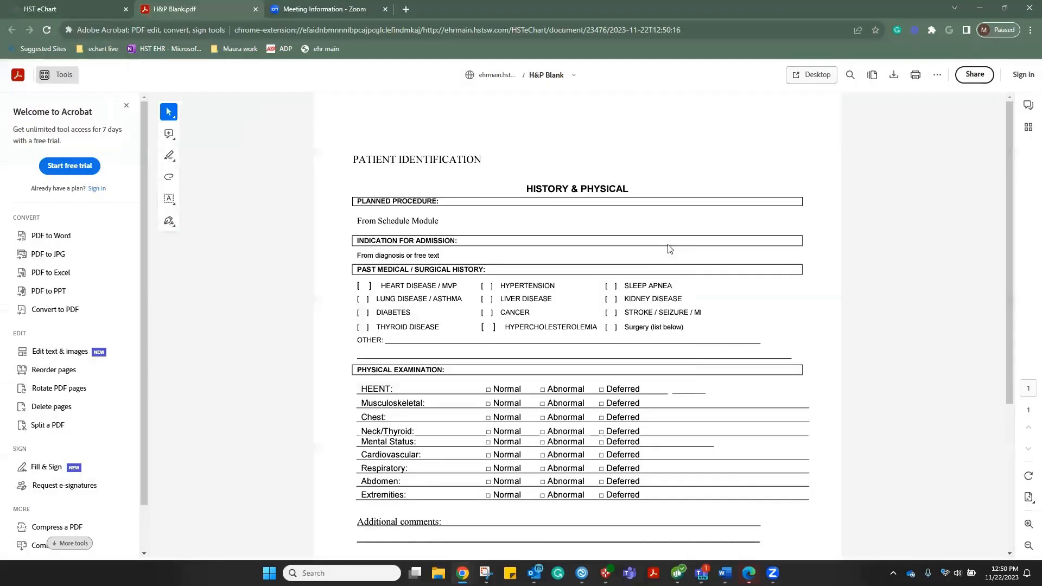
left_click(49, 10)
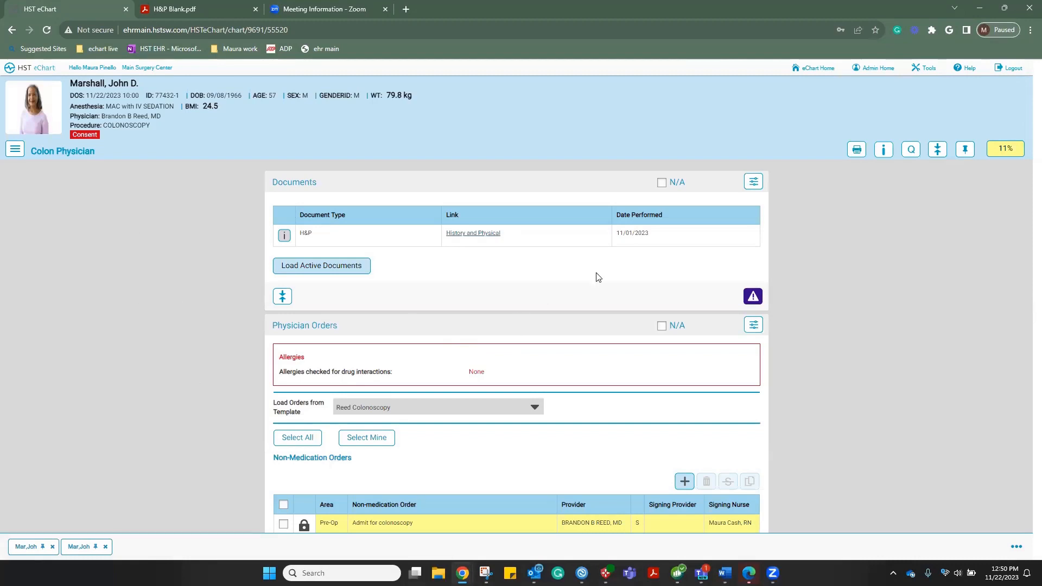
Confirm the H&P document as reviewed, then scroll down to the Physician Orders
left_click(756, 296)
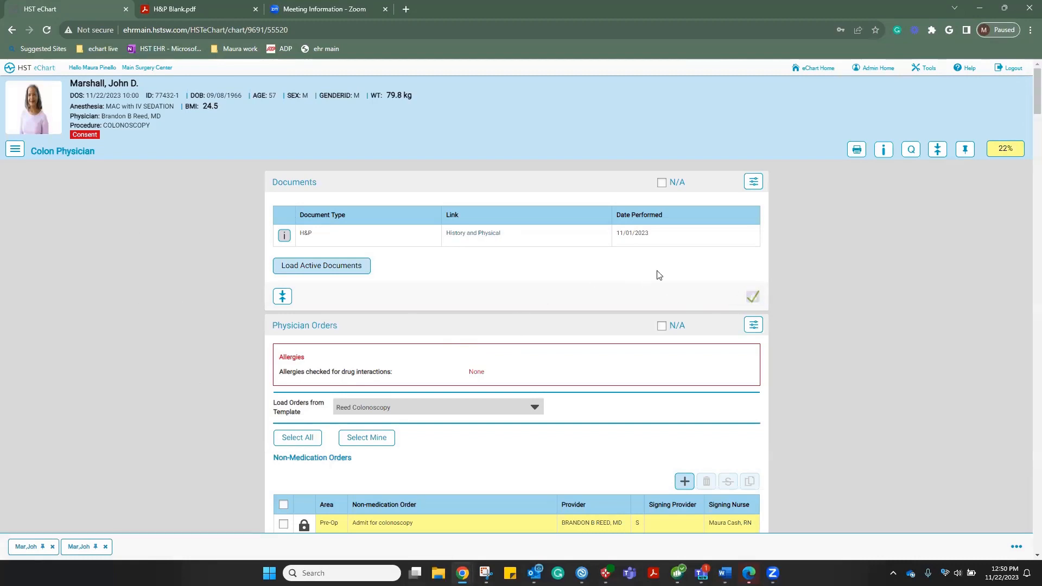
scroll(659, 275, "down", 1)
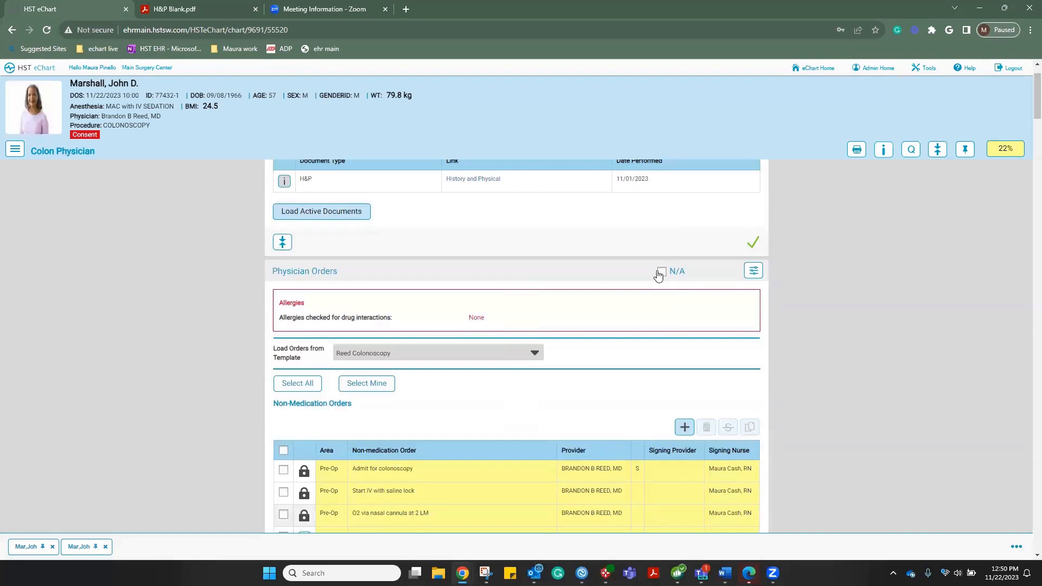
scroll(658, 275, "down", 1)
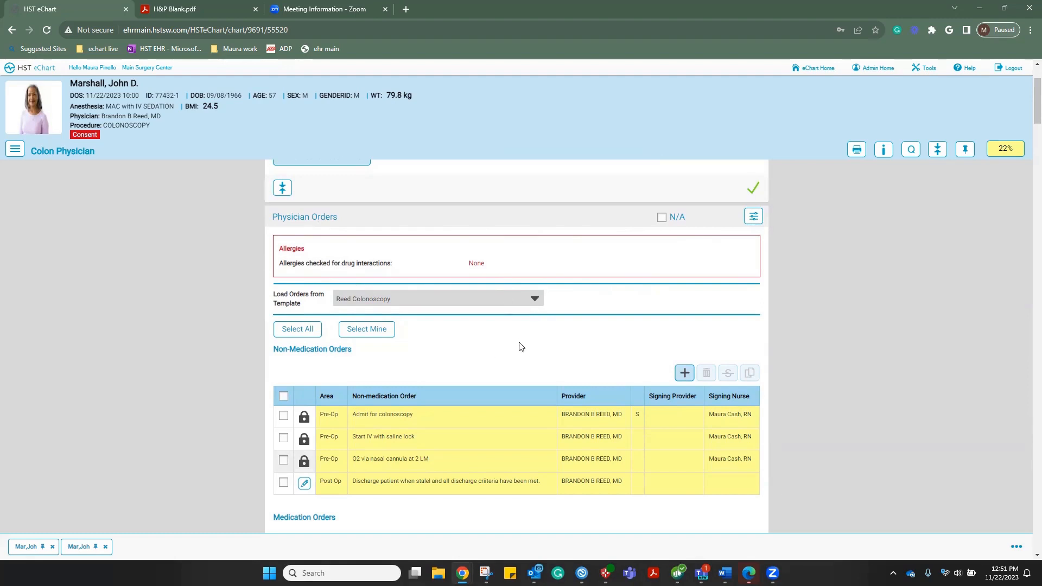
scroll(520, 347, "down", 1)
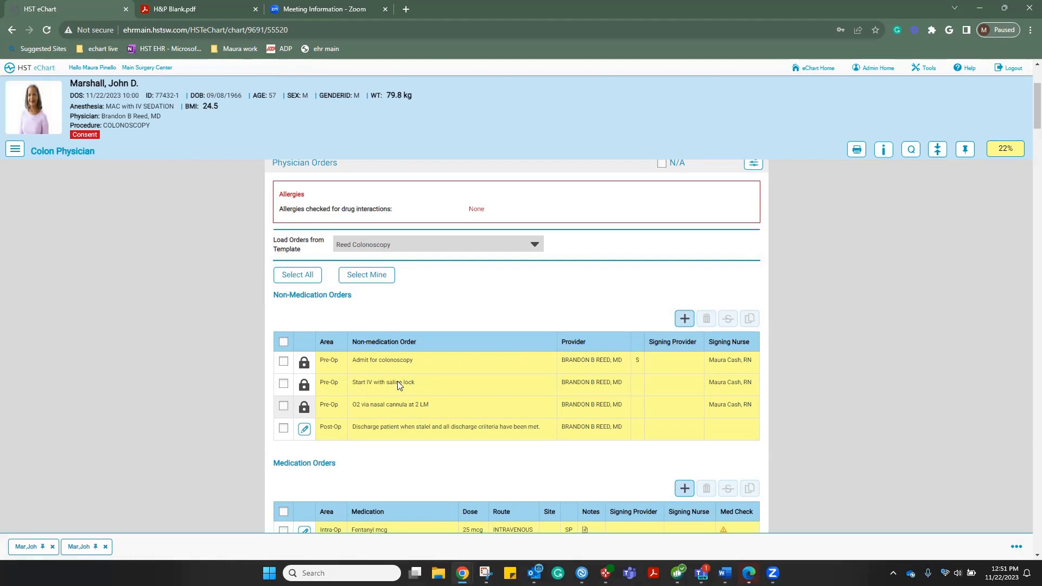
Contest the 'Start IV with saline lock' order with the reason 'error'
left_click(283, 385)
left_click(727, 321)
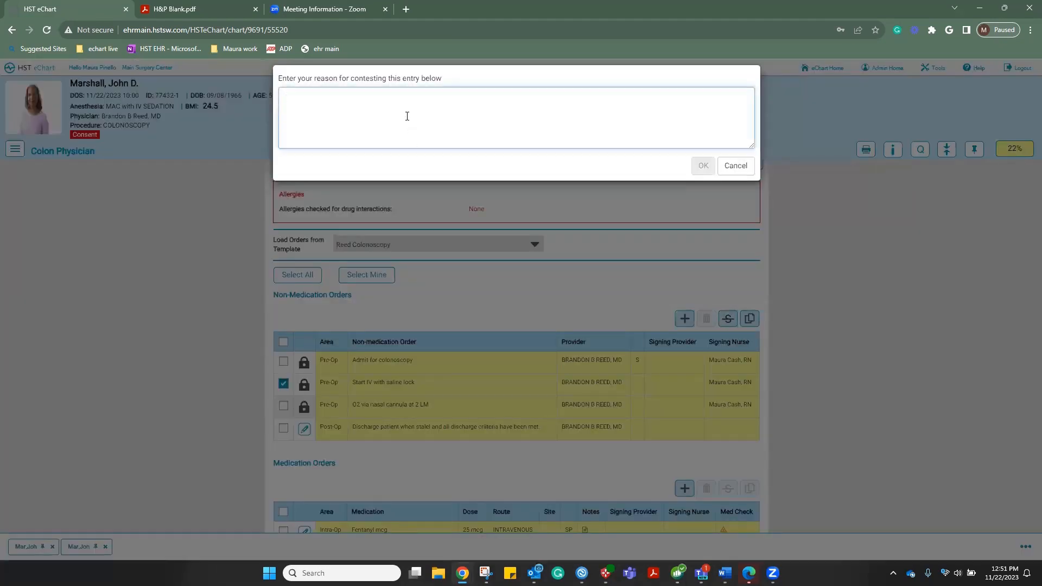
type("error")
left_click(700, 168)
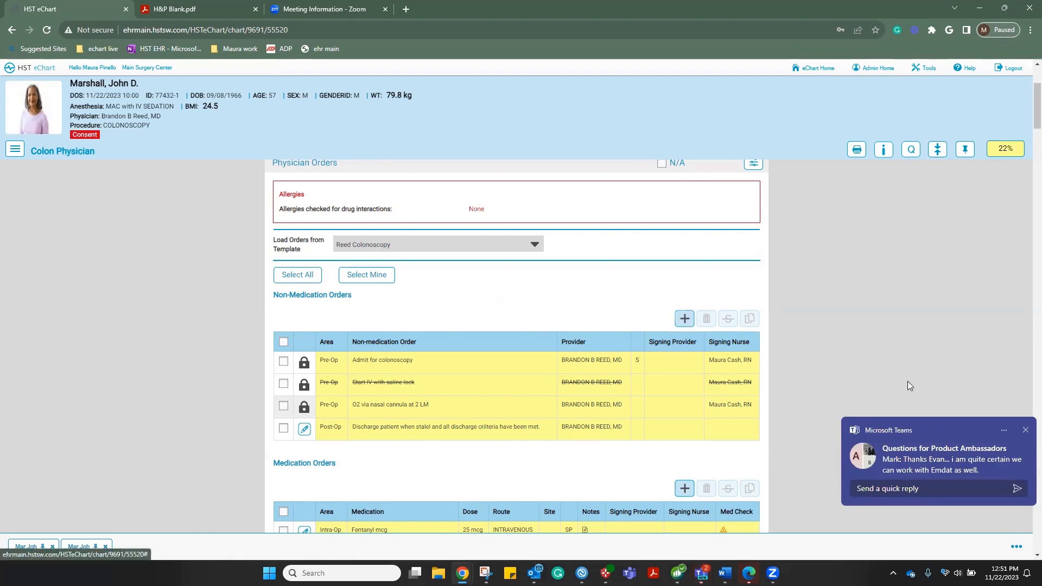
Add Pre-Op verbal order 'IV Normal saline at 60 mc/min', received by the nurse now
left_click(685, 320)
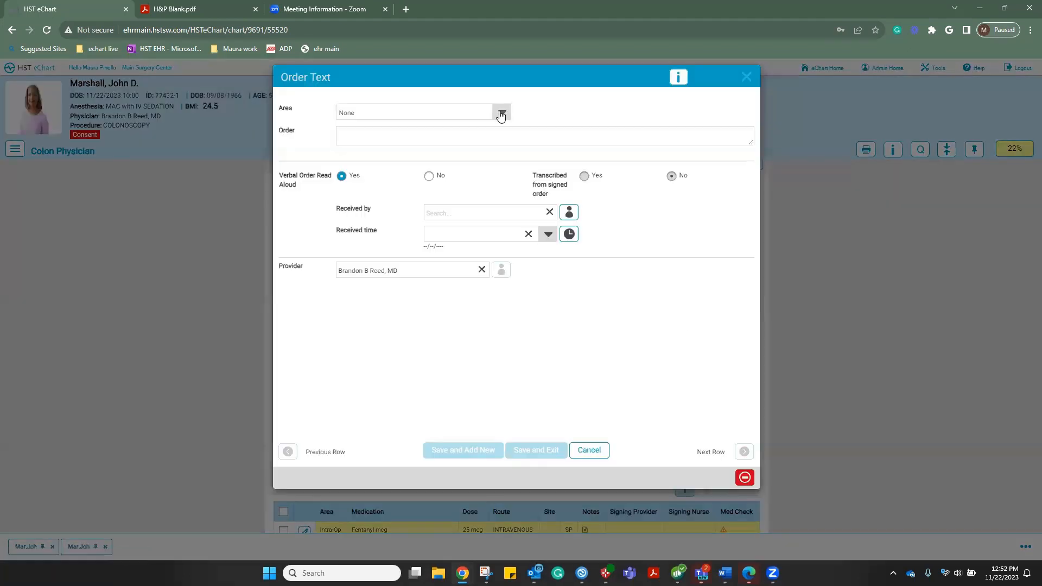
left_click(503, 113)
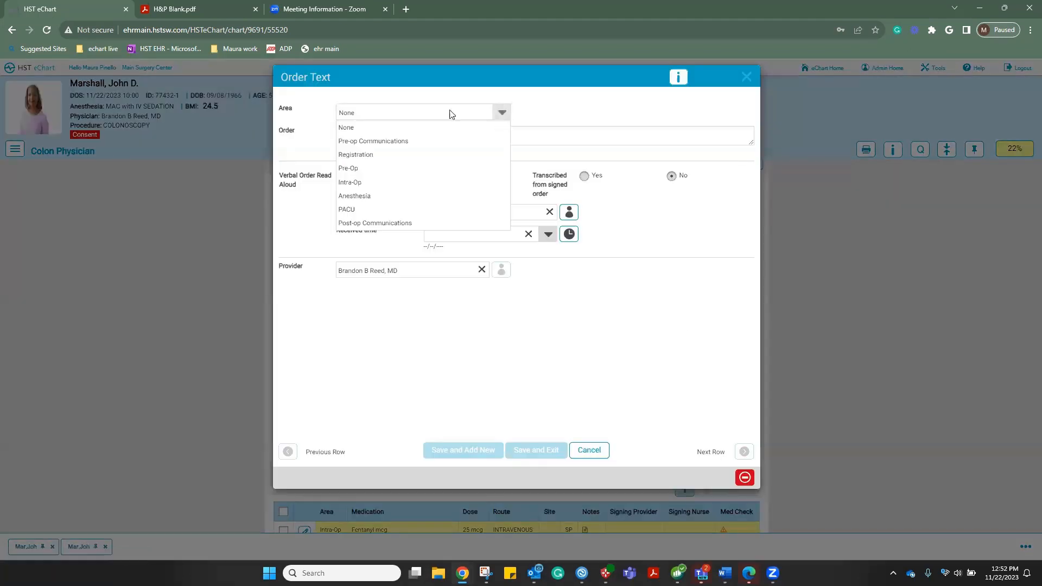
left_click(344, 171)
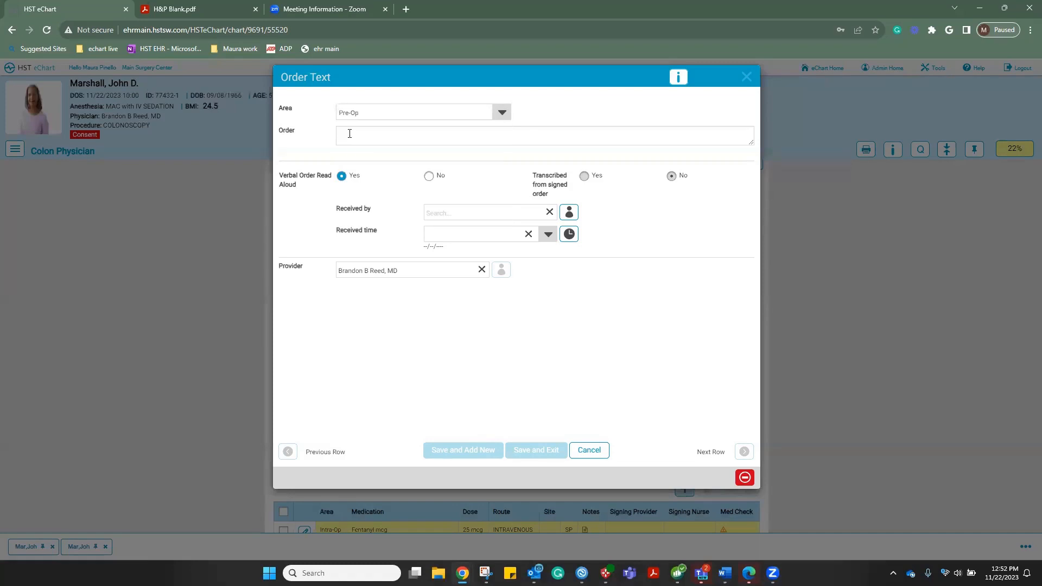
left_click(434, 132)
type("IV Normal saline at ")
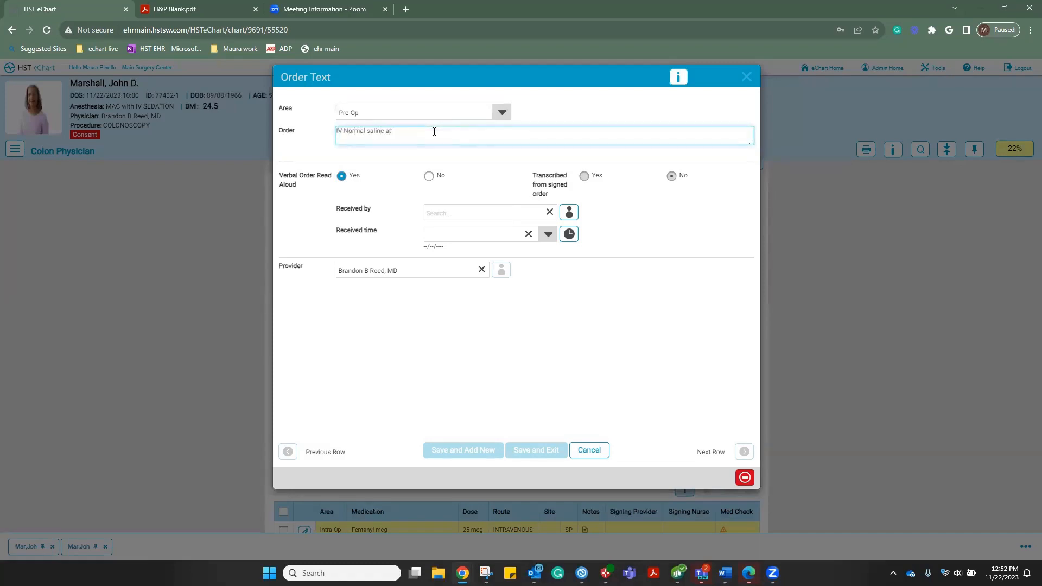
type("60 mc/min")
left_click(569, 213)
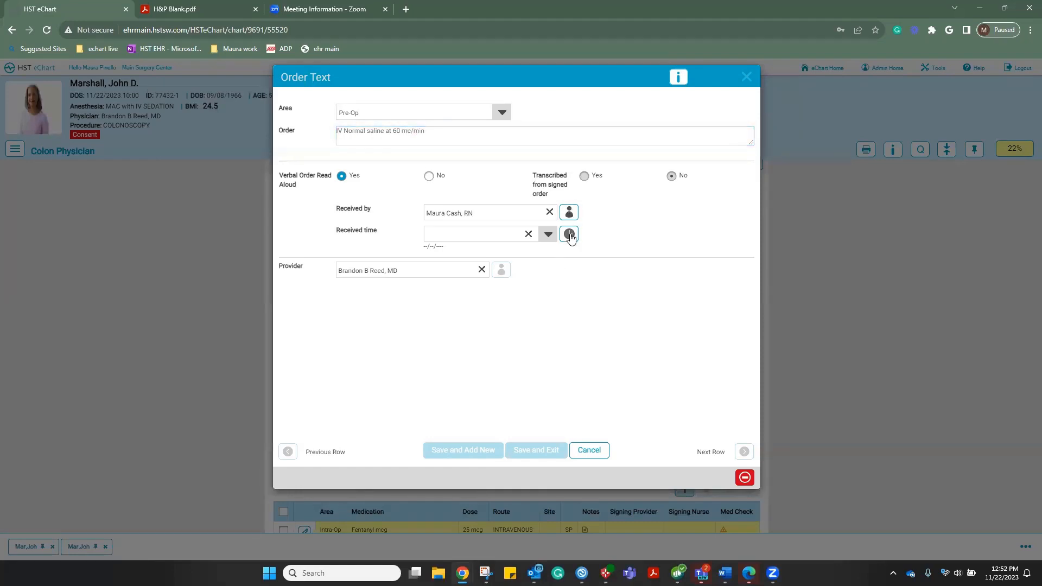
left_click(569, 234)
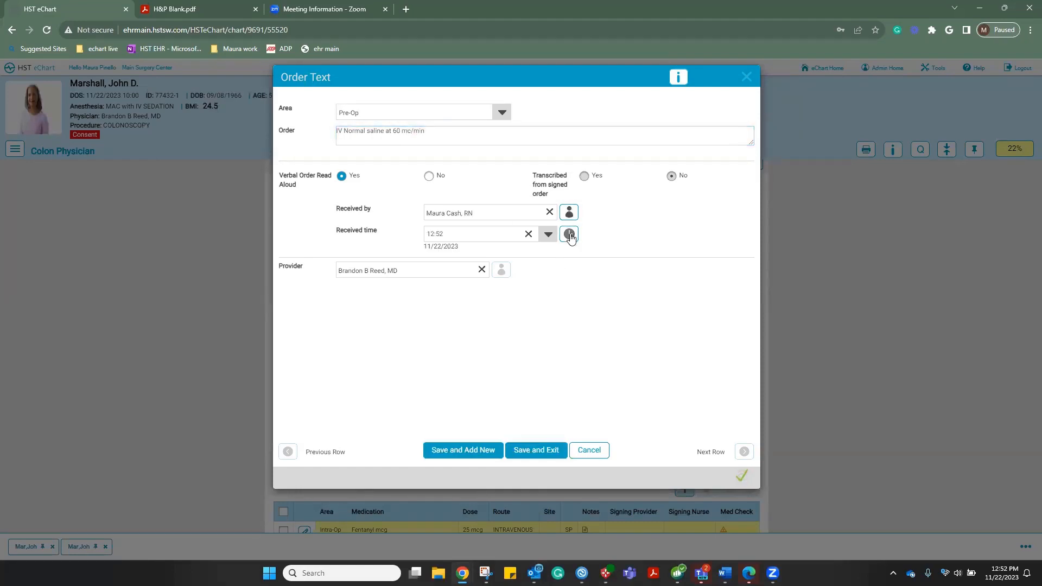
left_click(526, 458)
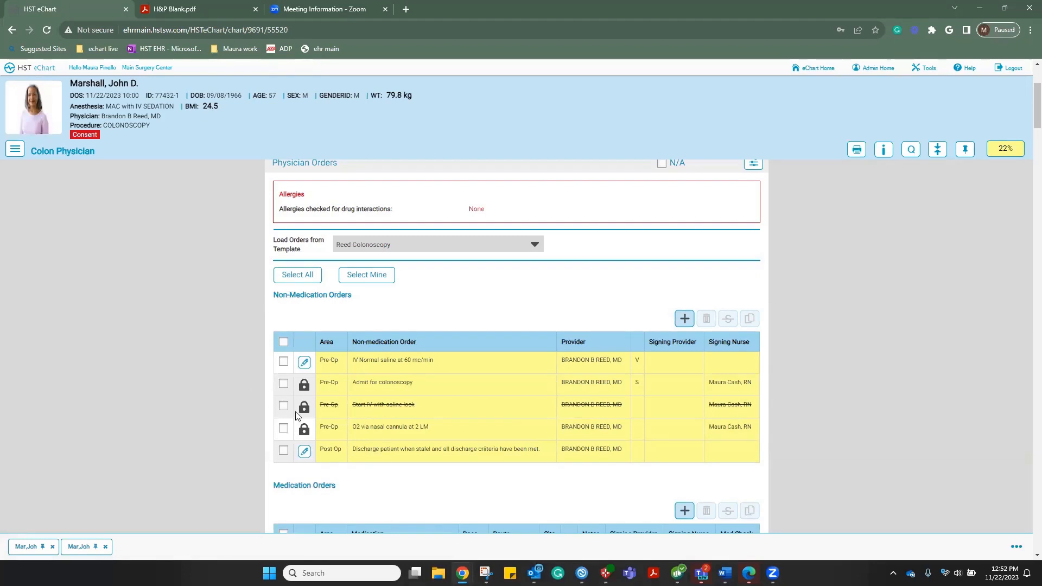
Select all physician orders and set the signing method to Other User
left_click(296, 275)
scroll(469, 342, "down", 3)
scroll(469, 339, "down", 2)
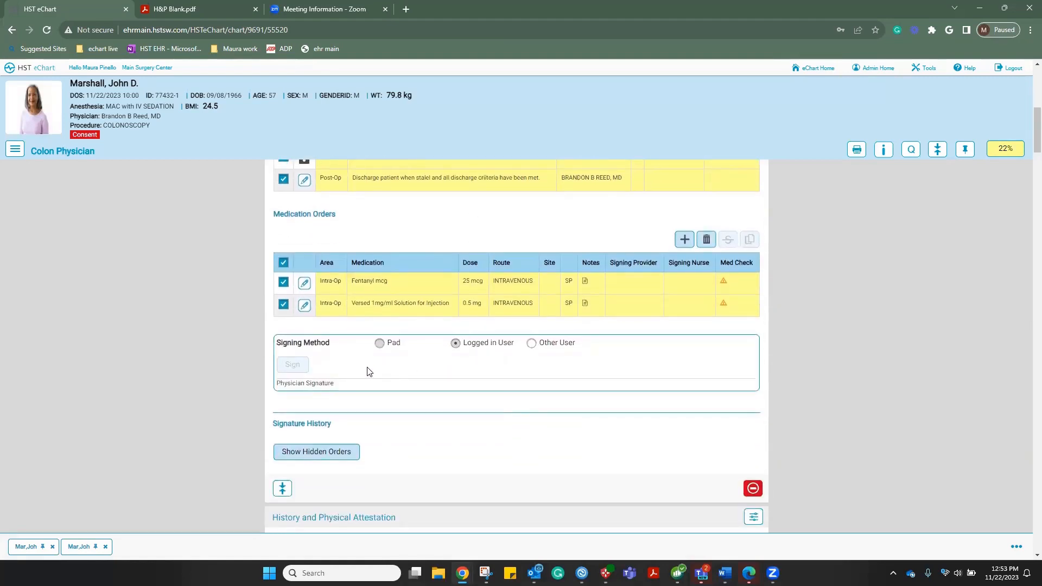
left_click(532, 344)
Sign the orders by entering the physician's user ID and password
left_click(290, 365)
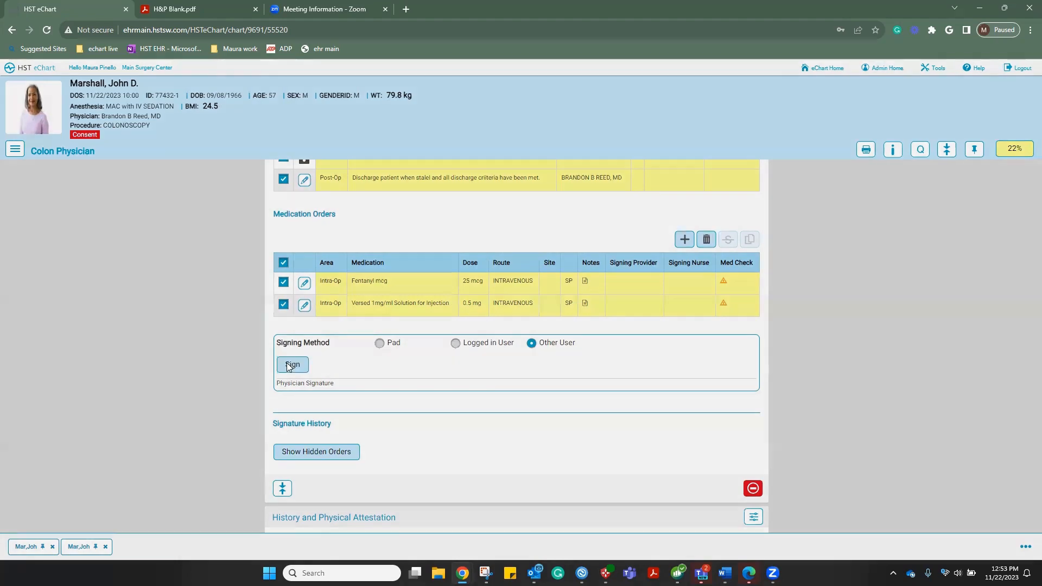
left_click(399, 103)
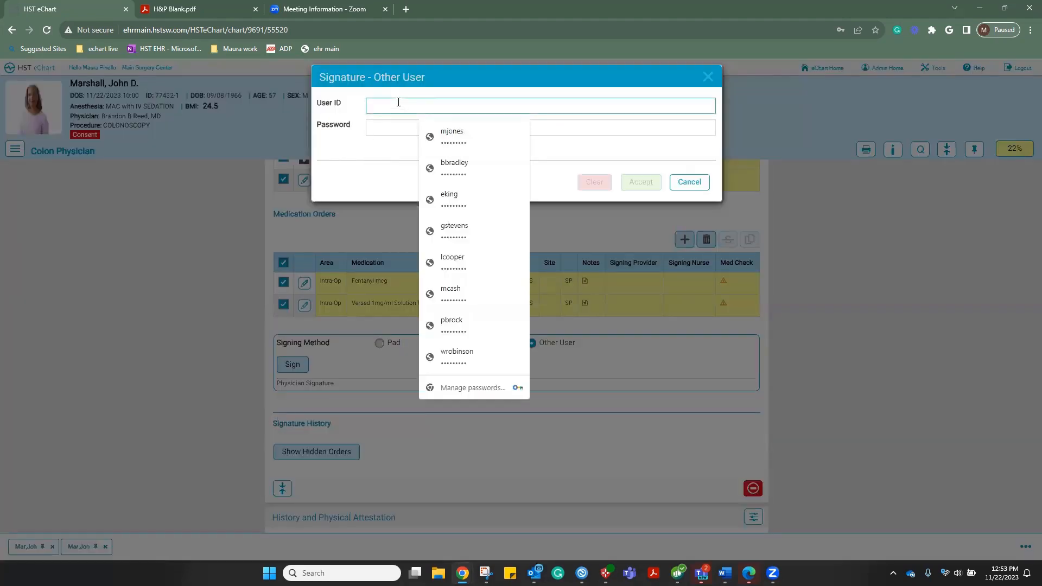
key("Tab")
type("••••••••")
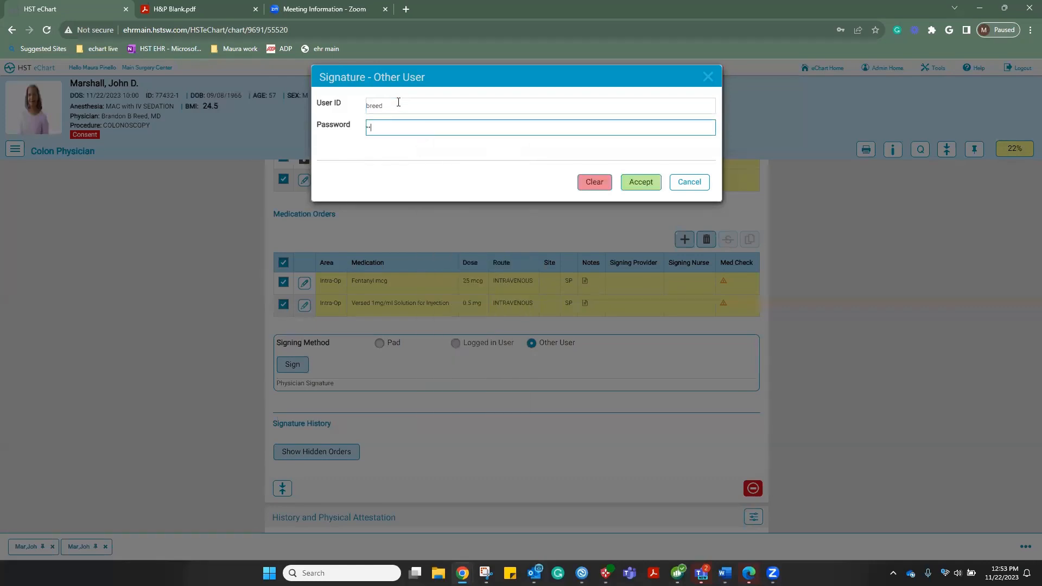
left_click(642, 182)
left_click(470, 126)
type("•")
left_click(644, 195)
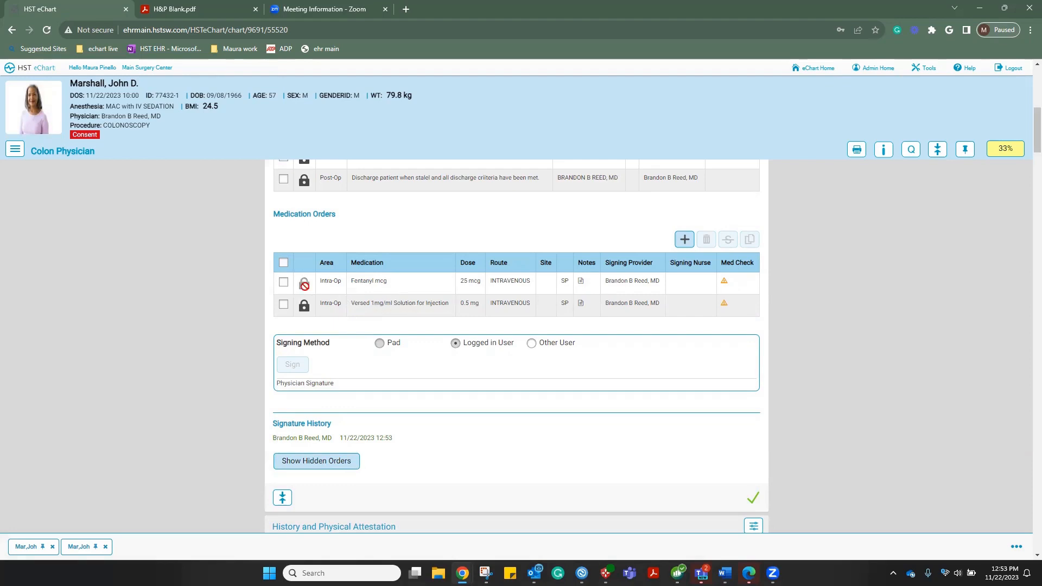
double_click(305, 283)
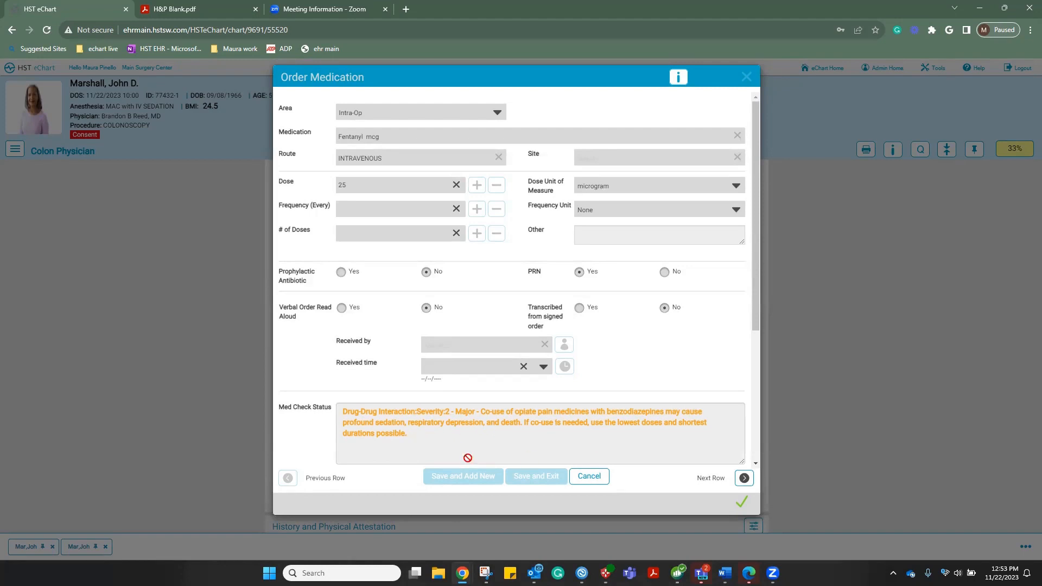
left_click(595, 481)
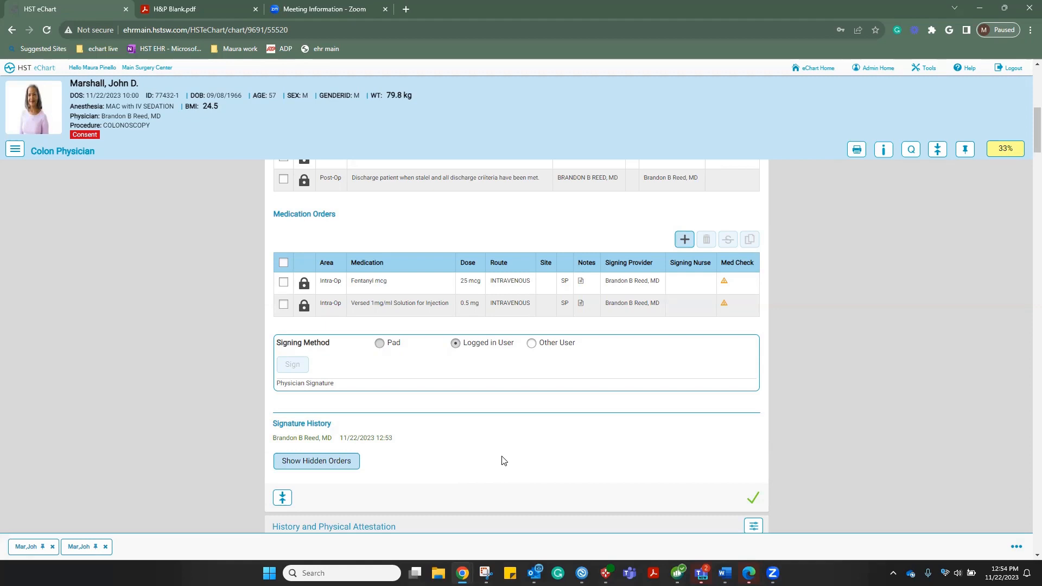
left_click(309, 465)
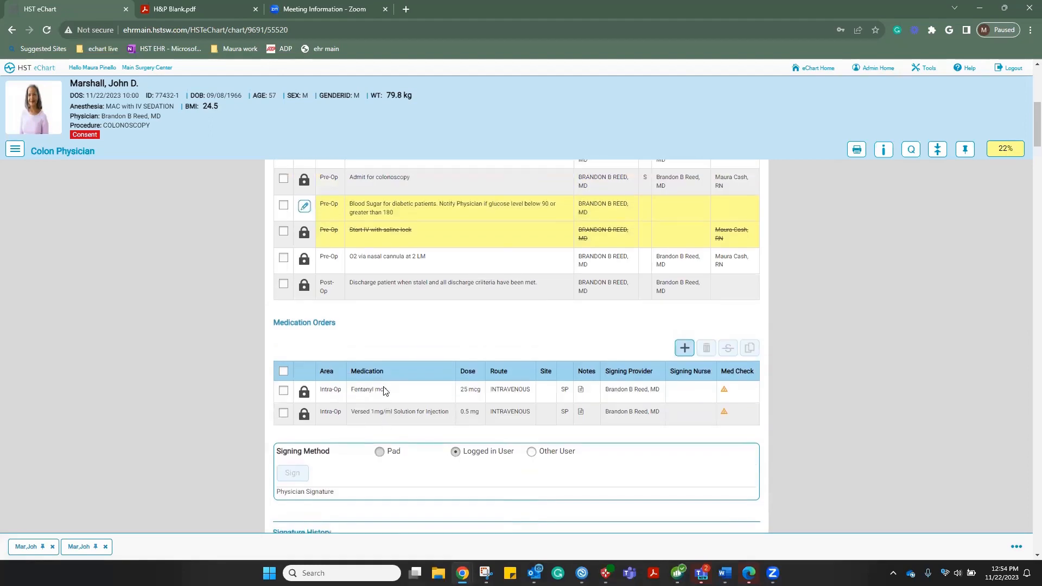
scroll(384, 391, "up", 1)
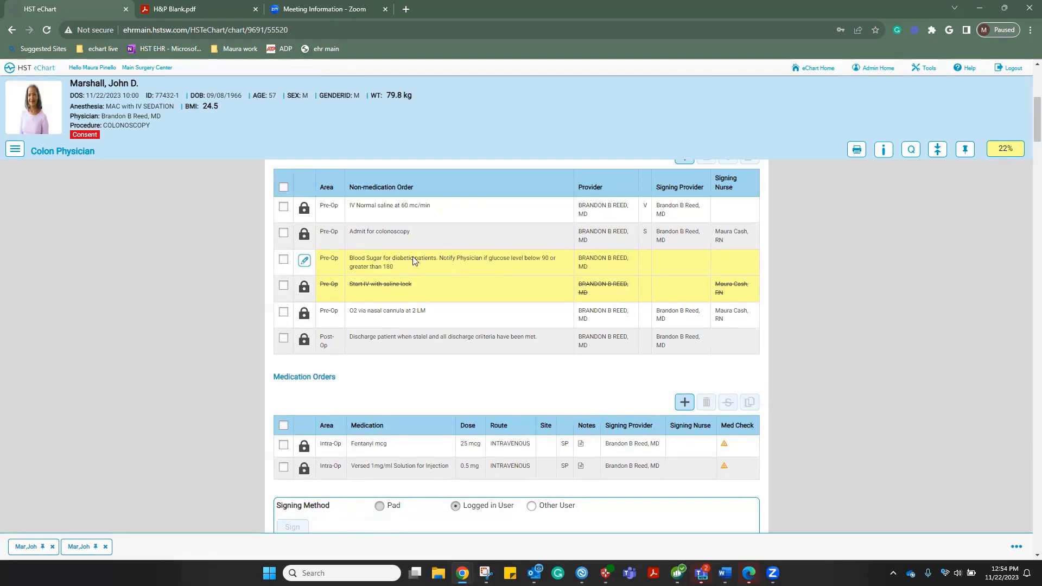
scroll(411, 376, "down", 2)
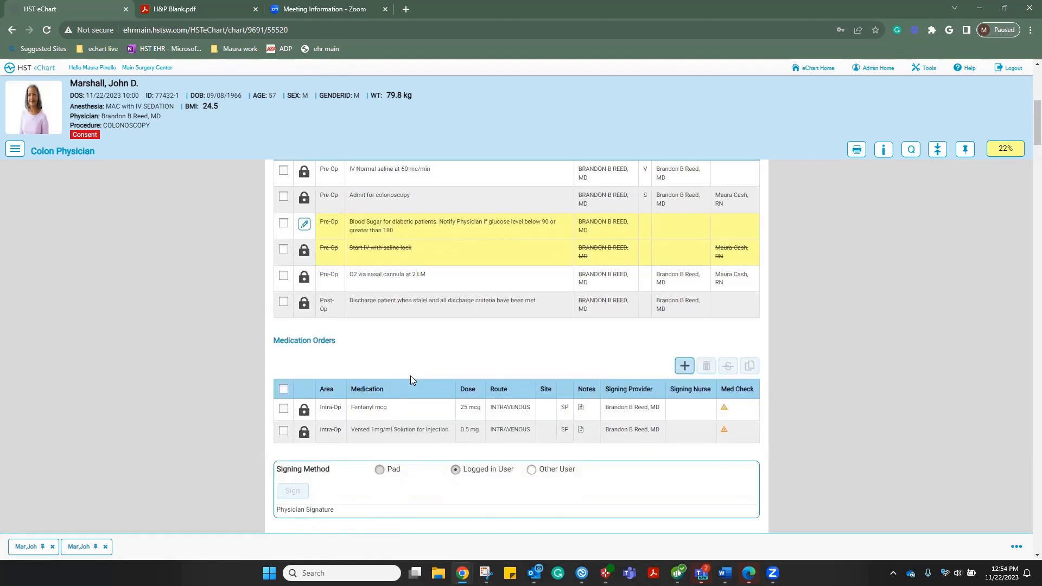
scroll(410, 382, "down", 2)
left_click(318, 412)
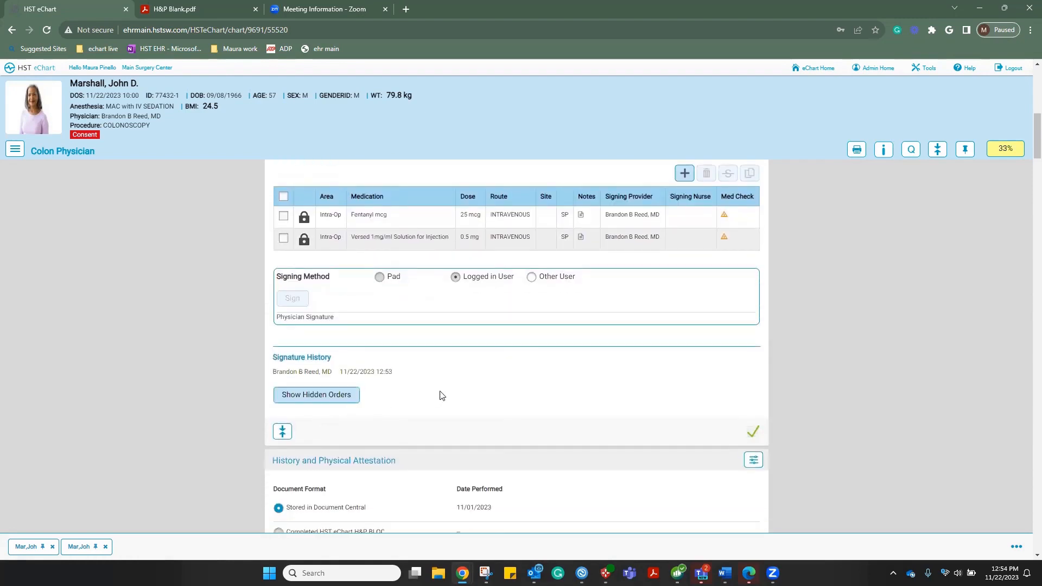
scroll(442, 395, "up", 4)
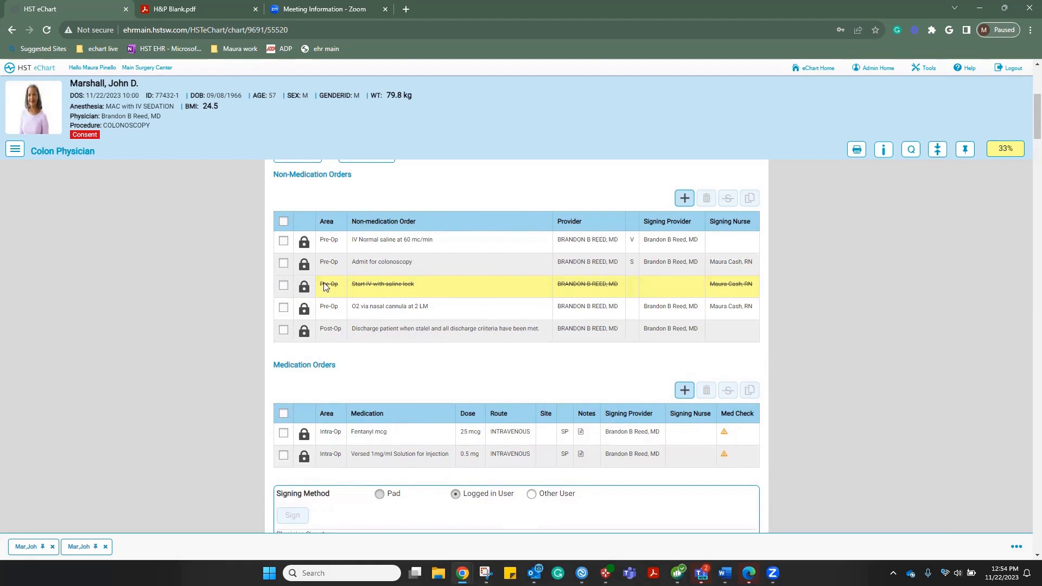
scroll(457, 377, "down", 5)
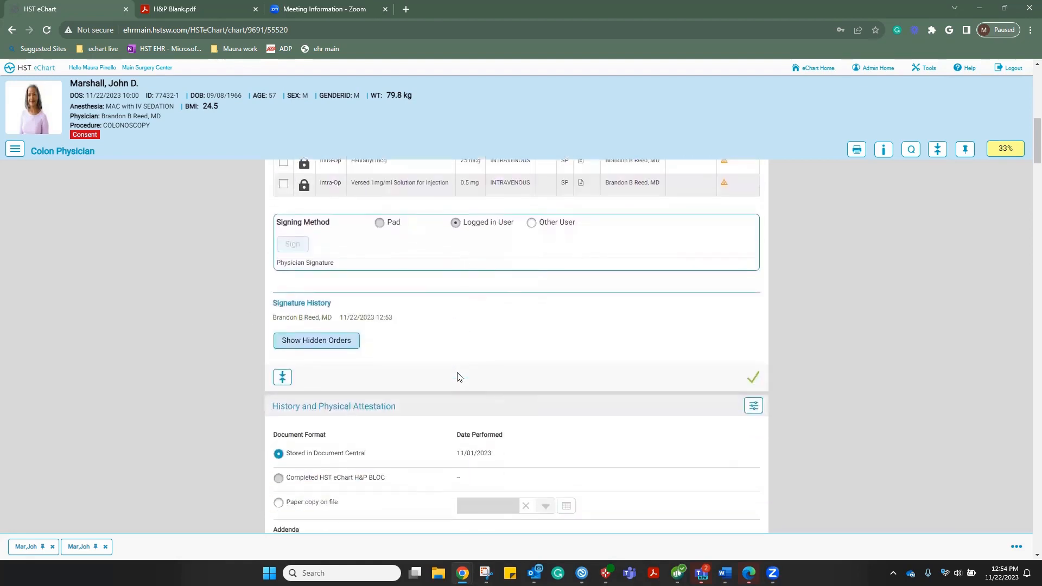
scroll(457, 378, "down", 3)
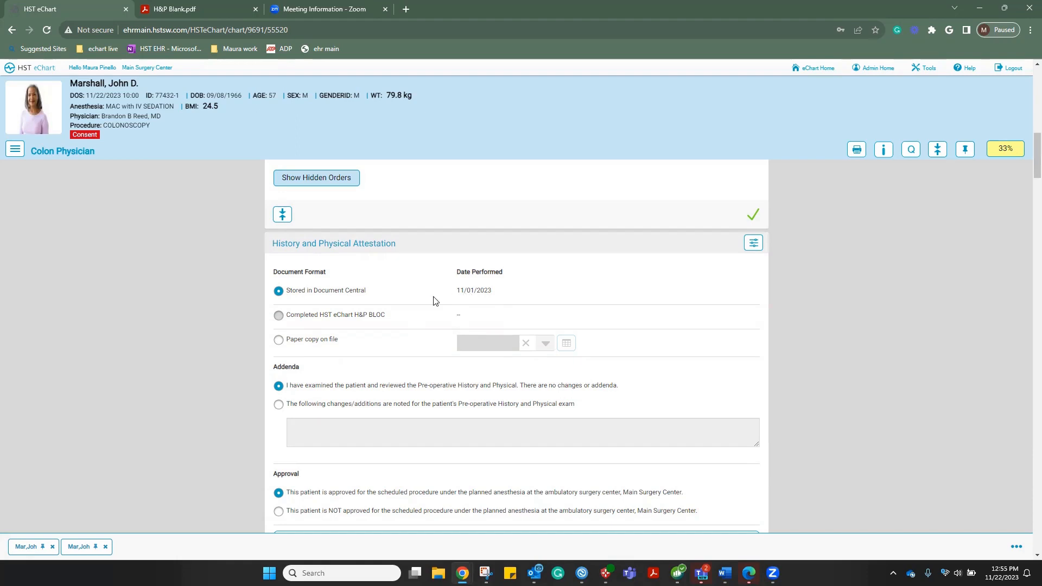
Enter 'no' as the indication for surgery and mark no significant medical, surgical history or medications
scroll(435, 298, "down", 1)
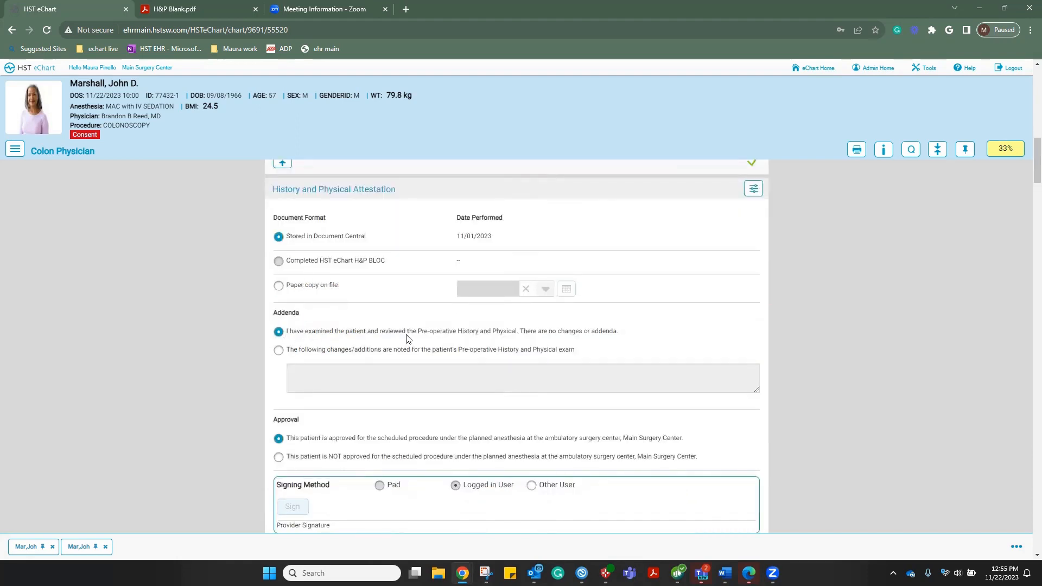
scroll(409, 339, "down", 1)
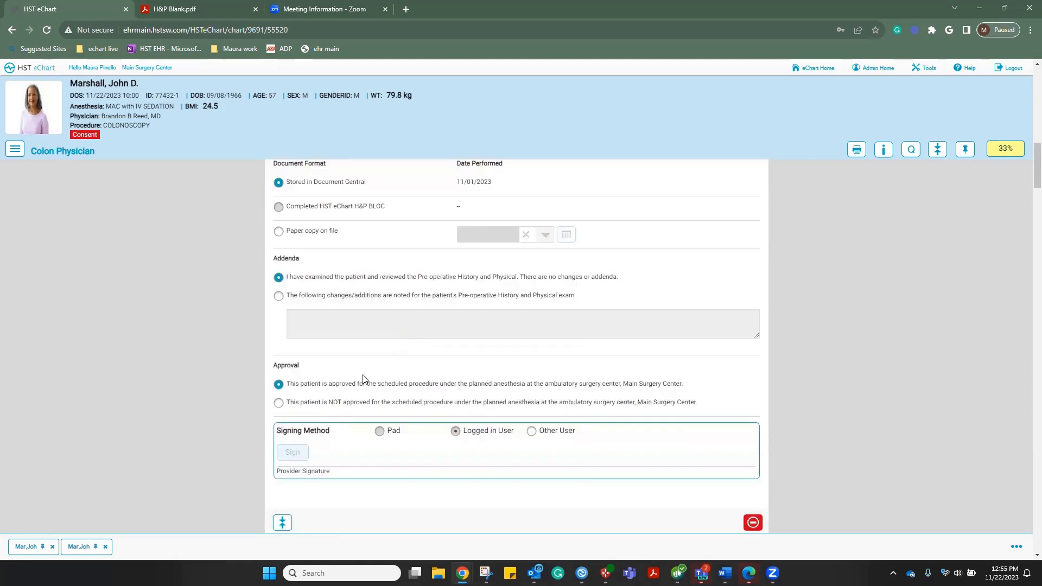
scroll(410, 358, "down", 2)
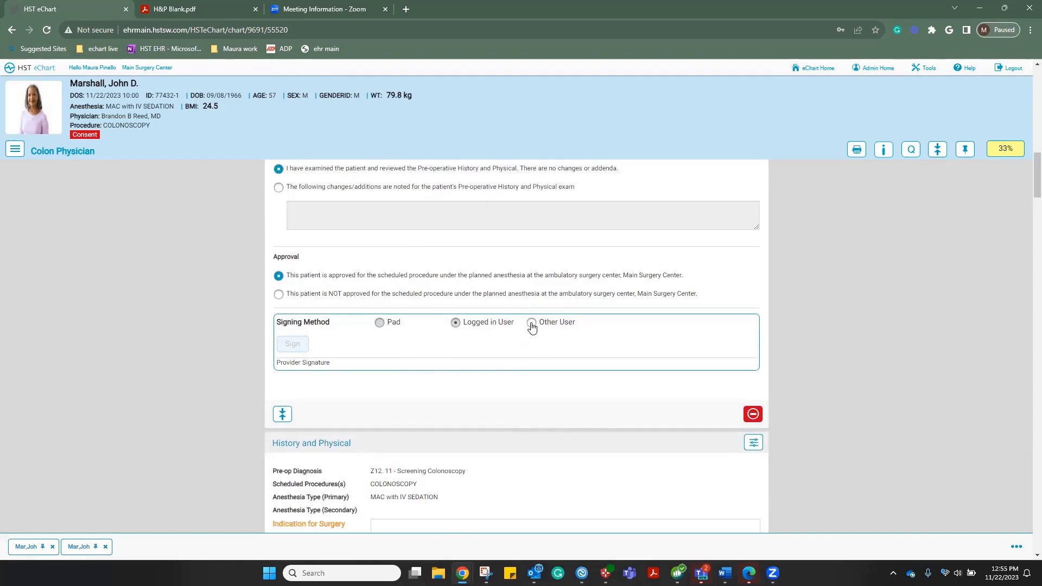
scroll(483, 348, "down", 2)
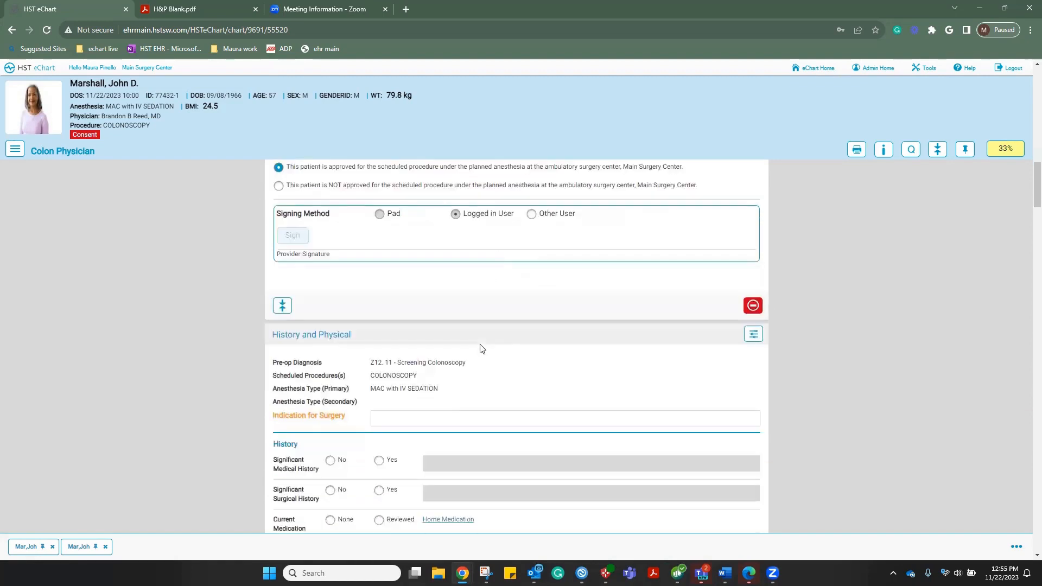
scroll(483, 348, "down", 1)
scroll(482, 349, "down", 1)
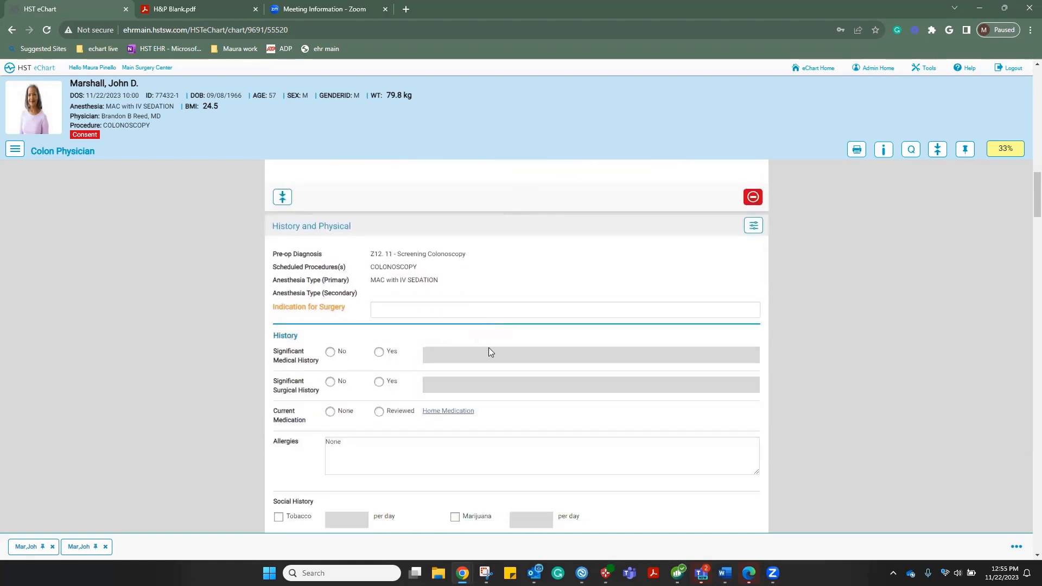
left_click(387, 312)
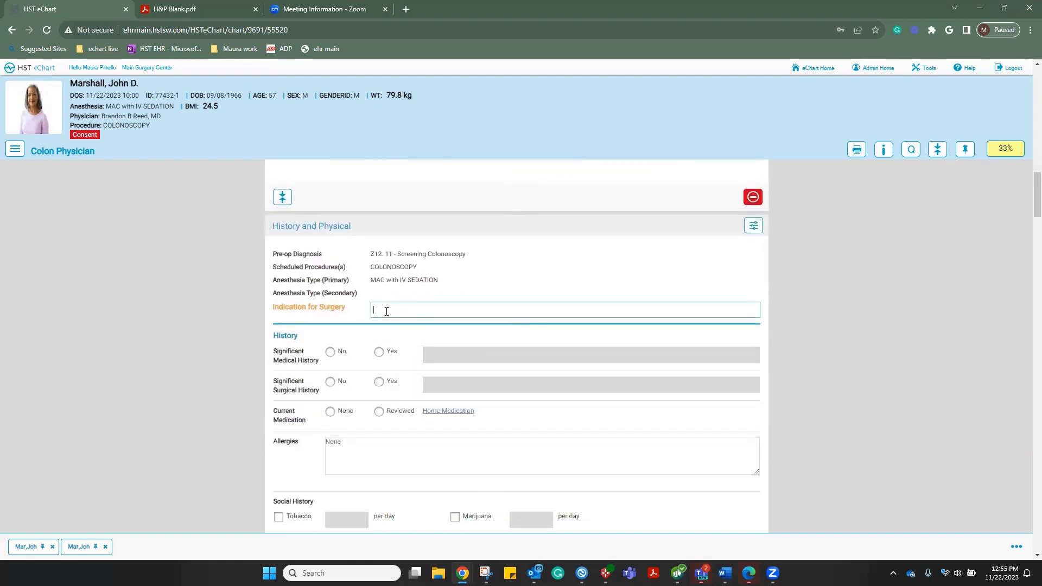
type("none")
left_click(330, 353)
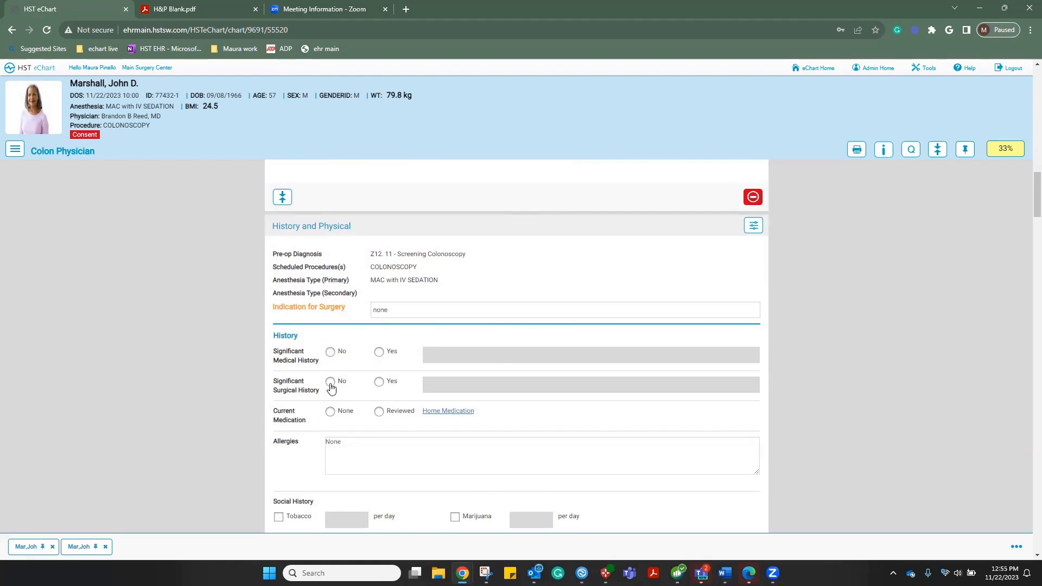
left_click(330, 383)
left_click(332, 415)
Record alcohol use of 2 per week, no significant review-of-systems issues, and no anesthesia concerns
scroll(369, 348, "down", 2)
scroll(396, 356, "down", 2)
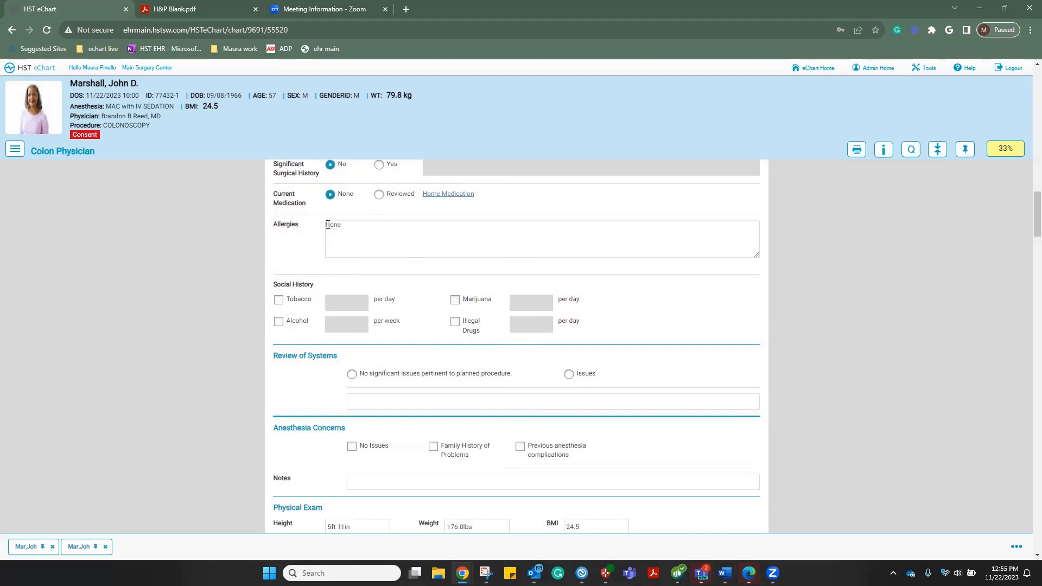
scroll(336, 256, "down", 1)
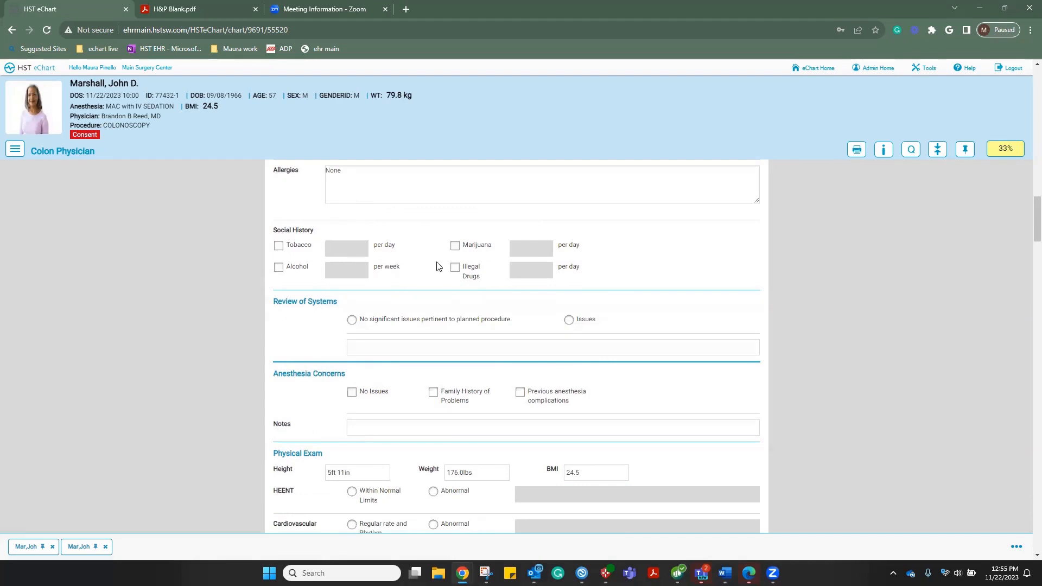
left_click(279, 268)
left_click(347, 271)
type("2")
left_click(352, 322)
scroll(309, 334, "down", 2)
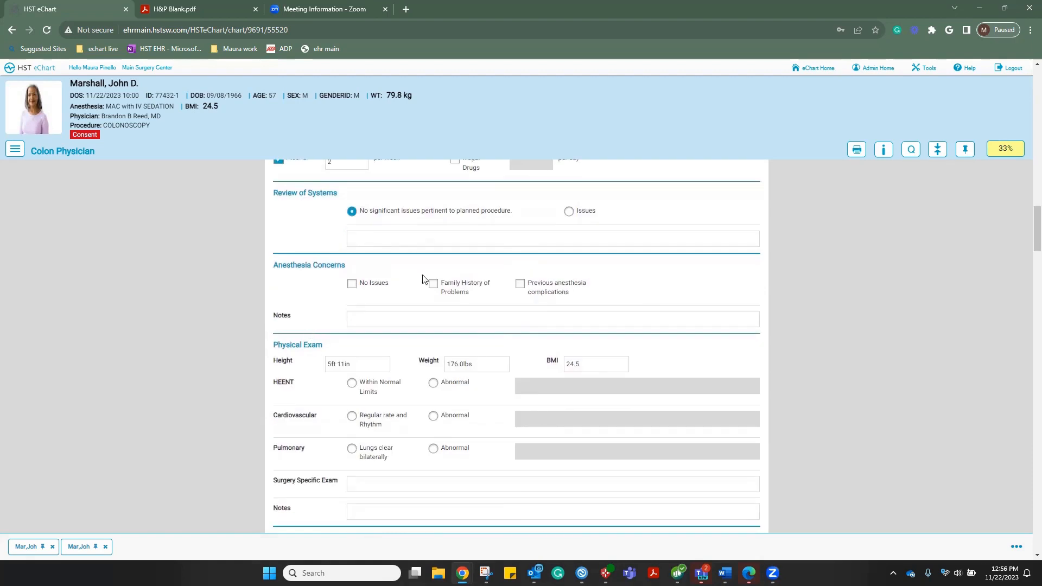
left_click(353, 284)
Mark HEENT normal, heart regular rate and rhythm, lungs clear, and surgery-specific exam 'none'
scroll(354, 291, "down", 1)
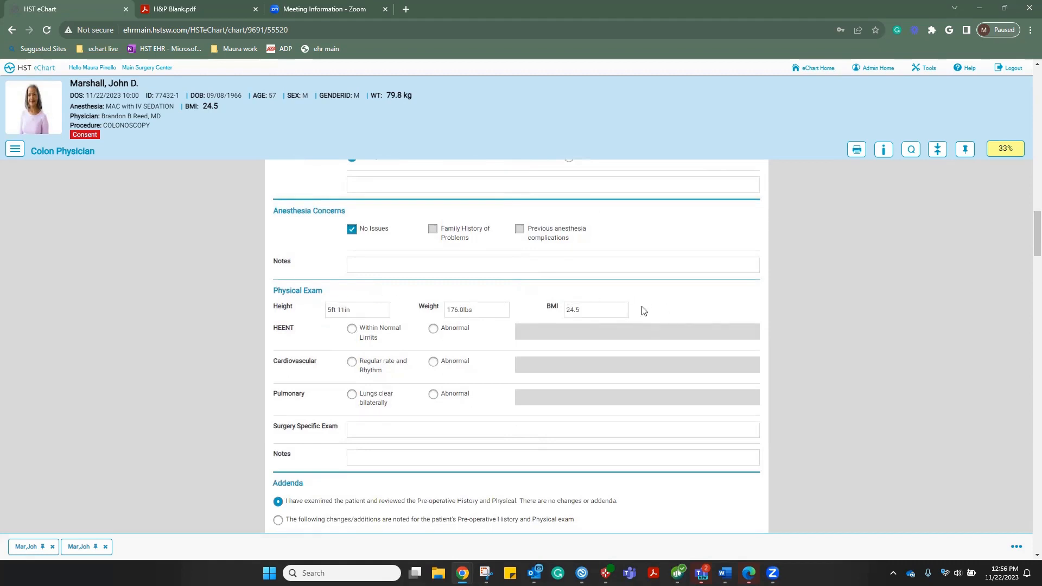
left_click(352, 330)
left_click(352, 362)
left_click(351, 395)
scroll(418, 401, "down", 1)
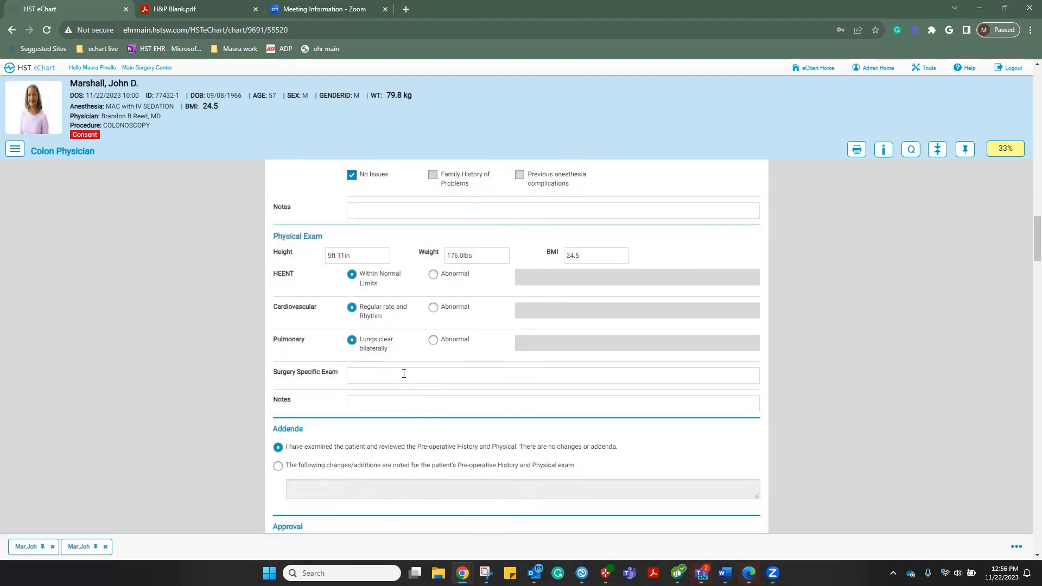
left_click(404, 374)
type("none")
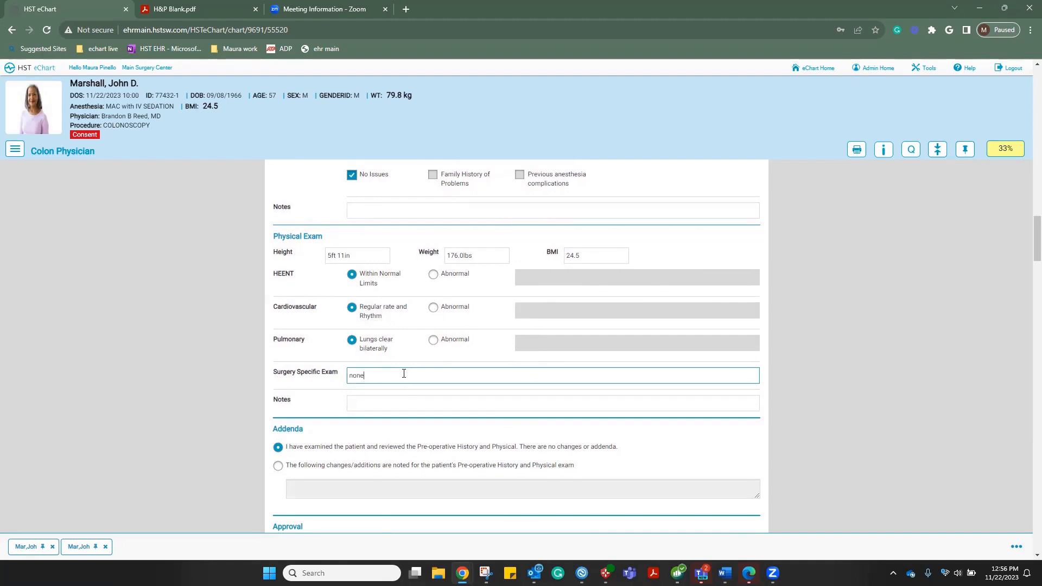
scroll(426, 373, "down", 1)
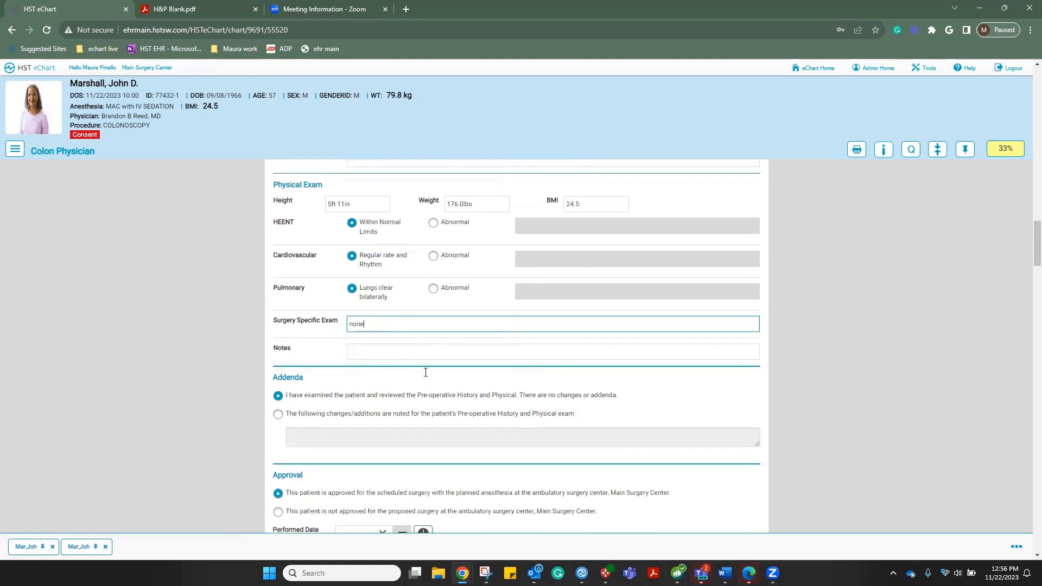
scroll(425, 373, "down", 1)
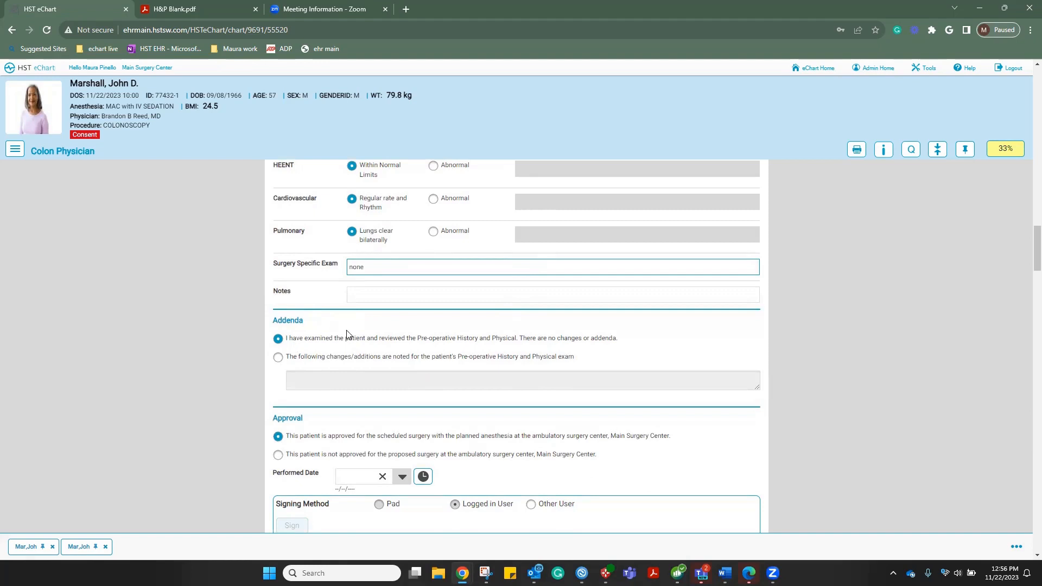
scroll(347, 334, "down", 1)
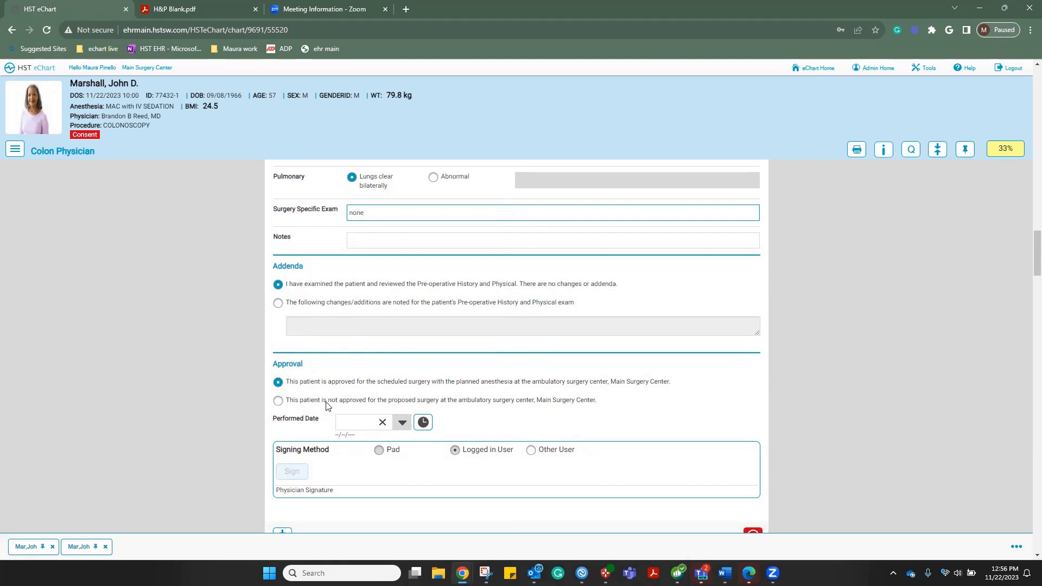
Stamp the H&P performed time 11/22/2023 12:56 and sign it with the physician's credentials via Other User
left_click(417, 423)
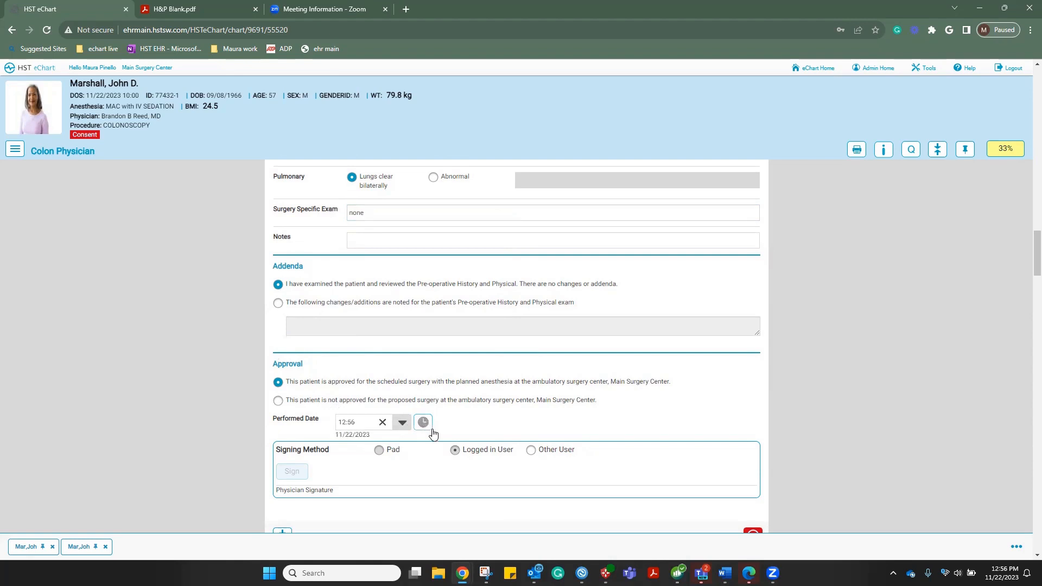
left_click(530, 453)
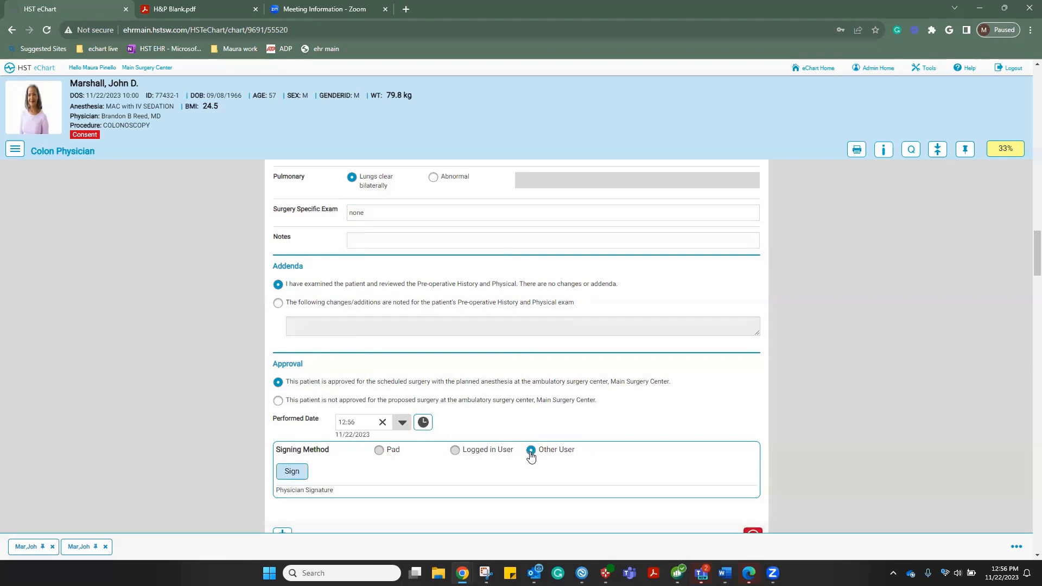
left_click(293, 472)
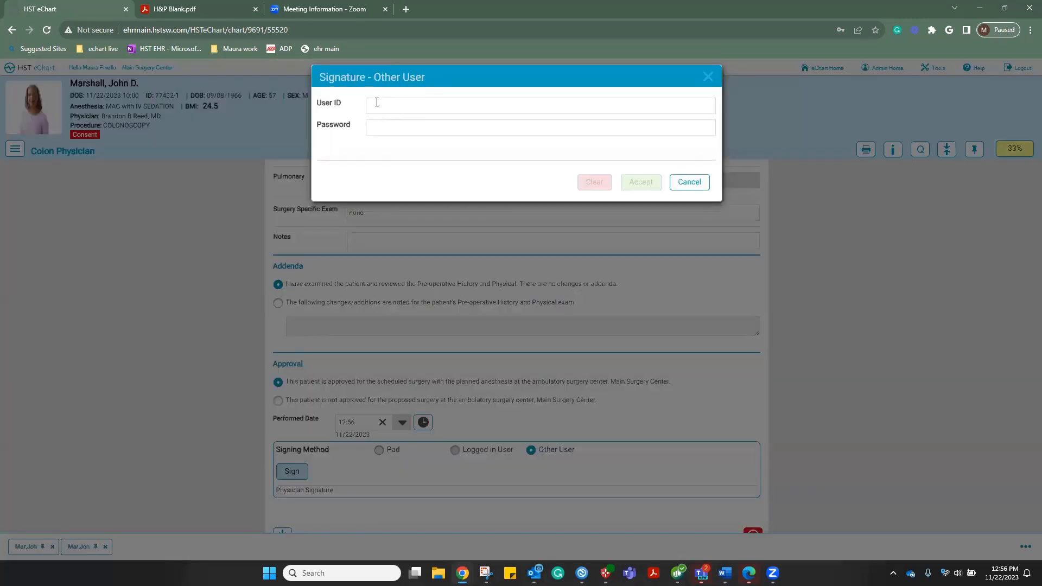
left_click(377, 102)
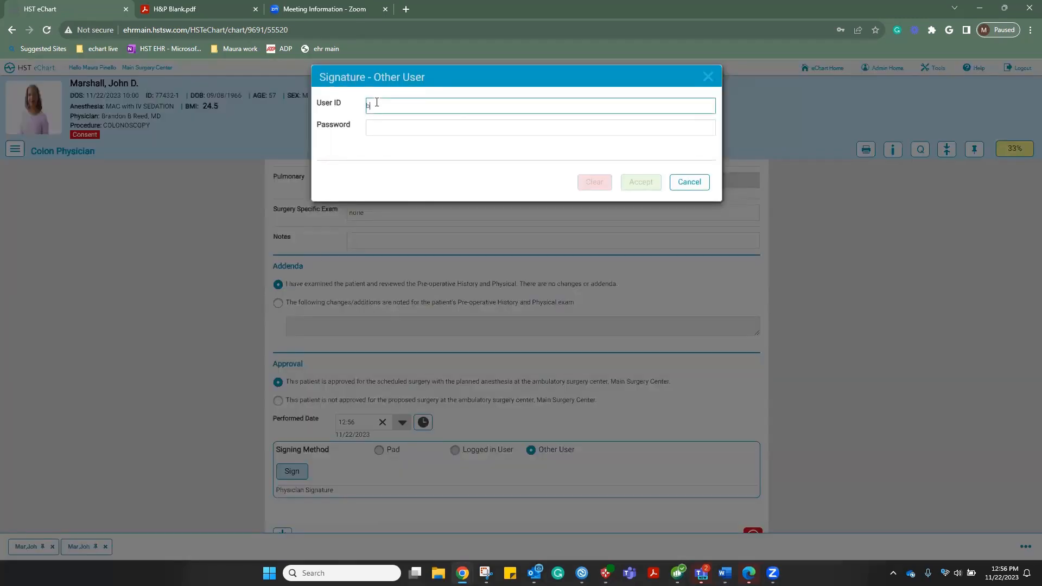
left_click(565, 134)
type("*********")
left_click(640, 183)
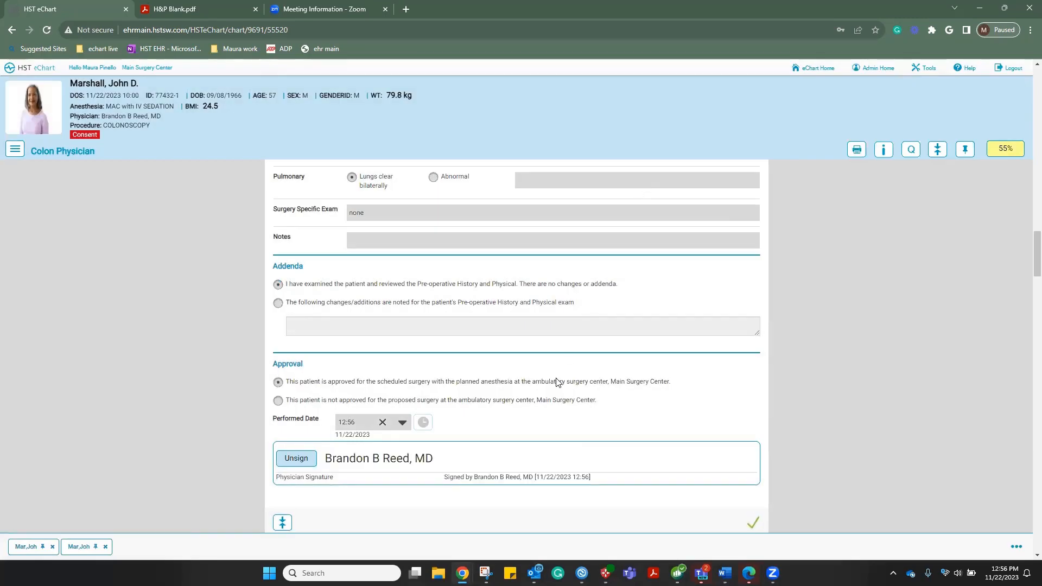
scroll(557, 381, "up", 5)
scroll(557, 381, "up", 10)
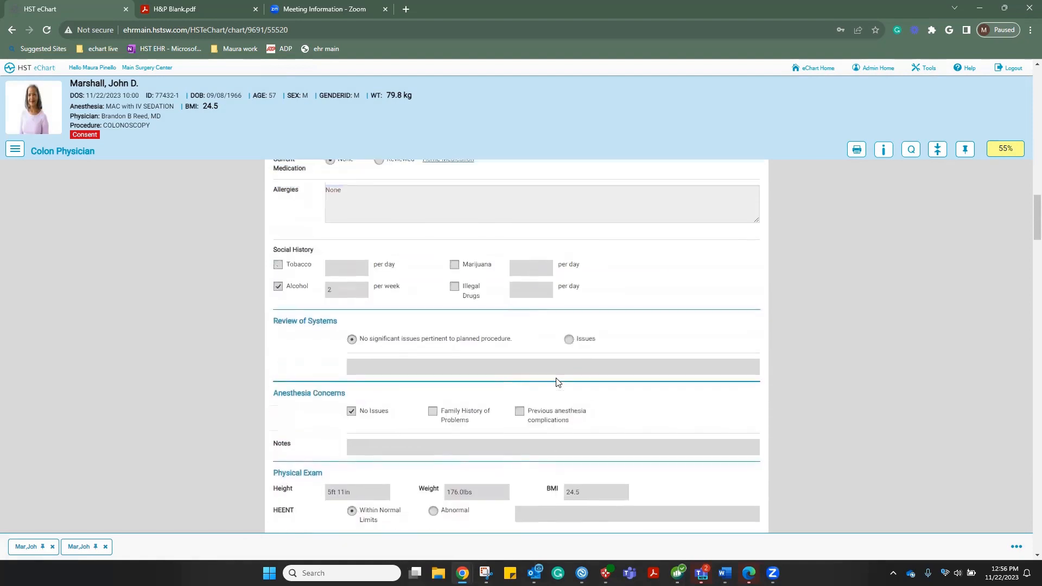
scroll(557, 380, "up", 3)
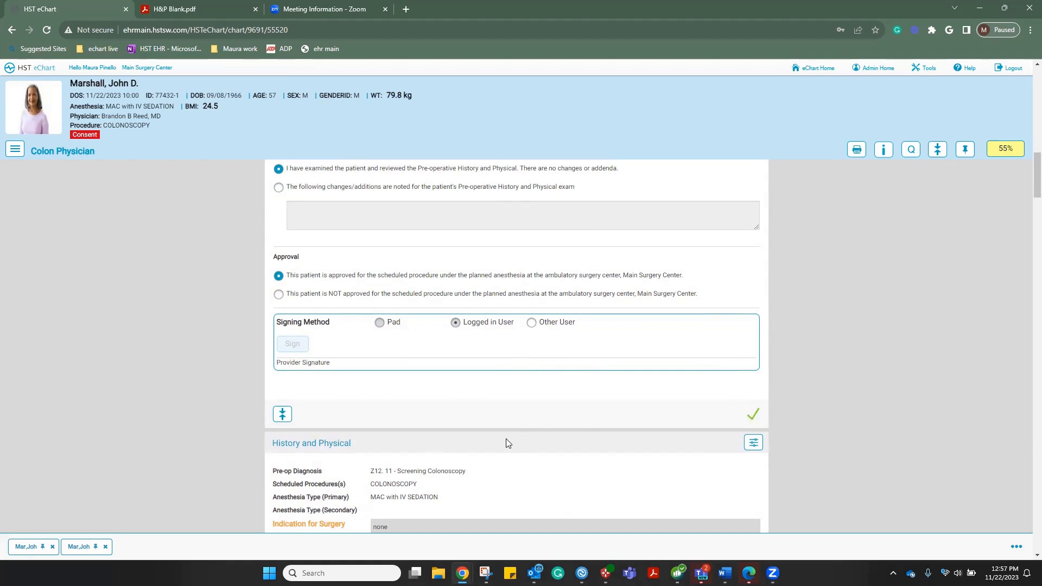
scroll(506, 443, "down", 10)
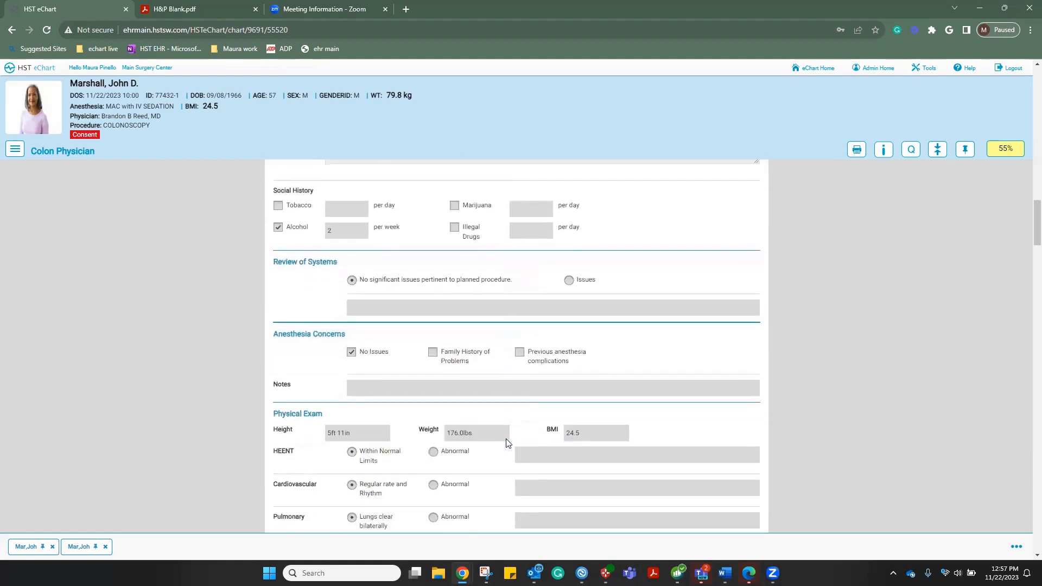
scroll(506, 444, "down", 10)
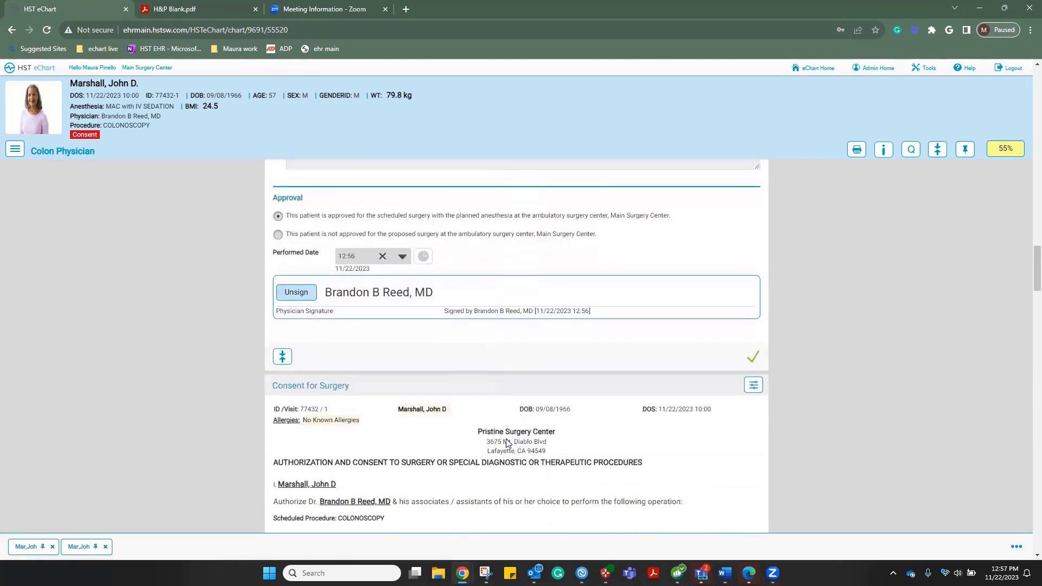
Decline blood administration on the consent, then add the patient's drawn signature and the witness signature
scroll(506, 443, "down", 3)
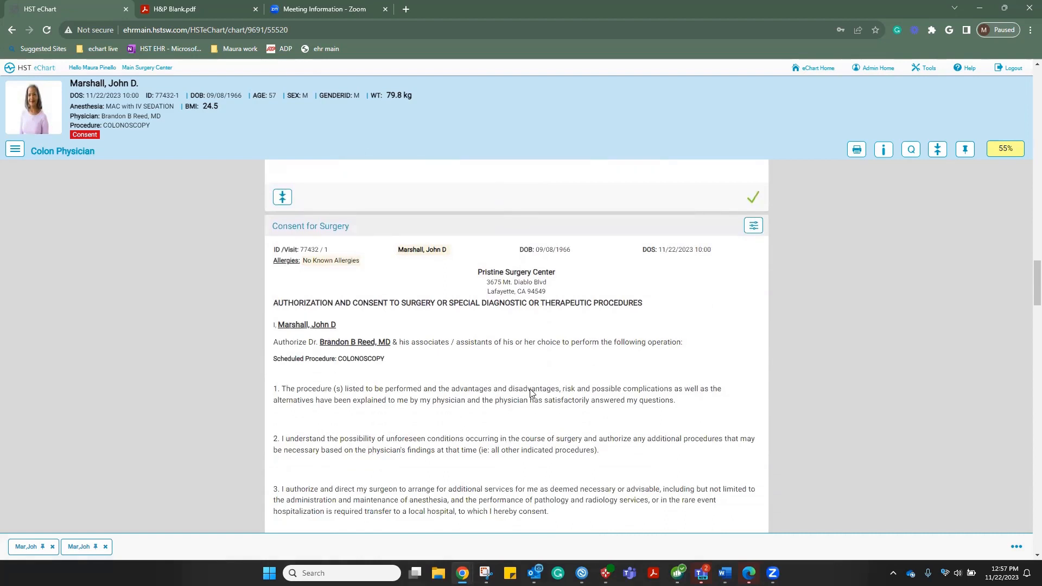
scroll(531, 394, "down", 2)
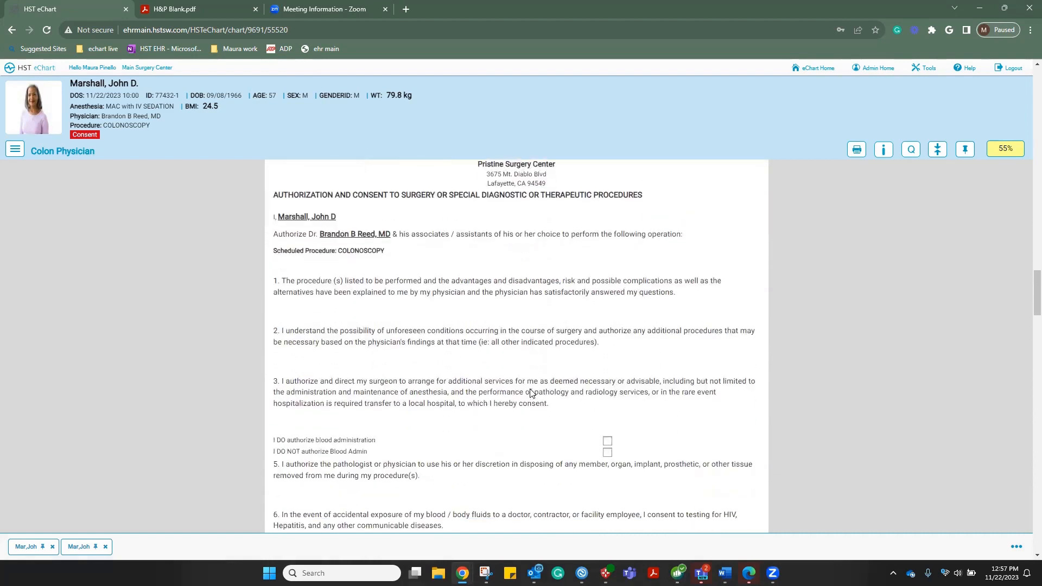
left_click(608, 452)
scroll(503, 428, "down", 3)
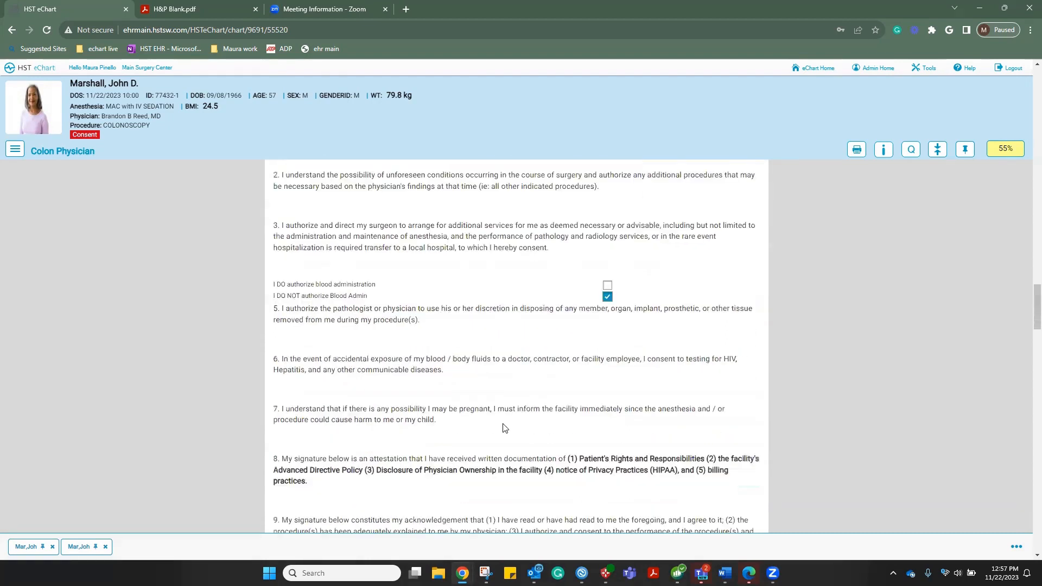
scroll(503, 428, "down", 2)
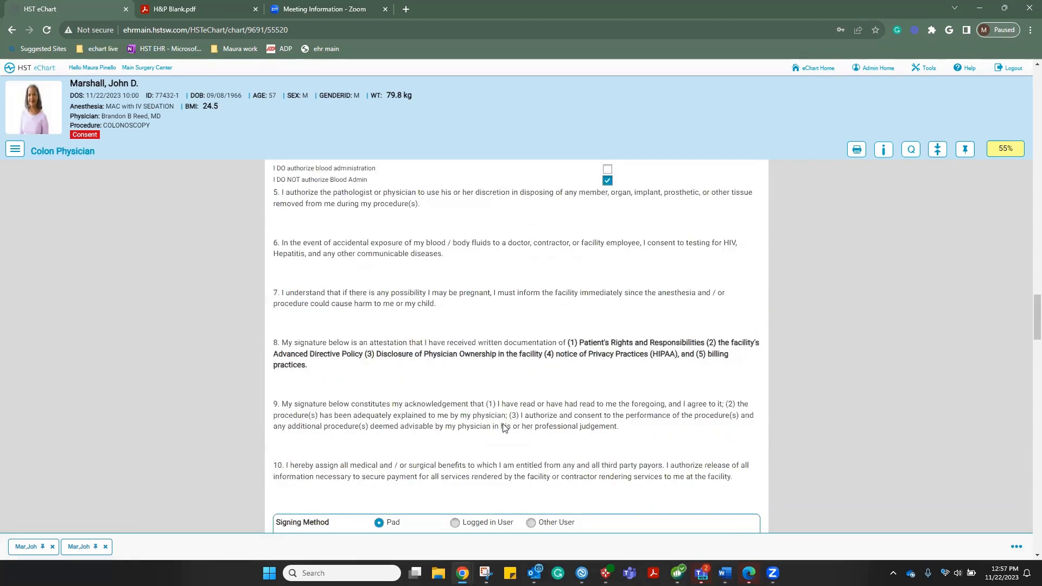
scroll(504, 426, "down", 4)
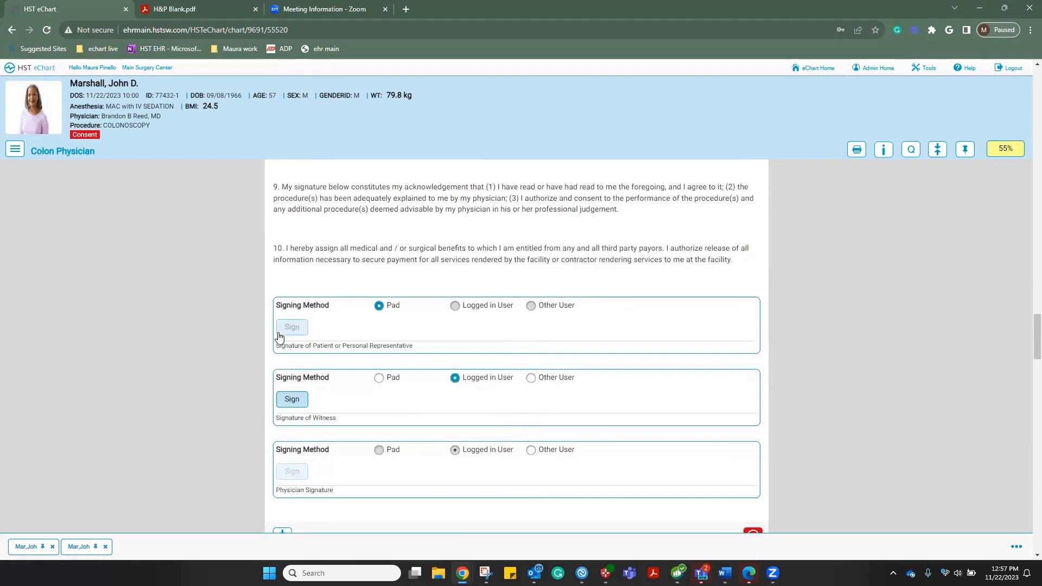
left_click(285, 332)
mouse_move(342, 181)
left_mouse_down()
mouse_move(437, 181)
mouse_move(495, 154)
left_mouse_up()
left_click_drag(595, 151, 629, 183)
left_click(637, 256)
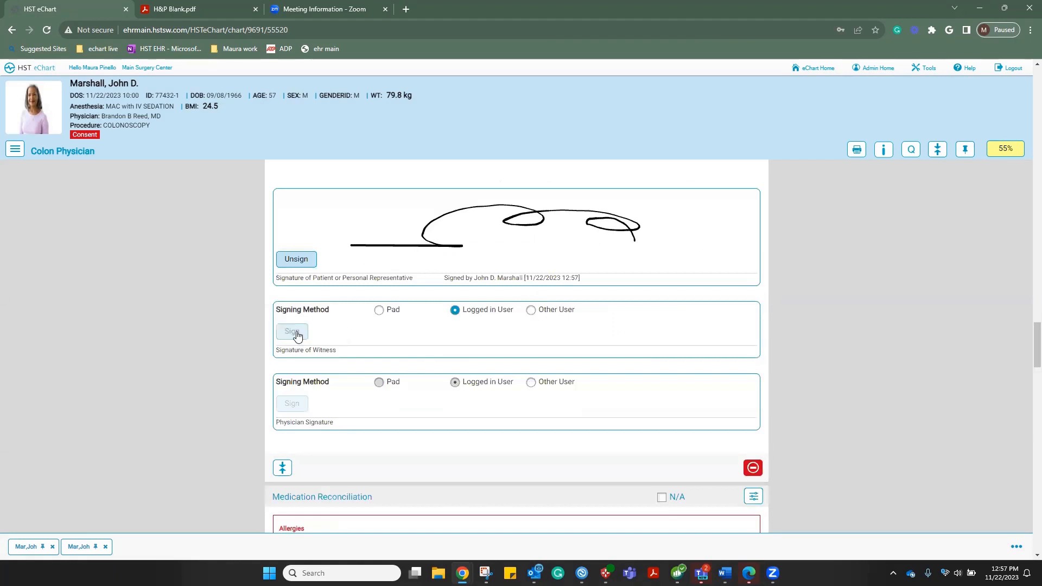
left_click(293, 333)
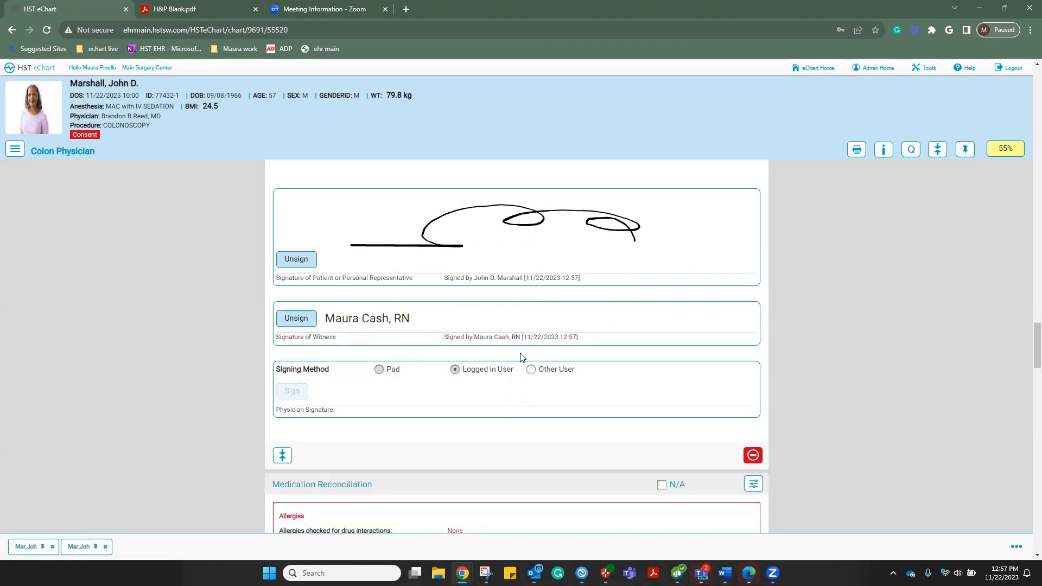
Sign the consent as the physician through Other User with their user ID and password
left_click(532, 370)
left_click(288, 391)
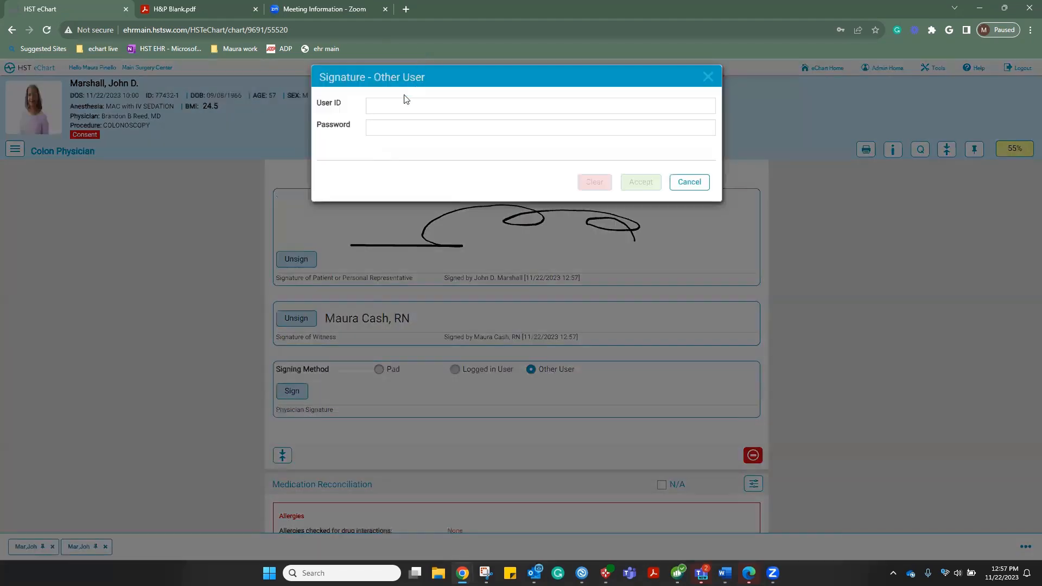
left_click(397, 107)
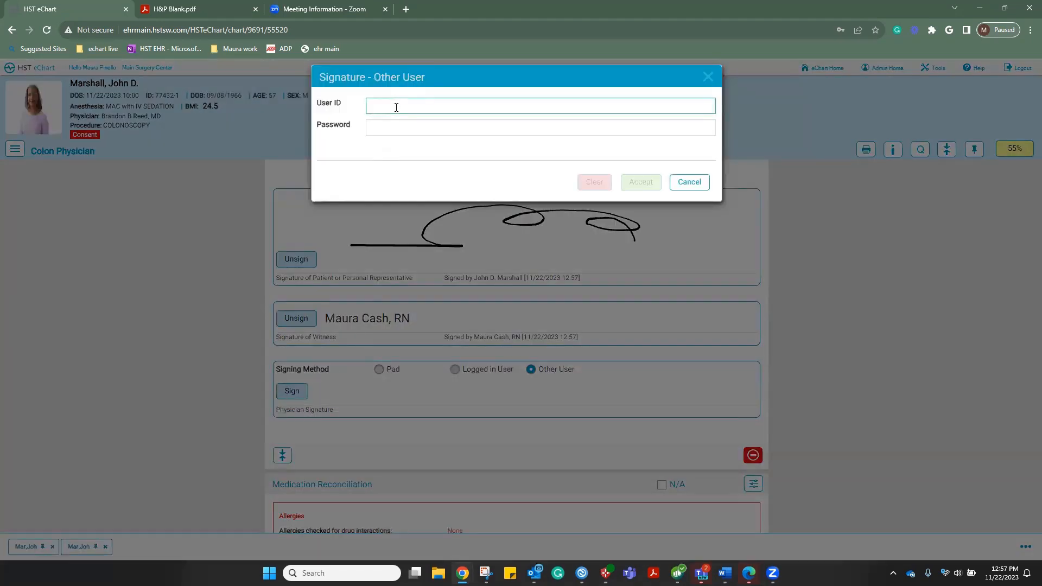
key("Tab")
type("•••••")
left_click(642, 183)
scroll(540, 316, "down", 3)
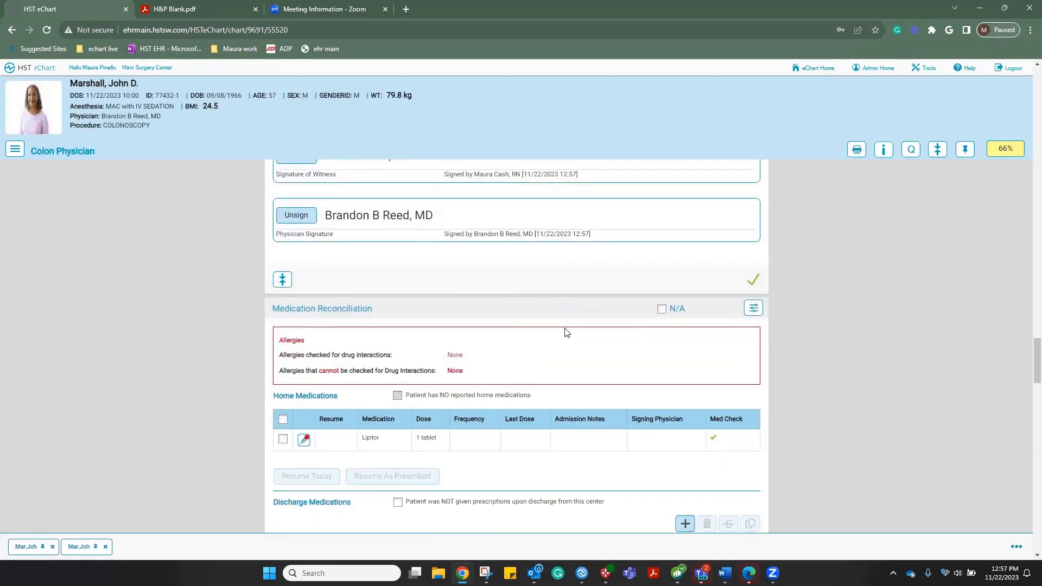
Set the Lipitor home medication to resume As Prescribed, checking its details without changes
scroll(567, 332, "down", 1)
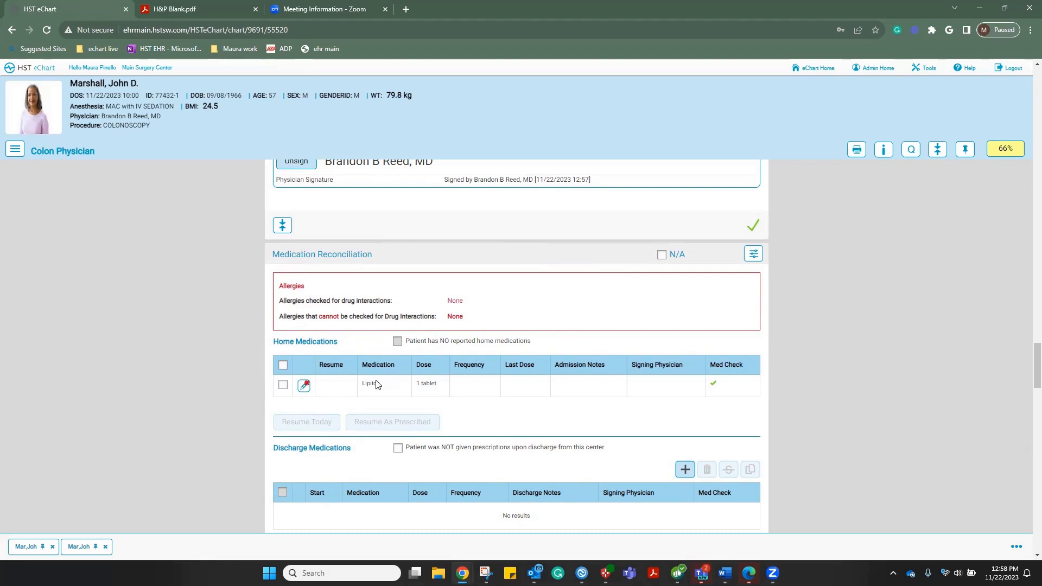
scroll(378, 384, "down", 1)
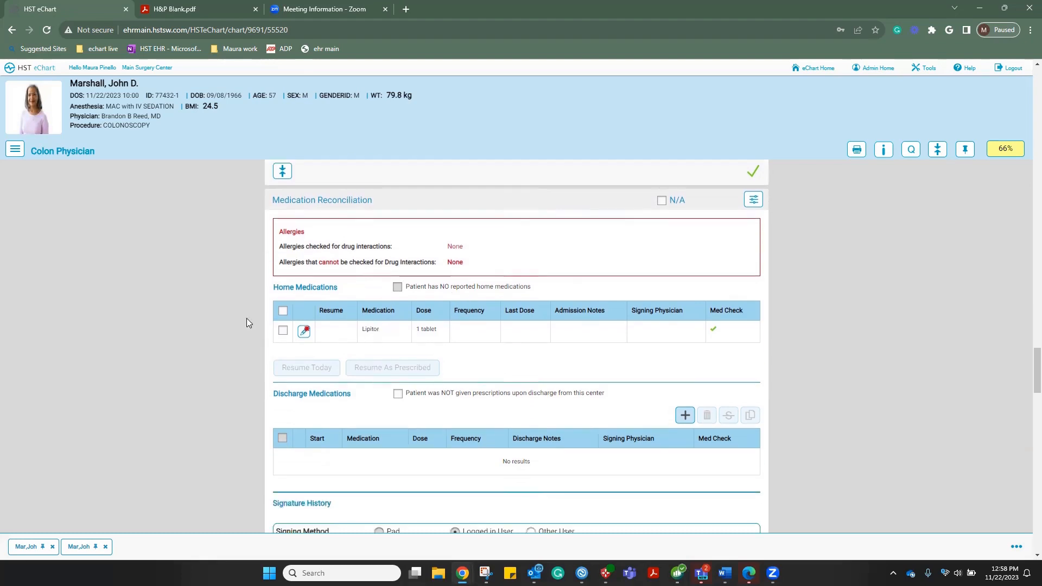
left_click(282, 331)
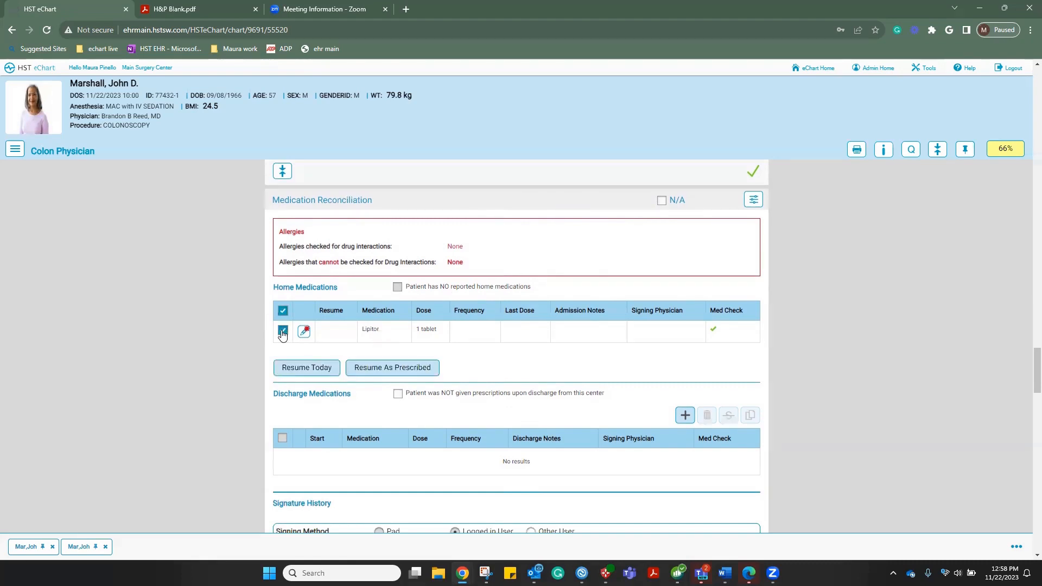
left_click(397, 369)
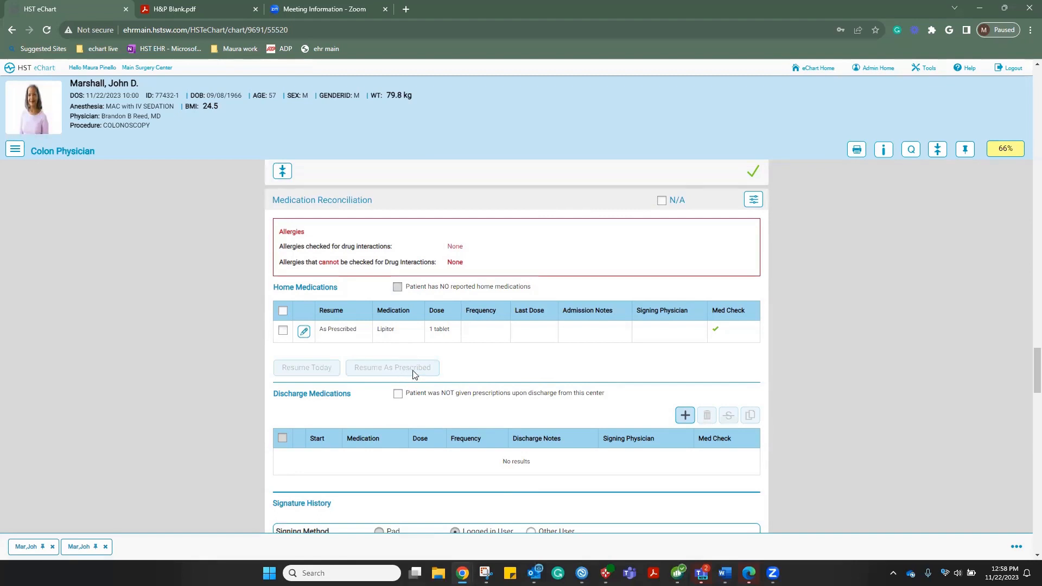
left_click(304, 332)
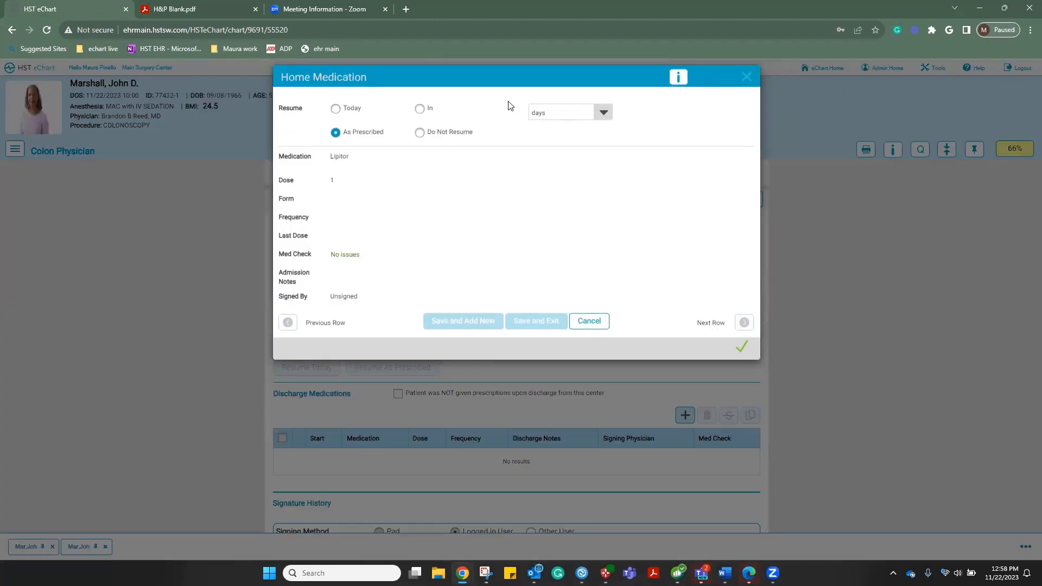
left_click(591, 323)
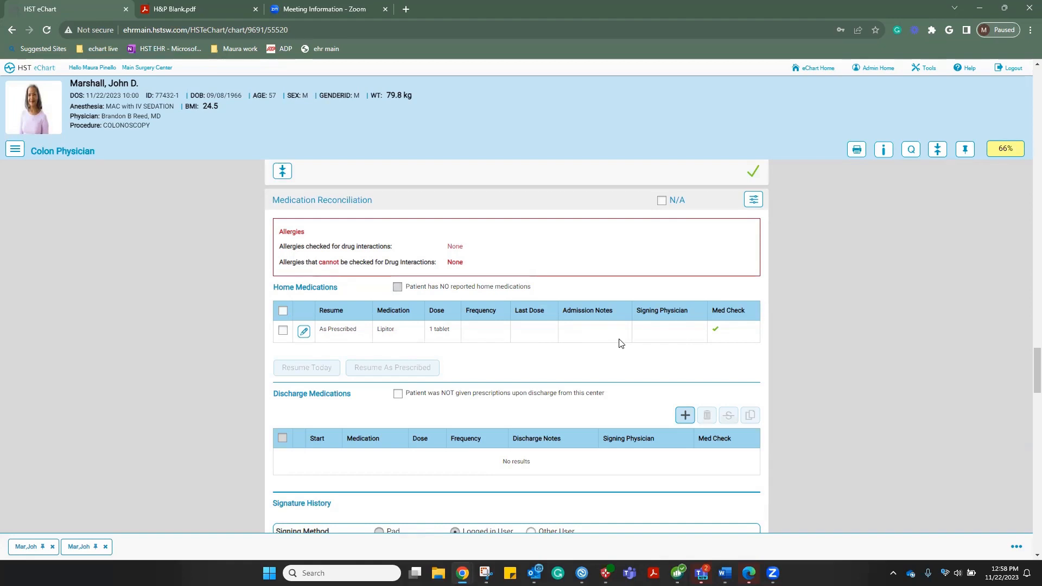
scroll(621, 344, "down", 2)
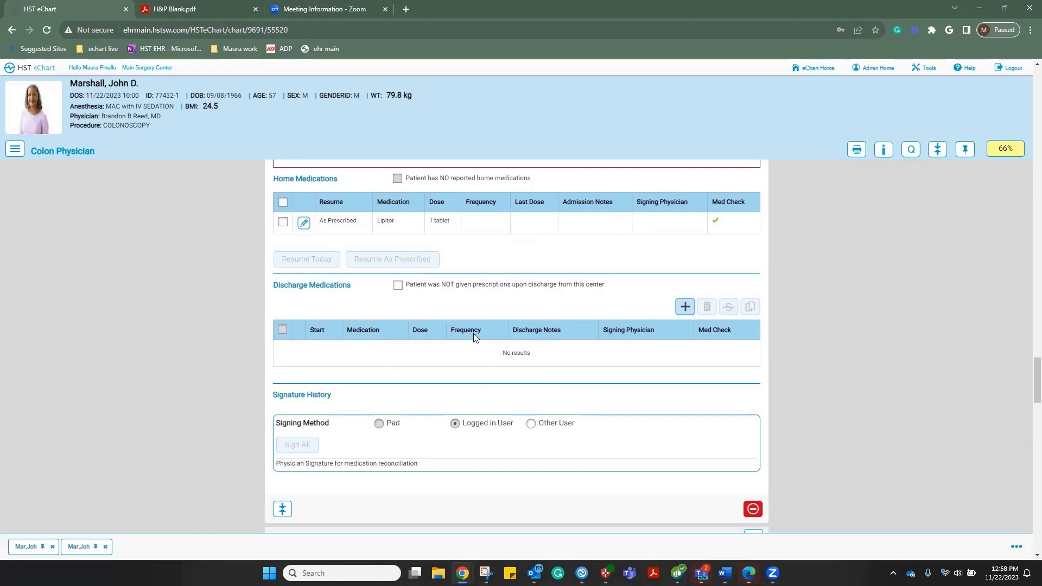
Record no discharge prescriptions given and choose Other User as the reconciliation signing method
left_click(398, 288)
scroll(494, 309, "down", 2)
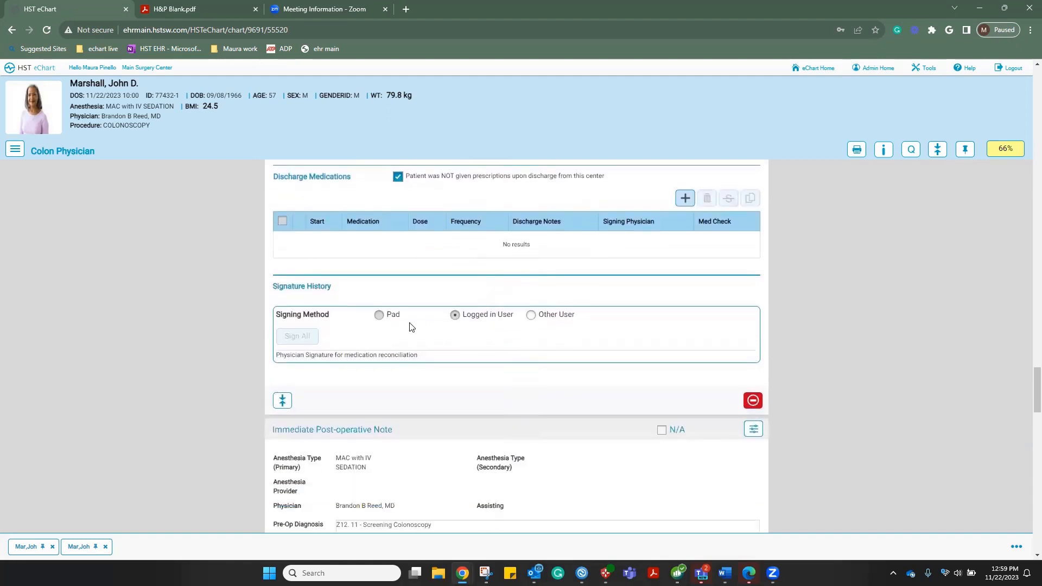
left_click(530, 316)
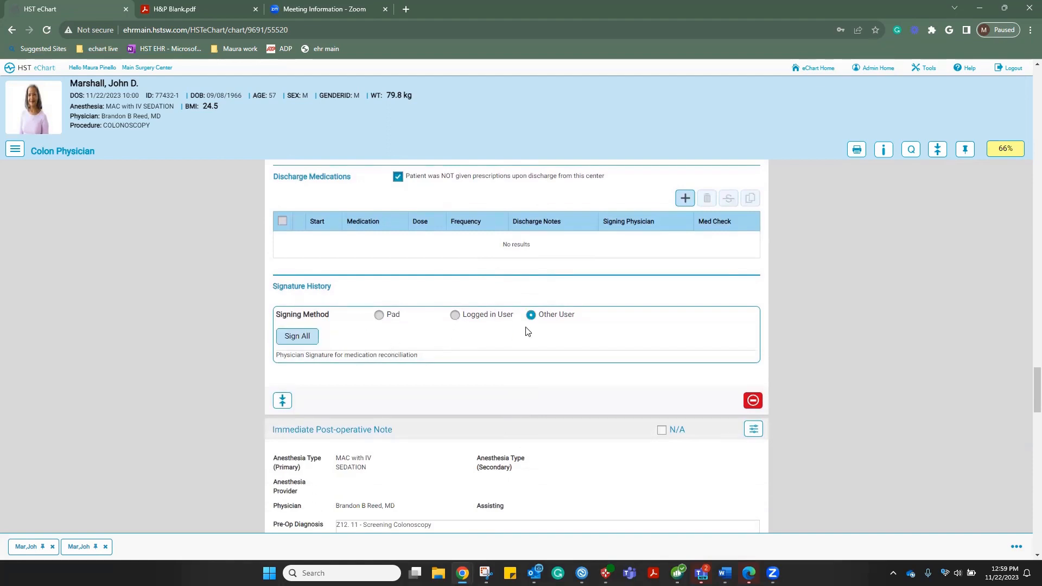
scroll(526, 331, "down", 3)
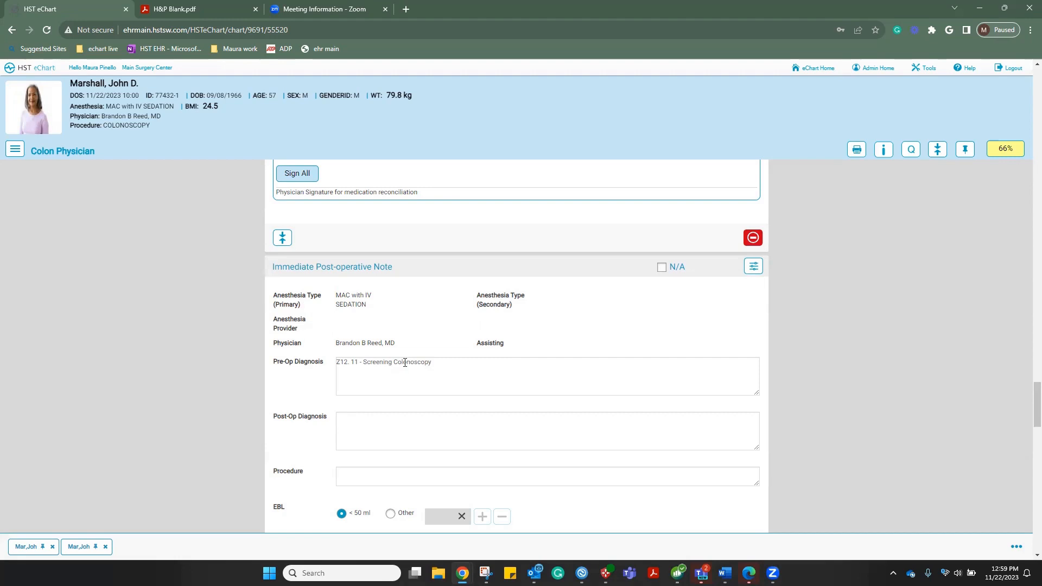
Choose Other User as the post-op note's signing method
scroll(405, 363, "down", 4)
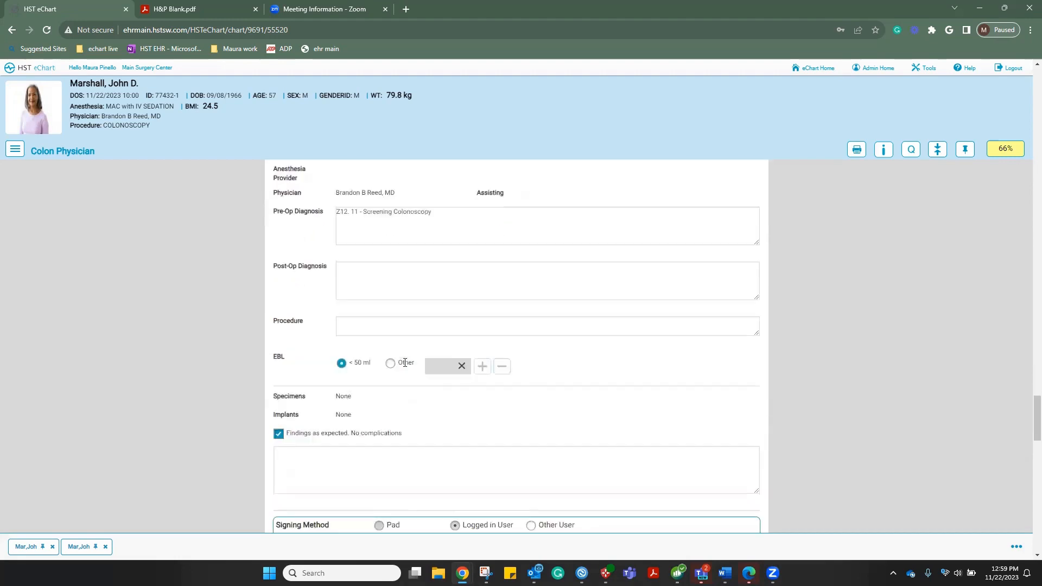
scroll(405, 367, "down", 2)
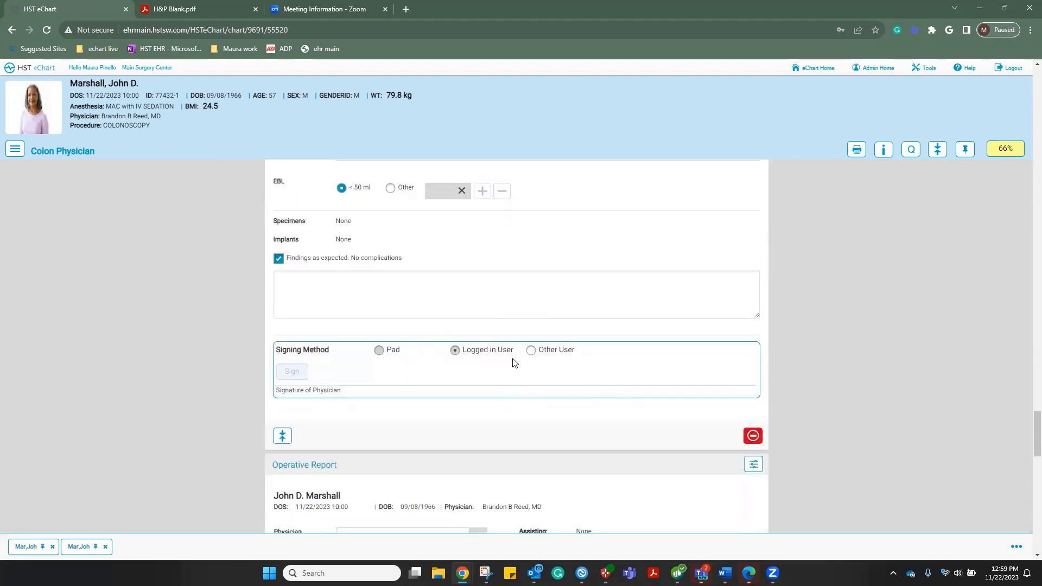
left_click(533, 352)
Review the Operative Report, then switch to the patient's other open chart
scroll(412, 371, "down", 3)
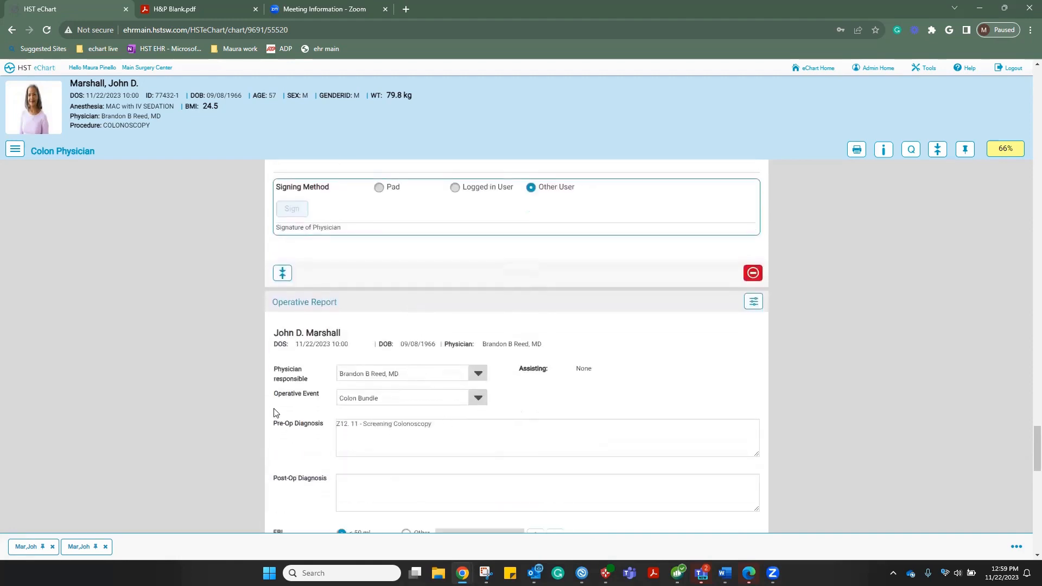
scroll(445, 383, "down", 1)
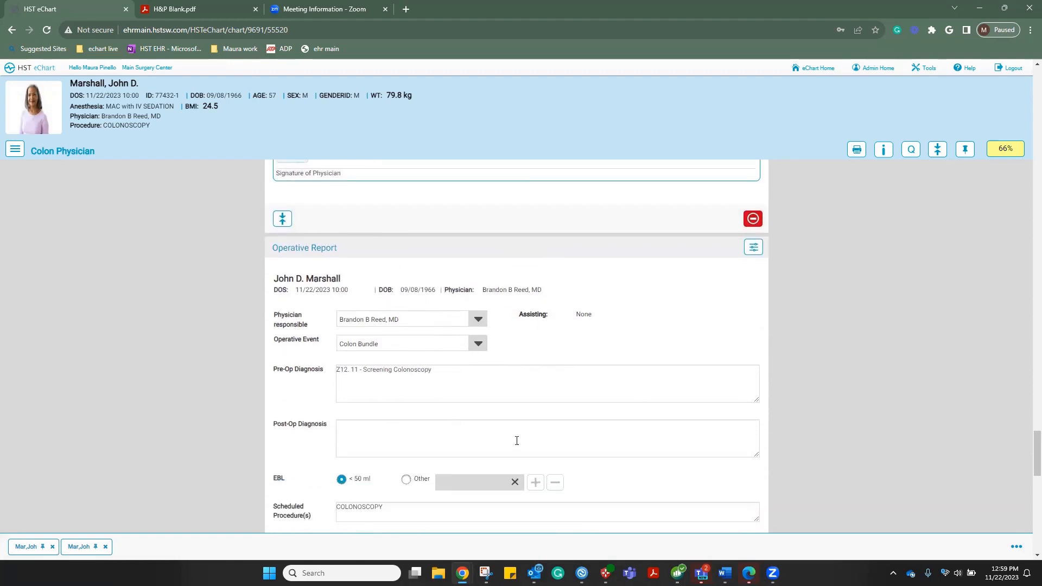
scroll(499, 417, "down", 1)
scroll(498, 417, "down", 1)
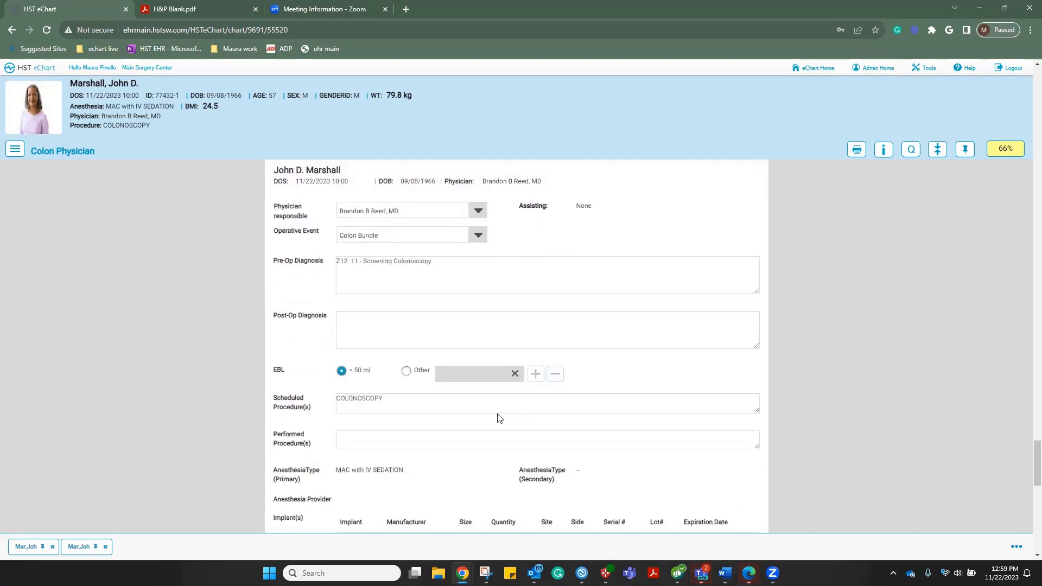
scroll(499, 417, "down", 2)
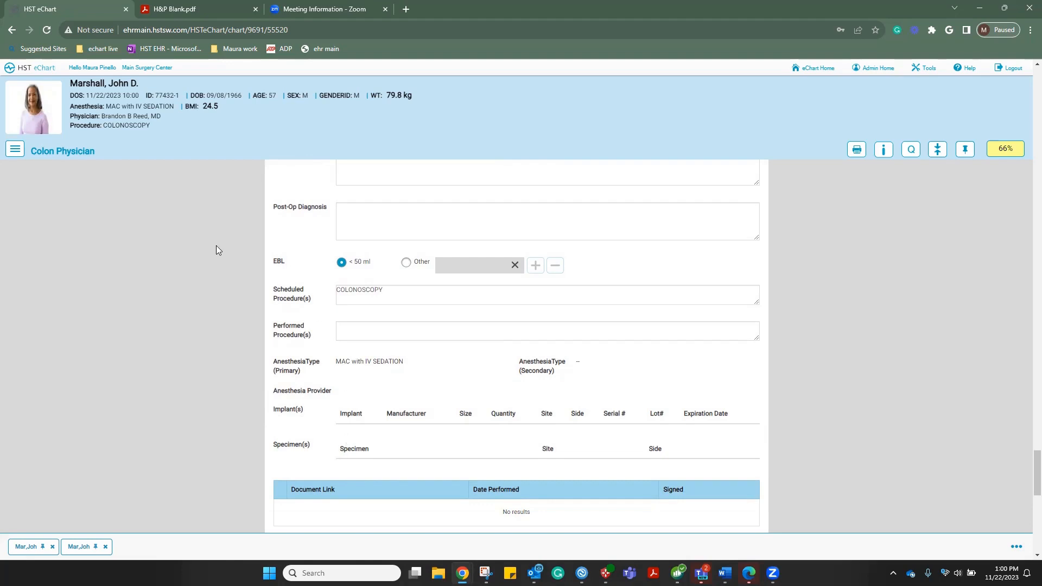
left_click(34, 553)
In the Colon Pre-op chart, nurse-sign the IV Normal saline physician order
left_click(34, 548)
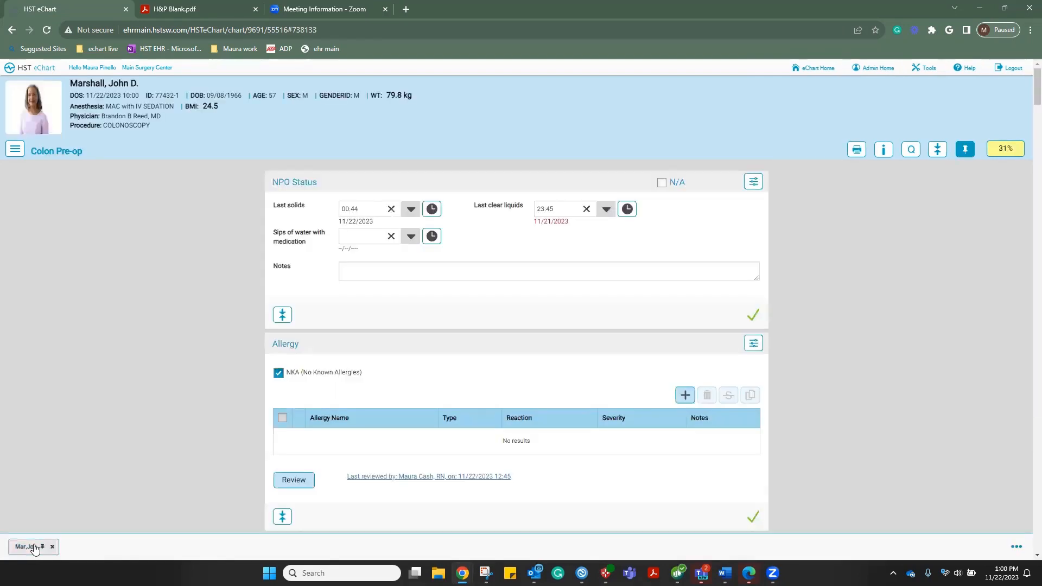
scroll(144, 485, "down", 15)
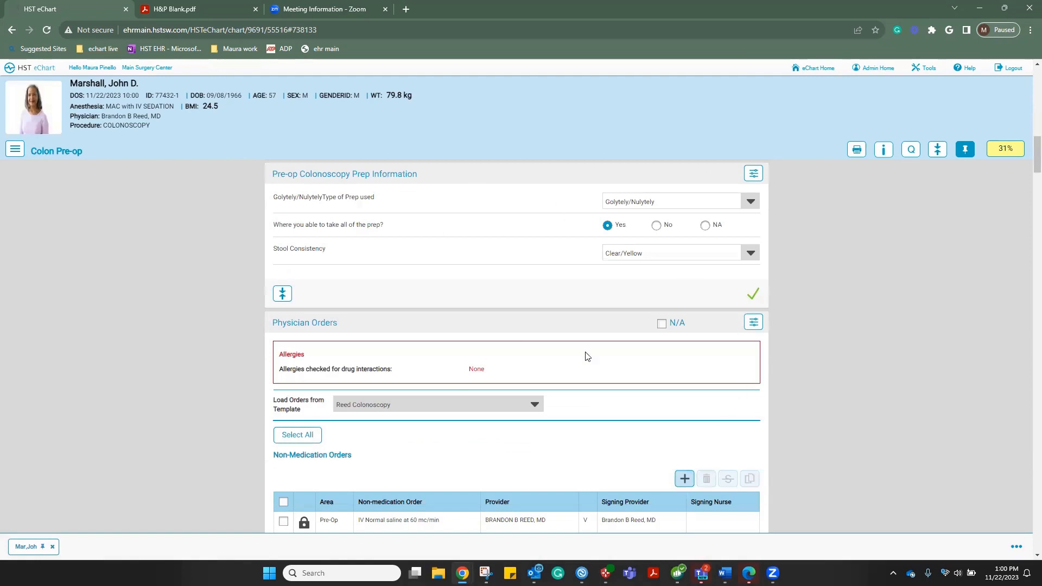
scroll(616, 404, "down", 1)
scroll(617, 405, "down", 3)
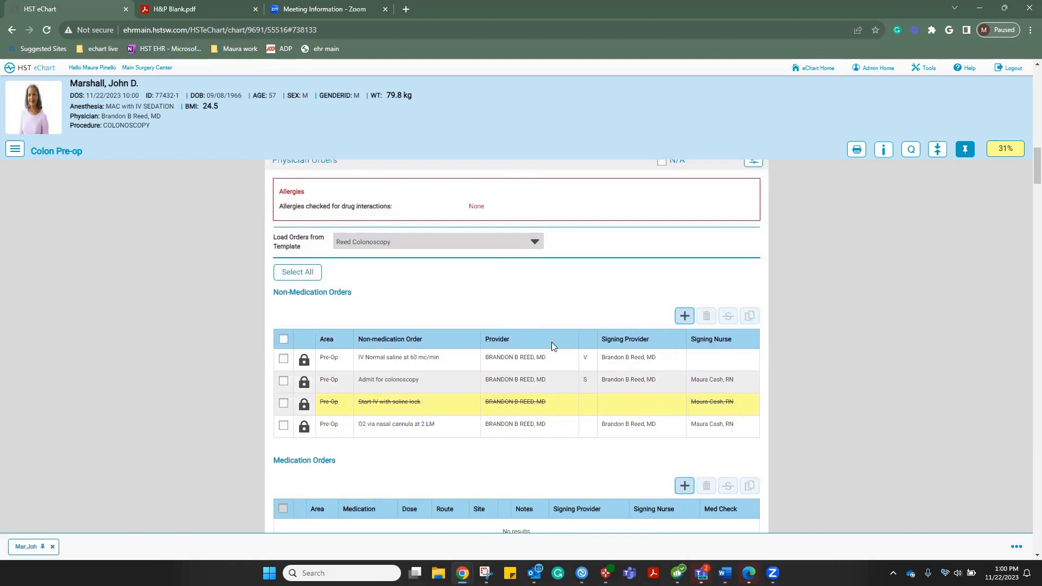
left_click(283, 359)
scroll(432, 365, "down", 3)
scroll(433, 368, "down", 1)
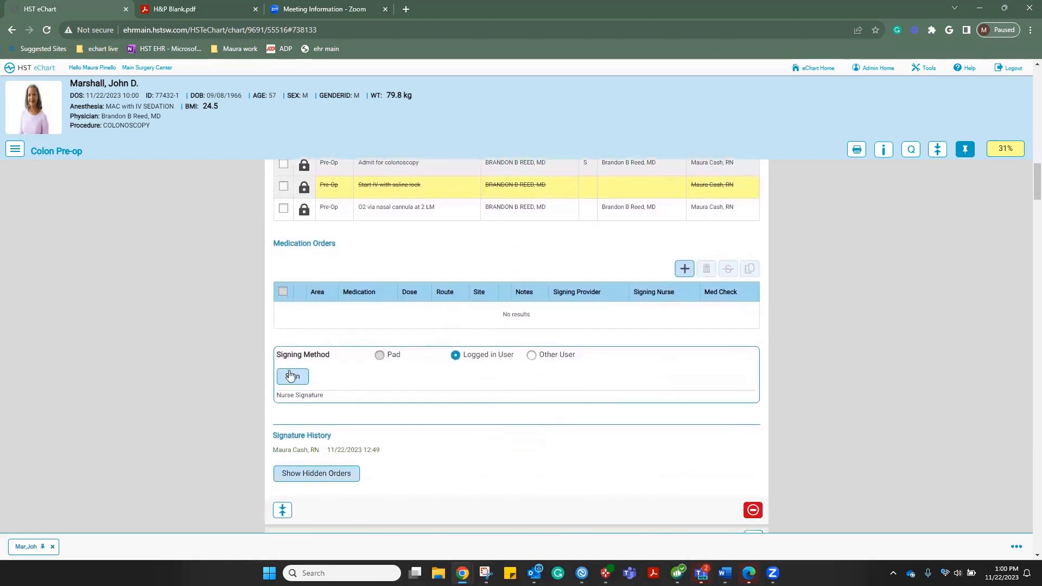
left_click(293, 378)
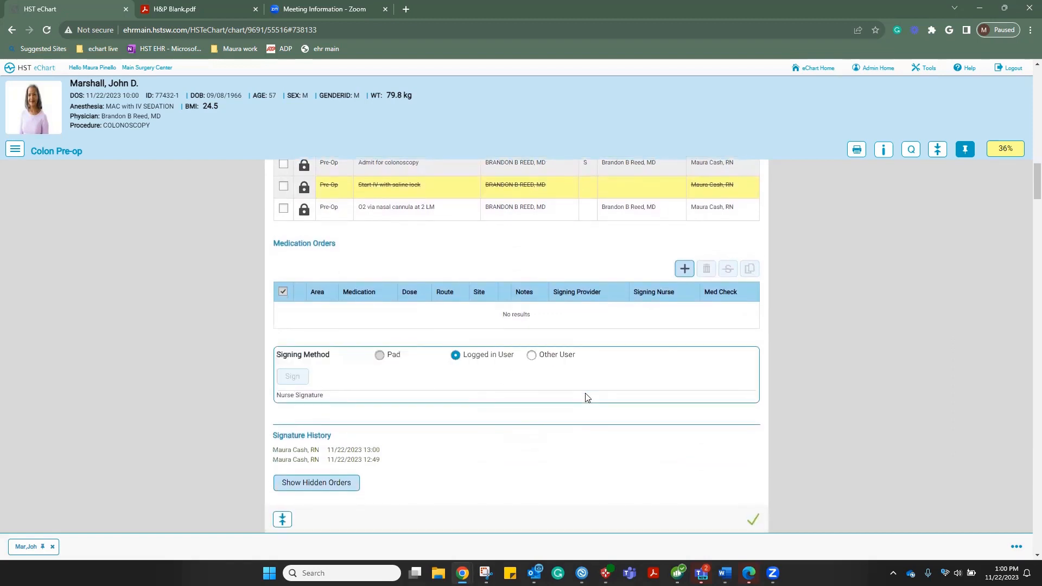
scroll(586, 397, "down", 3)
scroll(586, 397, "down", 2)
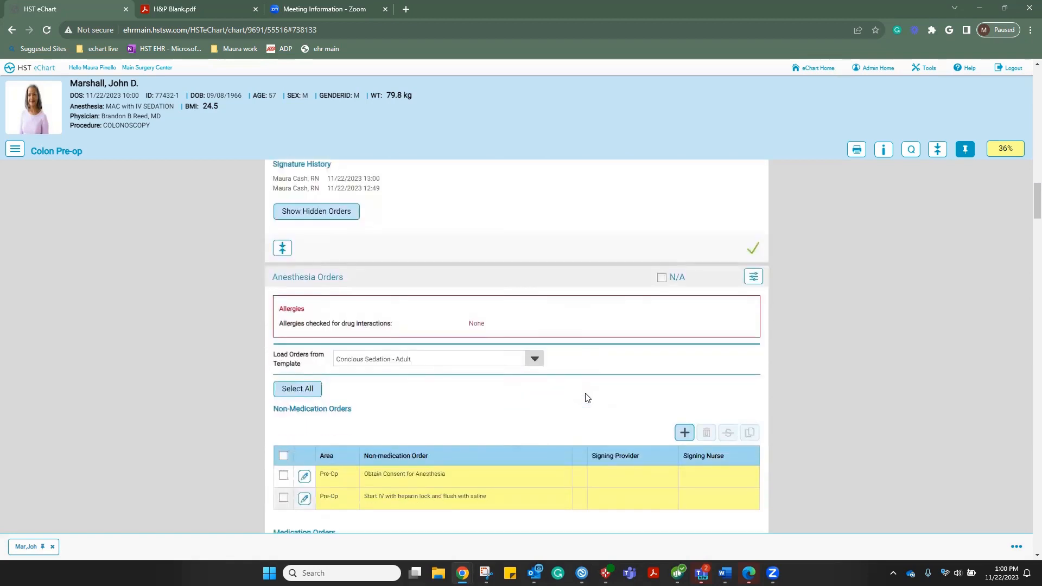
Check the anesthesia order templates, keeping Concious Sedation - Adult
scroll(586, 397, "down", 2)
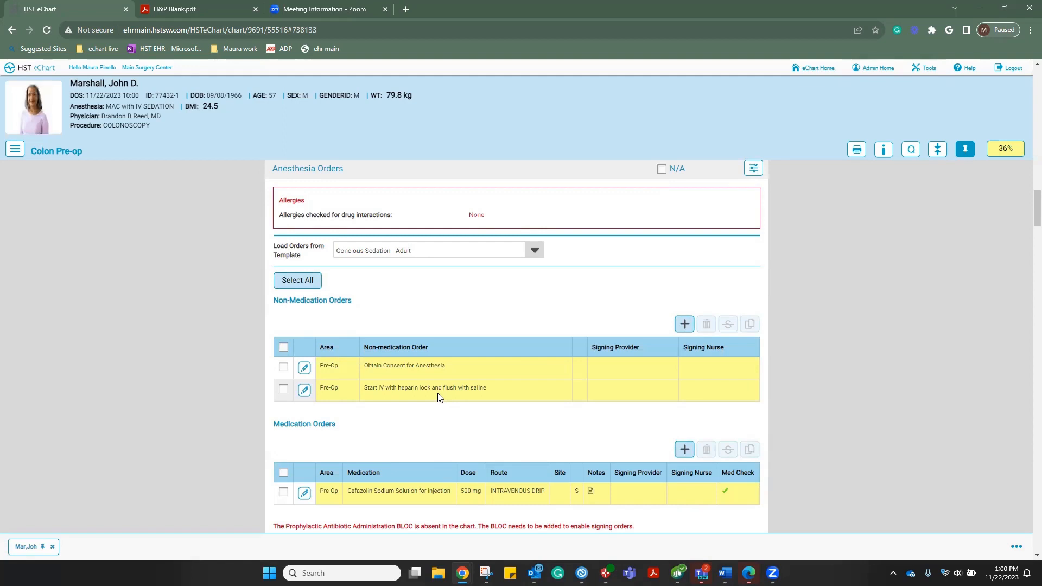
left_click(535, 251)
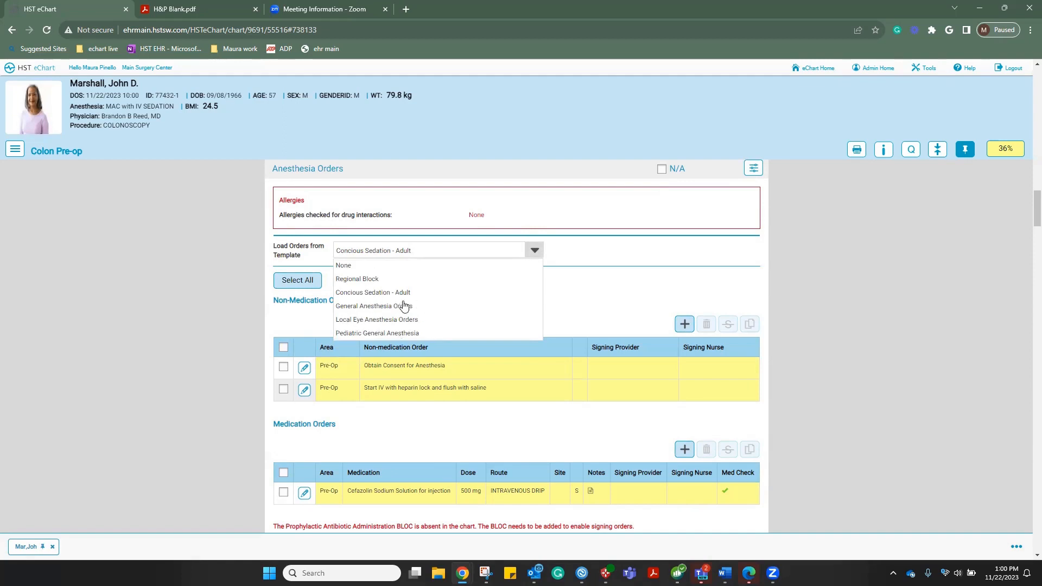
left_click(595, 292)
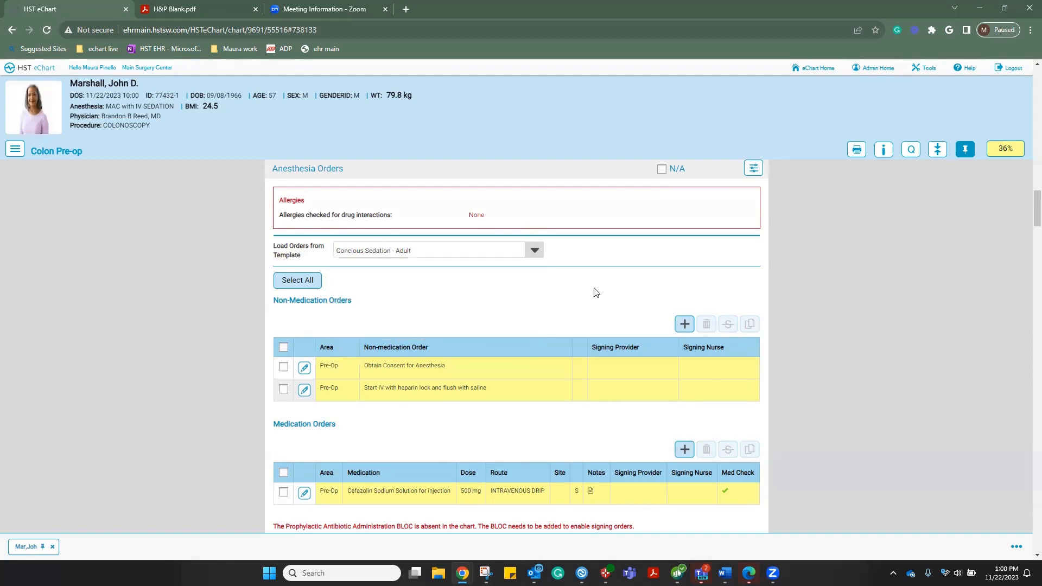
Delete the Cefazolin 500 mg medication order
scroll(596, 292, "down", 1)
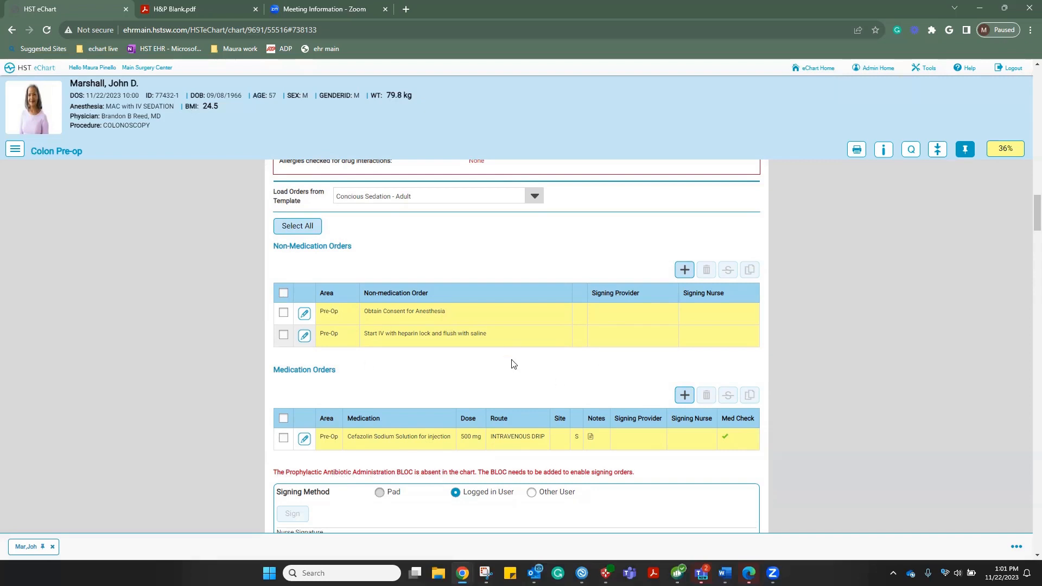
left_click(283, 437)
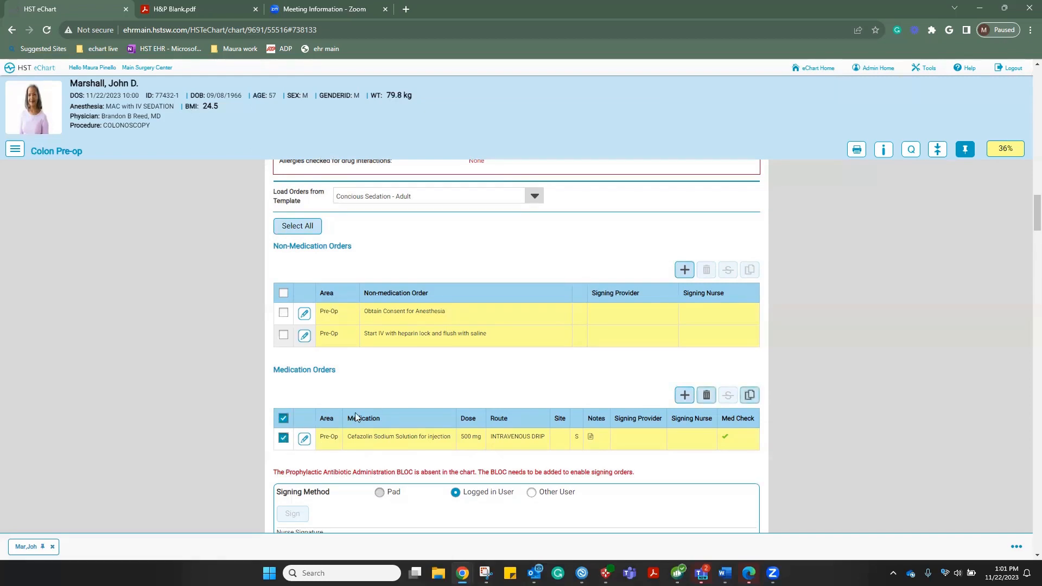
left_click(706, 399)
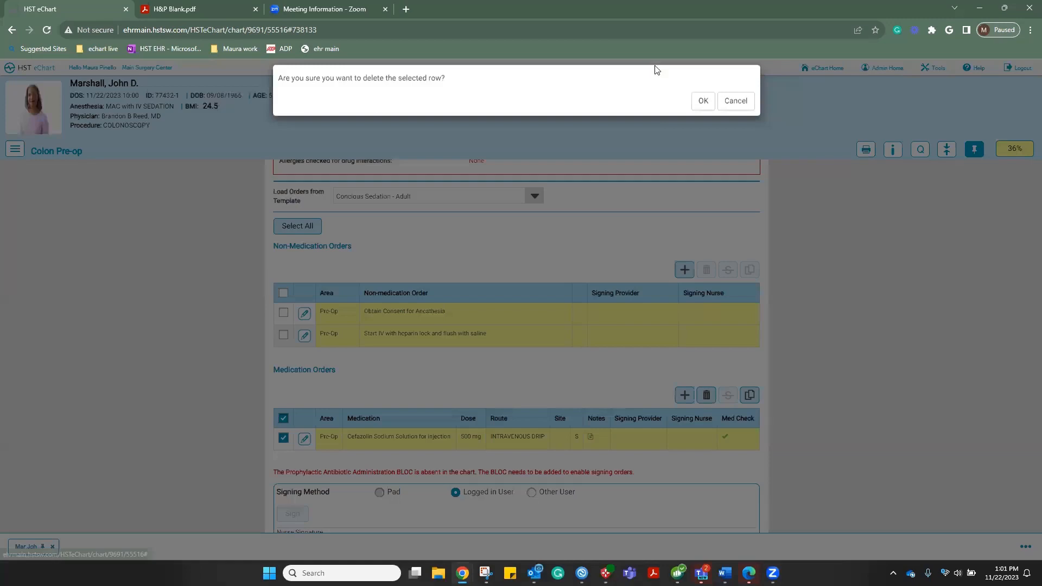
left_click(702, 102)
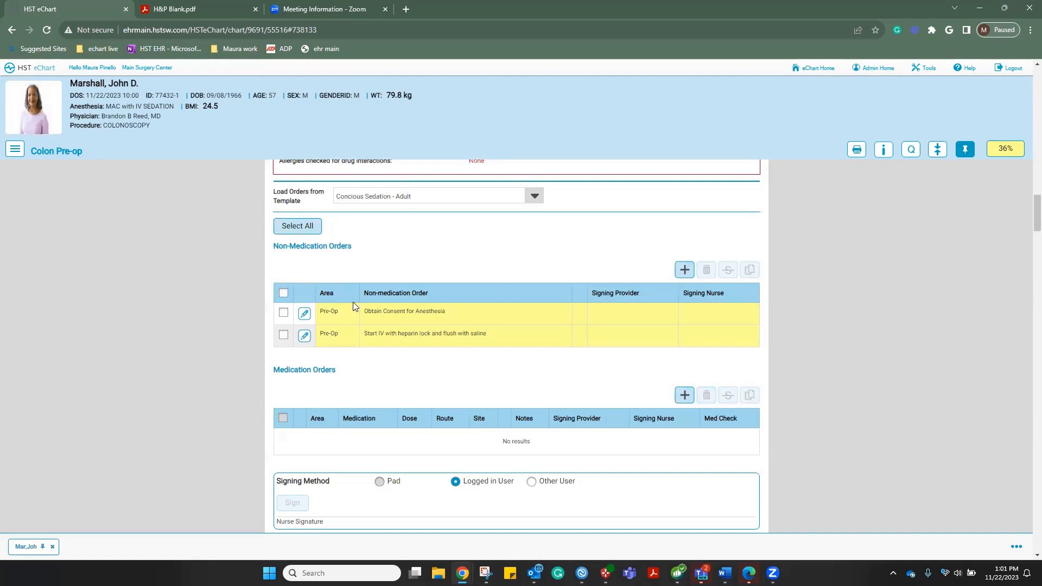
Nurse-sign all orders except Start IV, locking the Obtain Consent for Anesthesia order
left_click(287, 229)
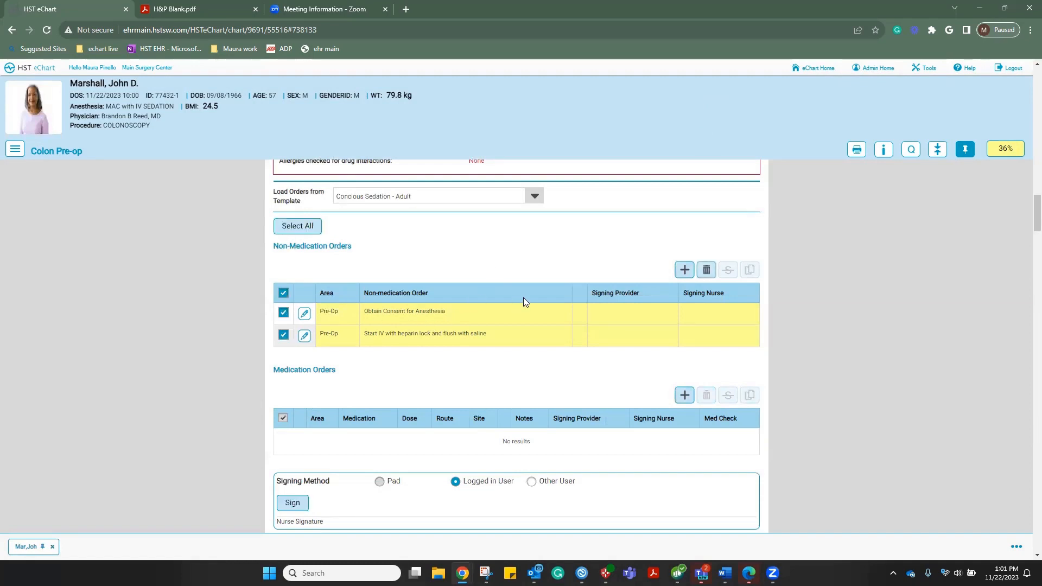
scroll(523, 300, "down", 3)
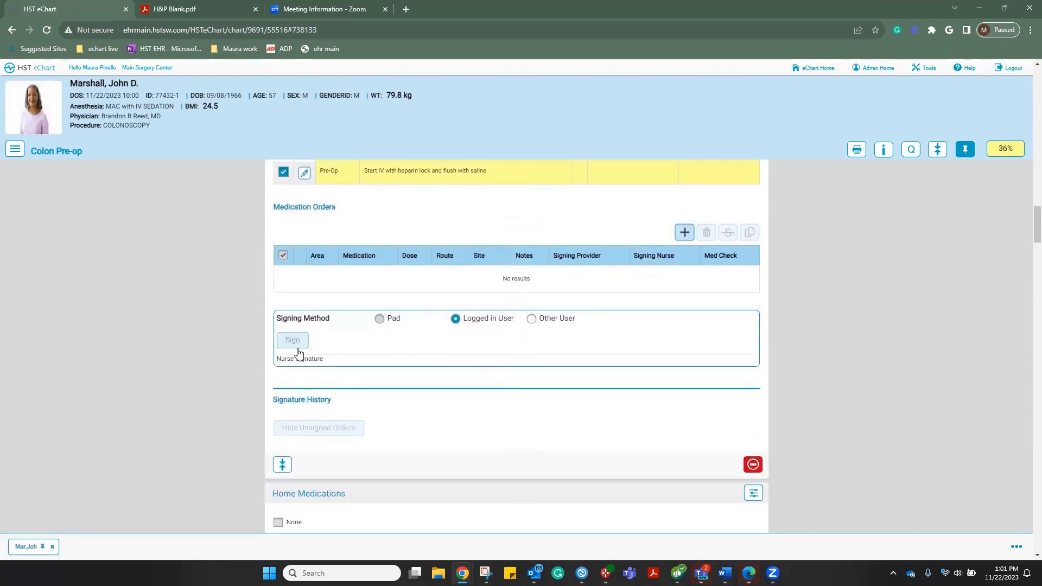
scroll(298, 353, "up", 2)
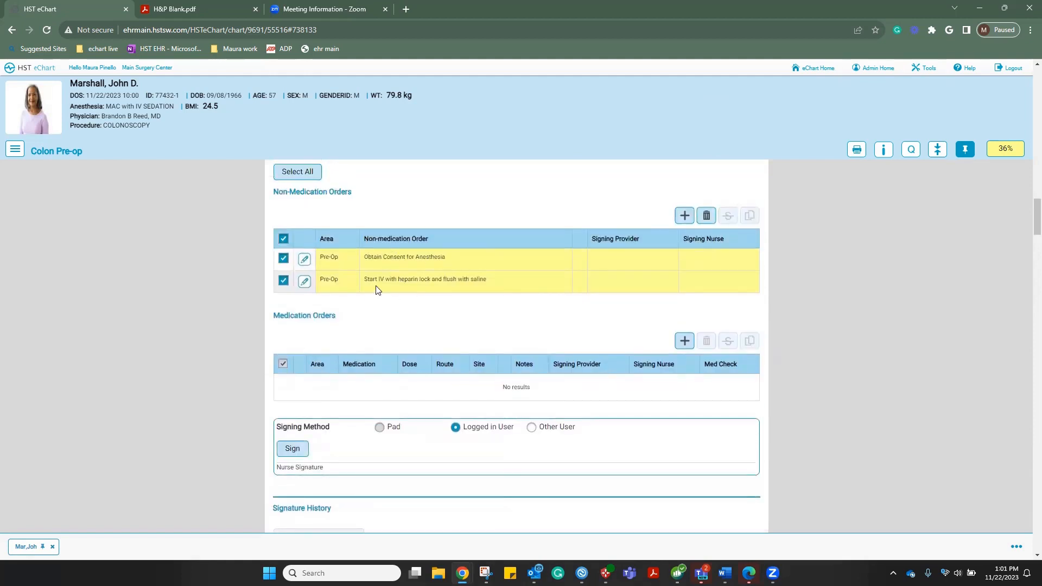
left_click(282, 283)
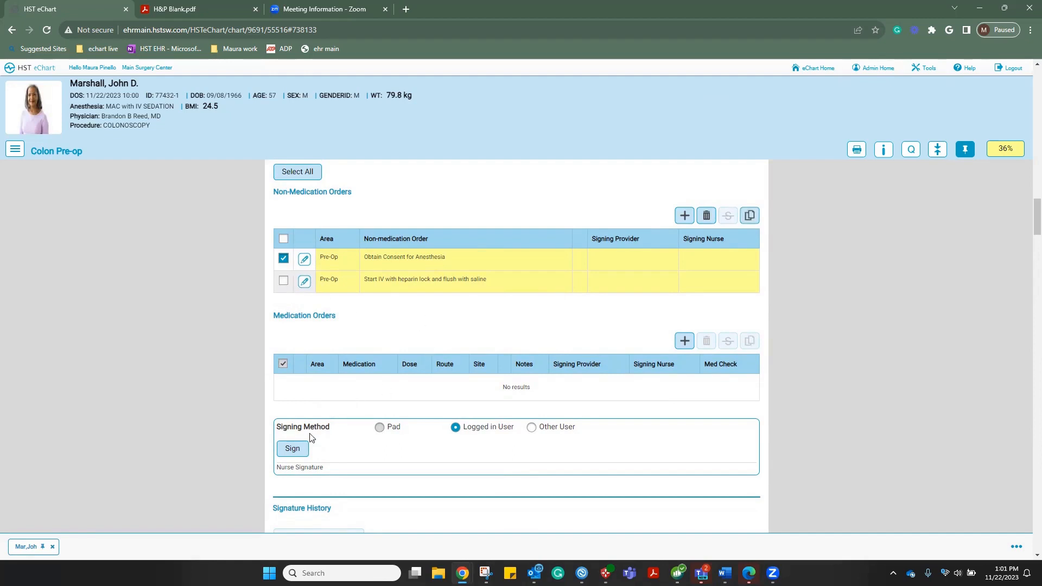
left_click(296, 449)
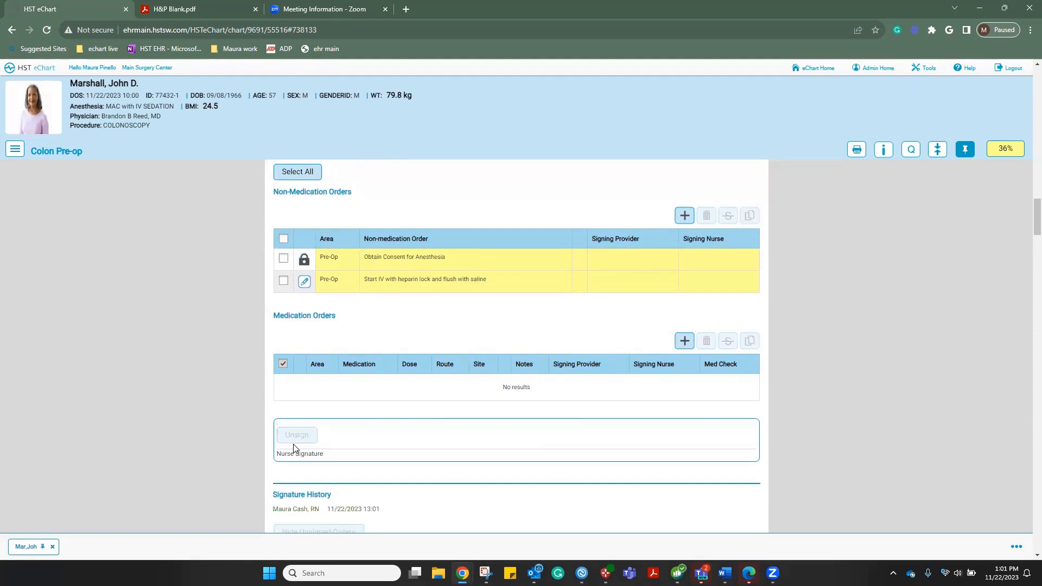
scroll(433, 355, "down", 2)
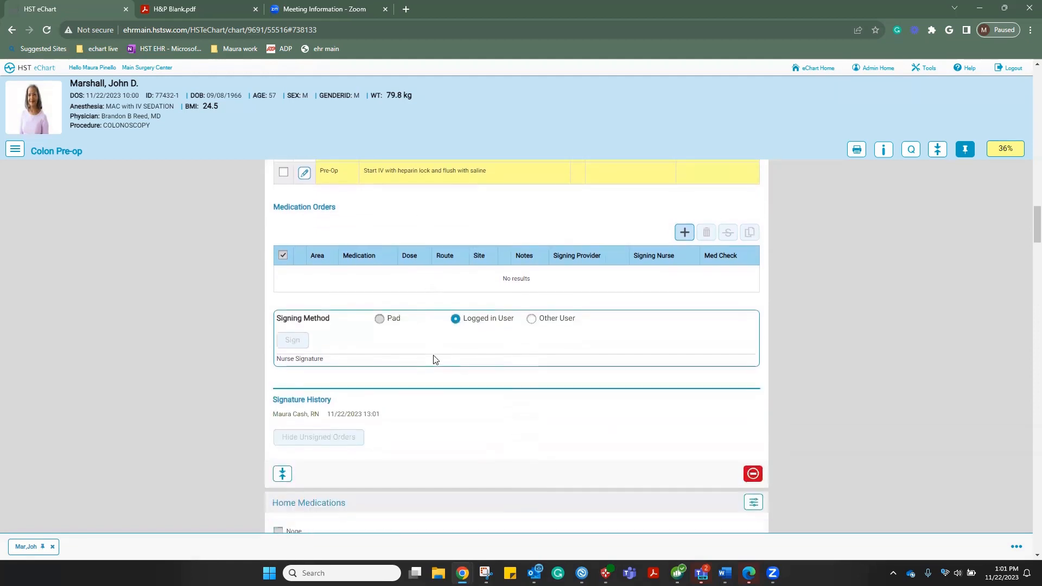
scroll(433, 356, "up", 1)
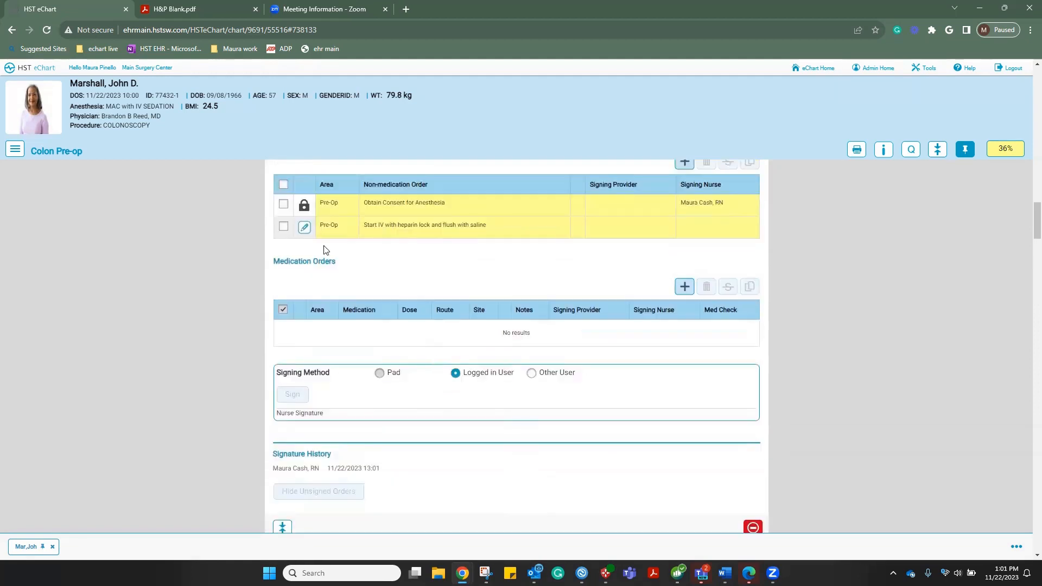
Delete the Start IV order
left_click(283, 226)
scroll(531, 239, "up", 1)
scroll(531, 239, "up", 1)
left_click(707, 273)
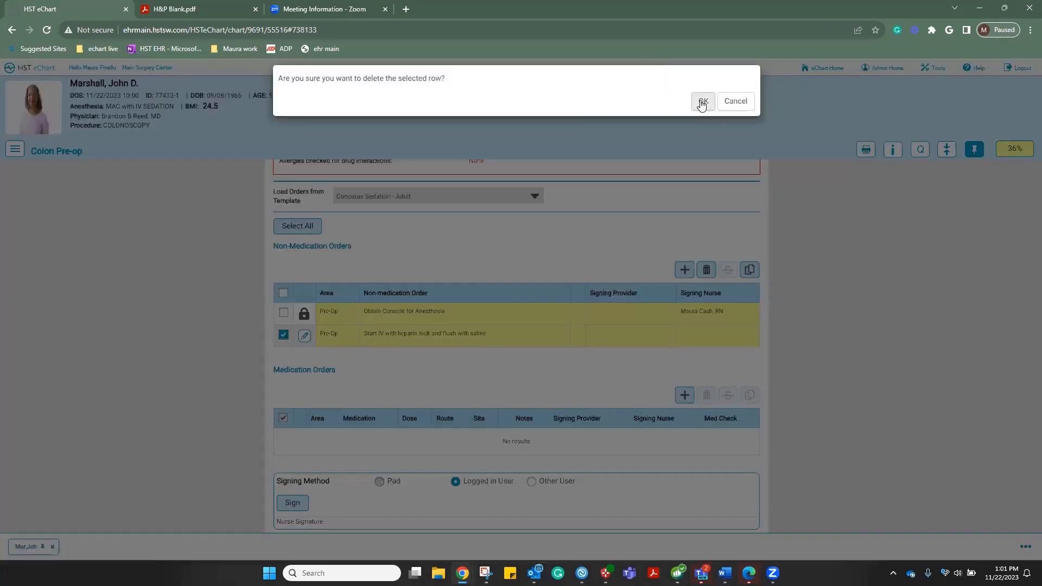
left_click(700, 101)
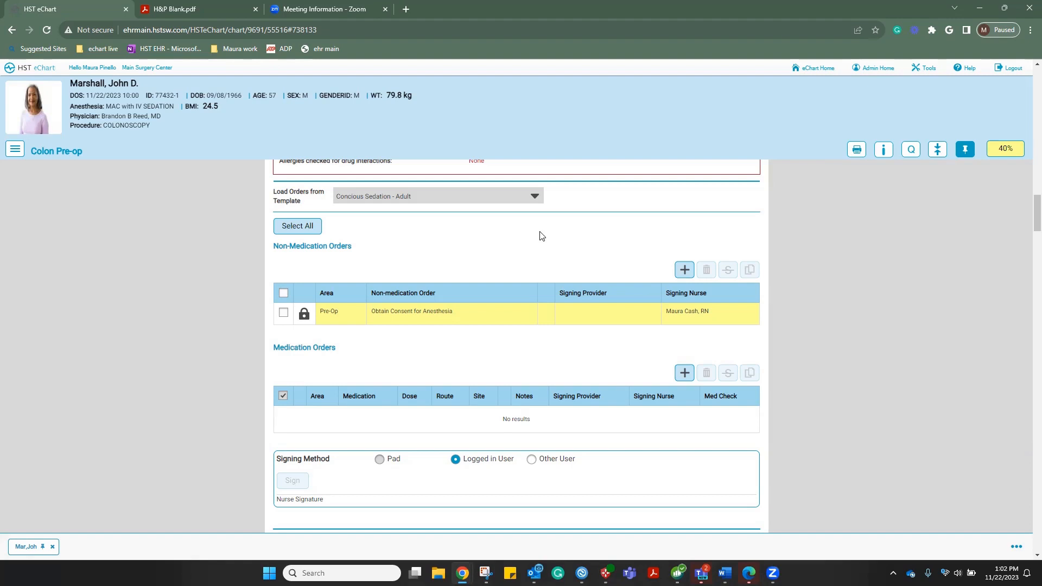
Record Lipitor's last dose taken as 11/21/2023
scroll(541, 236, "down", 5)
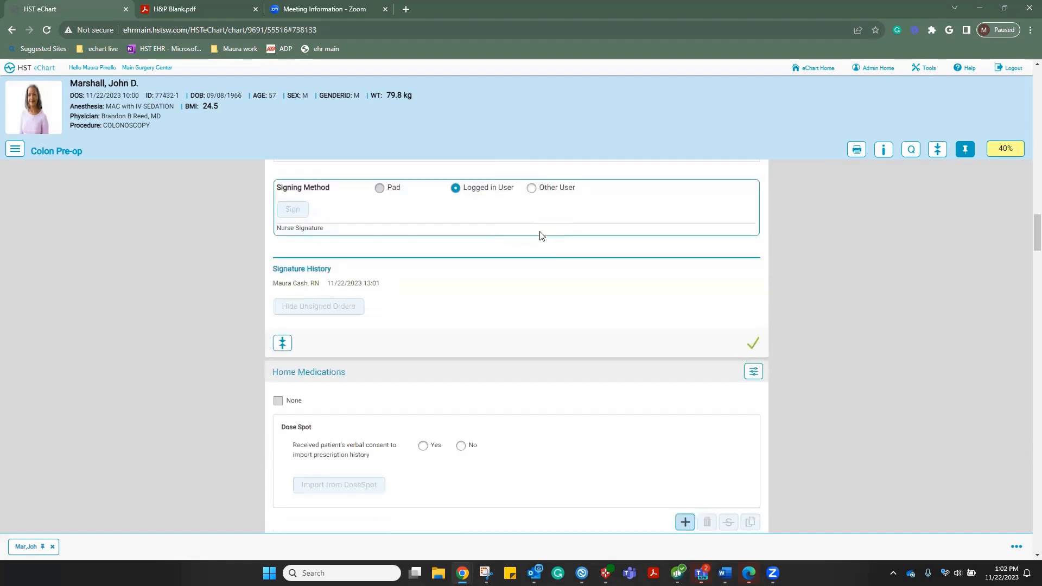
scroll(540, 236, "down", 4)
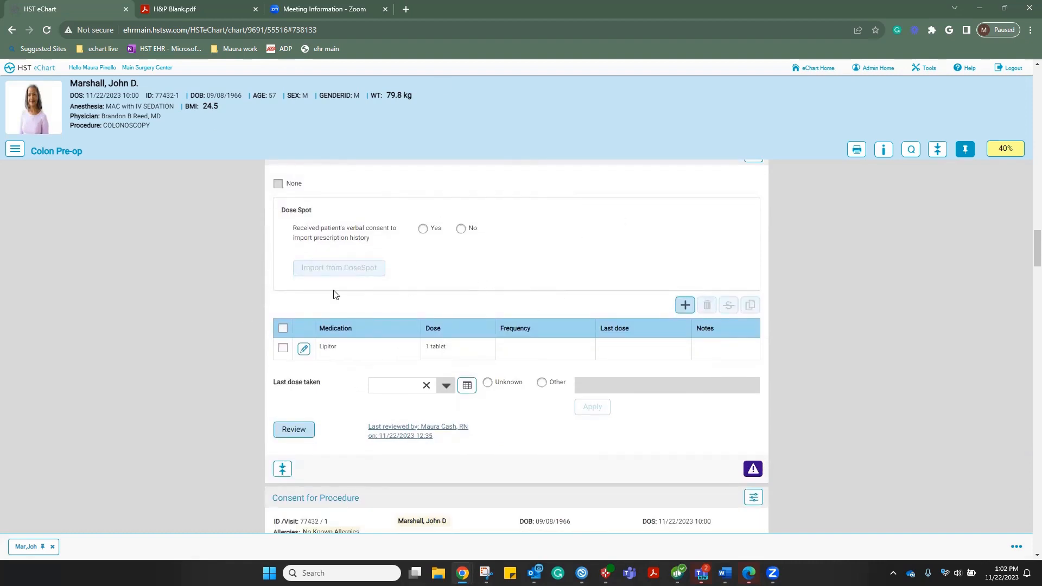
left_click(282, 348)
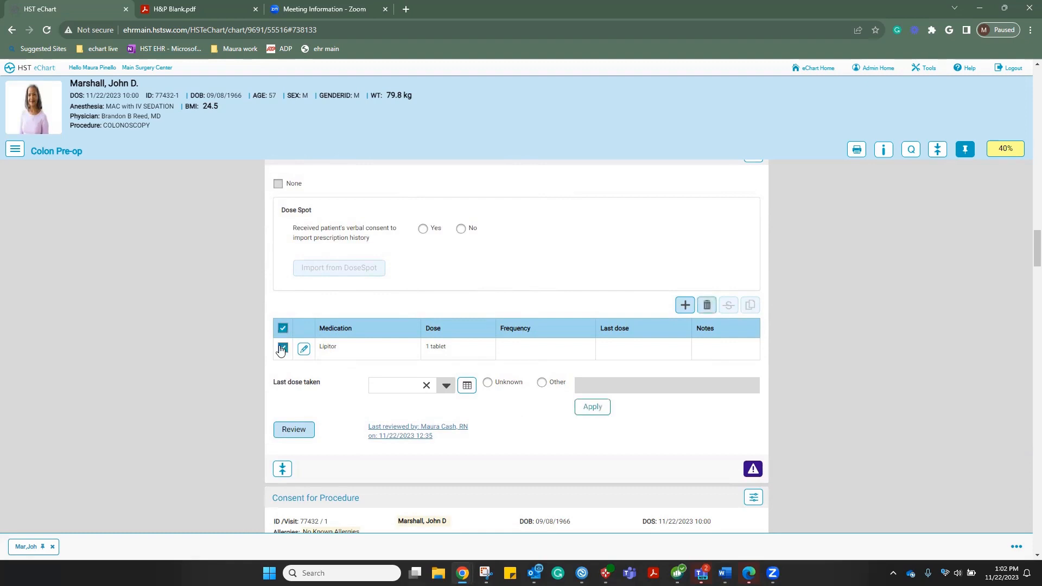
left_click(467, 392)
left_click(466, 391)
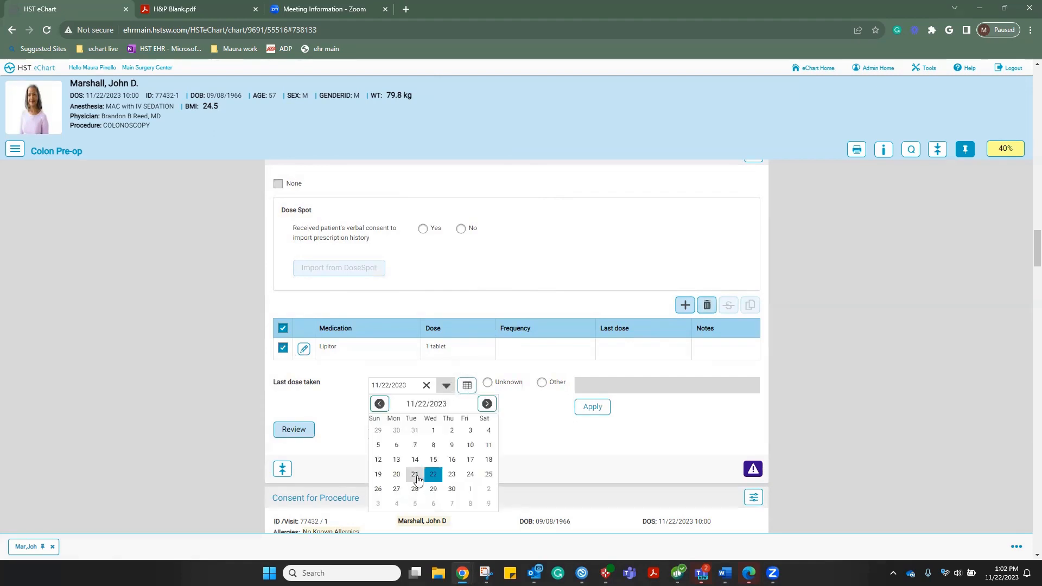
left_click(417, 478)
left_click(593, 413)
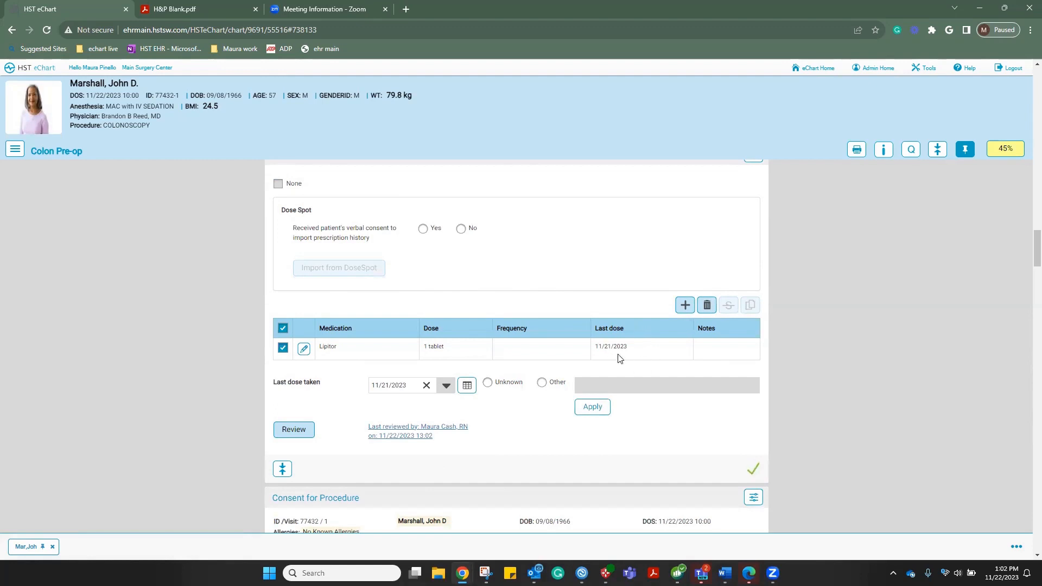
scroll(678, 423, "down", 4)
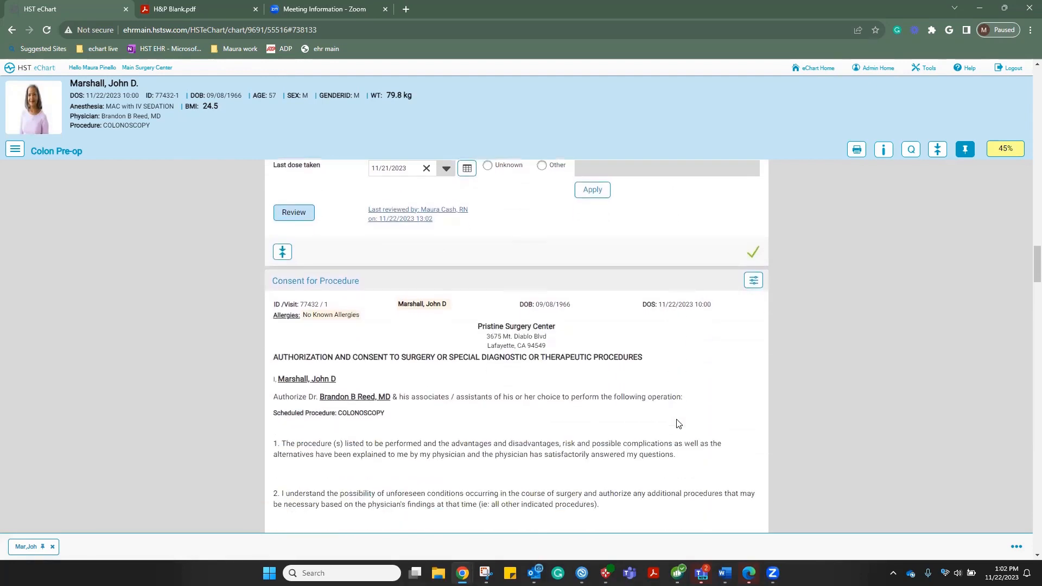
Review the signed Consent for Procedure section and mark it complete, bringing the chart to 50%
scroll(678, 424, "down", 4)
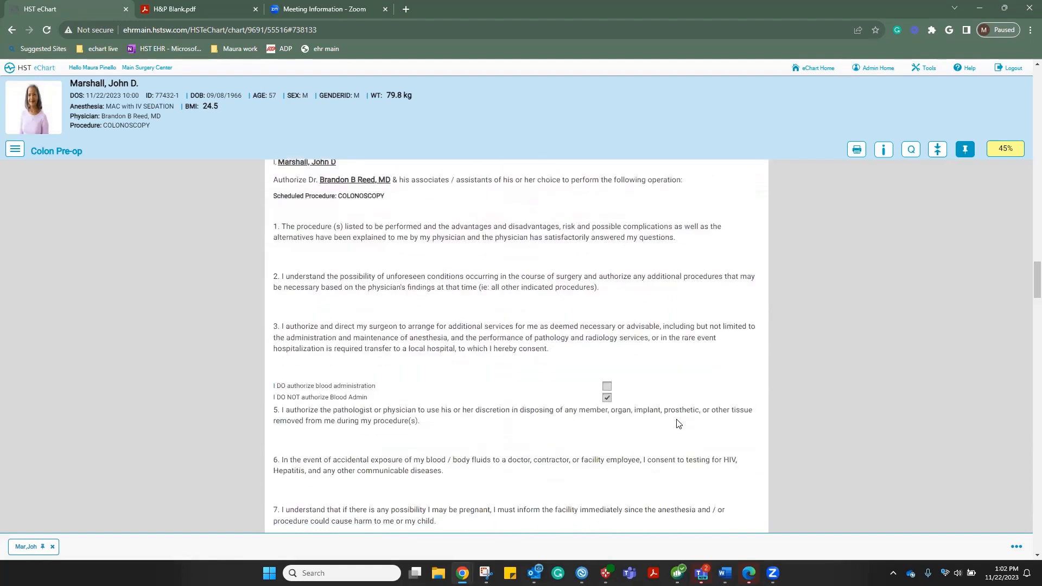
scroll(679, 423, "down", 5)
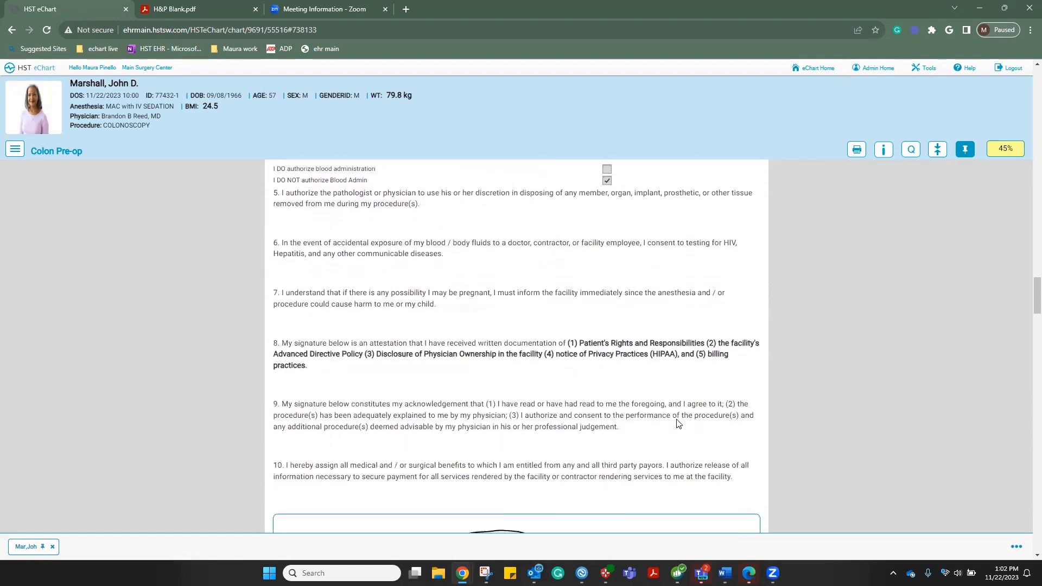
scroll(678, 424, "down", 5)
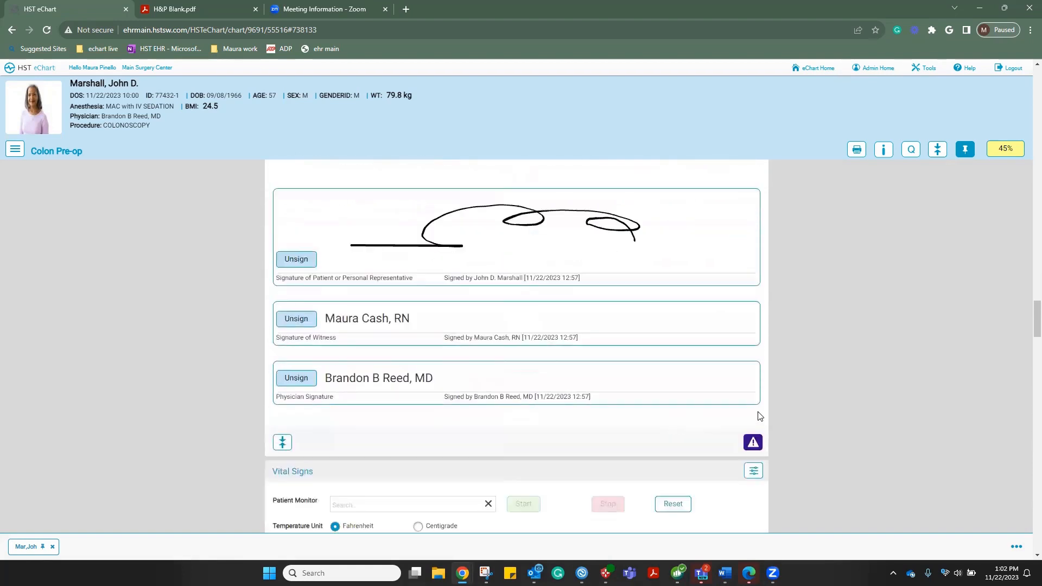
left_click(753, 444)
scroll(608, 432, "down", 3)
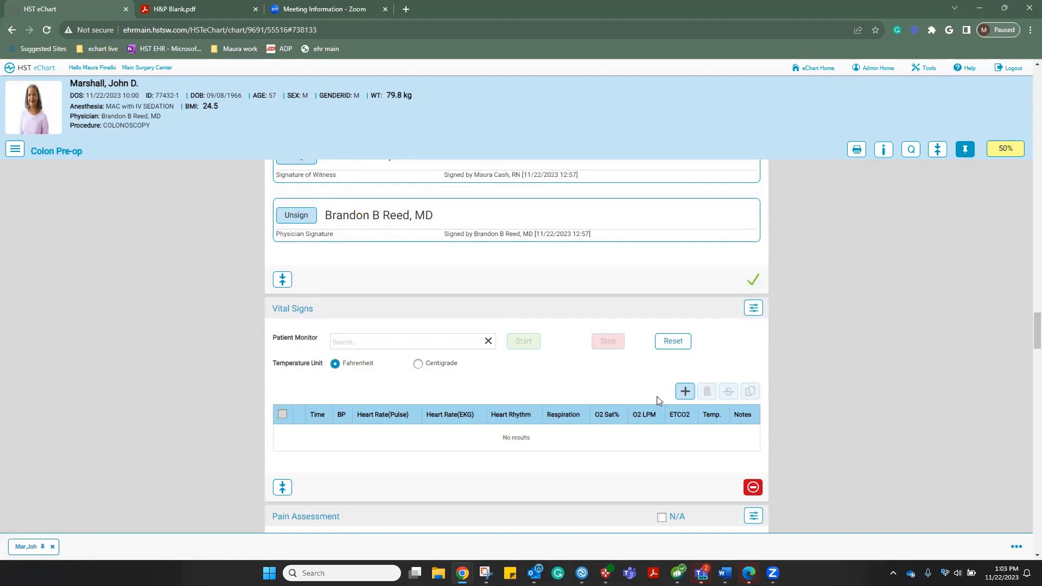
Start a vitals reading at the room-in time (12:48) with BP 120/80 and pulse 86
left_click(684, 397)
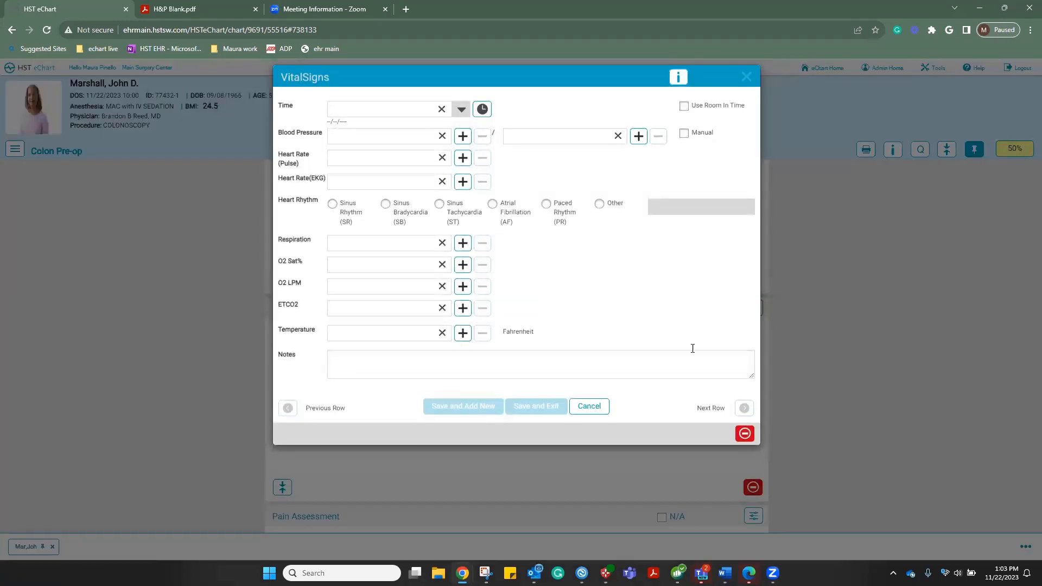
left_click(684, 105)
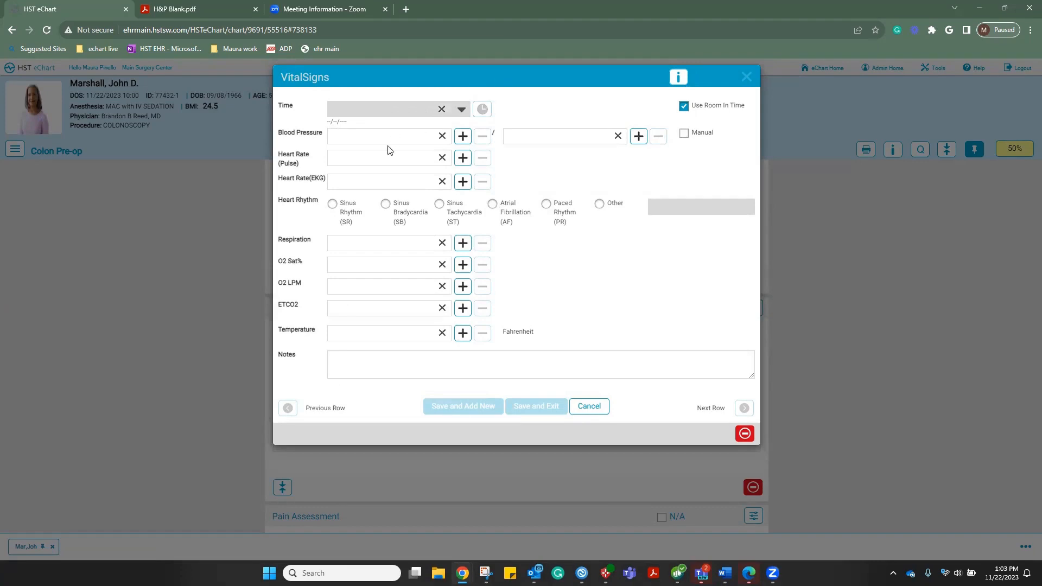
type("120")
left_click(534, 137)
type("80")
left_click(372, 164)
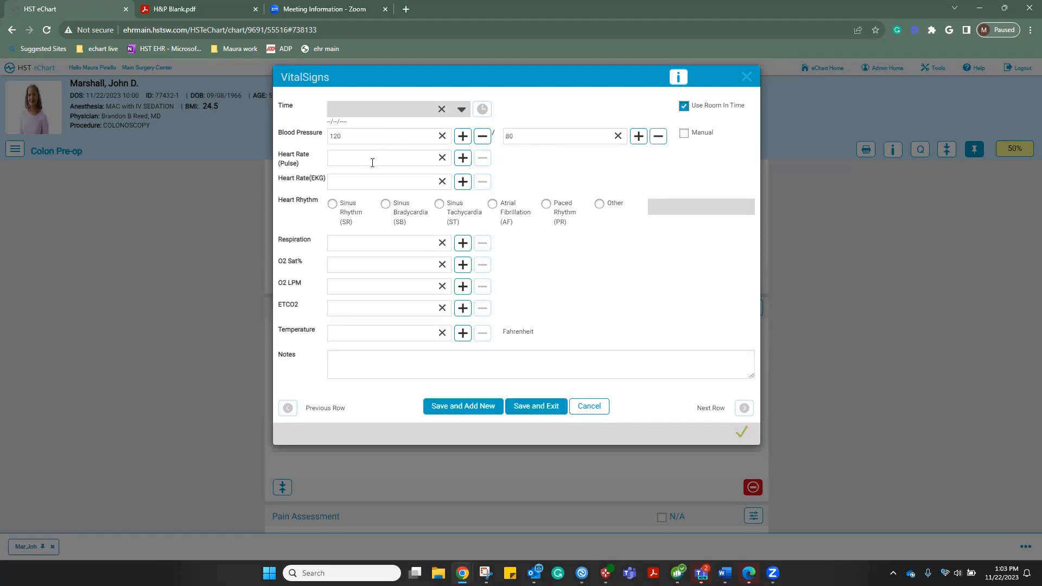
type("86")
Record Sinus rhythm, respiration 18, O2 Sat 100 and temperature 98.0, and save the reading
left_click(332, 203)
left_click(339, 243)
type("18")
left_click(342, 265)
type("100")
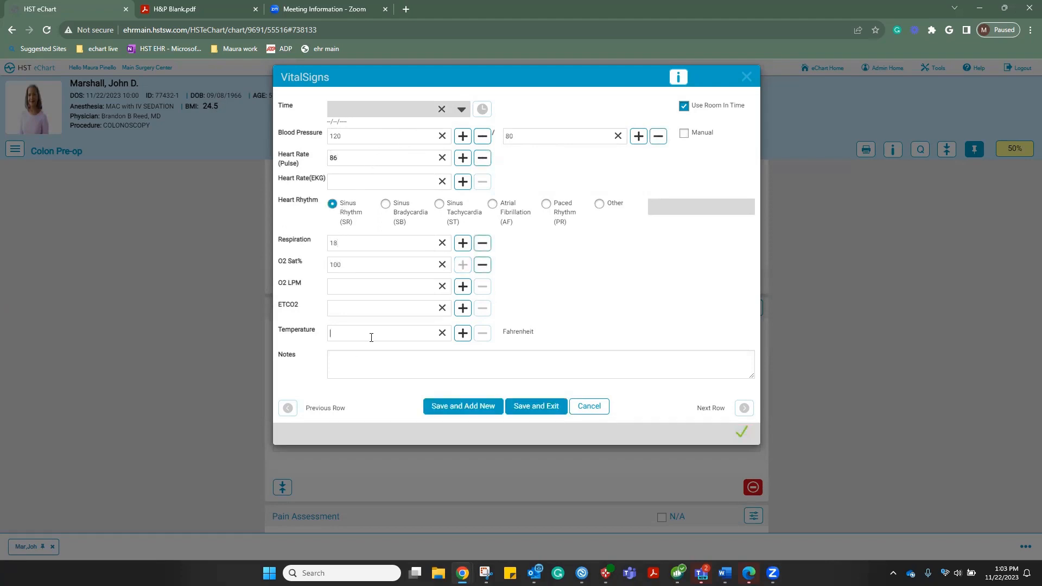
left_click(368, 333)
type("98")
left_click(522, 408)
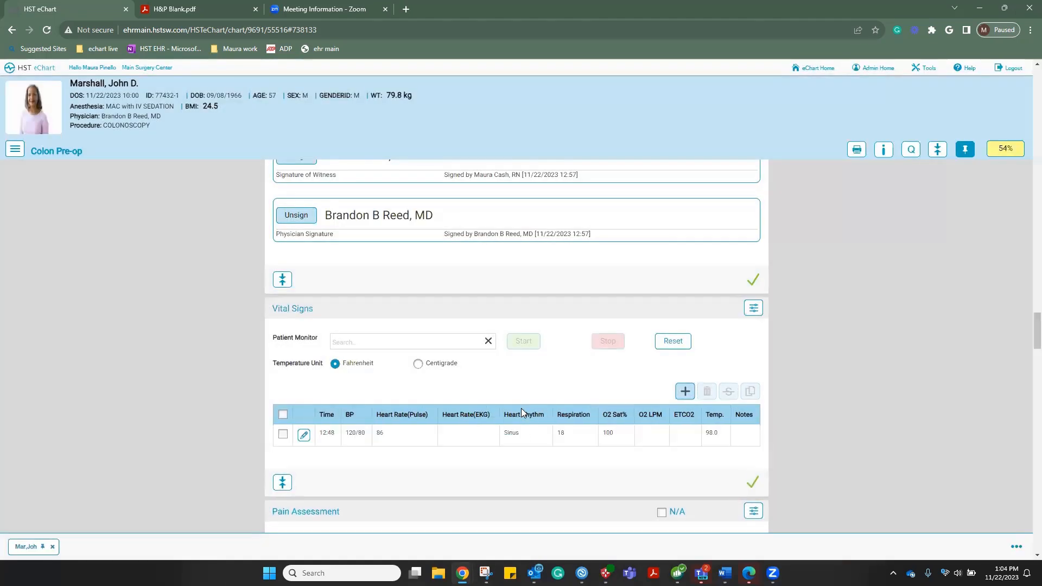
Copy the 12:48 vitals row into a new reading stamped with the current time, 13:04
scroll(516, 407, "down", 1)
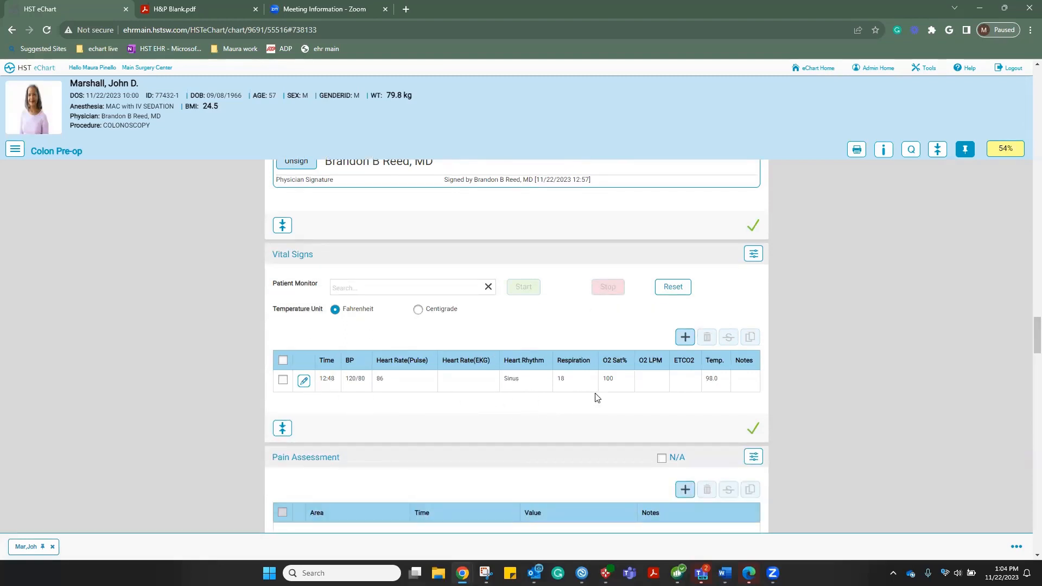
left_click(283, 380)
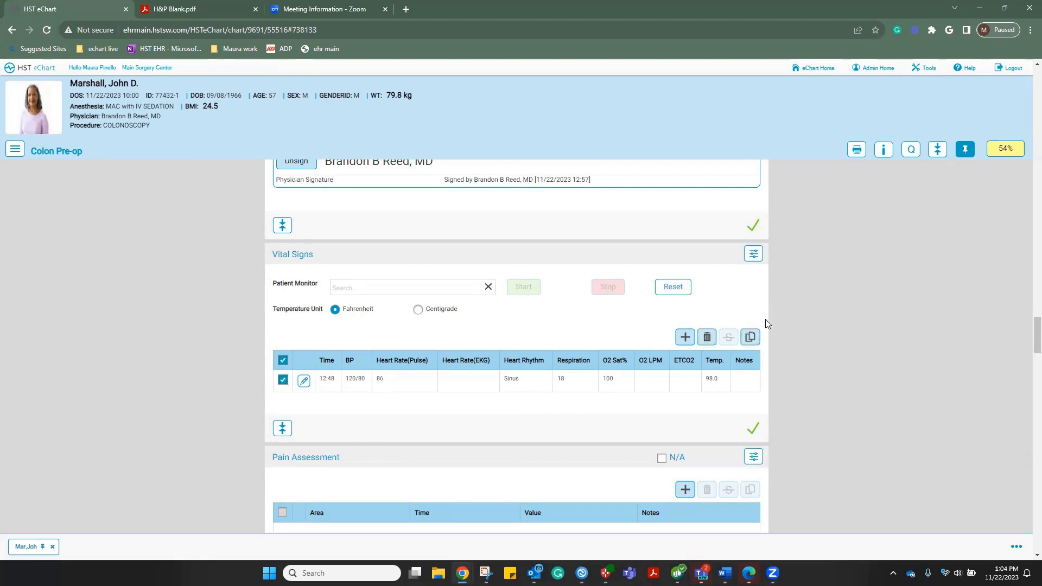
left_click(751, 338)
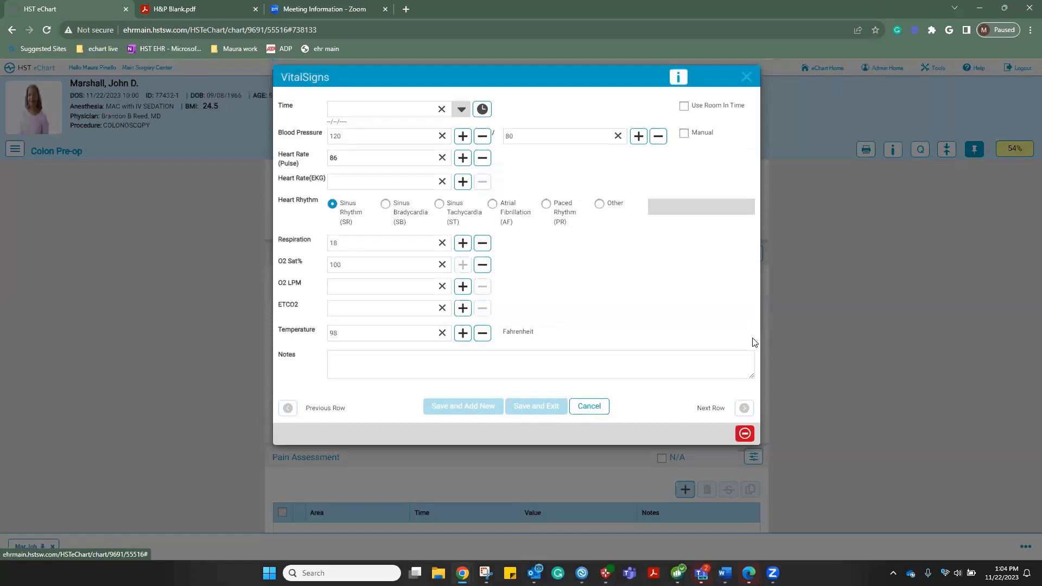
left_click(482, 109)
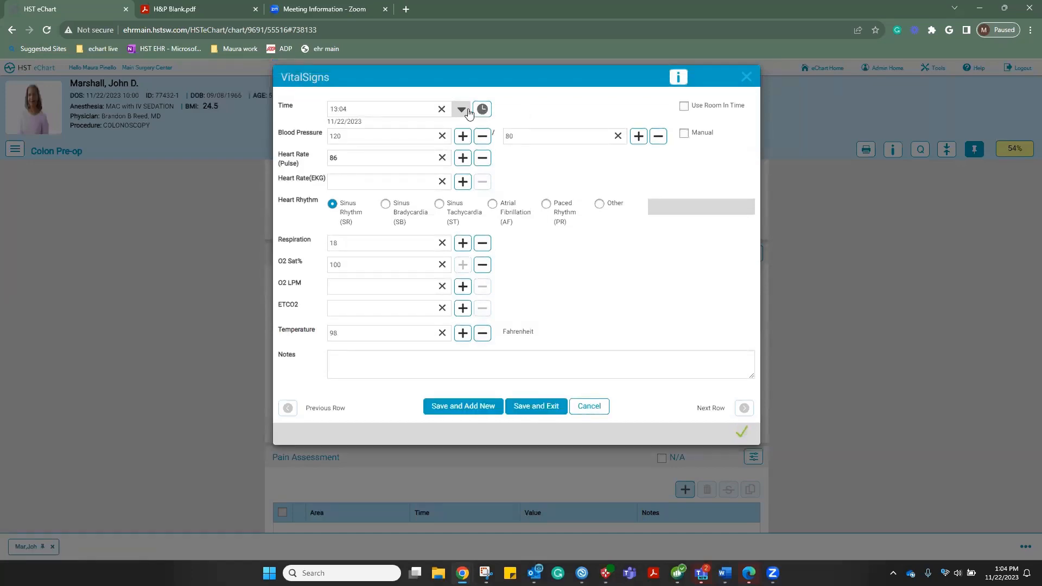
Adjust the copy to BP 120/76, pulse 78 and respiration 16, save it, and begin a pain assessment
left_click(660, 139)
left_click(483, 158)
left_click(482, 158)
left_click(482, 158)
left_click(482, 159)
left_click(483, 159)
left_click(483, 160)
left_click(482, 159)
left_click(483, 248)
left_click(543, 412)
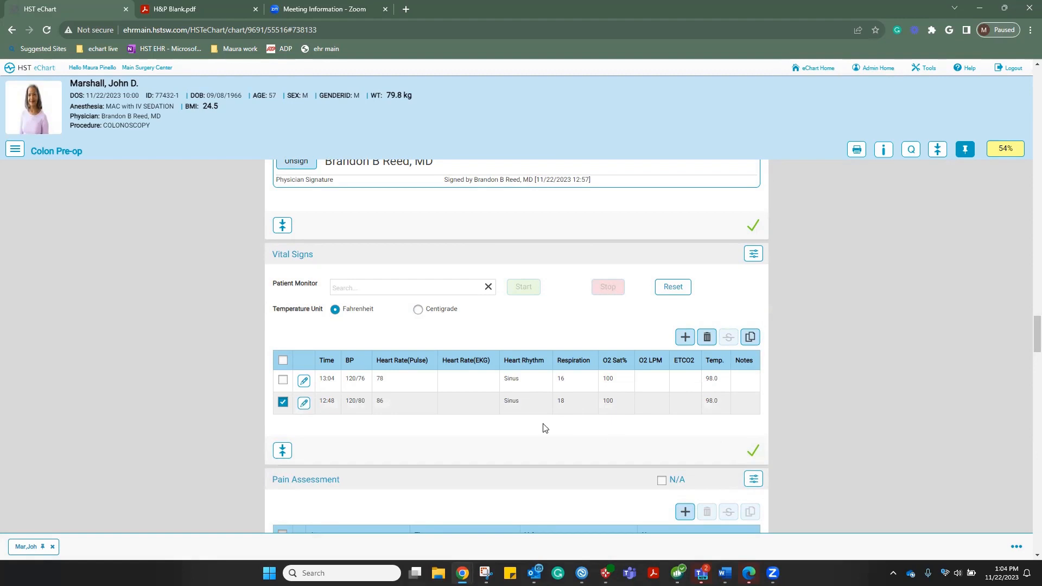
scroll(544, 428, "down", 3)
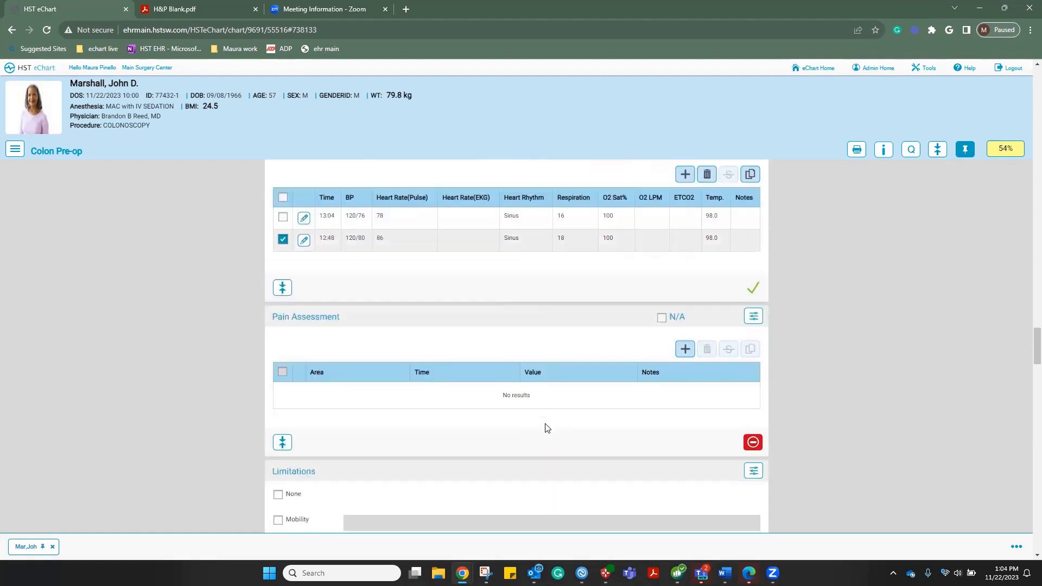
left_click(684, 351)
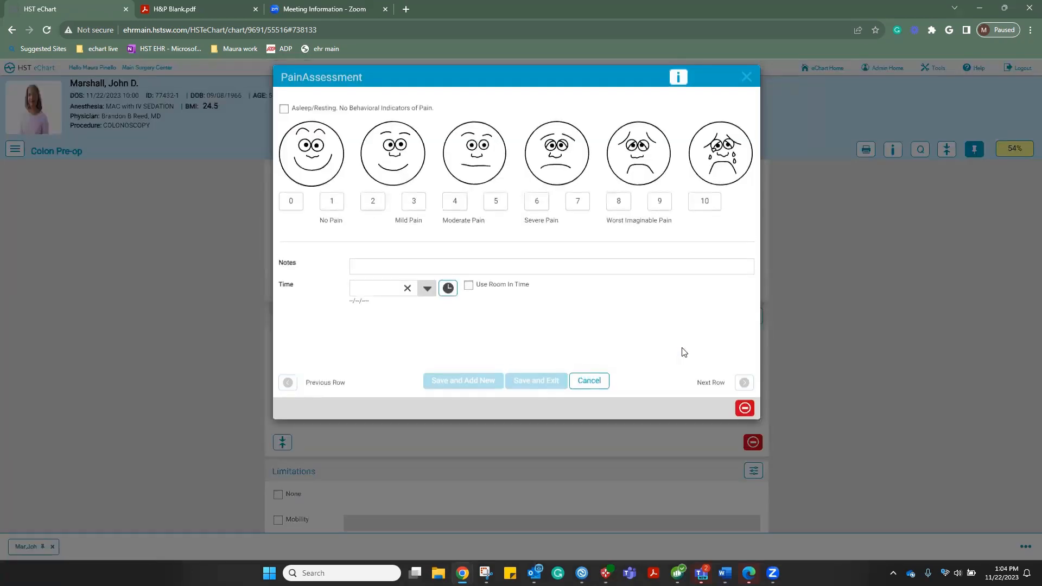
Record a pain score of 0 at the room-in time and save the assessment
left_click(291, 202)
left_click(468, 286)
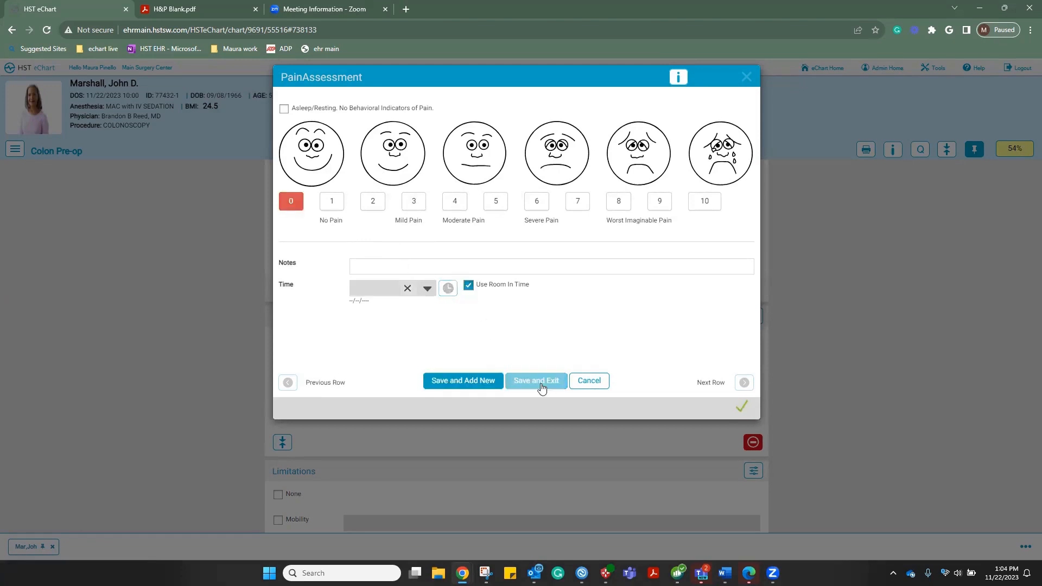
left_click(542, 385)
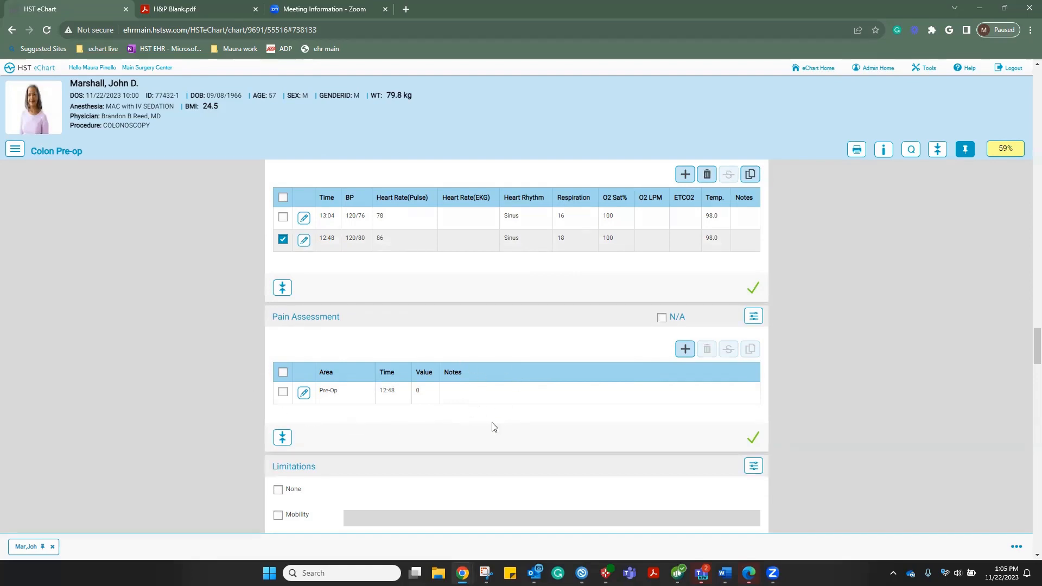
Scroll past Limitations and Psychosocial Status to the Fall Risk Assessment section
scroll(494, 426, "down", 4)
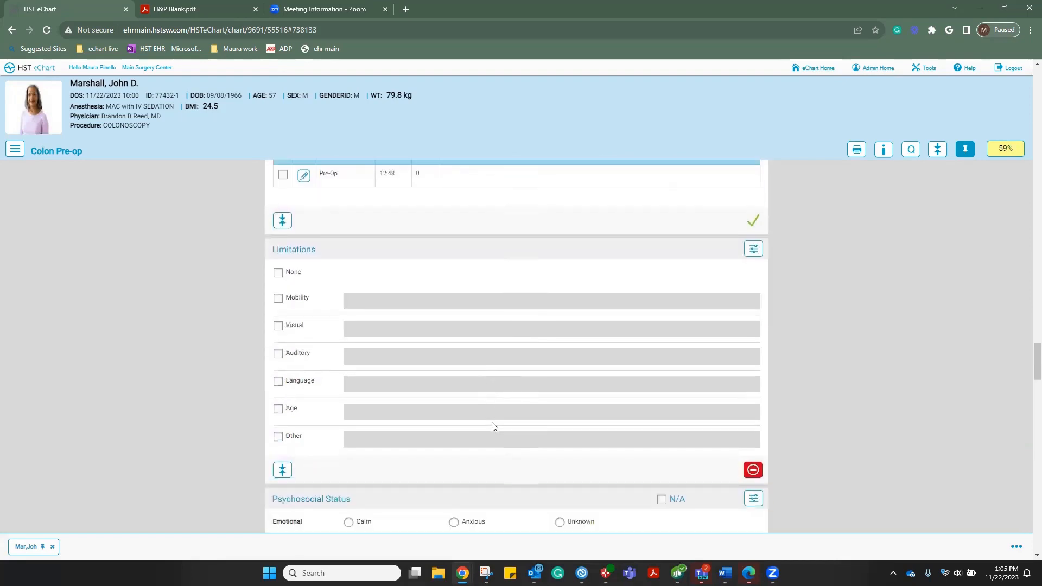
scroll(493, 427, "down", 3)
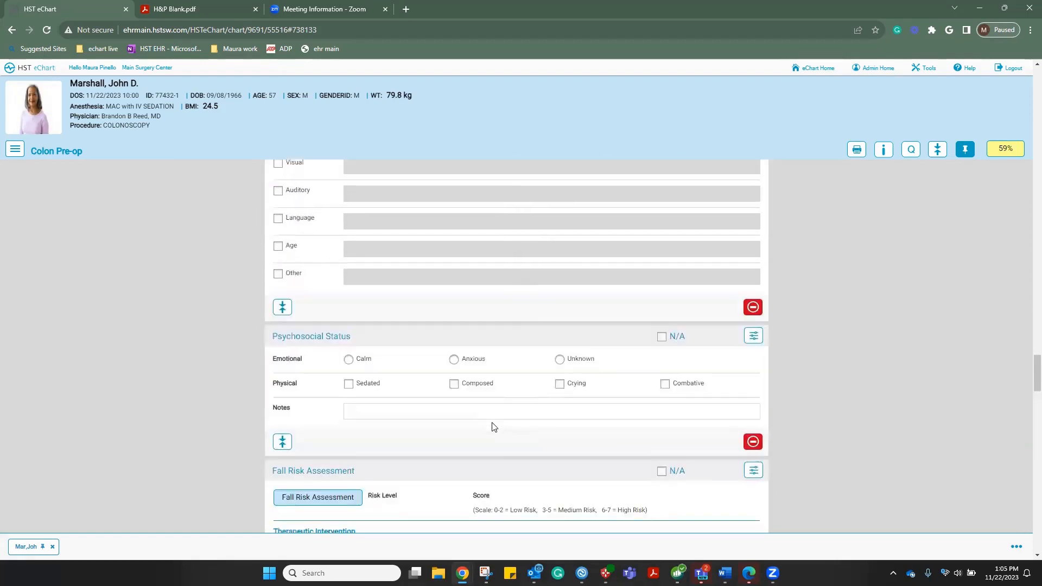
scroll(494, 427, "down", 4)
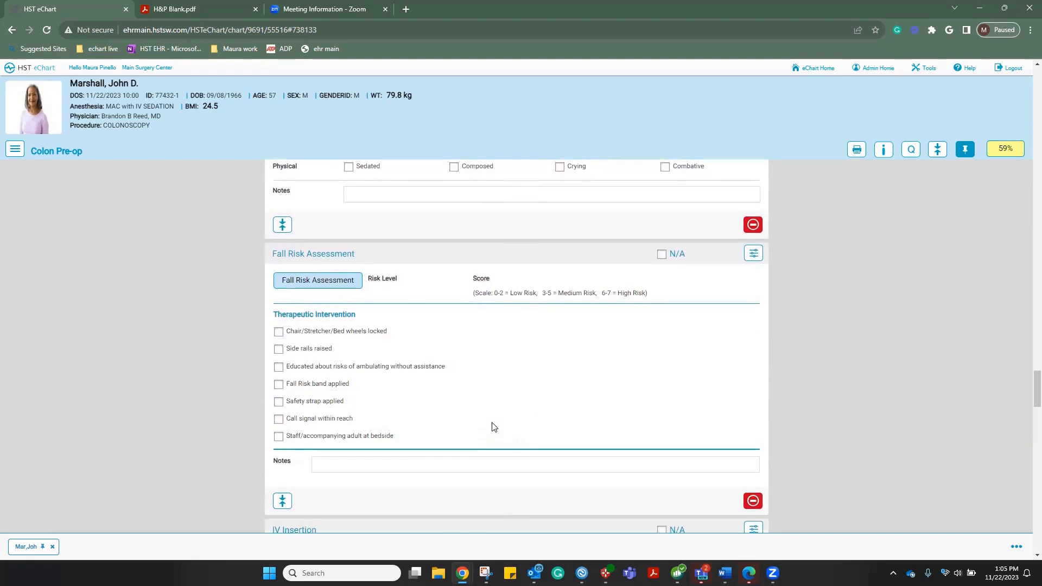
Score fall risk as prior falls, IV access, crutches/cane/walker gait, unaware of limits: total 7, High Risk
left_click(298, 283)
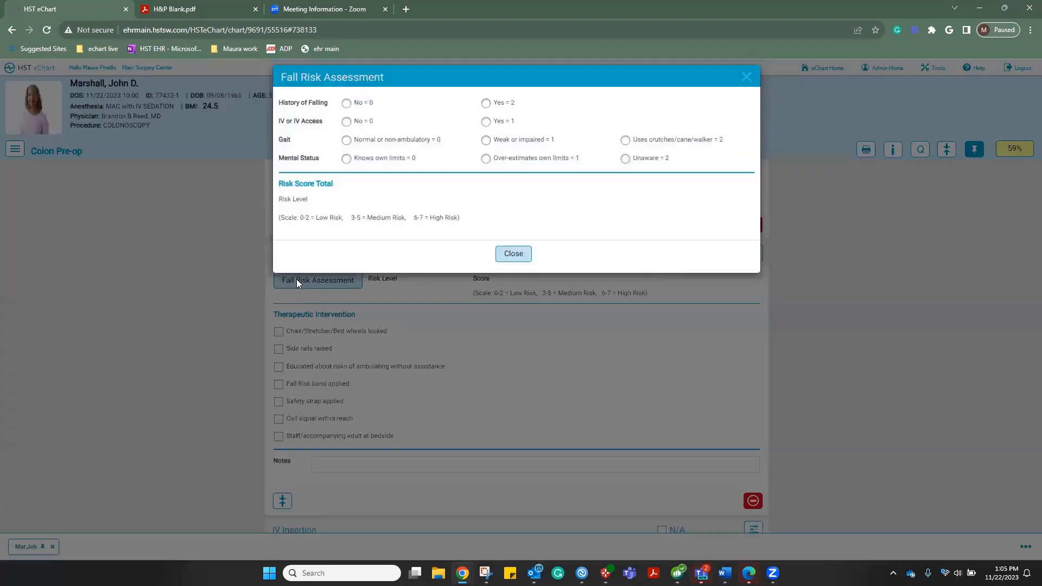
left_click(485, 103)
left_click(485, 123)
left_click(625, 143)
left_click(626, 159)
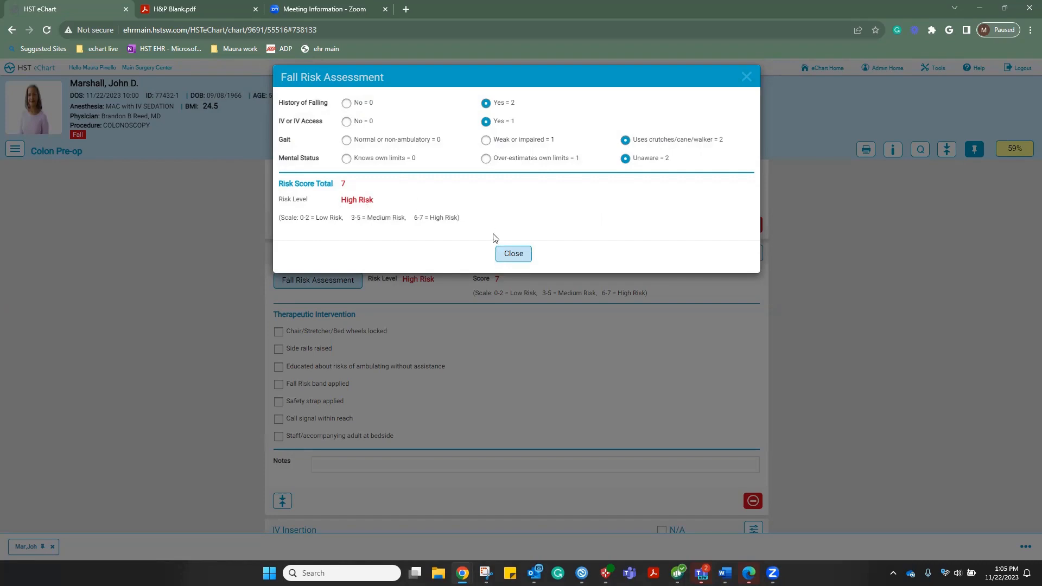
left_click(513, 254)
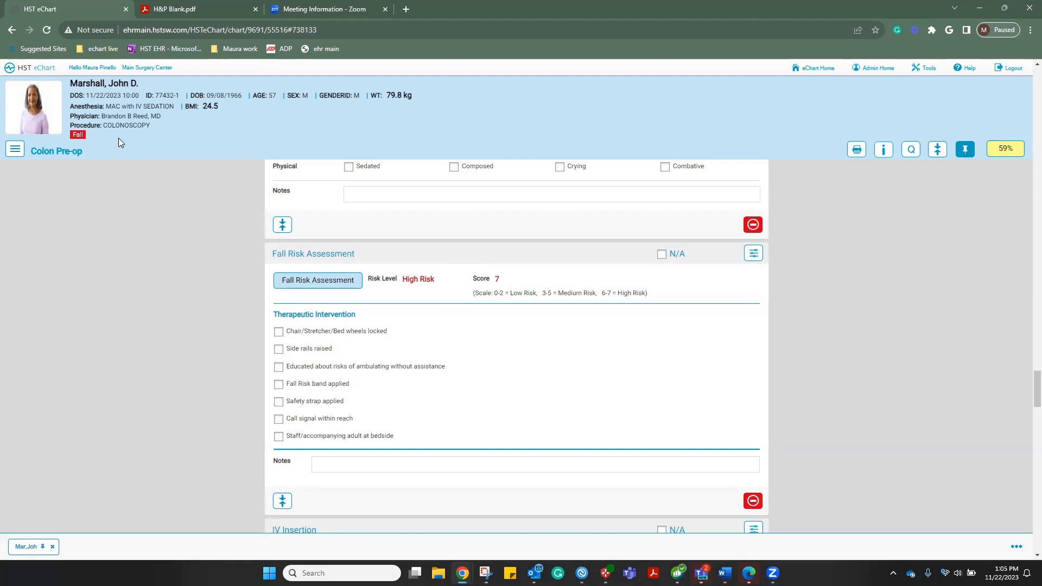
Check wheels locked, side rails raised, risk education, Fall Risk band applied and call signal within reach
scroll(163, 266, "down", 1)
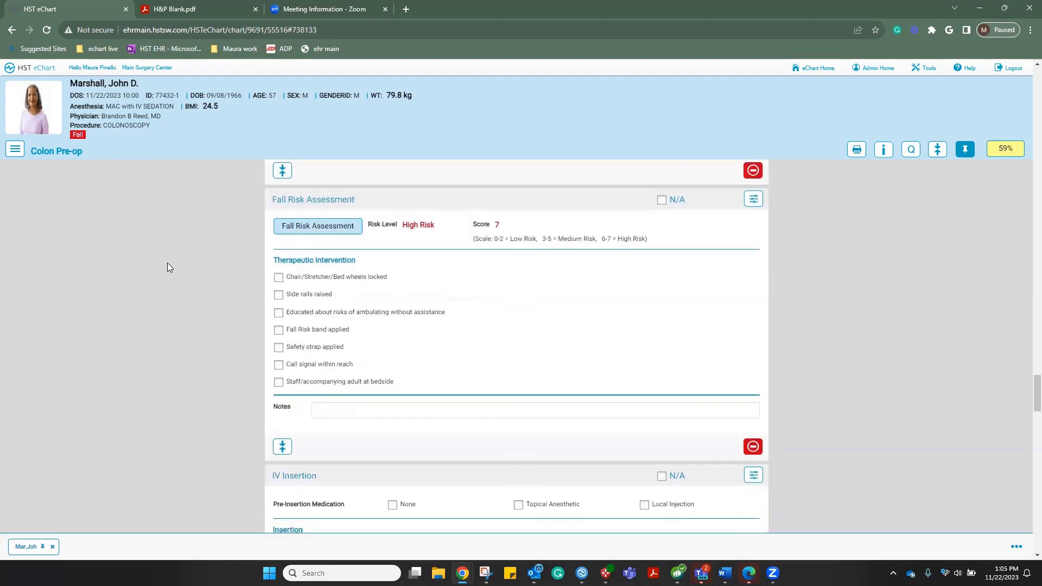
left_click(278, 278)
left_click(278, 295)
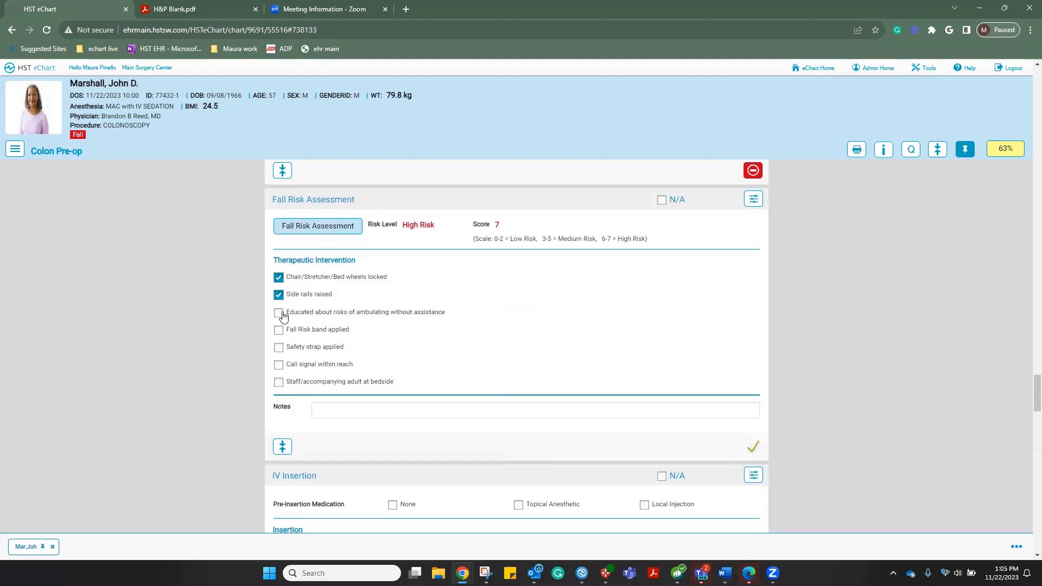
left_click(279, 313)
left_click(278, 330)
left_click(278, 365)
scroll(176, 324, "down", 2)
scroll(176, 324, "down", 1)
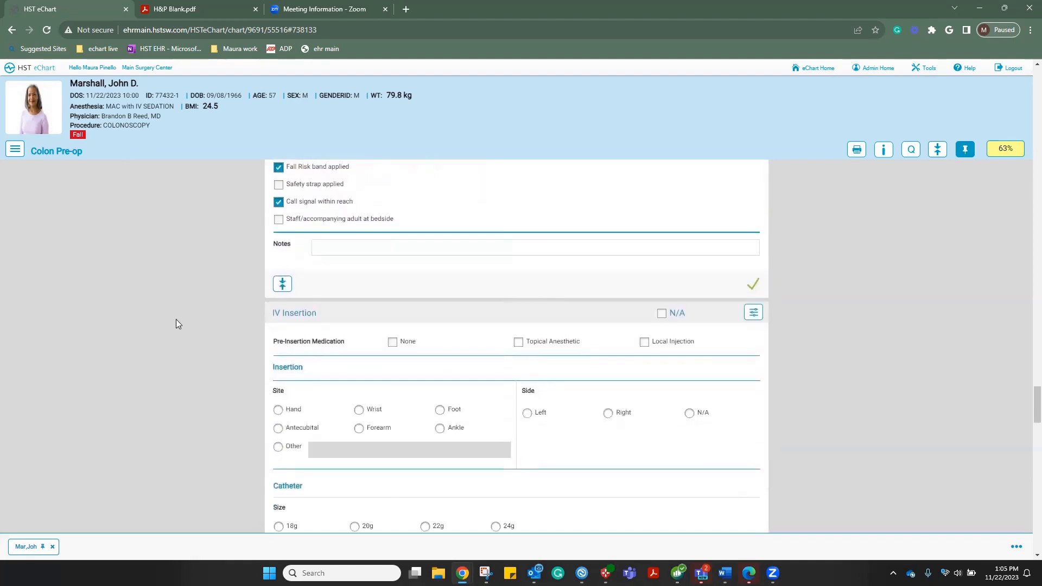
scroll(176, 324, "down", 2)
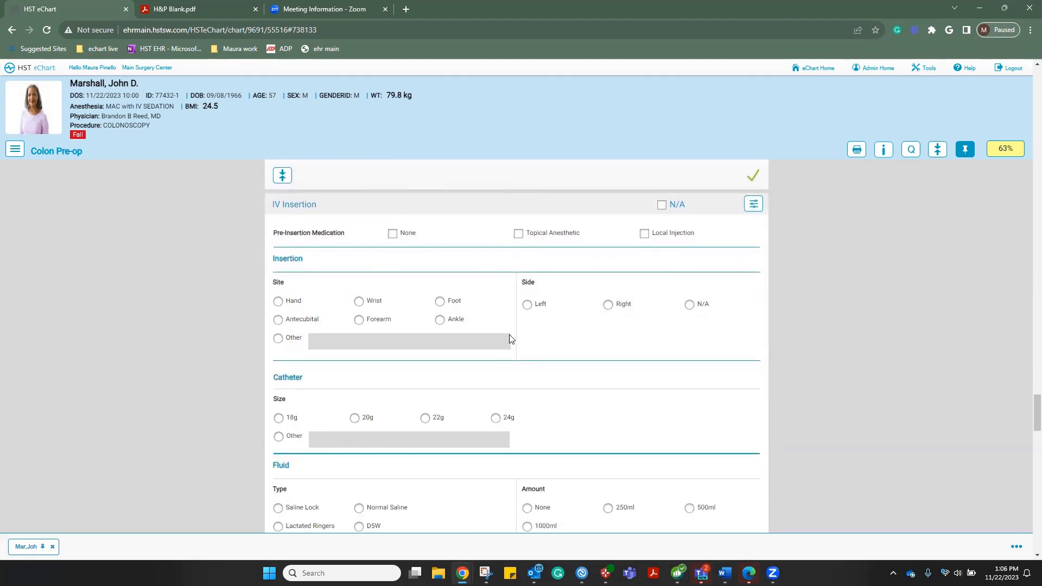
scroll(494, 346, "down", 2)
scroll(494, 348, "down", 5)
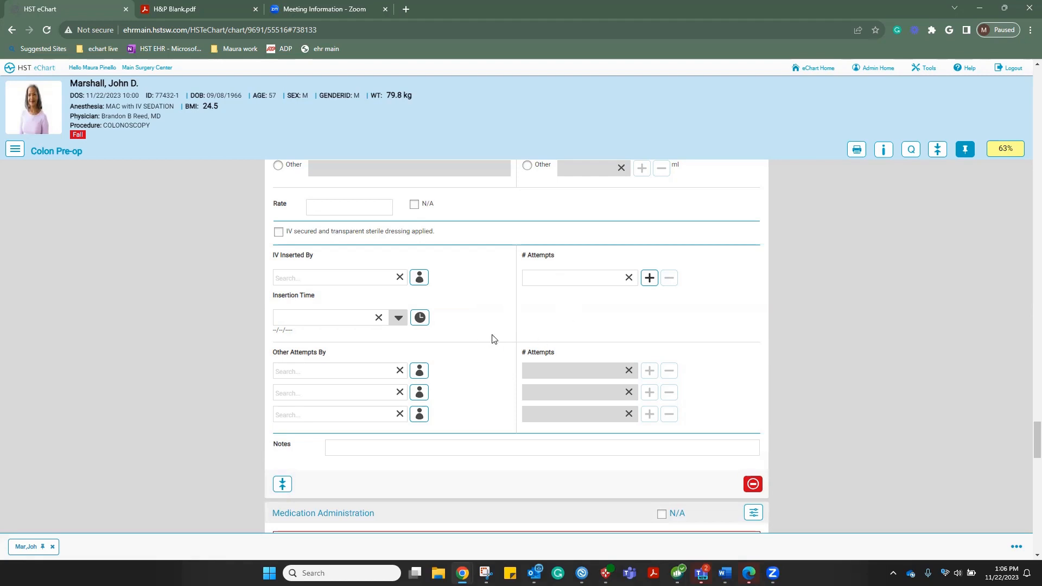
Scroll past Medication Administration and the Pre-op Surgical Safety Checklist to Patient Status
scroll(494, 339, "down", 5)
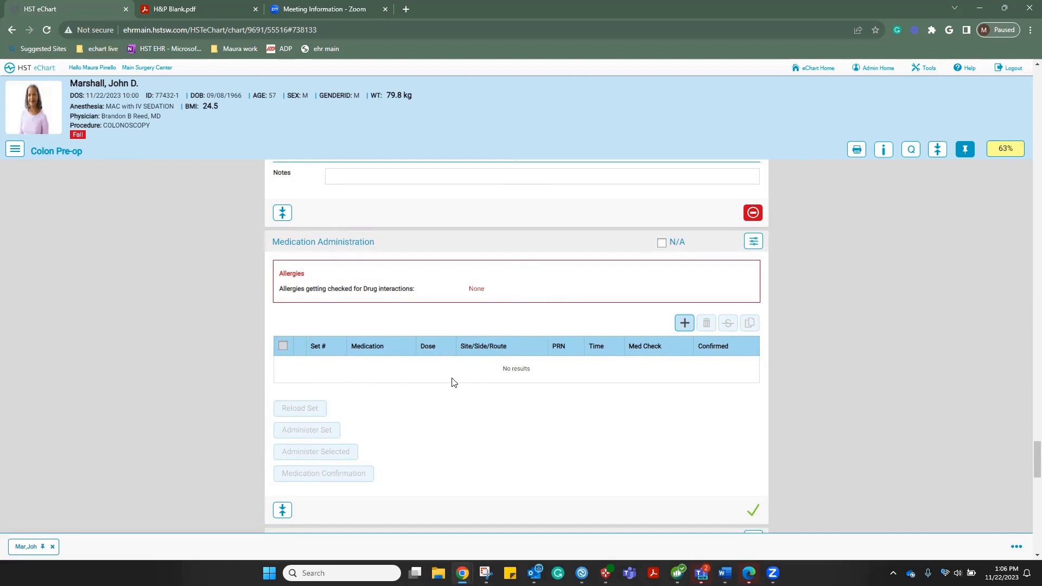
scroll(454, 382, "down", 1)
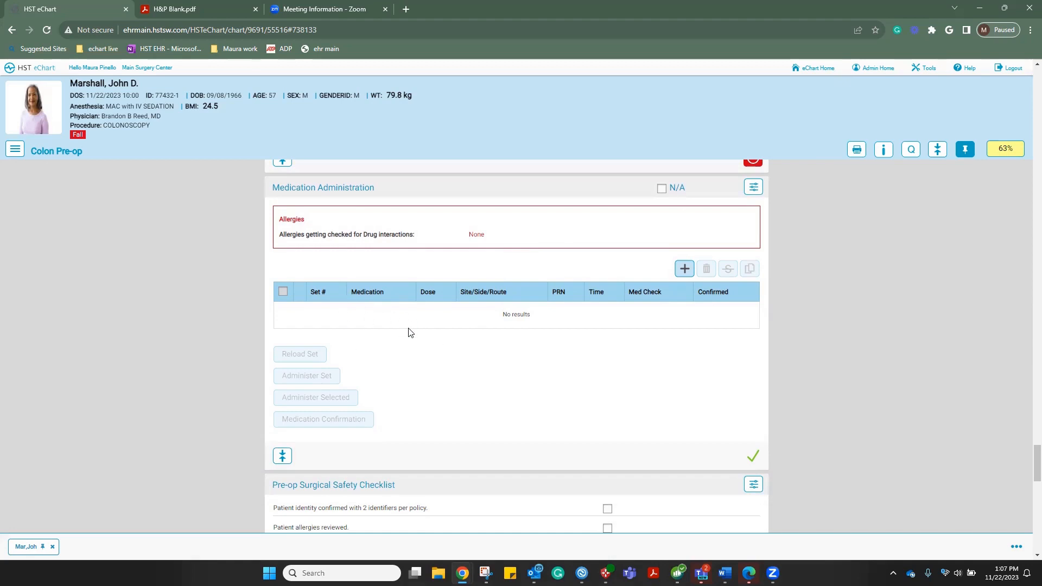
scroll(409, 332, "down", 3)
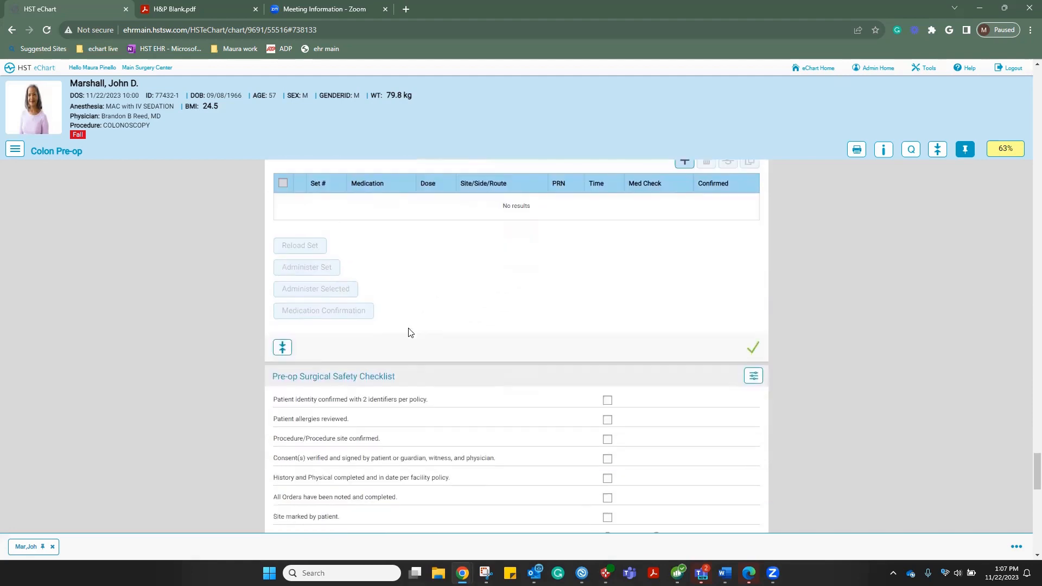
scroll(418, 353, "down", 1)
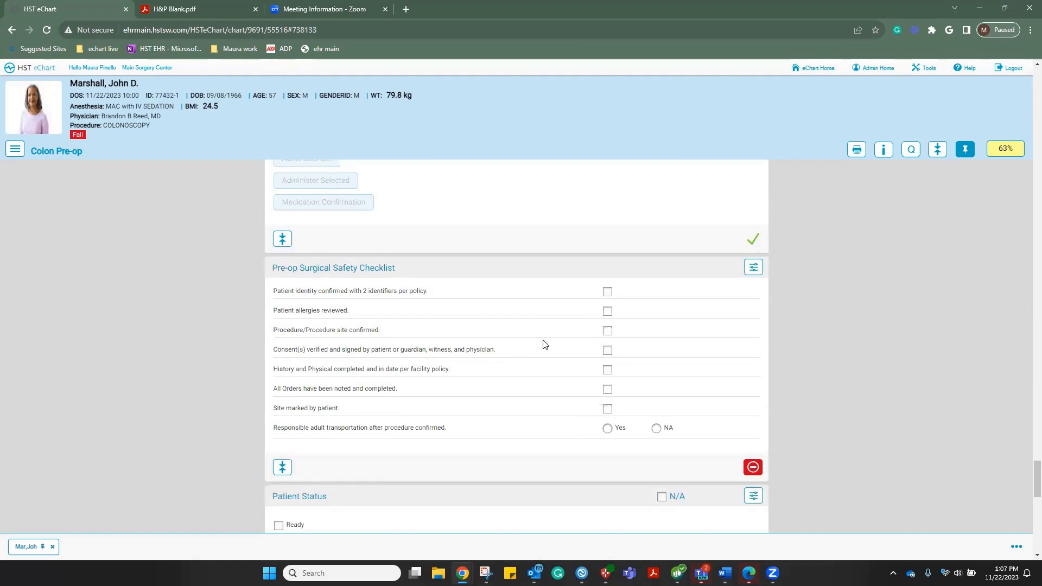
scroll(546, 344, "down", 4)
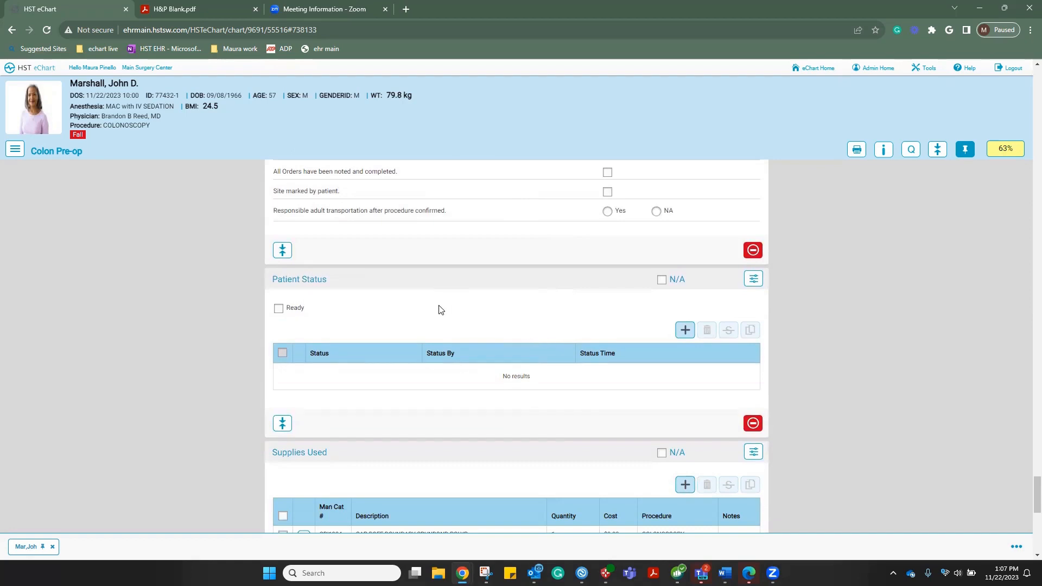
Mark the patient Ready and add a Ready for Anesthesia status at 13:07 by the current user
left_click(279, 308)
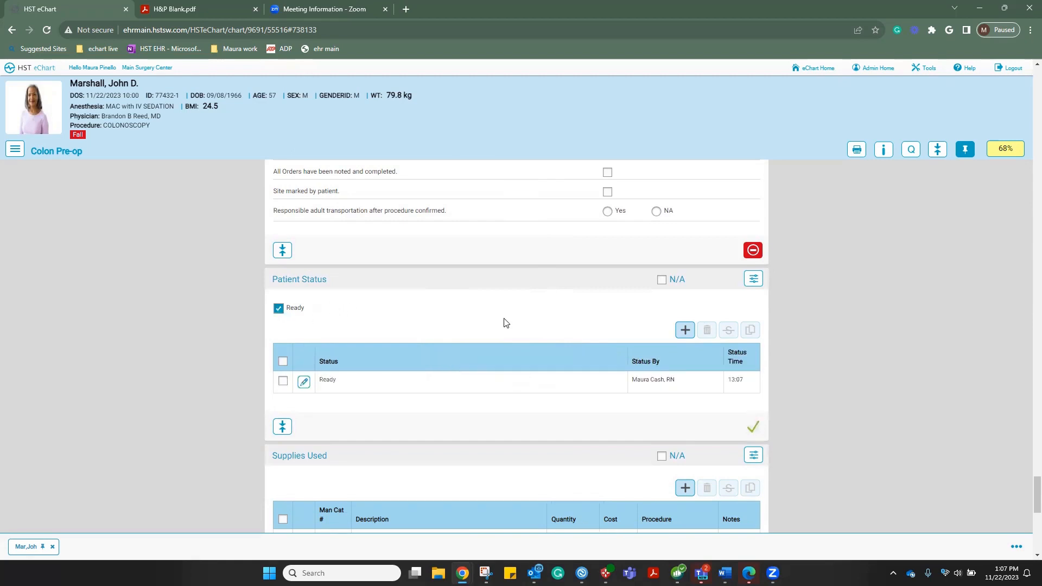
left_click(685, 331)
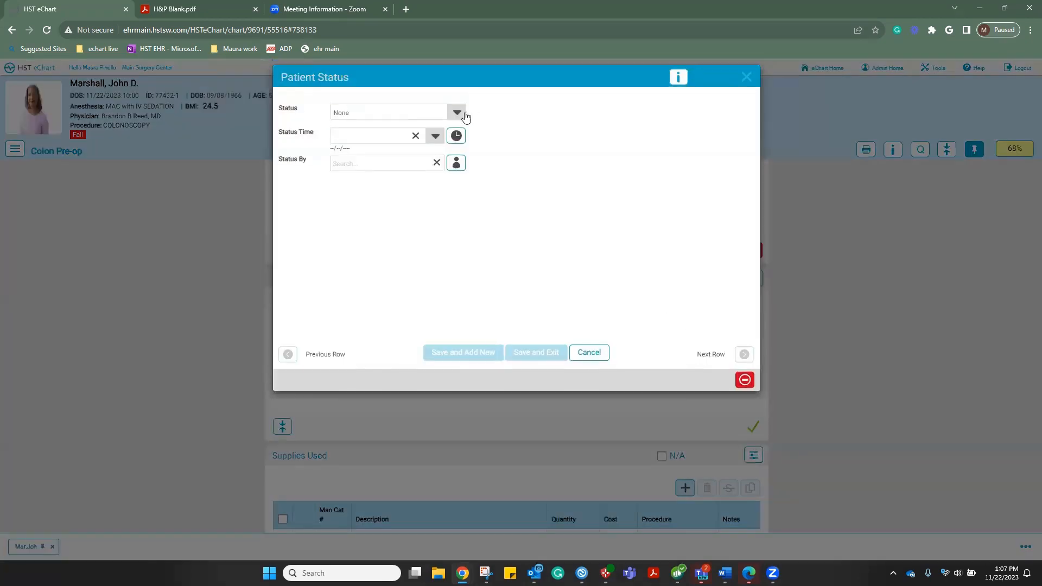
left_click(457, 113)
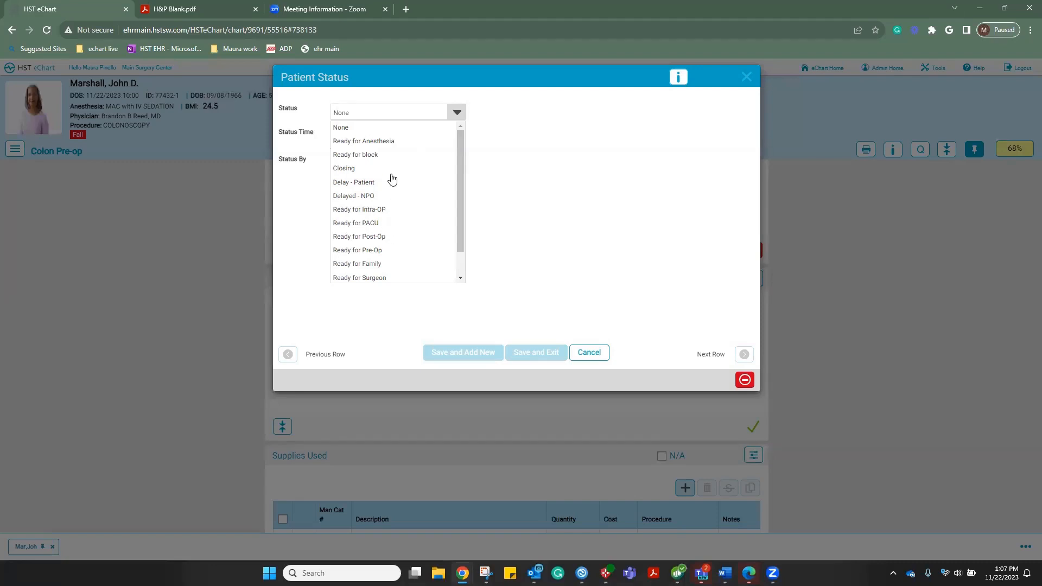
left_click(546, 232)
left_click(456, 136)
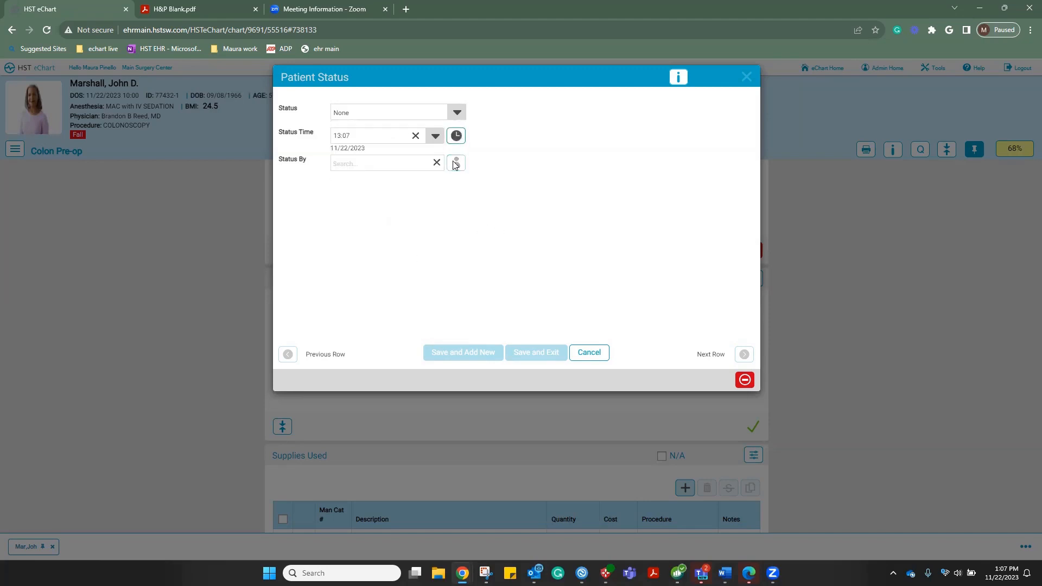
left_click(456, 163)
left_click(457, 112)
left_click(373, 142)
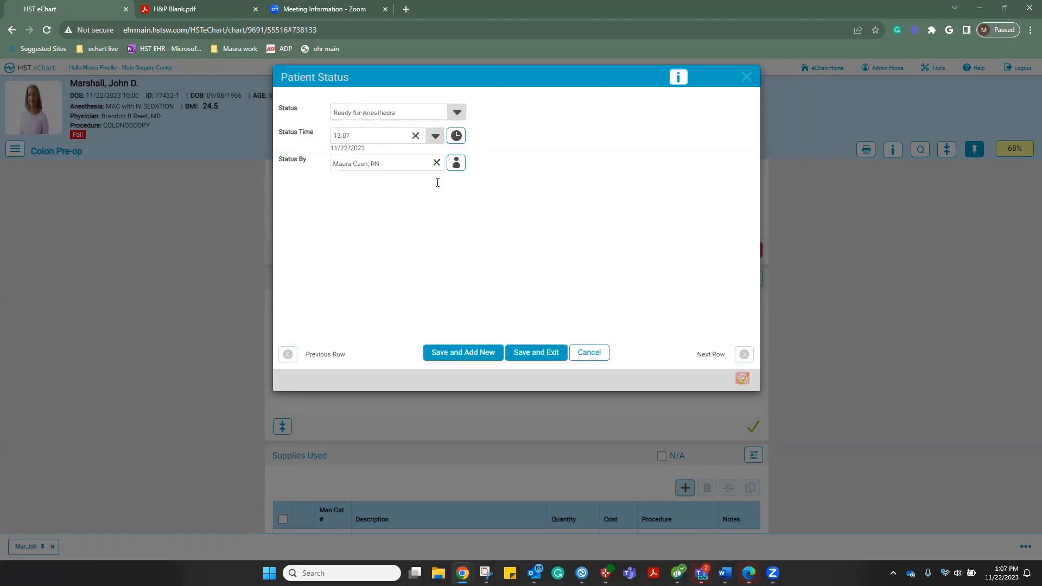
left_click(532, 353)
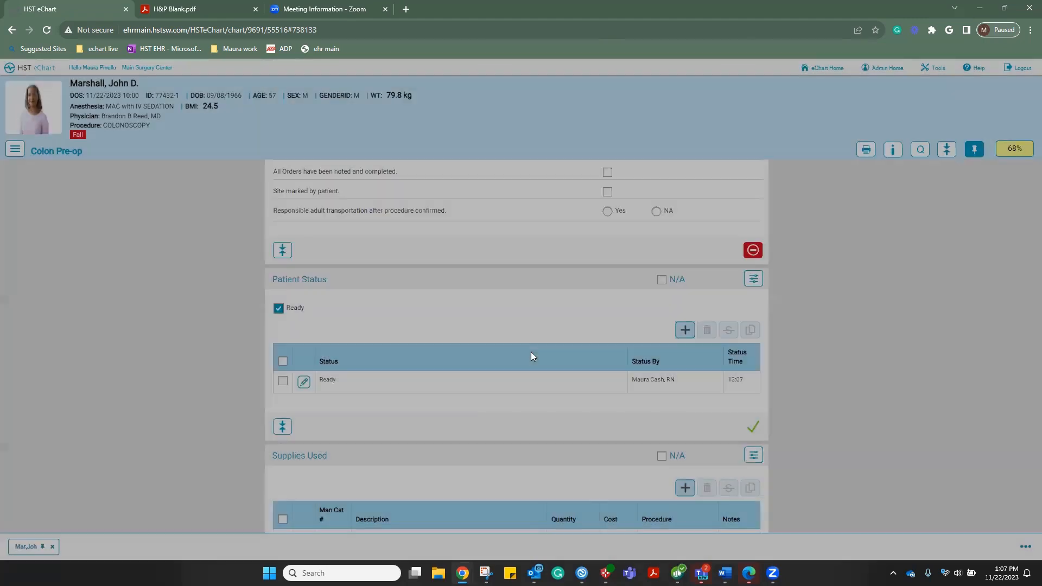
scroll(531, 352, "down", 4)
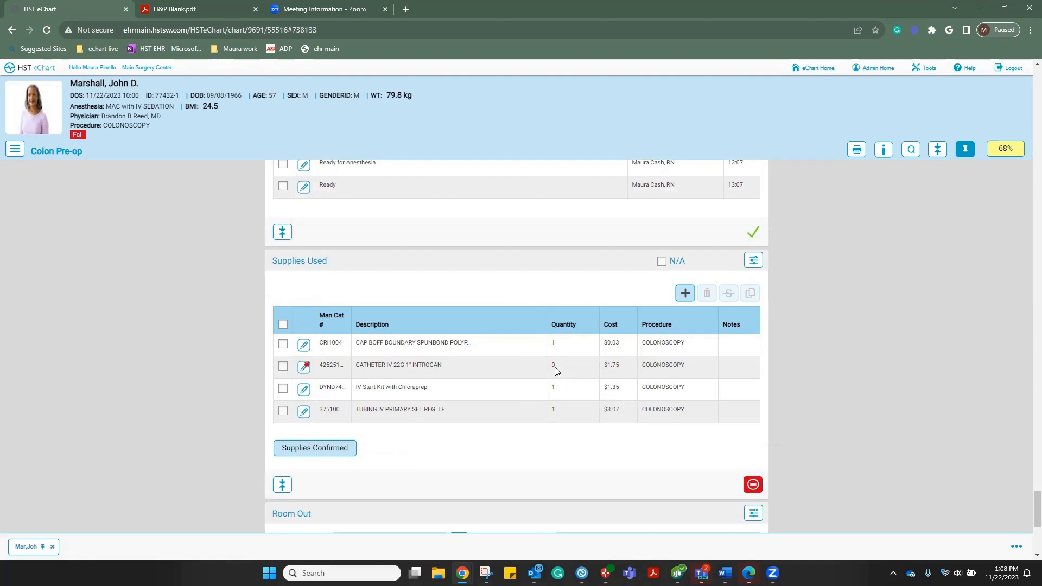
Set the 22G IV catheter quantity to 1 and confirm the supplies used
left_click(302, 367)
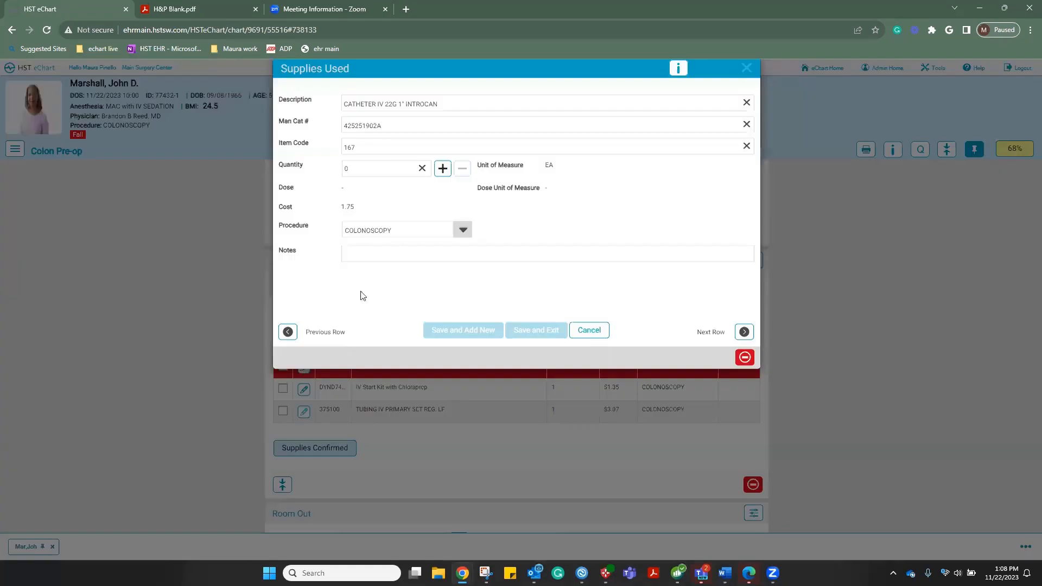
left_click(443, 177)
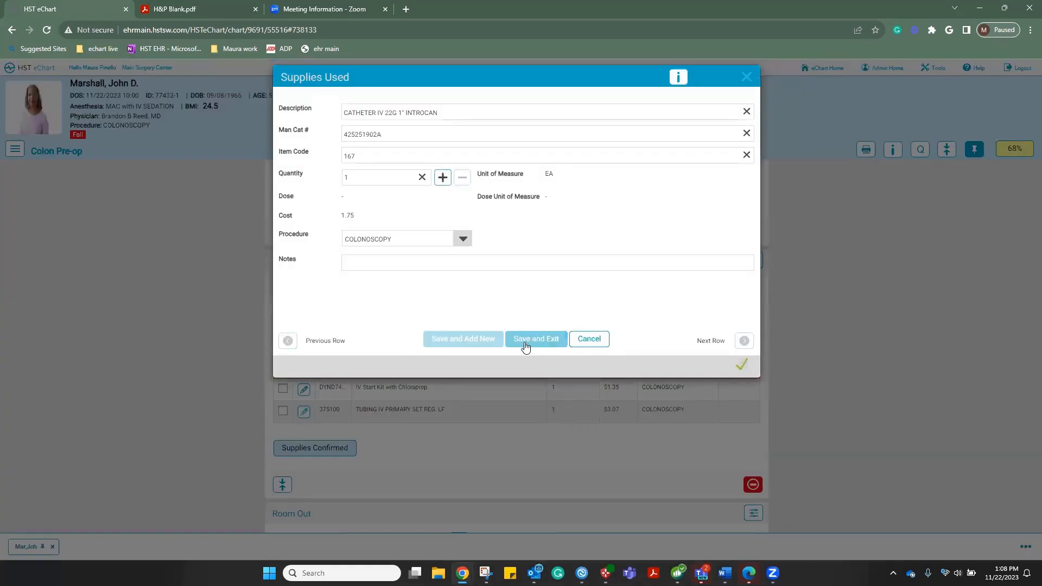
left_click(525, 342)
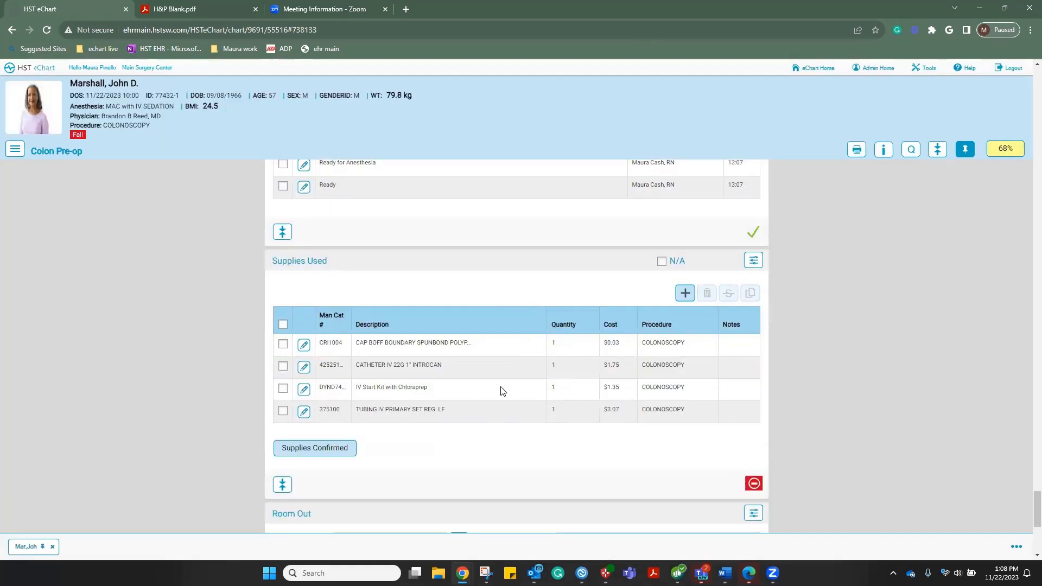
left_click(324, 449)
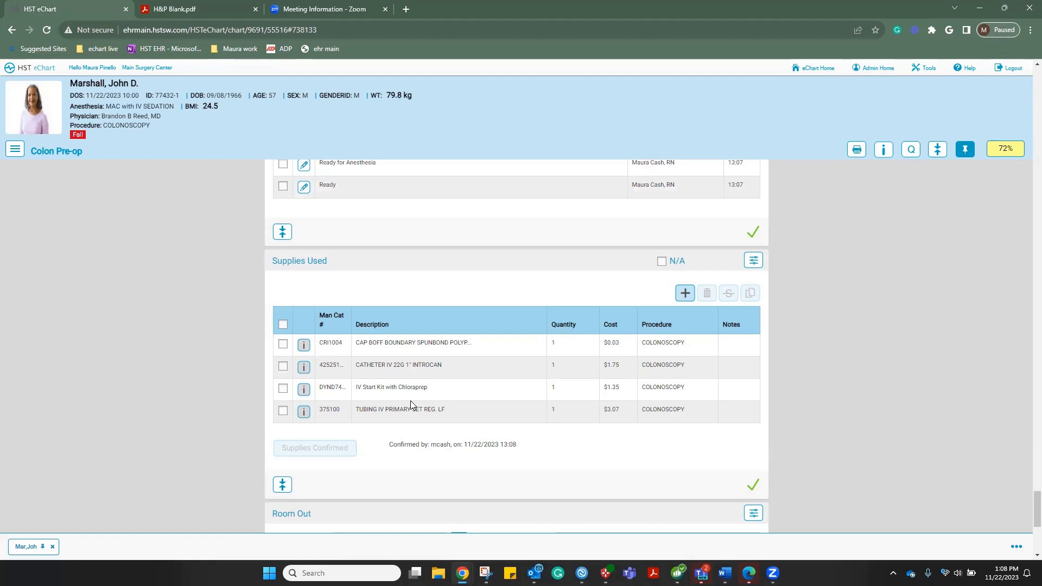
Duplicate the 22G IV catheter row, save the copy, and reconfirm the supplies list
left_click(283, 367)
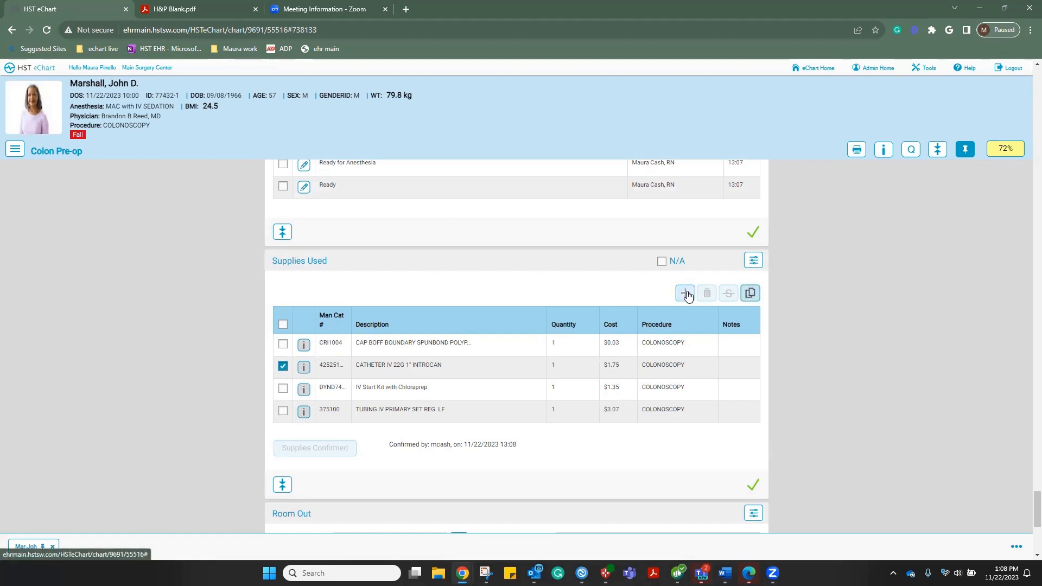
left_click(752, 295)
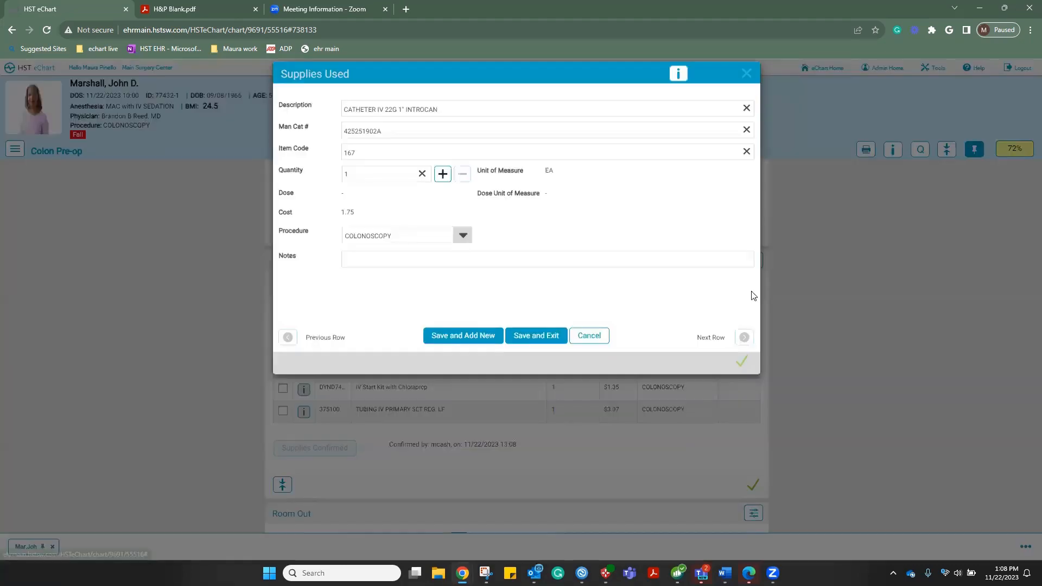
left_click(537, 341)
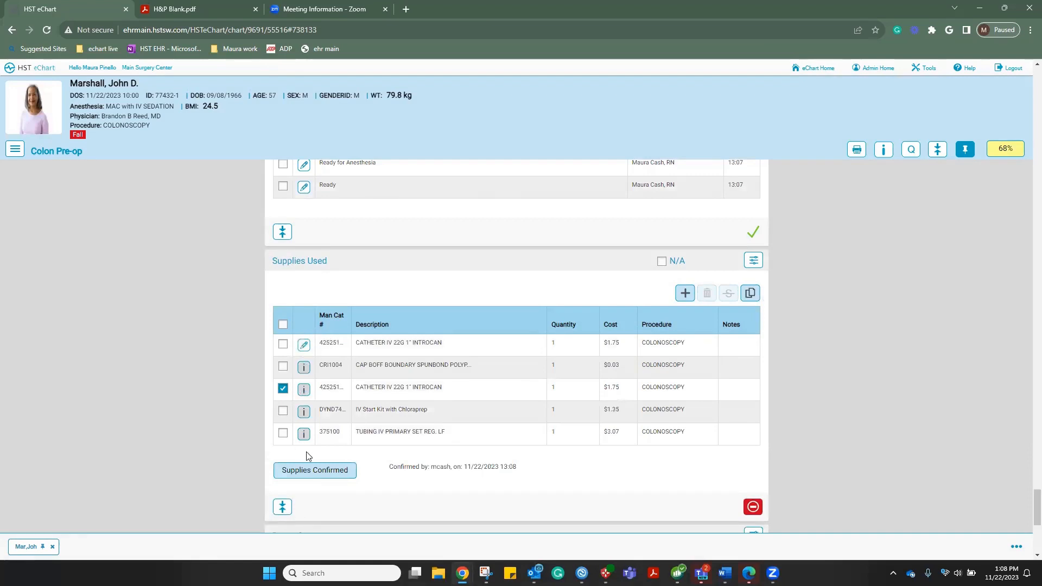
left_click(311, 469)
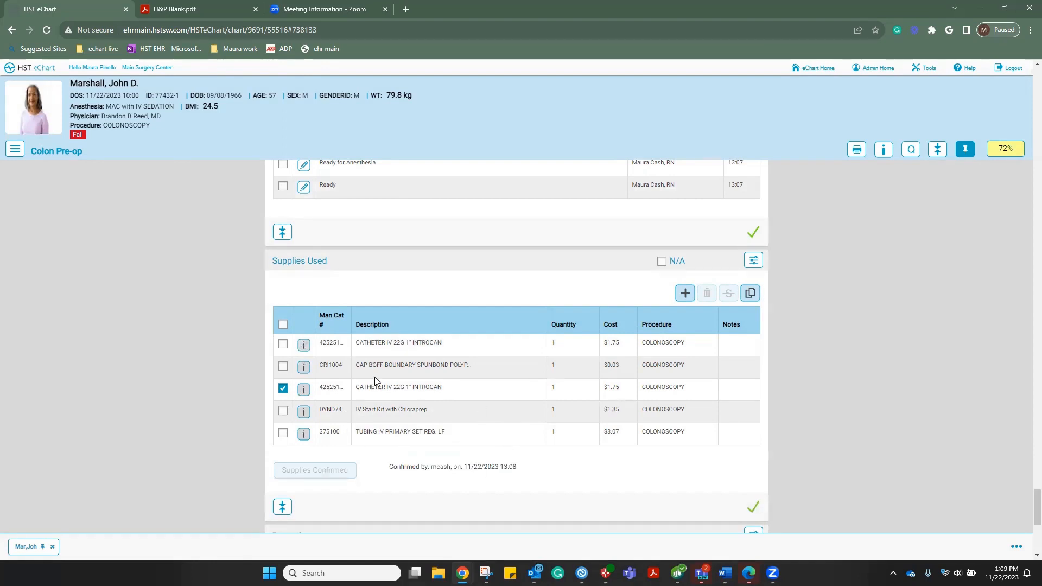
left_click(283, 389)
Scroll past the Staff table on the Colon Pre-op page and open the chart section list
scroll(500, 410, "down", 1)
scroll(500, 409, "down", 3)
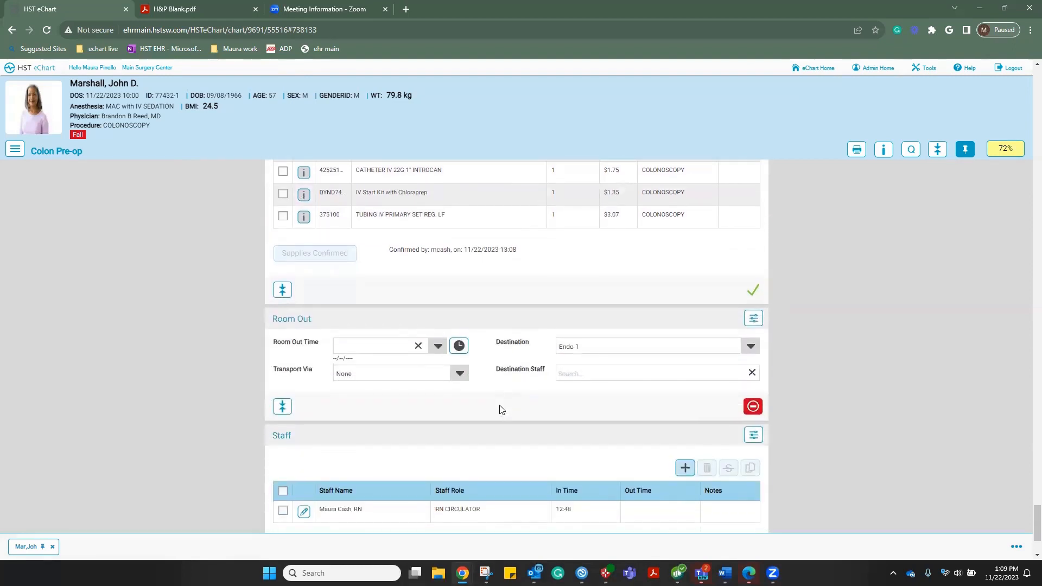
scroll(500, 410, "down", 1)
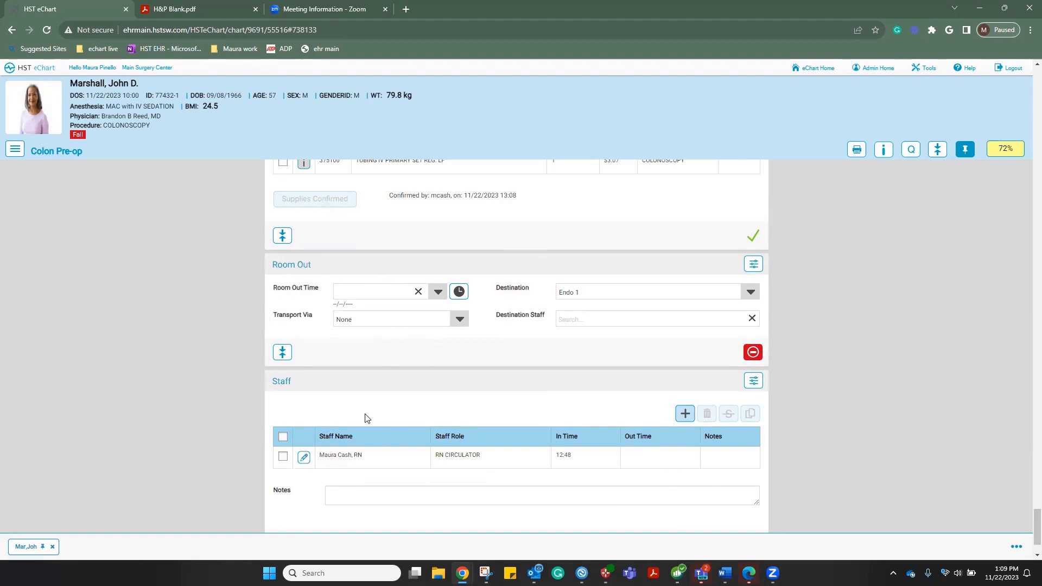
left_click(18, 153)
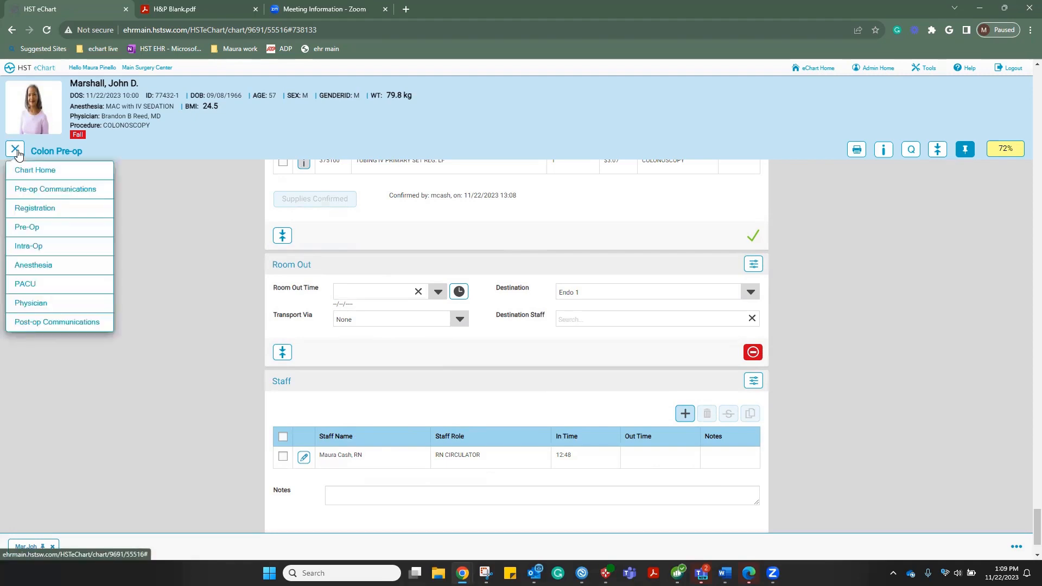
Go to Anesthesia to load the Sedation chart at Document Display with the 11/01/2023 H&P
left_click(31, 266)
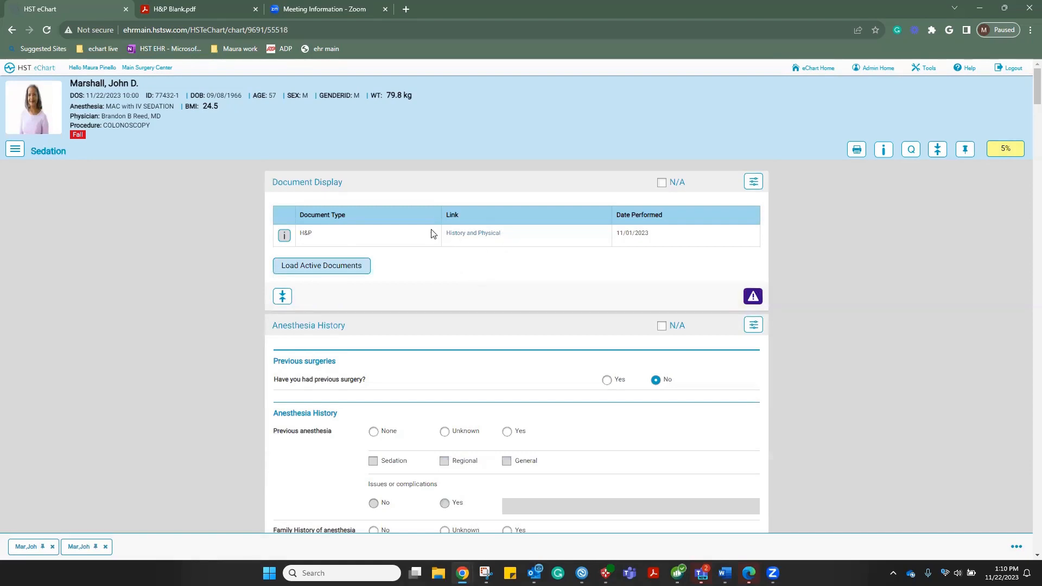
Mark Document Display reviewed and record no previous anesthesia and no family anesthesia complications
left_click(751, 295)
scroll(541, 291, "down", 2)
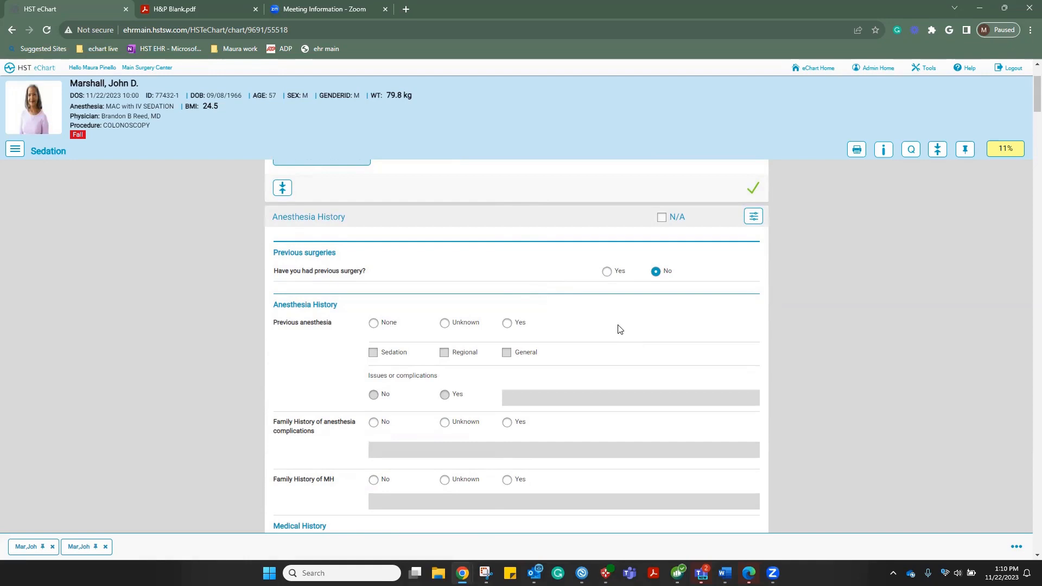
scroll(621, 329, "down", 1)
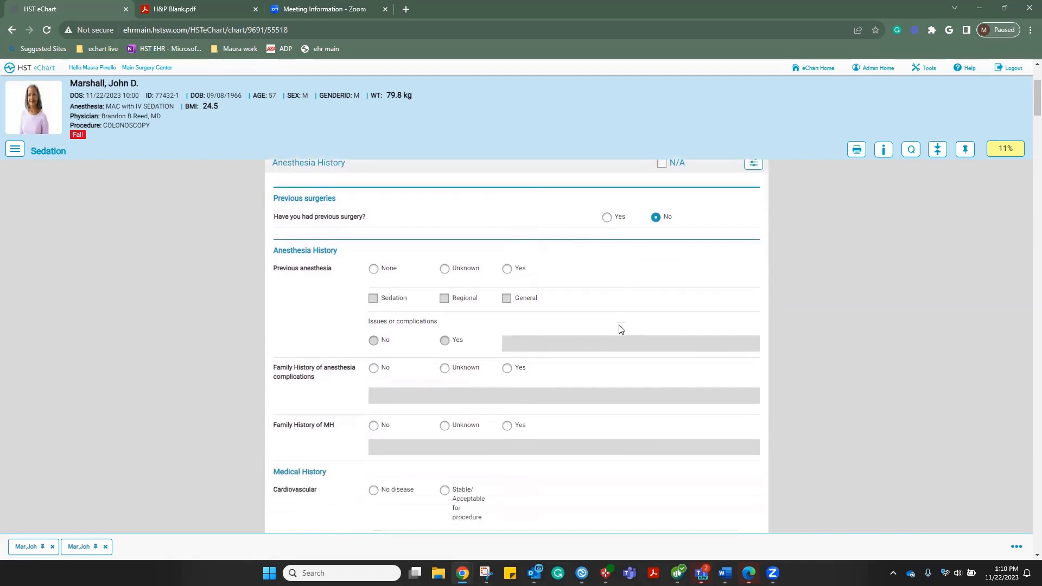
left_click(373, 270)
scroll(373, 272, "down", 1)
left_click(373, 314)
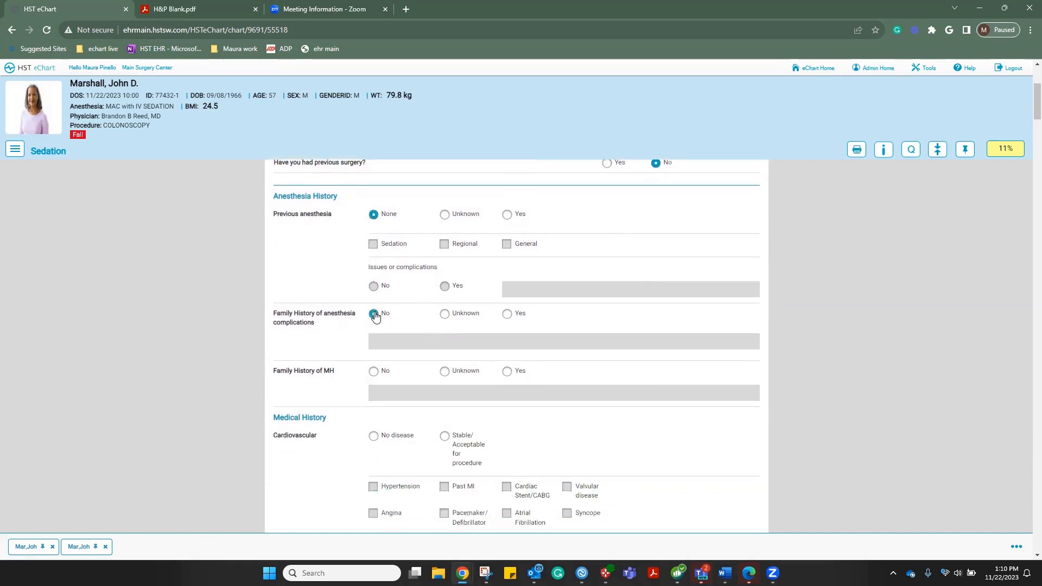
scroll(376, 315, "down", 1)
scroll(375, 317, "down", 2)
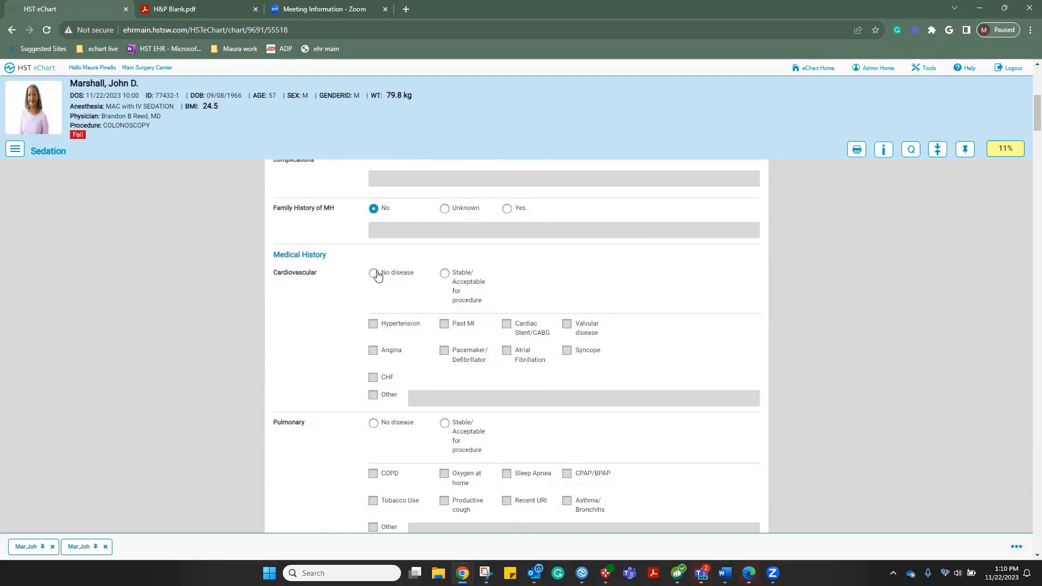
Record no cardiovascular, pulmonary, neuro/musculoskeletal or hematologic disease; GI/Renal/Endocrine stable with Hyperlipidemia
left_click(443, 275)
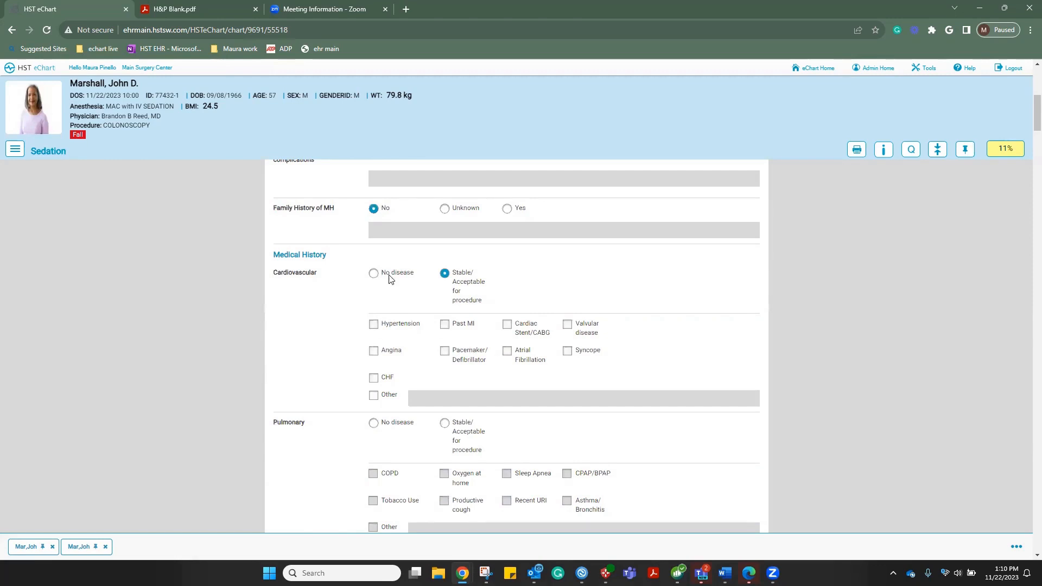
left_click(374, 274)
scroll(375, 277, "down", 3)
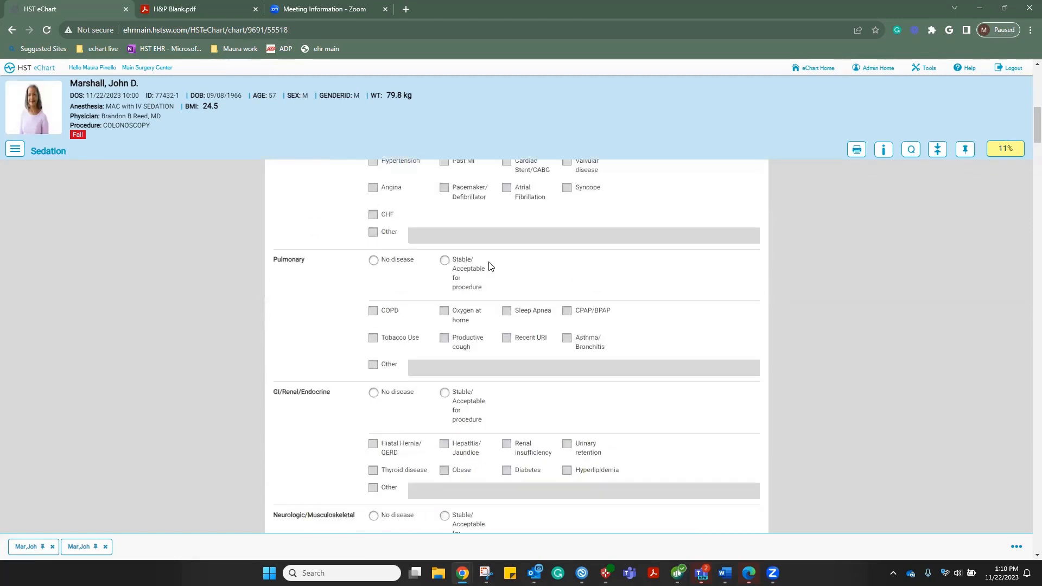
left_click(374, 263)
scroll(373, 265, "down", 2)
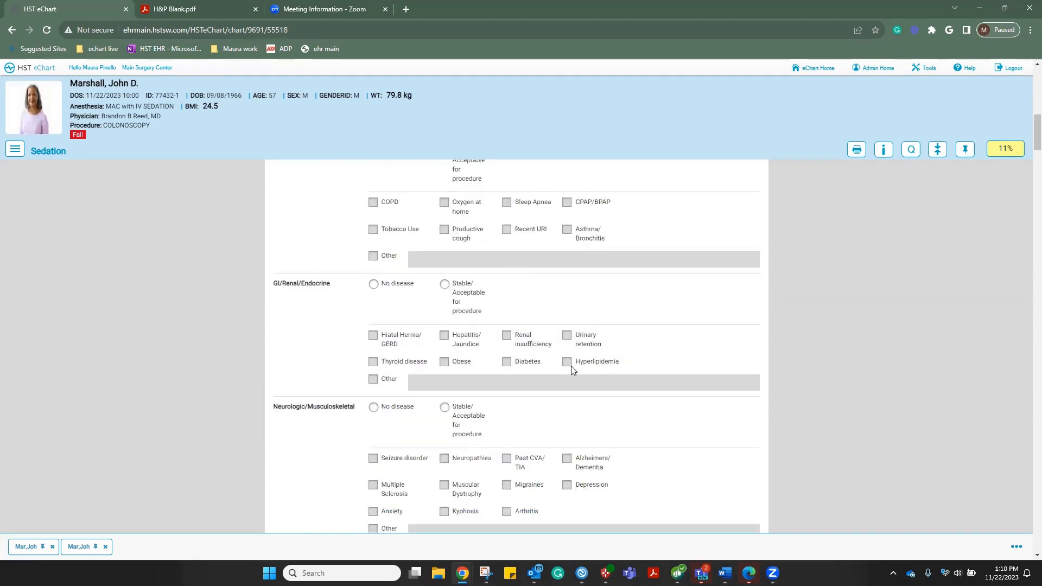
left_click(444, 284)
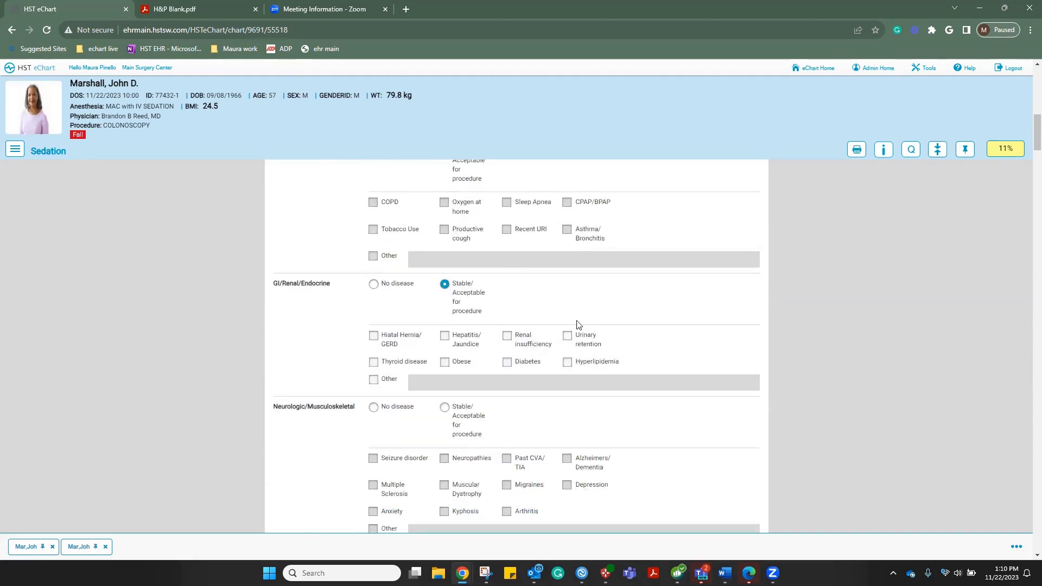
left_click(568, 363)
scroll(562, 376, "down", 2)
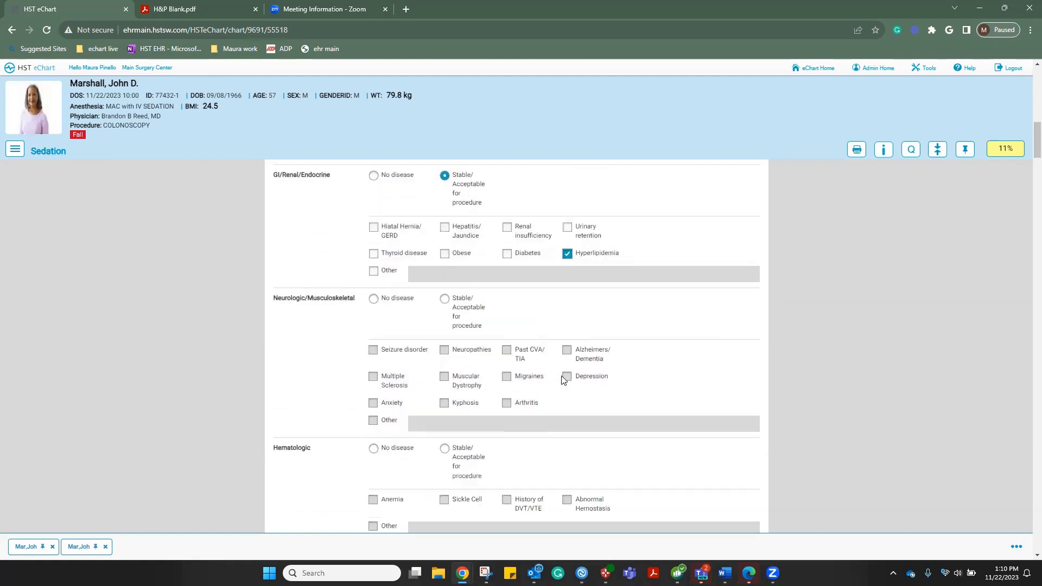
left_click(373, 300)
scroll(379, 320, "down", 2)
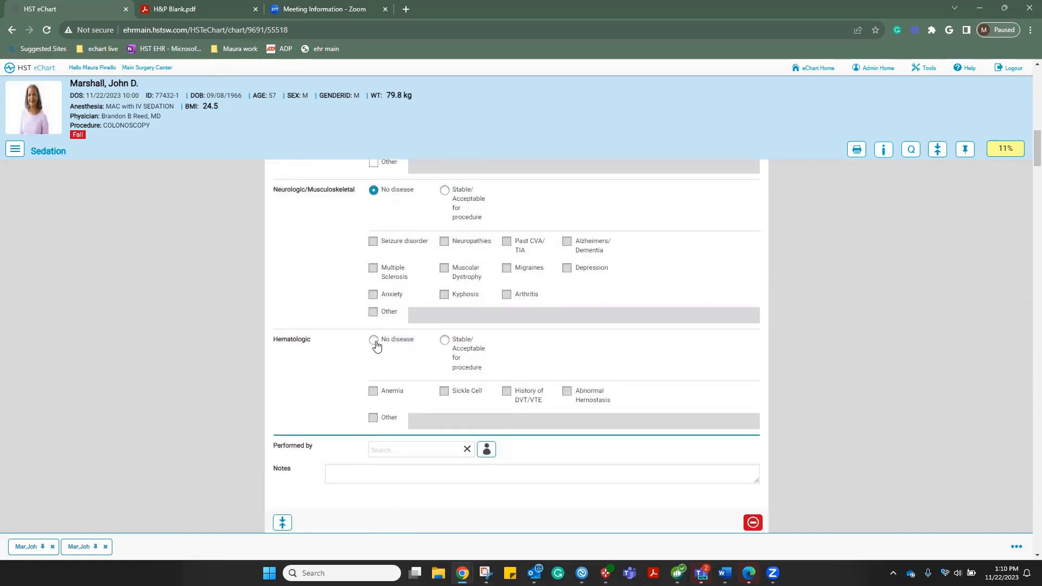
left_click(374, 340)
Search for and select the performing provider in the Anesthesia History's Performed by field
left_click(431, 449)
type("bro")
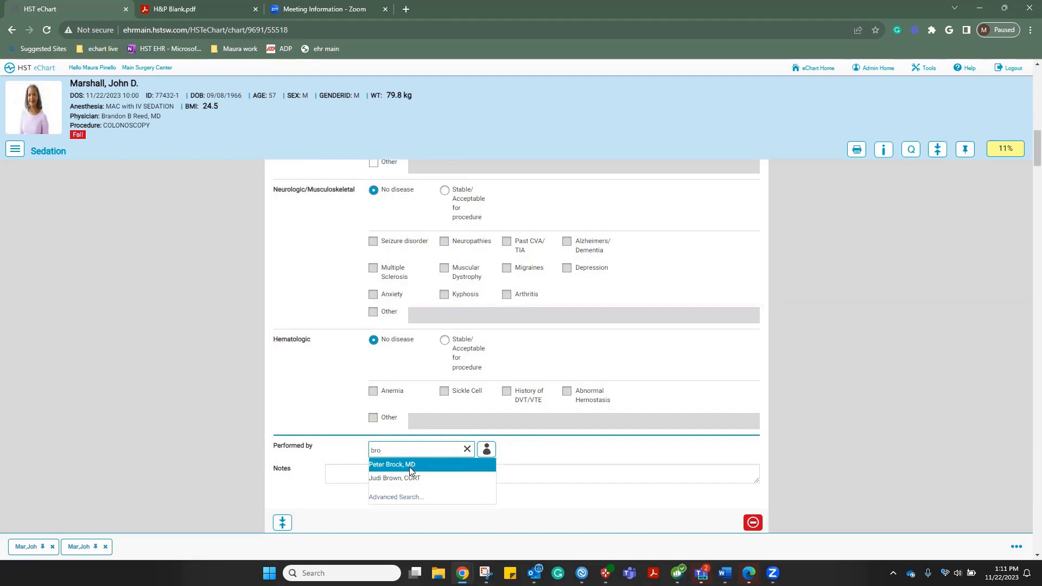
left_click(410, 466)
scroll(541, 465, "down", 5)
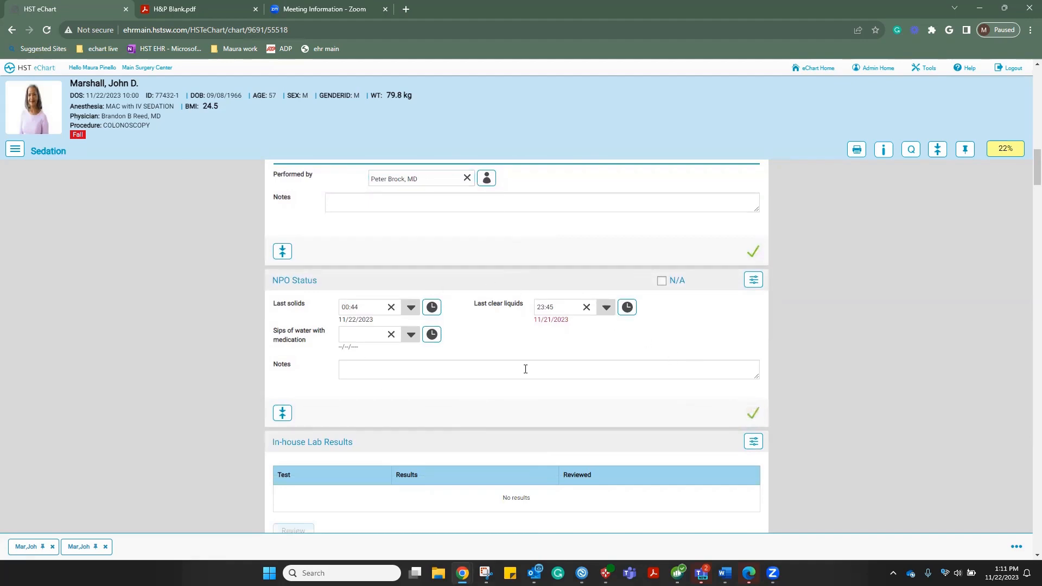
scroll(525, 368, "down", 2)
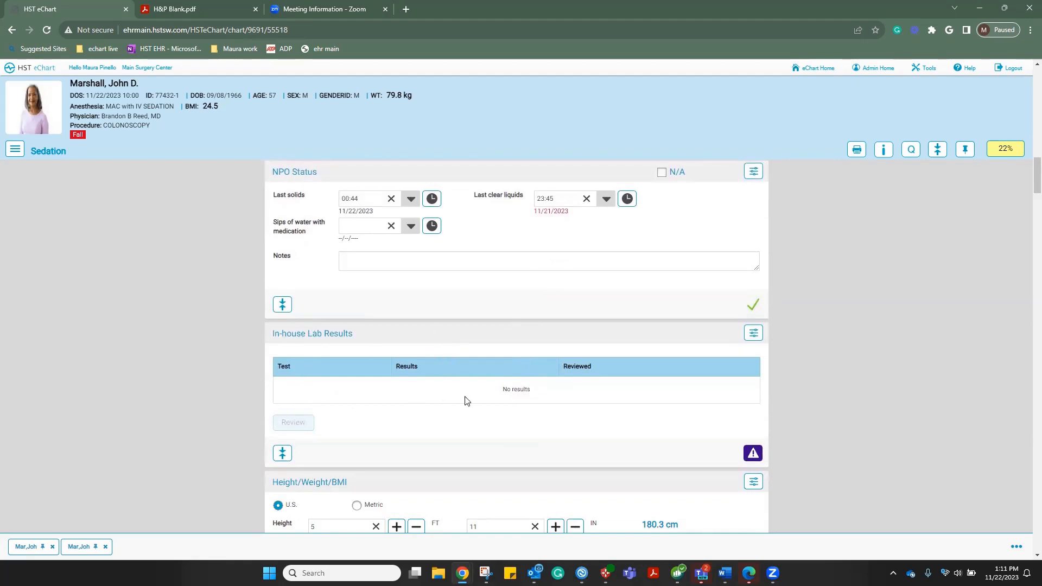
scroll(526, 404, "down", 1)
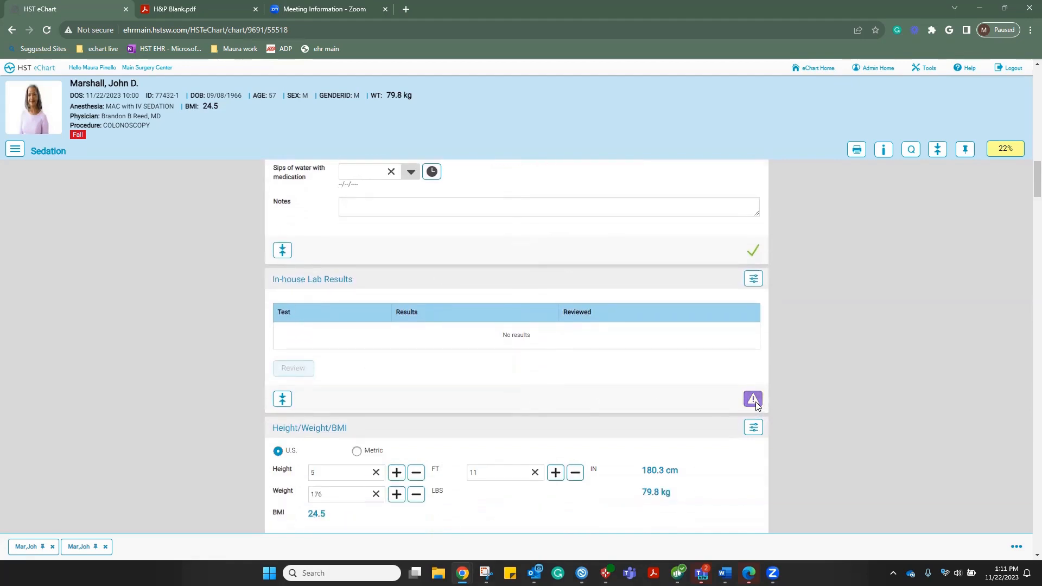
Confirm Height/Weight/BMI and mark the History and Physical and home medications as reviewed
scroll(586, 395, "down", 3)
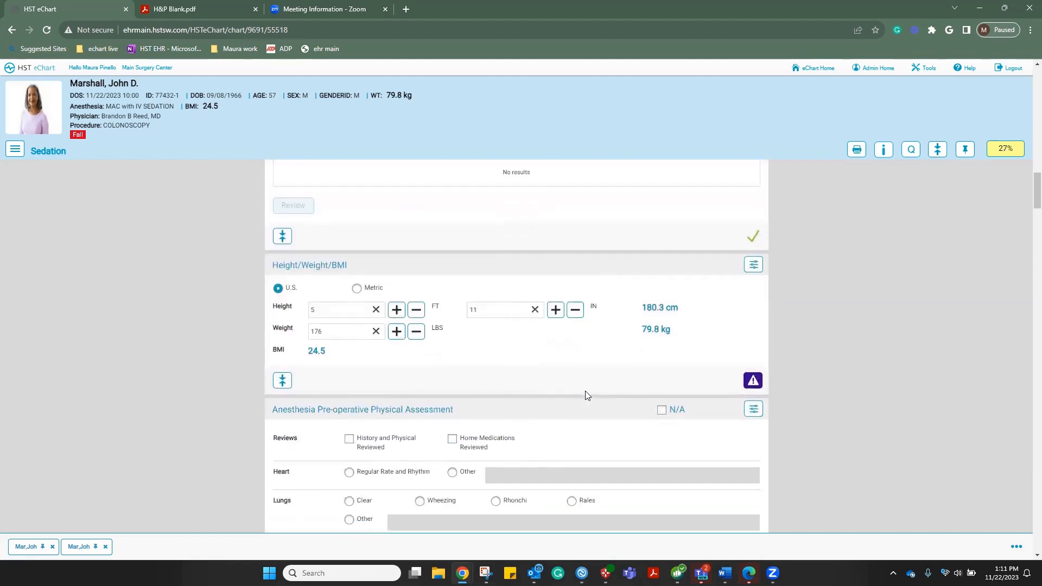
left_click(753, 381)
scroll(582, 376, "down", 1)
scroll(582, 376, "down", 2)
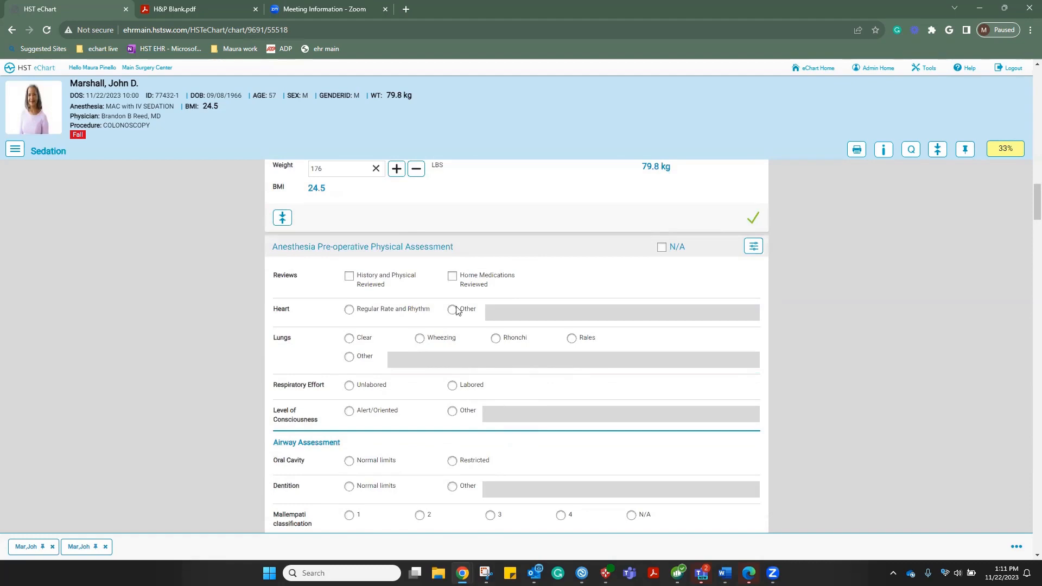
left_click(347, 278)
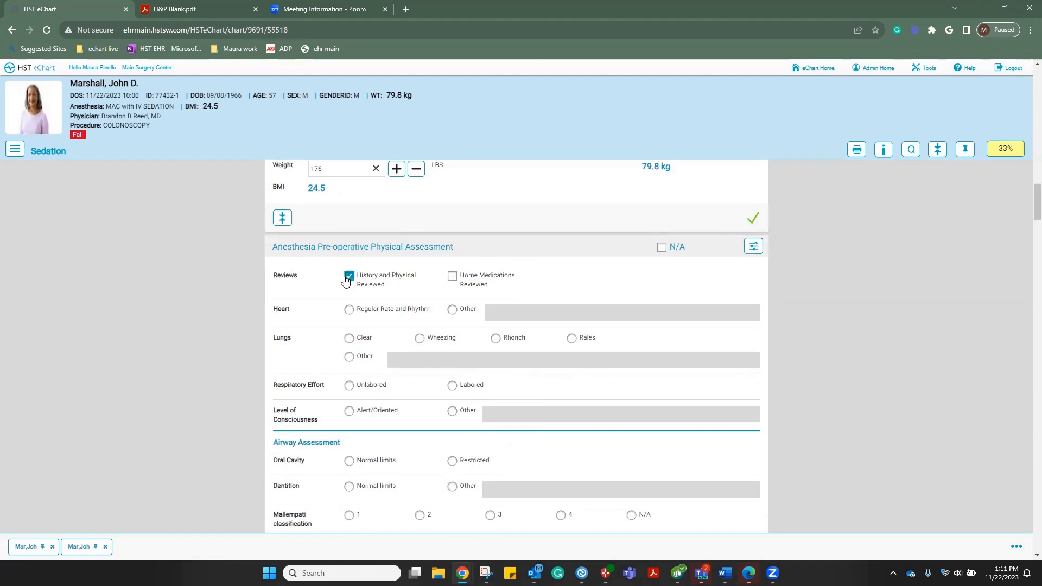
left_click(453, 276)
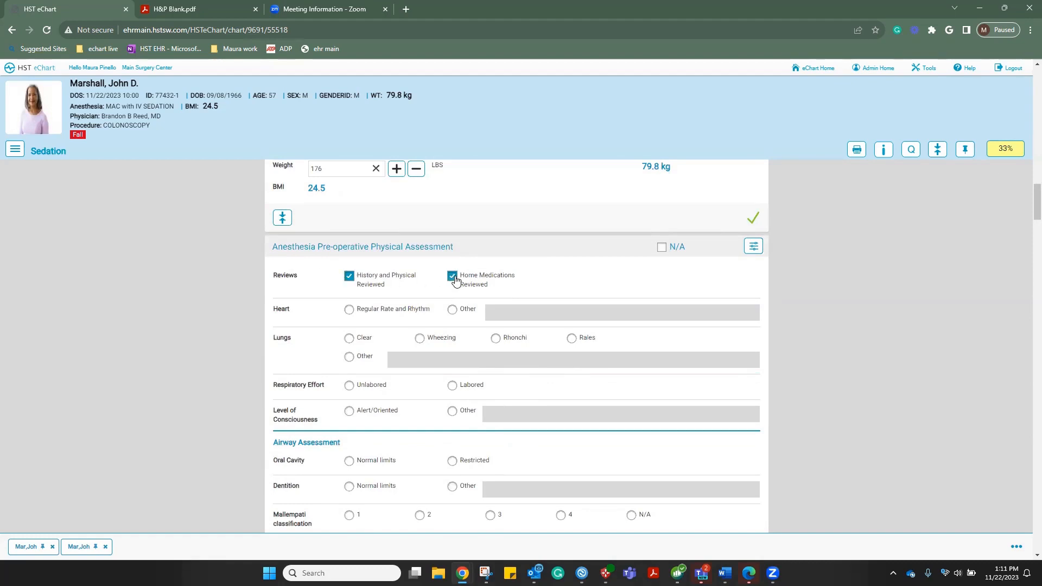
Record regular heart rhythm, clear lungs, unlabored breathing, alert and oriented, normal oral cavity and dentition
left_click(349, 312)
left_click(349, 341)
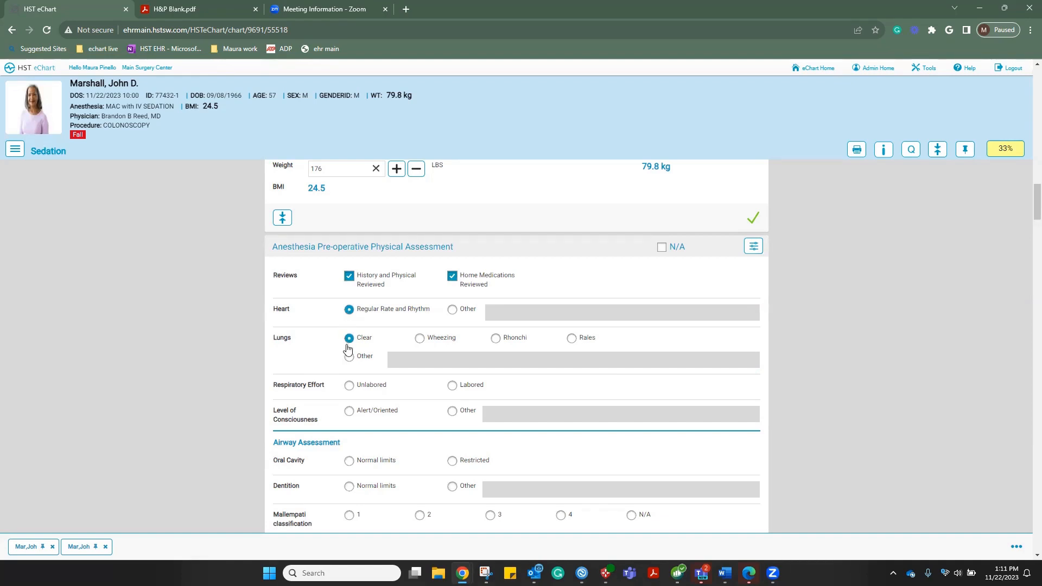
left_click(349, 386)
left_click(349, 411)
scroll(485, 386, "down", 2)
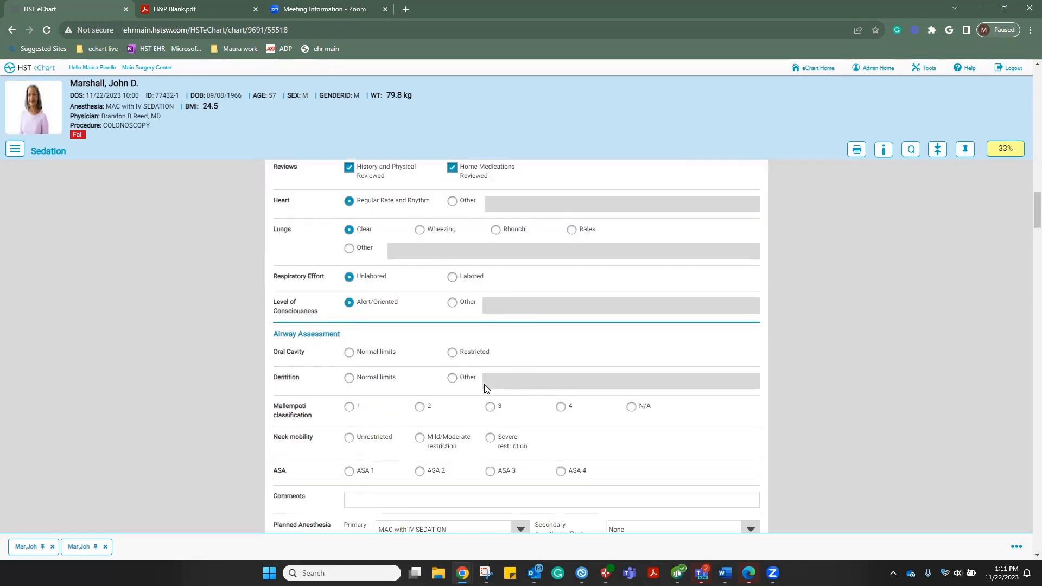
left_click(349, 353)
left_click(349, 379)
Set Mallampati class 2, mild/moderate neck mobility restriction, and ASA class 1
left_click(420, 408)
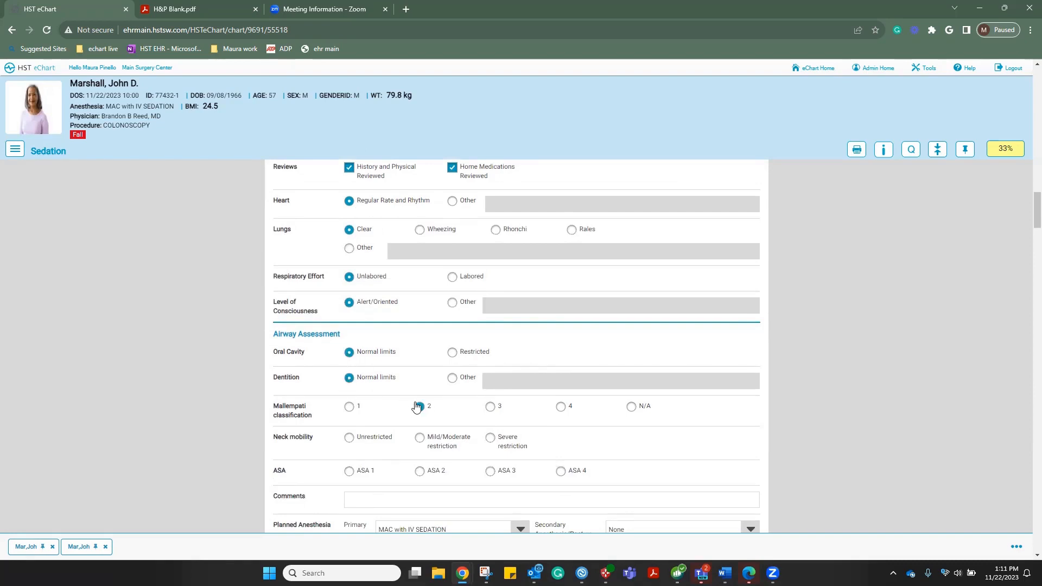
left_click(421, 438)
scroll(357, 422, "down", 1)
left_click(354, 418)
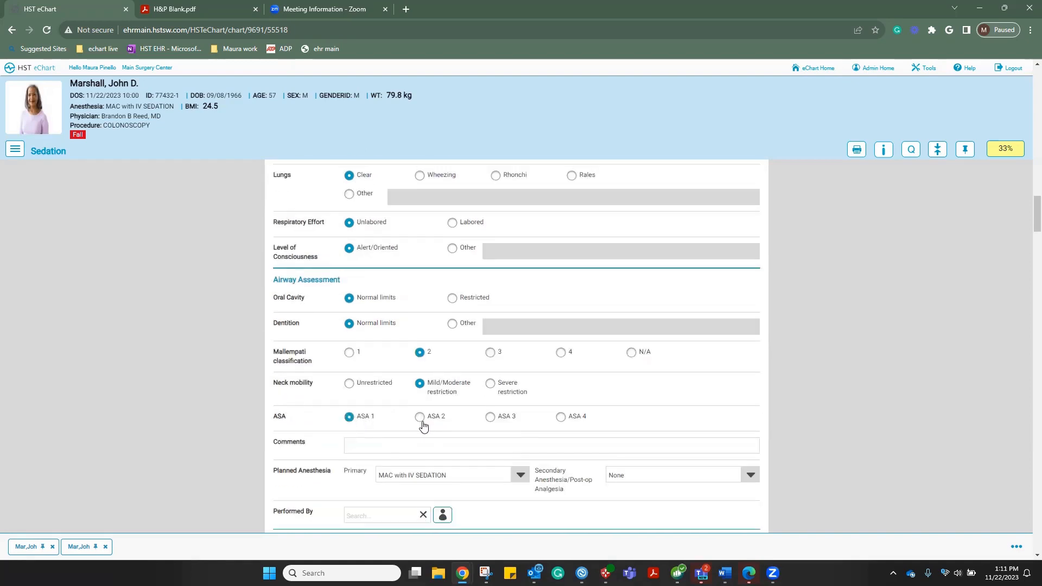
scroll(423, 426, "down", 1)
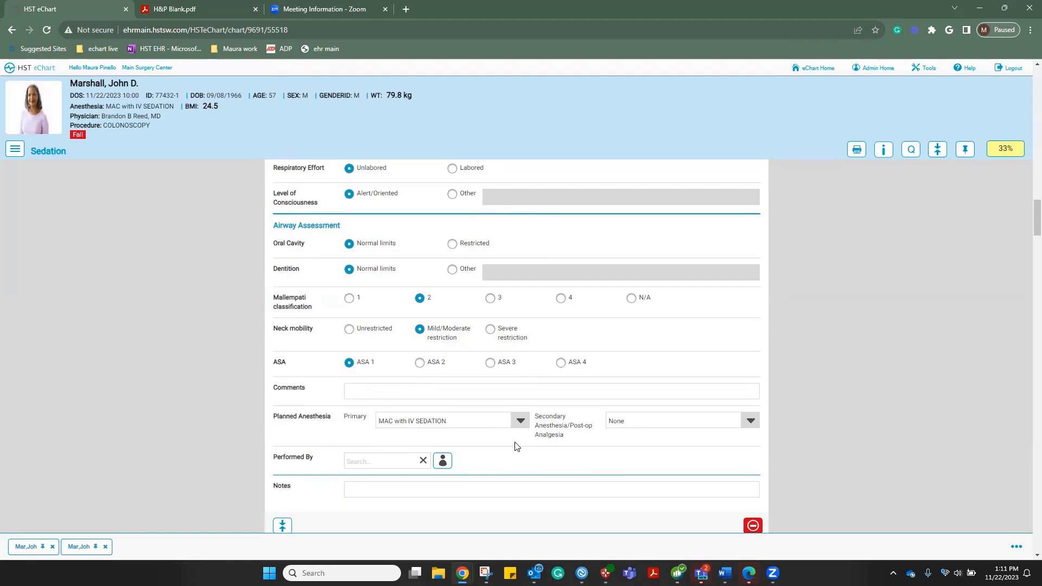
scroll(516, 446, "down", 1)
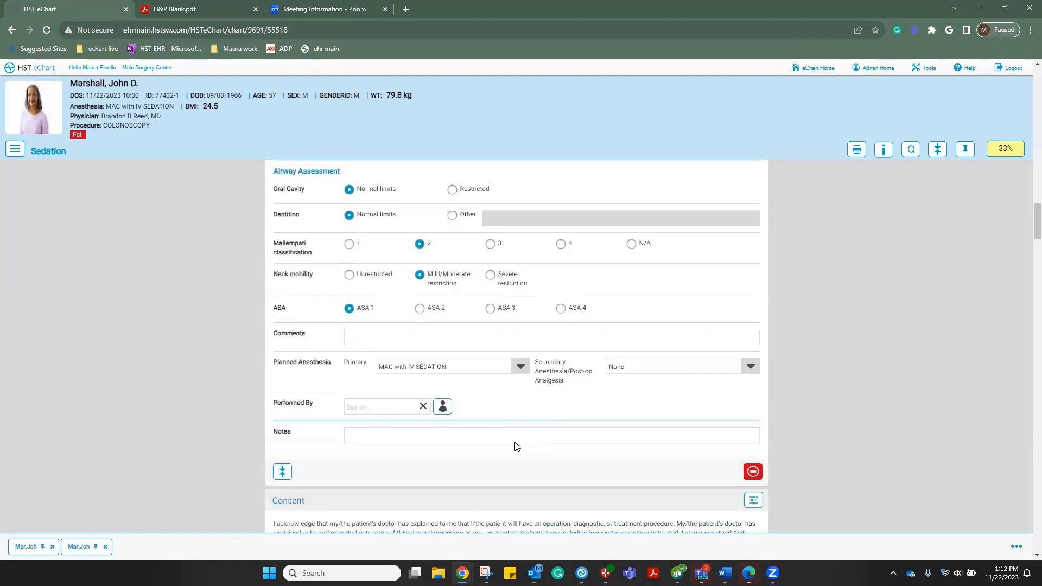
Search for and choose the performing provider for the pre-operative physical assessment
left_click(389, 403)
type("br")
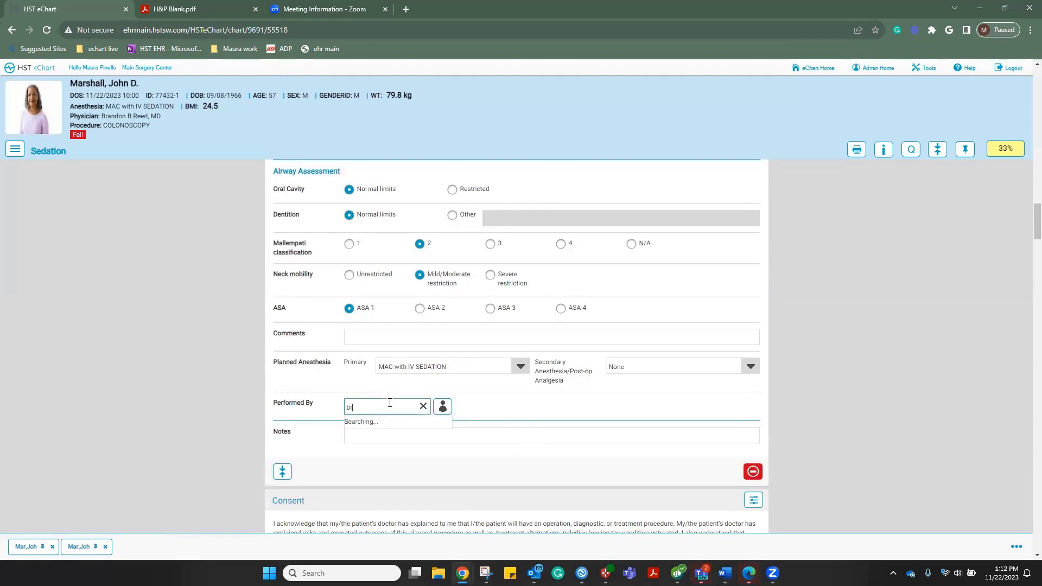
left_click(380, 437)
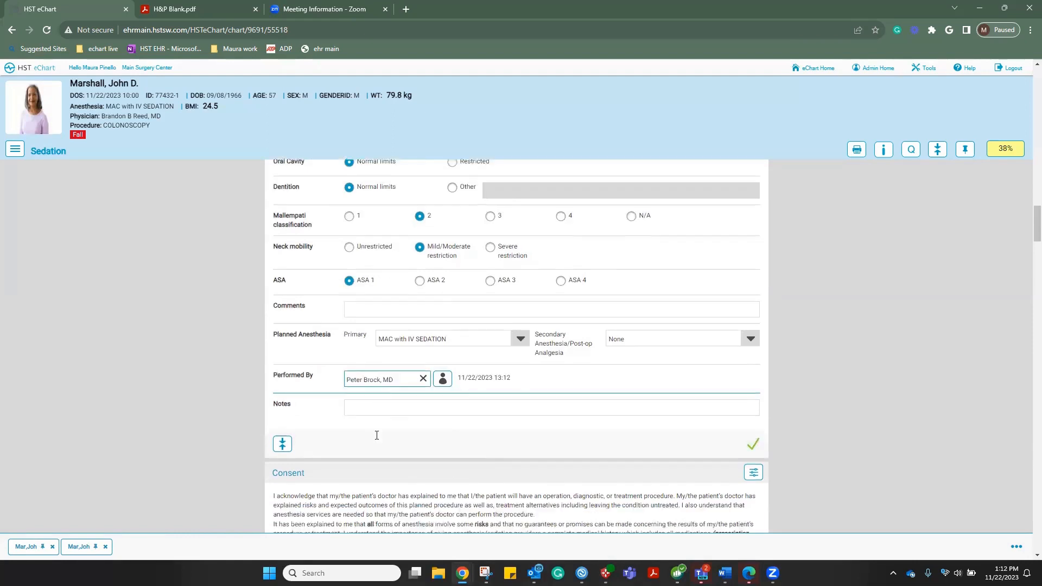
Scroll through Consent down to Anesthesia Orders listing Versed and Fentanyl
scroll(531, 396, "down", 4)
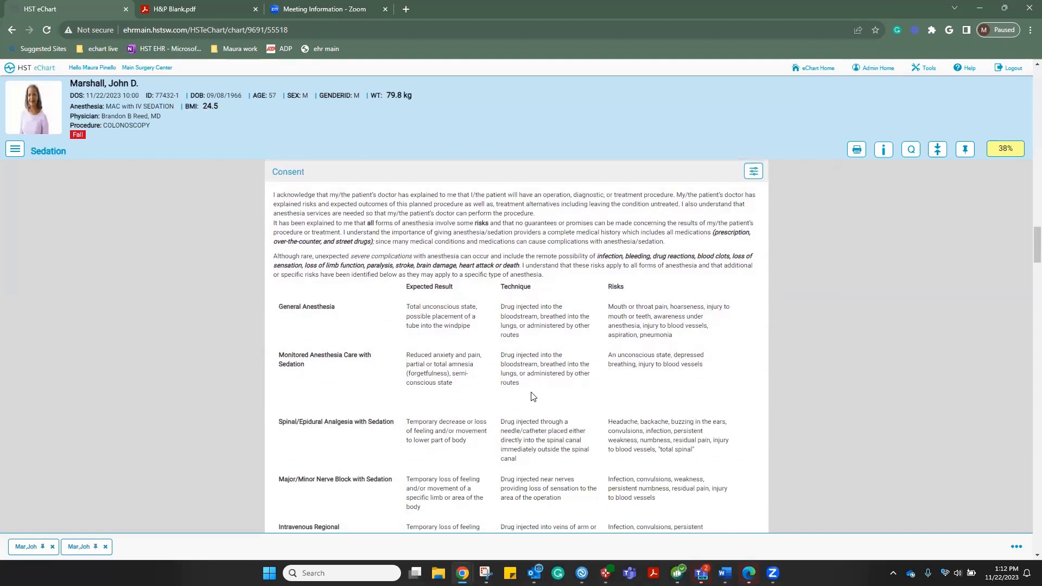
scroll(531, 397, "down", 2)
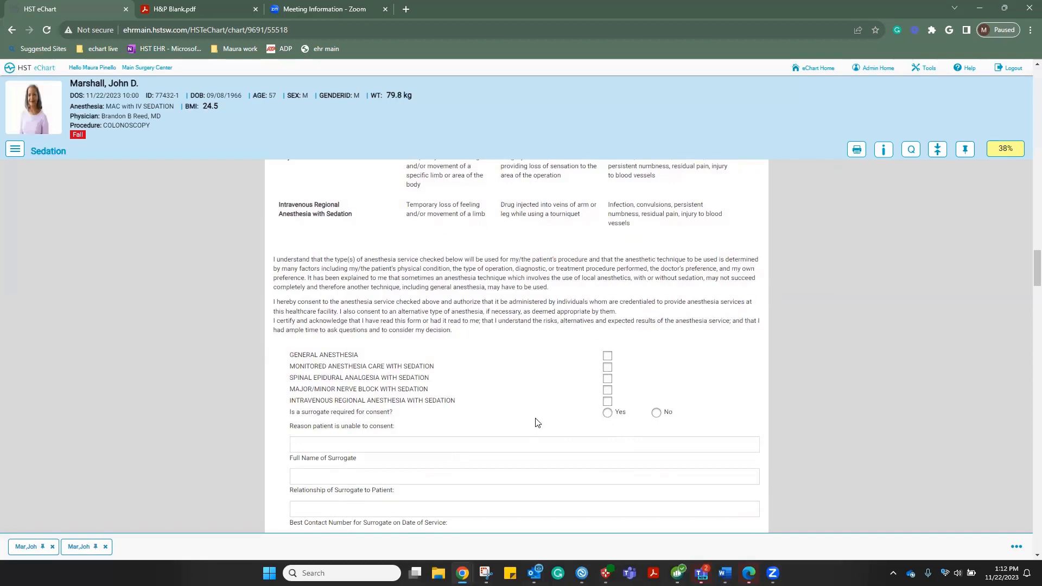
scroll(537, 423, "down", 2)
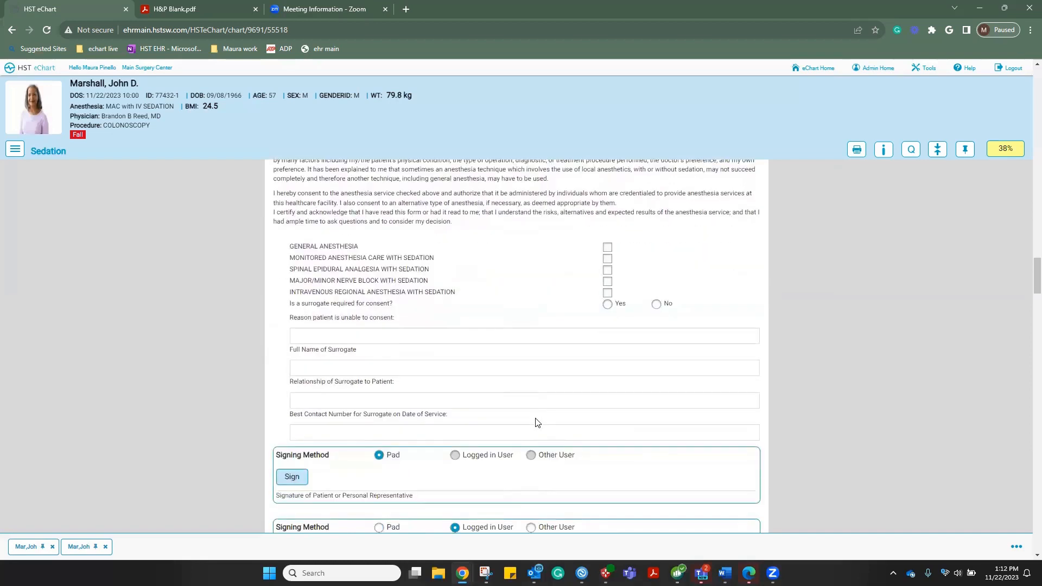
scroll(537, 423, "down", 2)
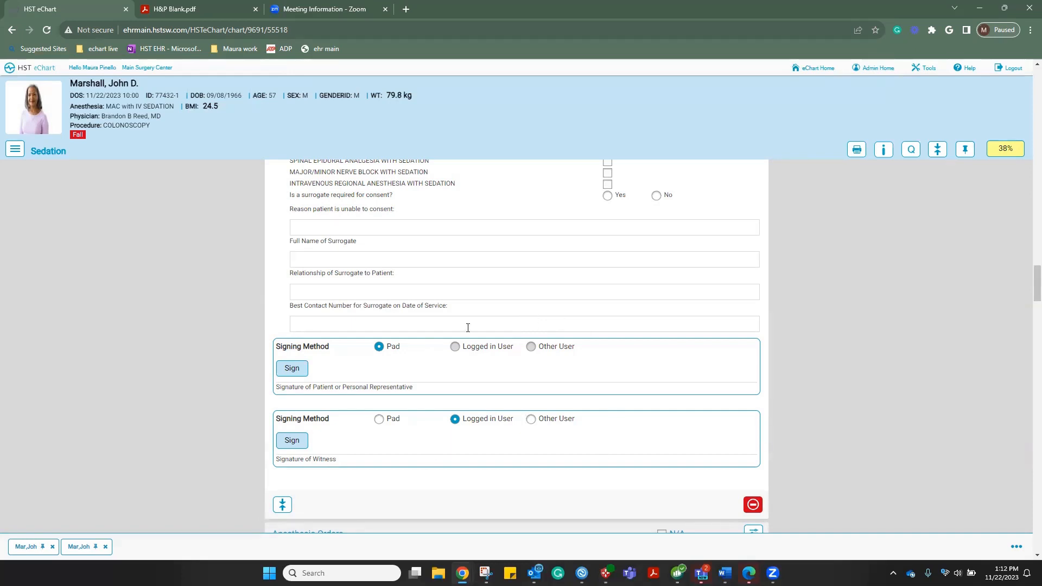
scroll(468, 327, "down", 5)
scroll(466, 328, "down", 2)
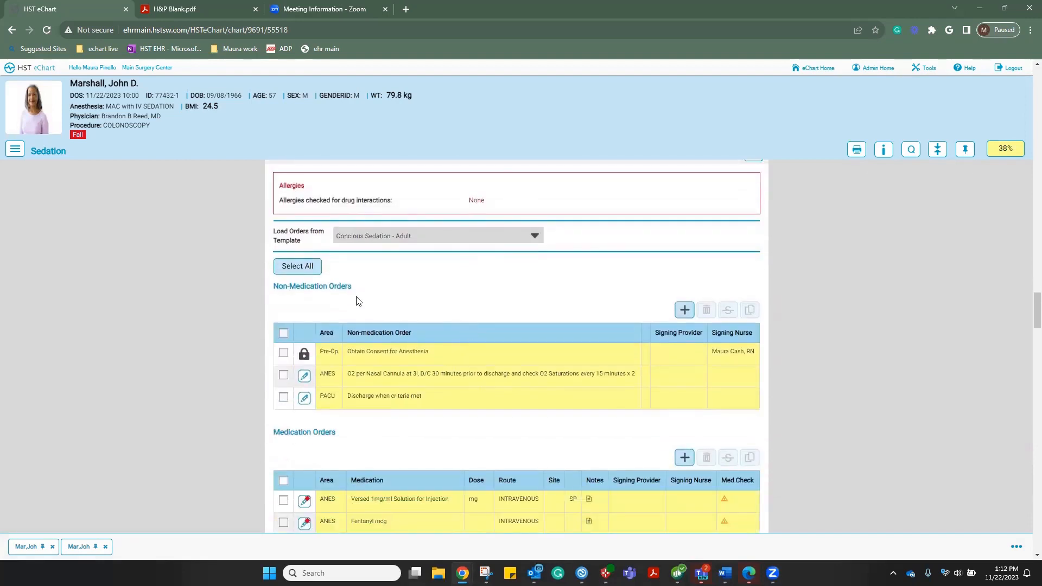
left_click(297, 266)
scroll(456, 279, "down", 5)
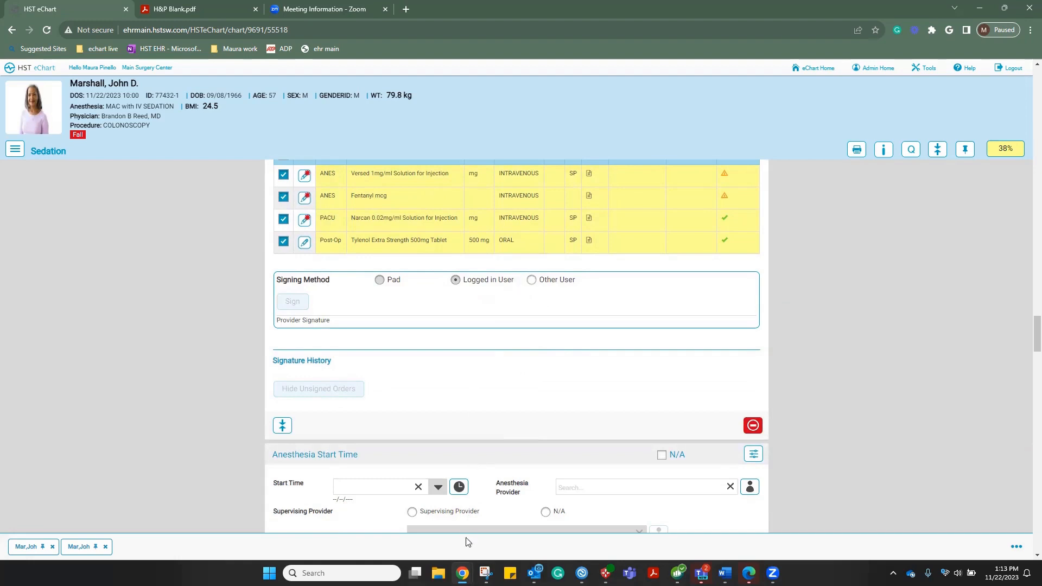
mouse_move(465, 567)
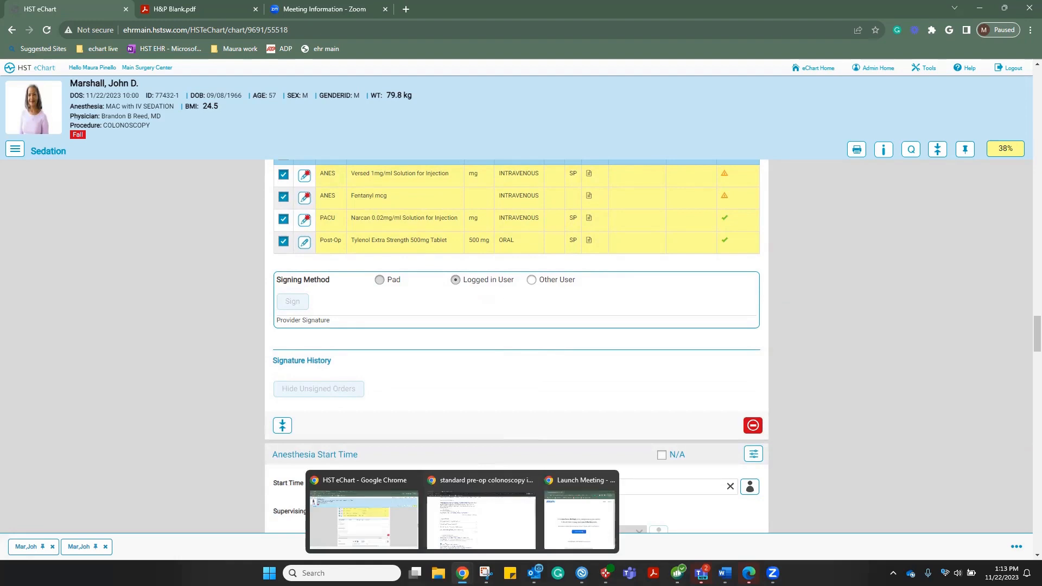
left_click(466, 535)
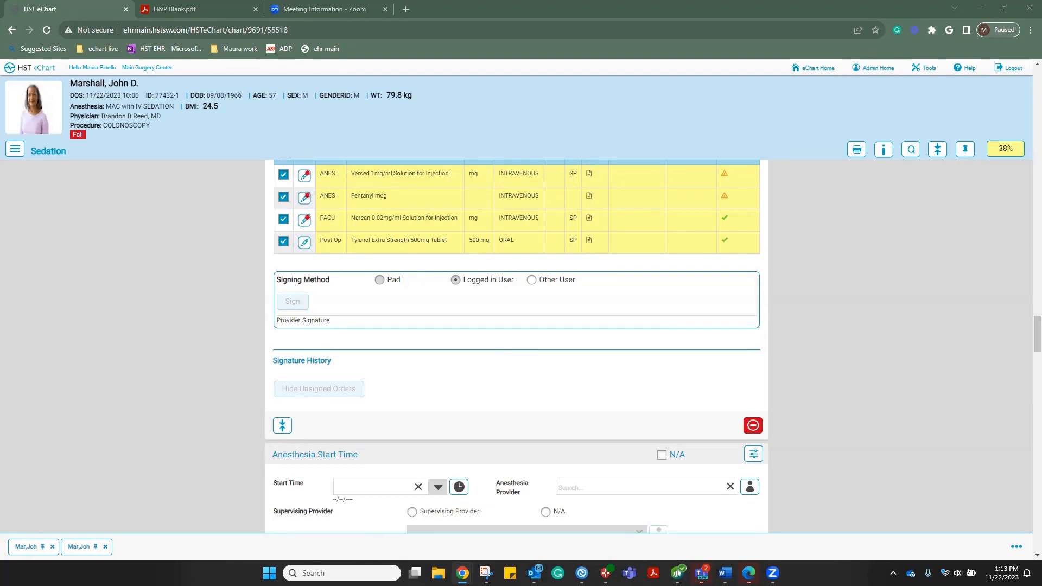
Tile the two chart windows side by side and open the patient's case in the second one
left_click(1005, 7)
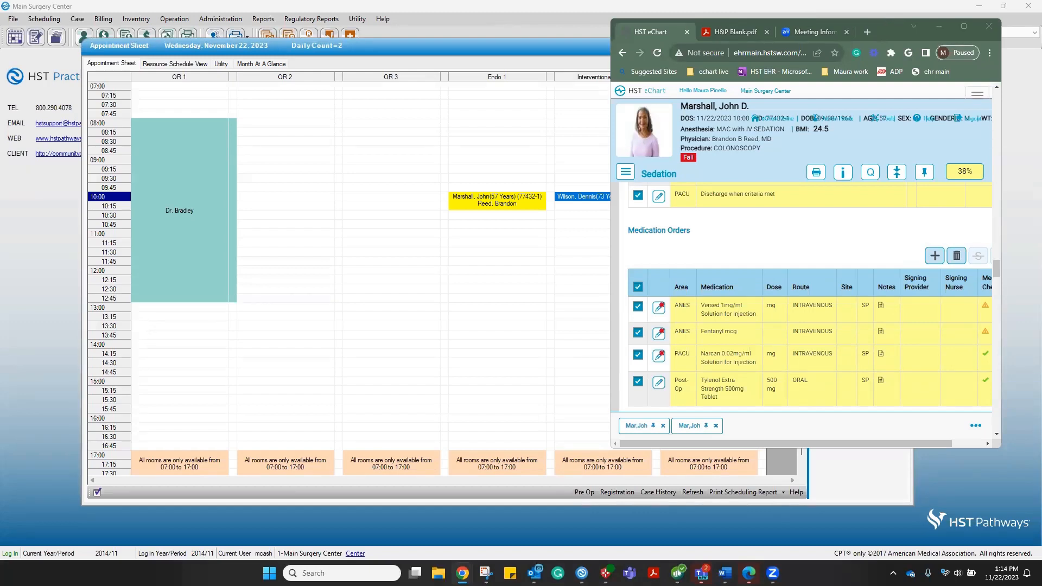
left_click_drag(599, 11, 342, 10)
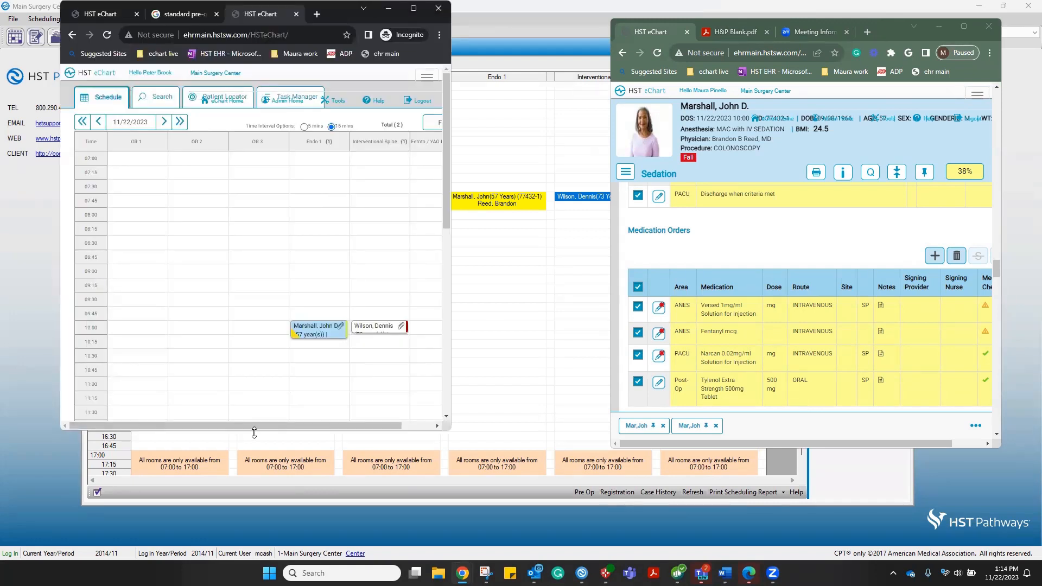
left_click_drag(254, 432, 254, 537)
left_click_drag(776, 449, 775, 530)
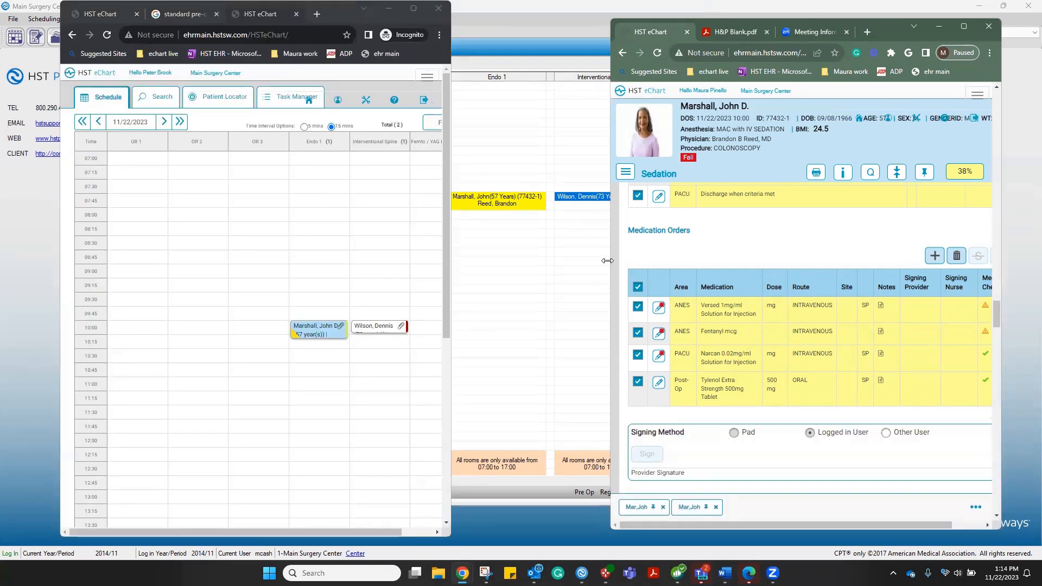
left_click_drag(608, 261, 452, 285)
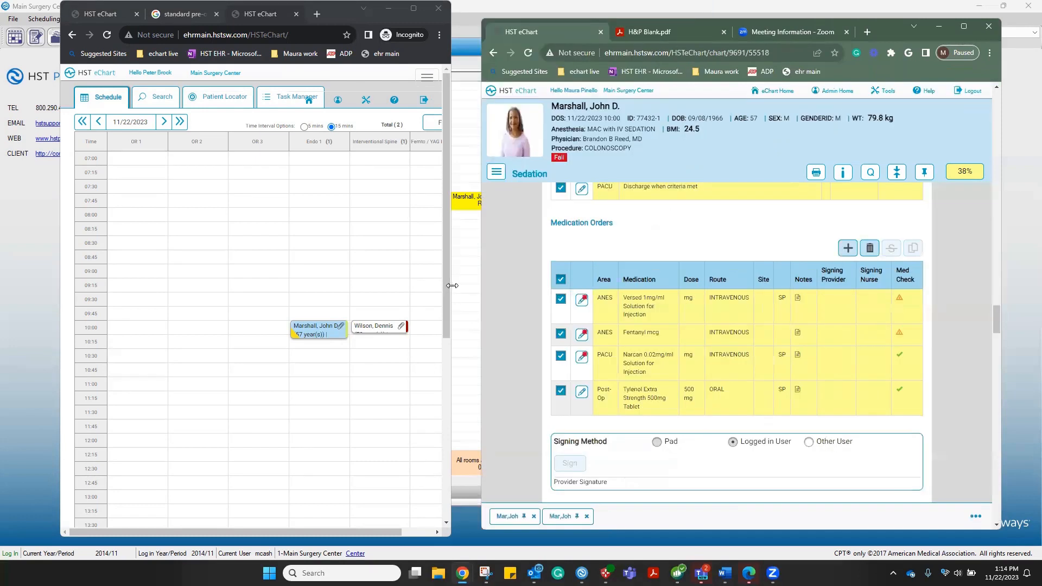
left_click_drag(452, 286, 474, 286)
left_click(317, 335)
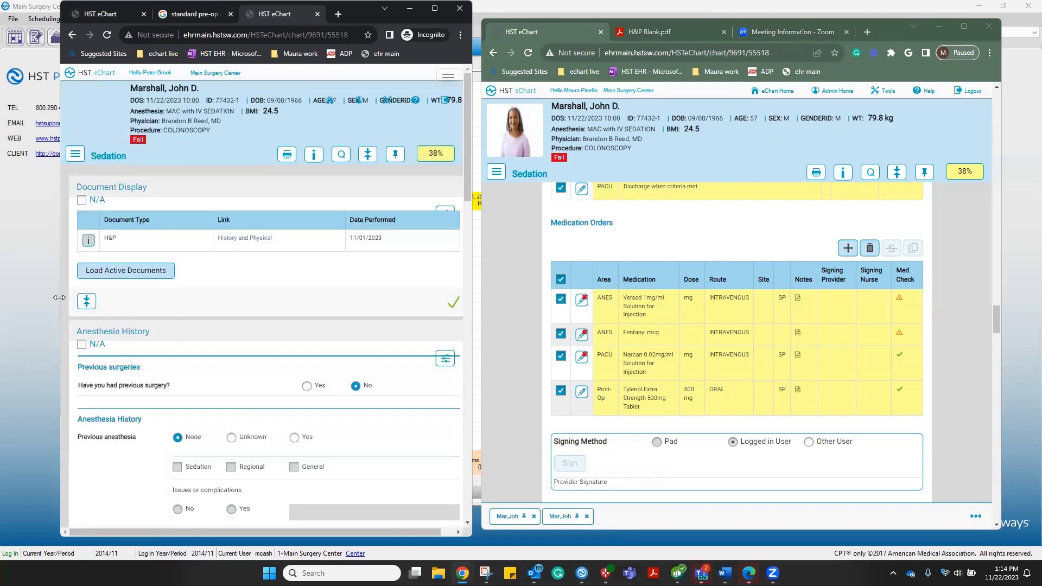
left_click_drag(59, 297, 2, 297)
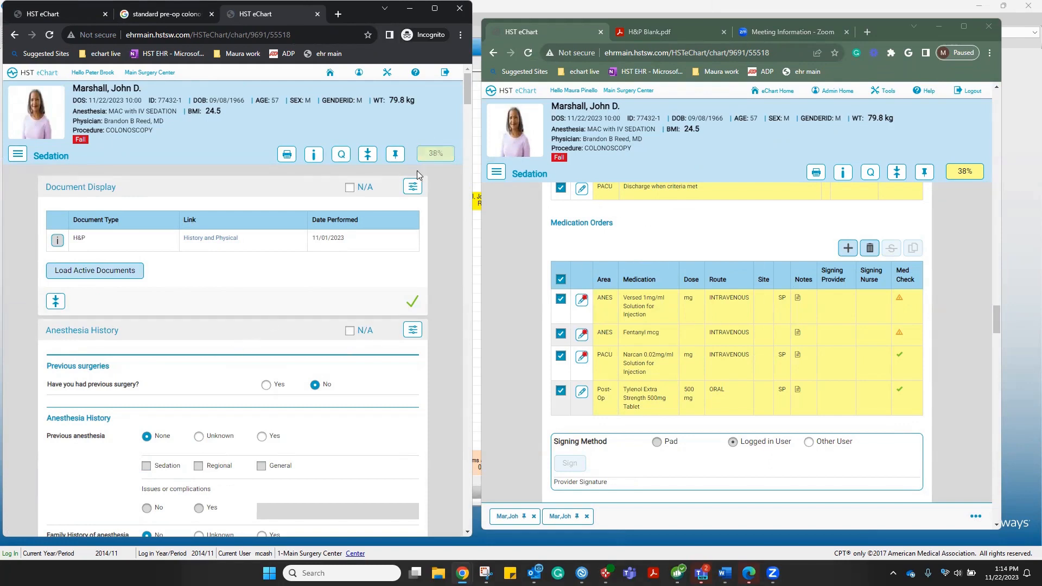
Jump to Anesthesia Orders, select all medication orders and sign them as the provider
left_click(437, 156)
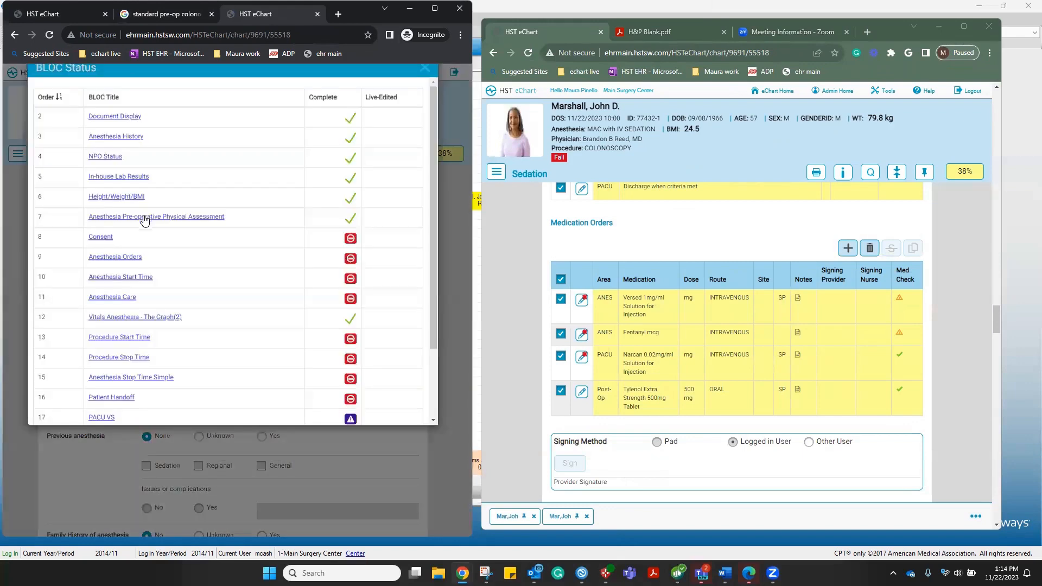
left_click(114, 272)
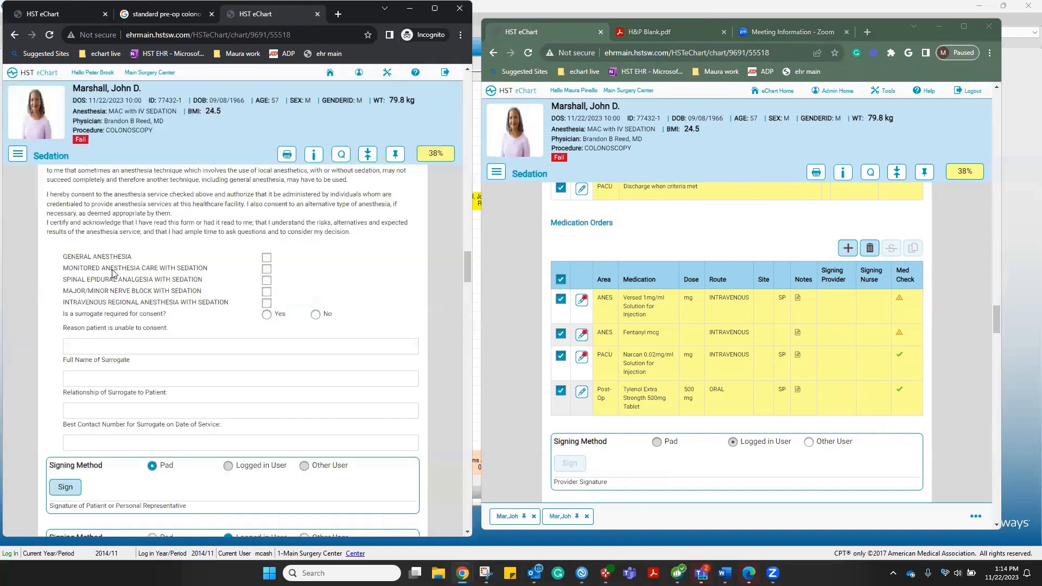
left_click(71, 296)
scroll(70, 304, "down", 7)
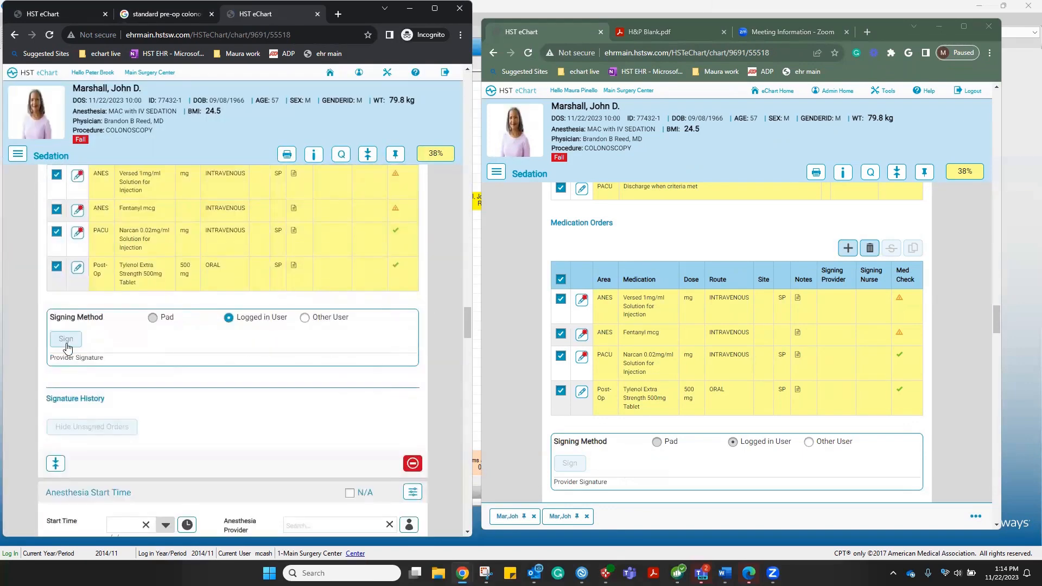
left_click(67, 343)
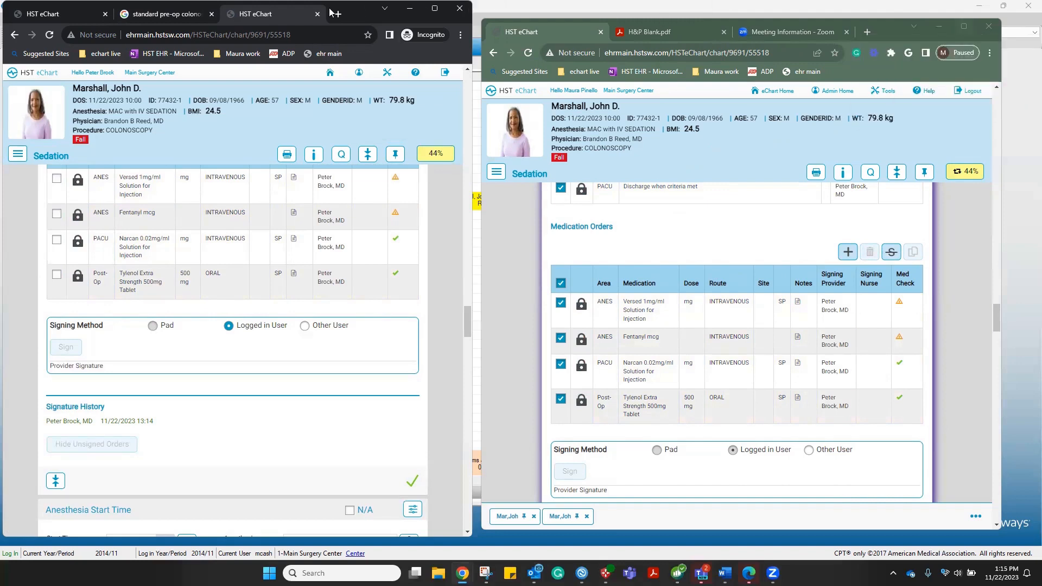
left_click(410, 8)
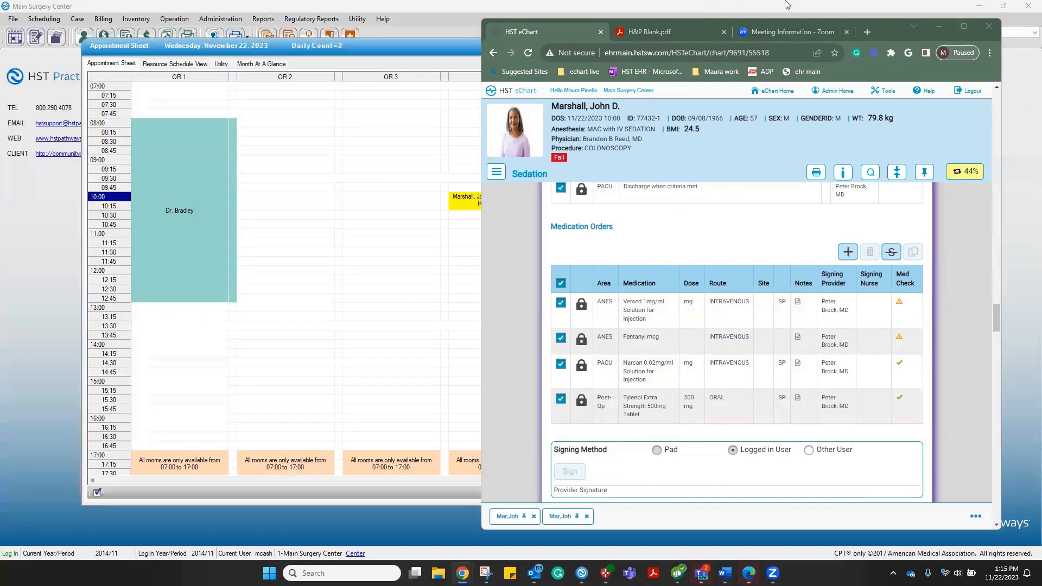
Maximize the chart, check the 44% section status, and refresh Anesthesia Orders to show the signature
left_click(965, 27)
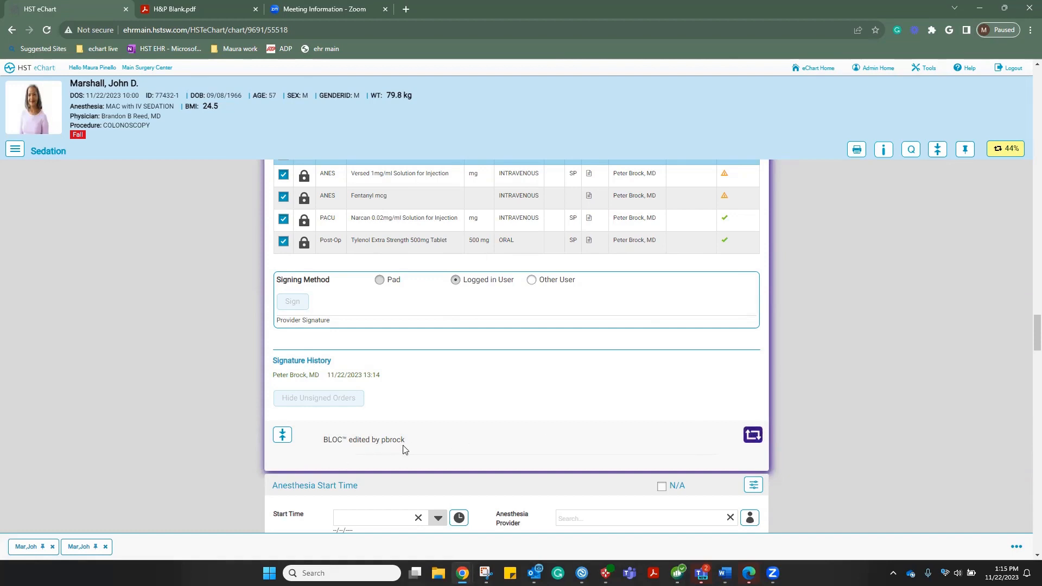
scroll(509, 429, "up", 3)
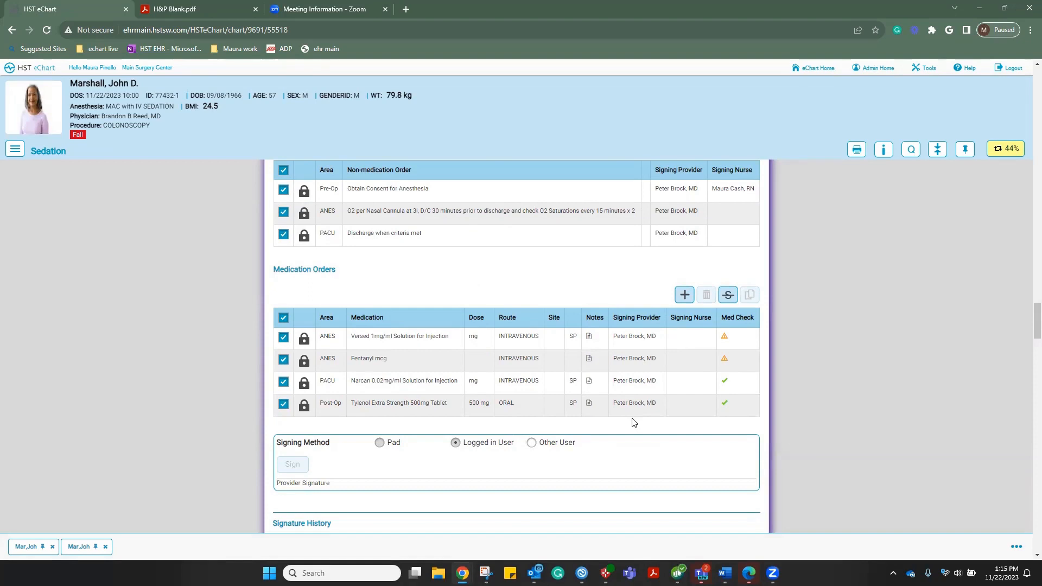
scroll(631, 421, "down", 1)
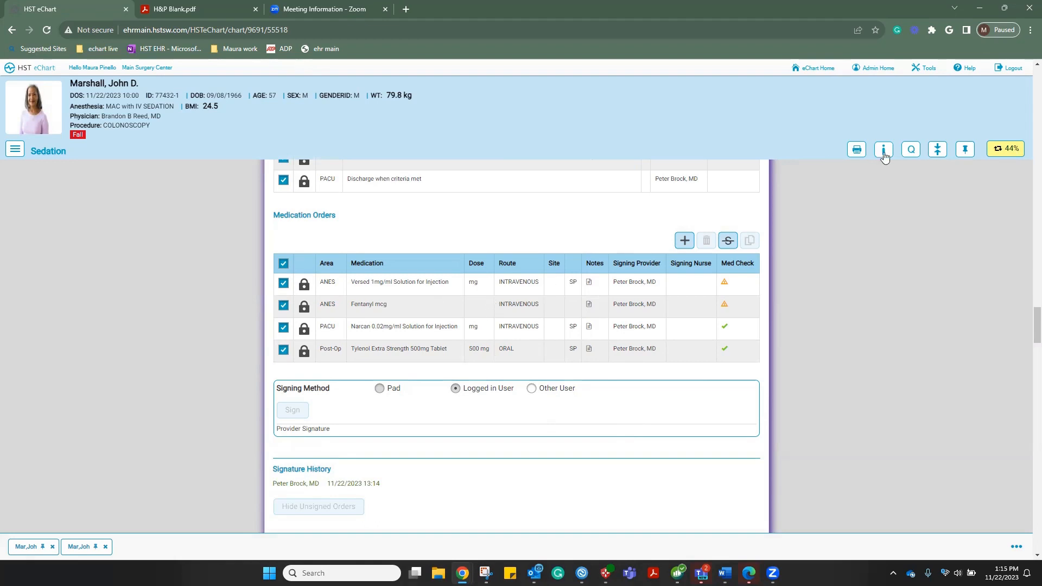
left_click(1001, 152)
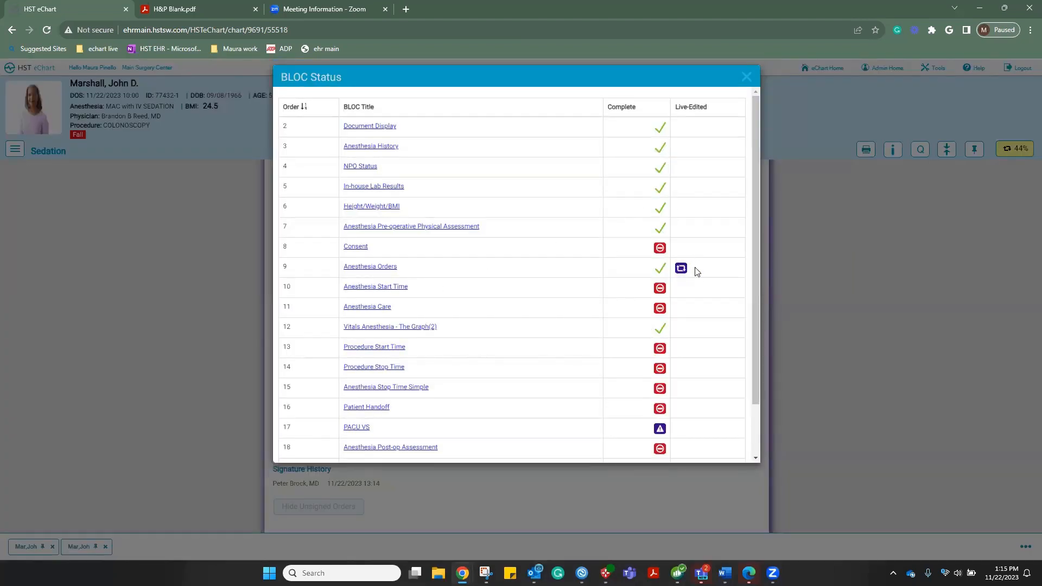
left_click(747, 77)
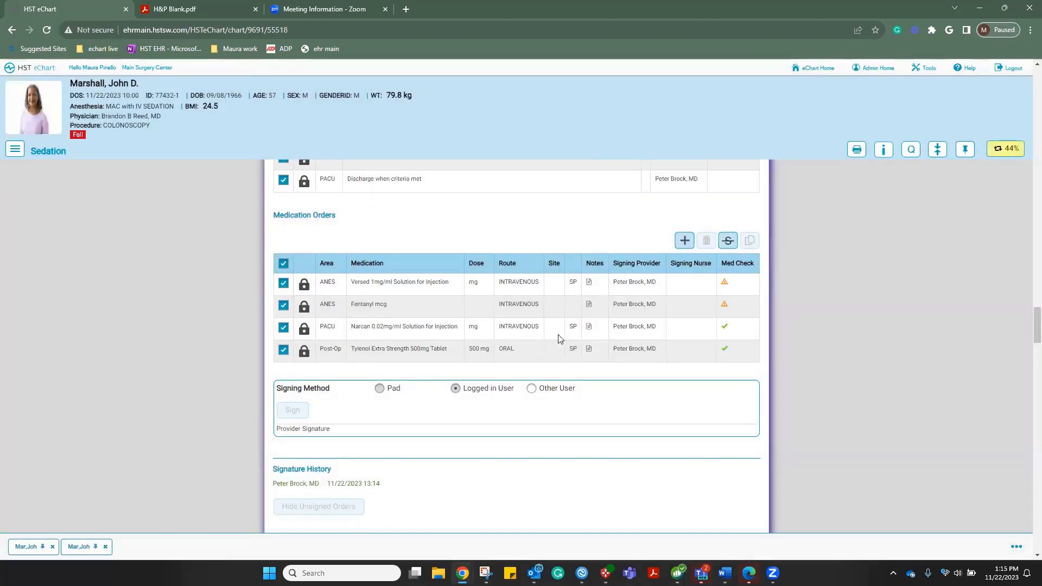
scroll(570, 344, "down", 4)
left_click(753, 327)
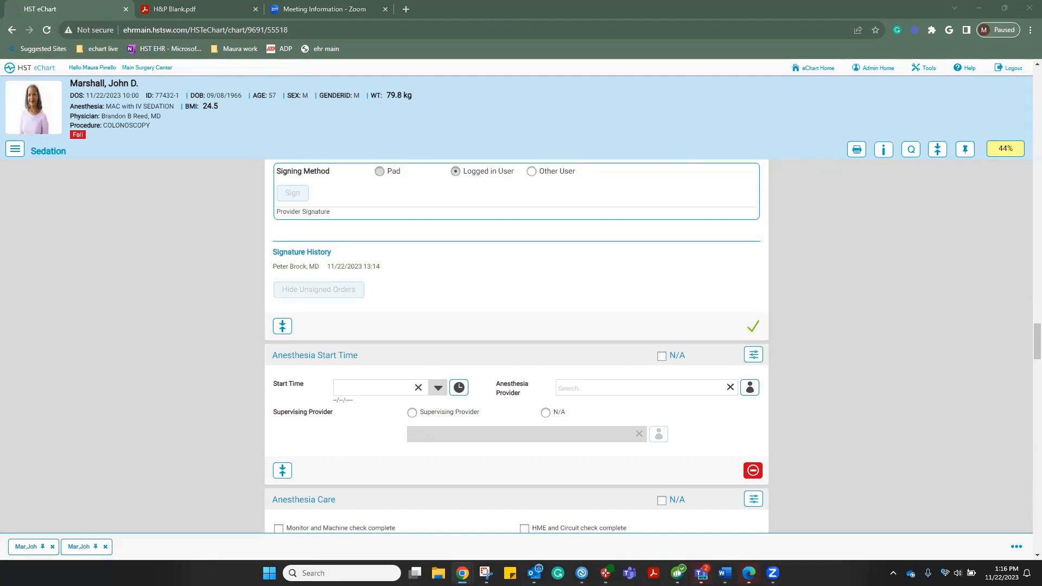
Record anesthesia start time 13:16, assign yourself as anesthesia provider, and set supervising provider to N/A
key("alt+Tab")
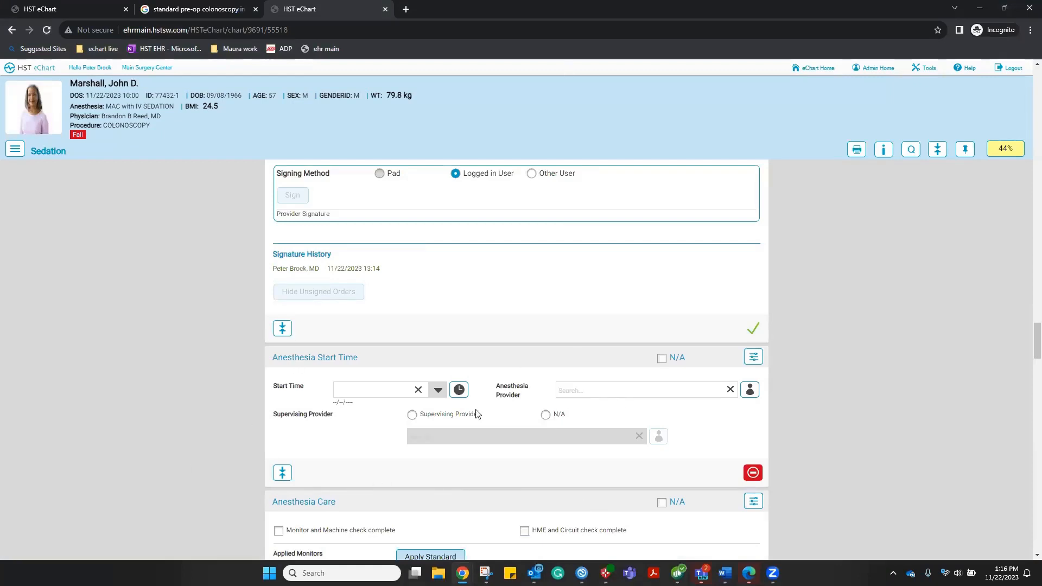
left_click(459, 390)
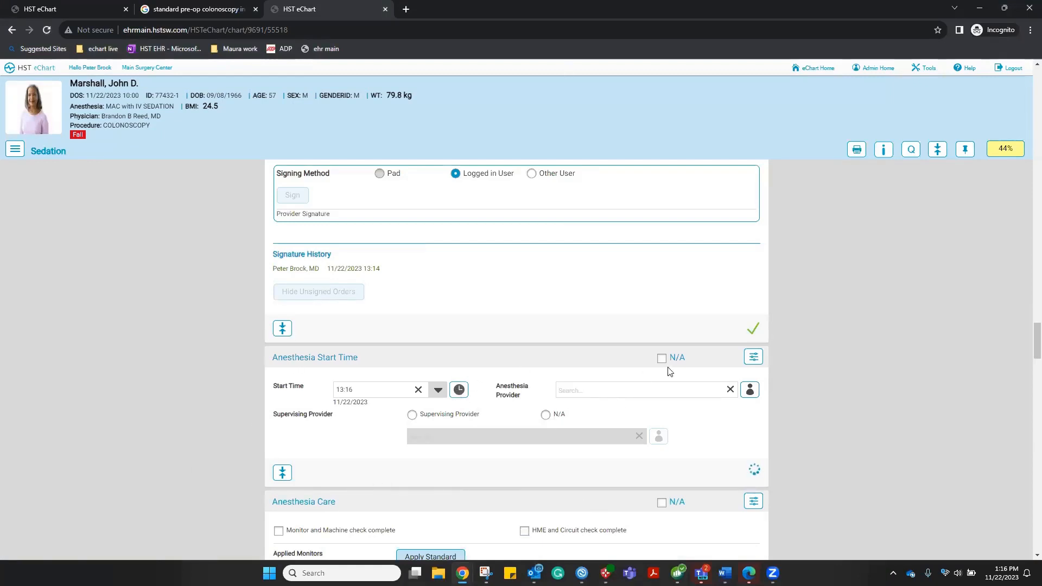
left_click(750, 391)
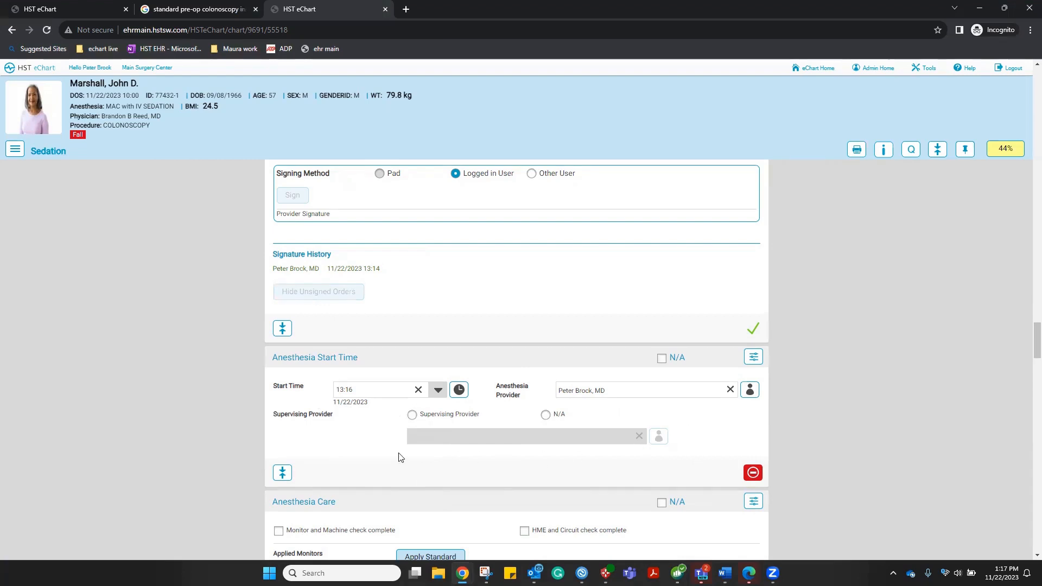
left_click(547, 415)
Apply standard monitors and check HME/circuit, monitor/machine, neck neutral, and pressure points padded
scroll(700, 420, "down", 5)
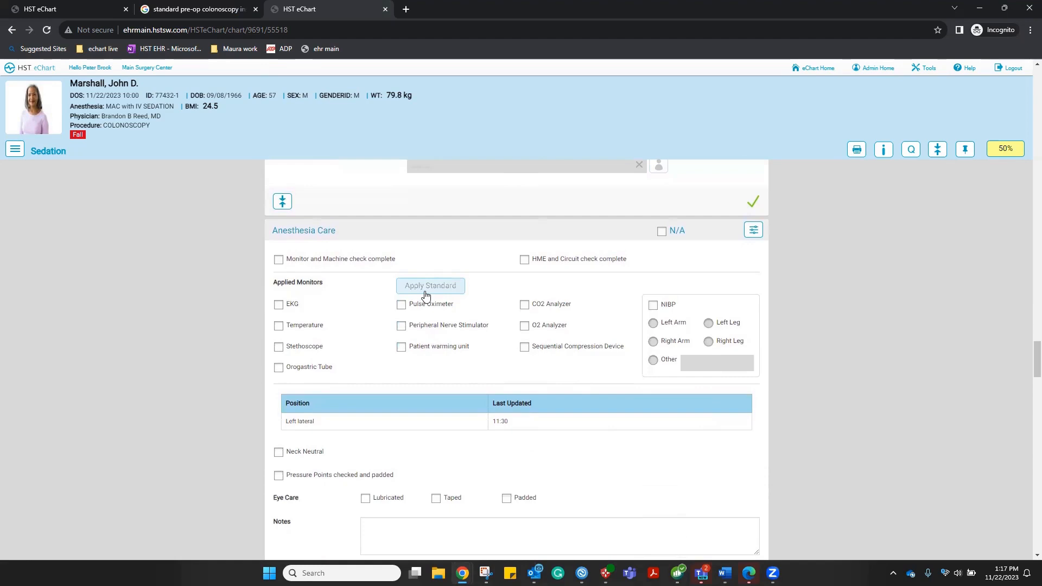
left_click(426, 296)
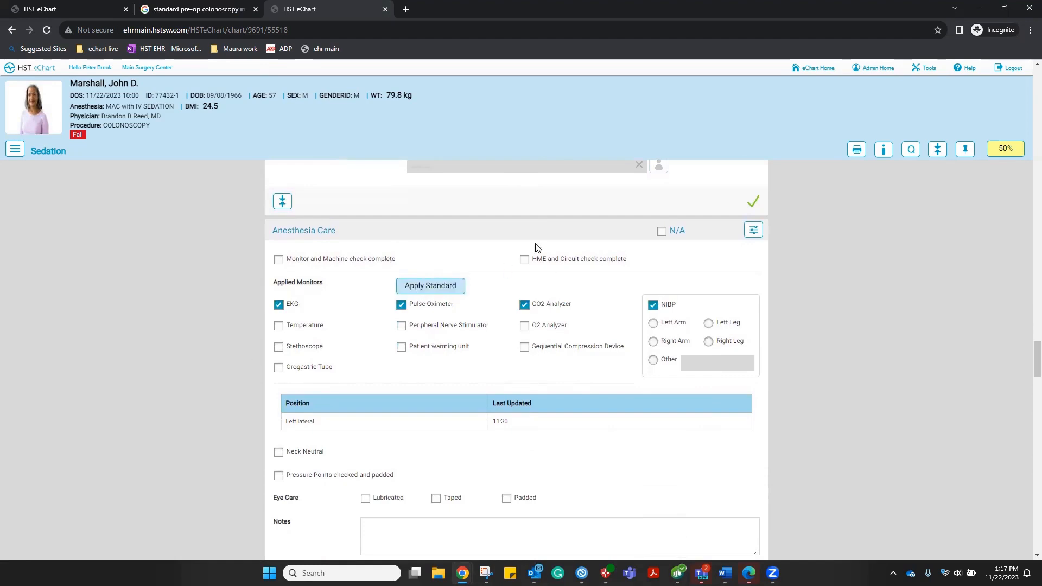
left_click(525, 260)
left_click(281, 261)
scroll(607, 433, "down", 4)
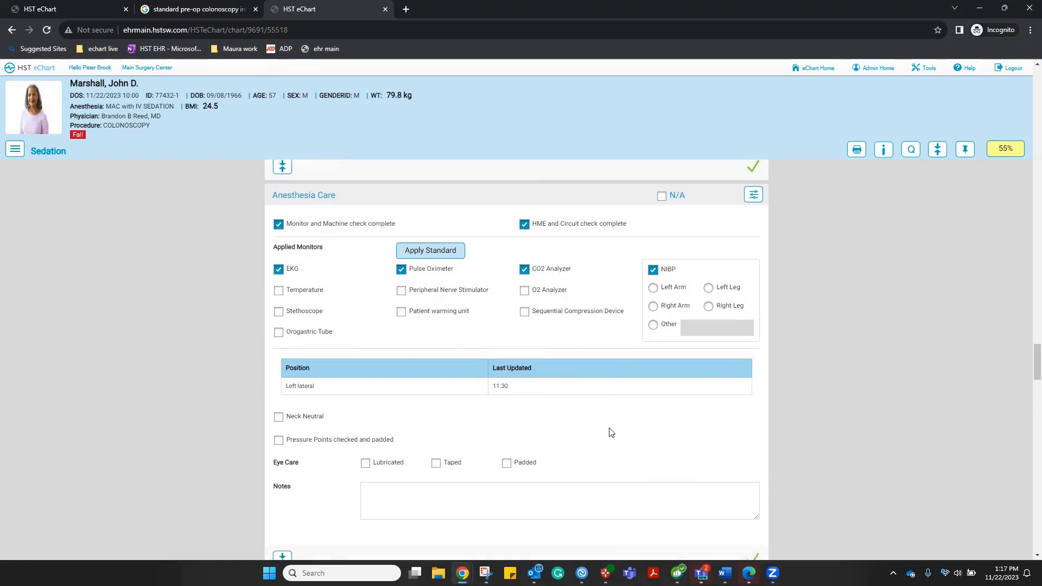
left_click(279, 235)
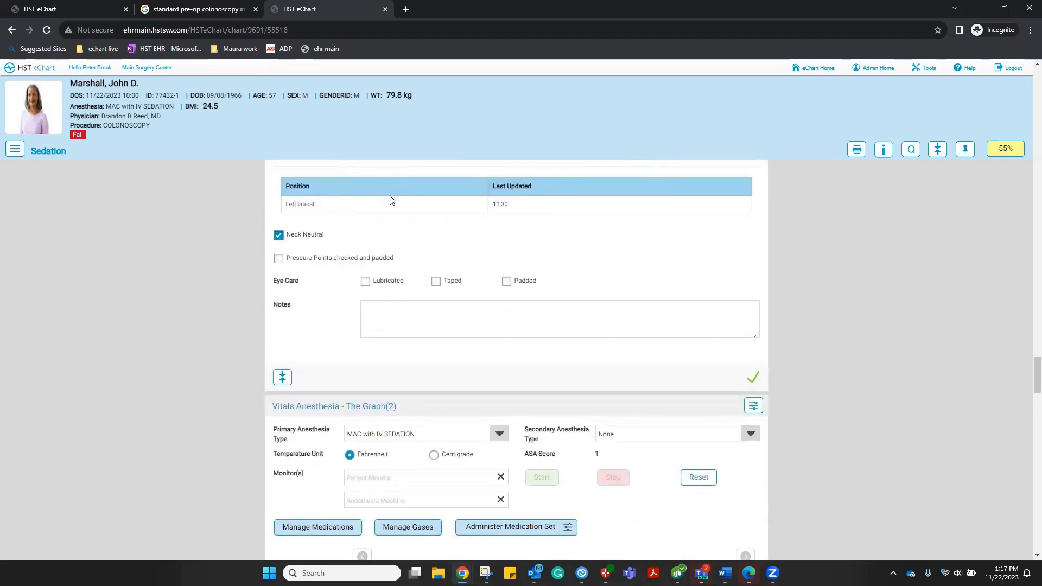
left_click(278, 260)
scroll(540, 345, "down", 2)
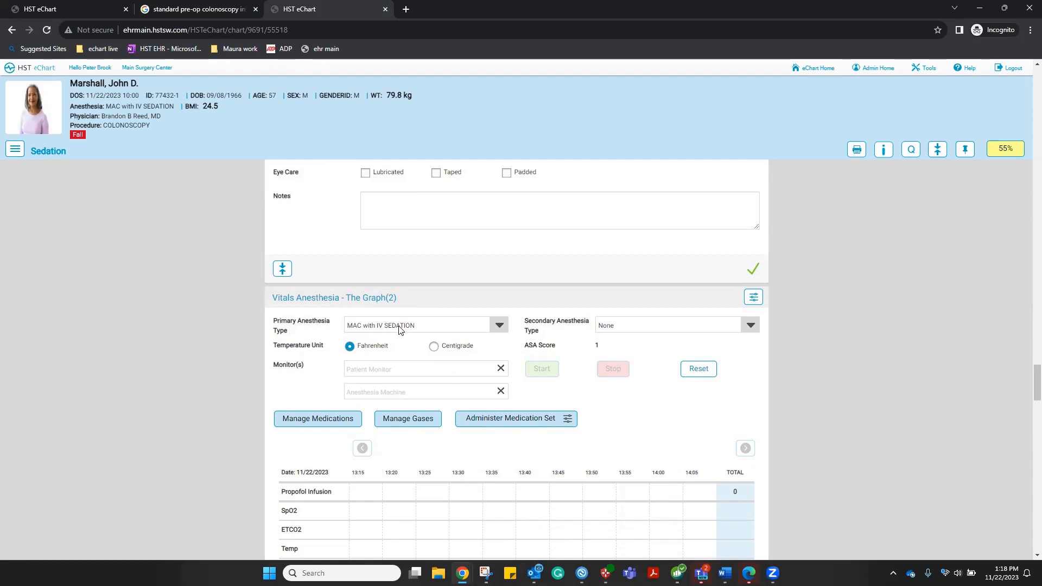
Check the primary anesthesia type list, leaving the selection unchanged
left_click(498, 325)
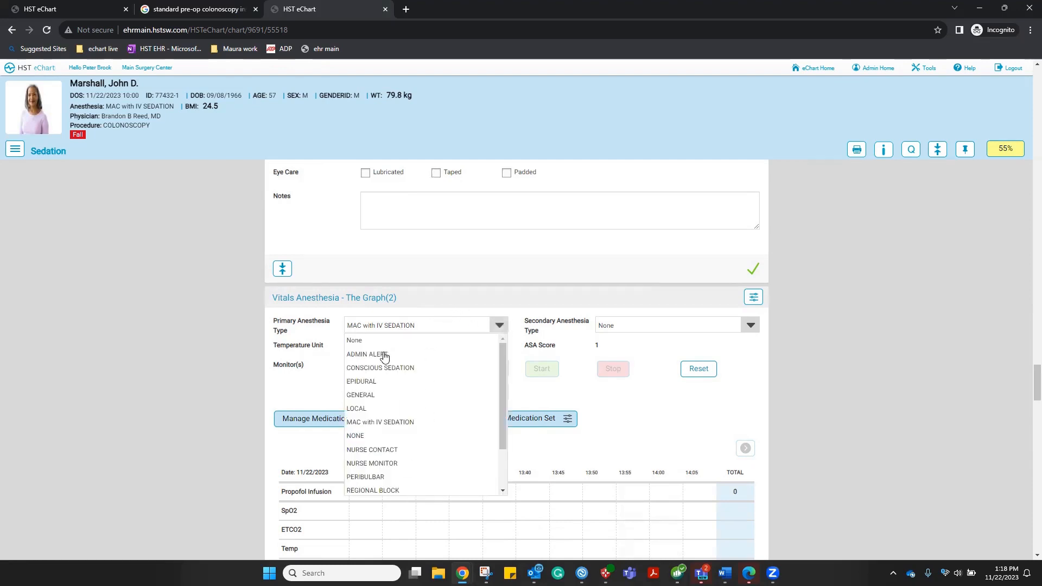
left_click(532, 403)
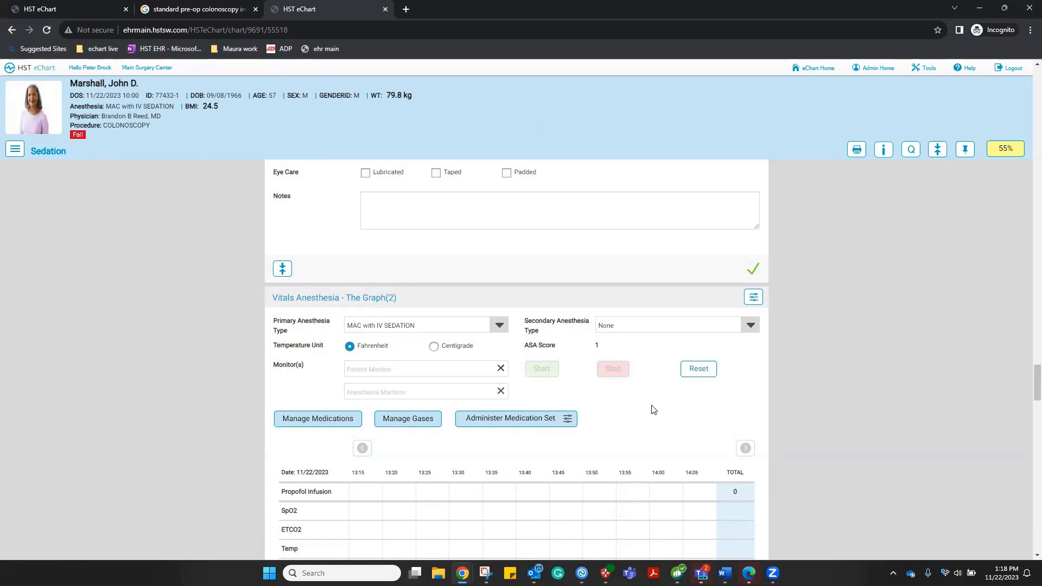
scroll(654, 411, "down", 1)
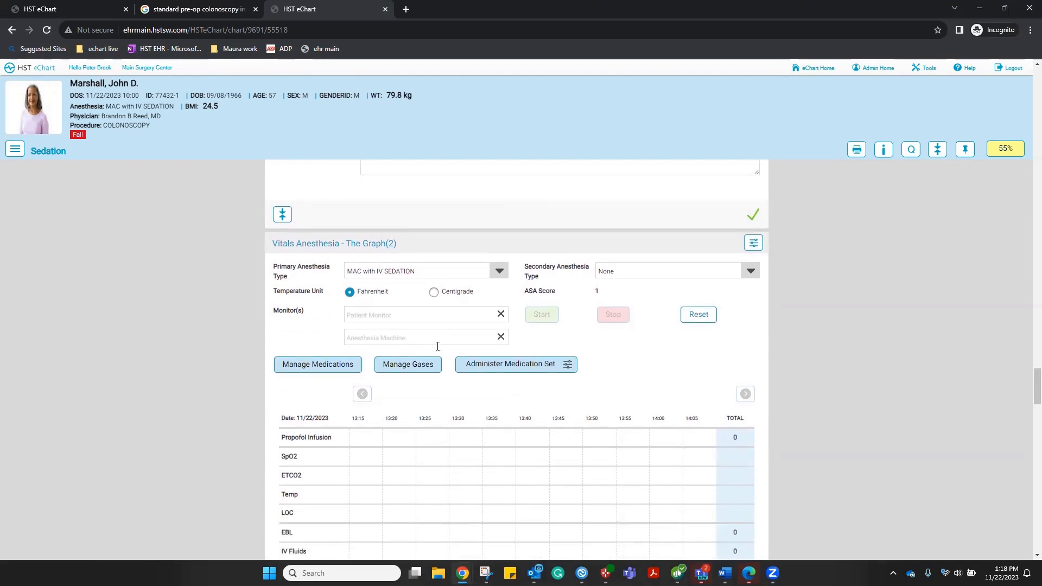
scroll(698, 384, "down", 1)
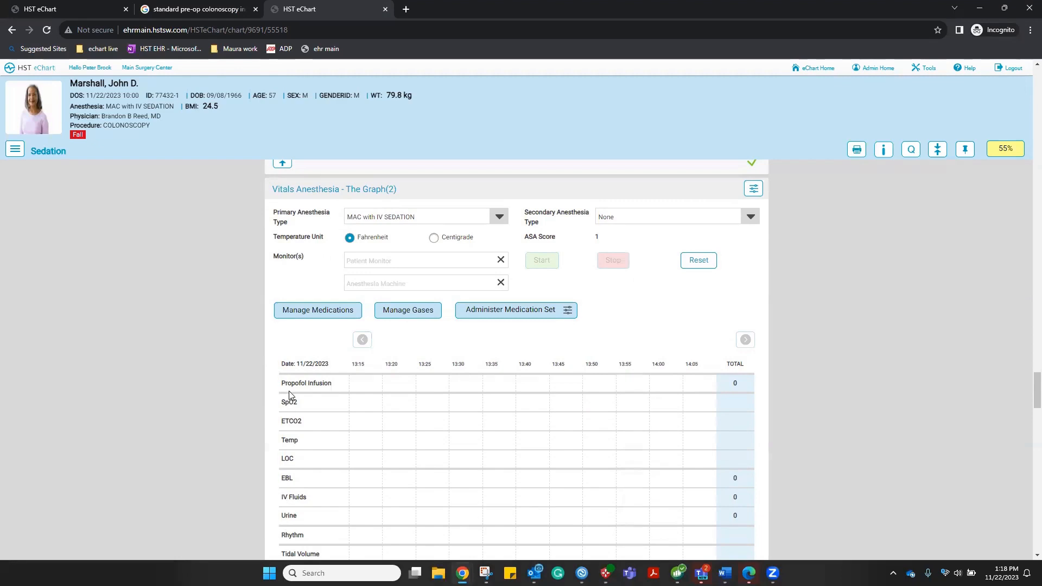
Replace Propofol Infusion with Fentanyl mcg and Midazolam mg in the tracked medications
left_click(292, 316)
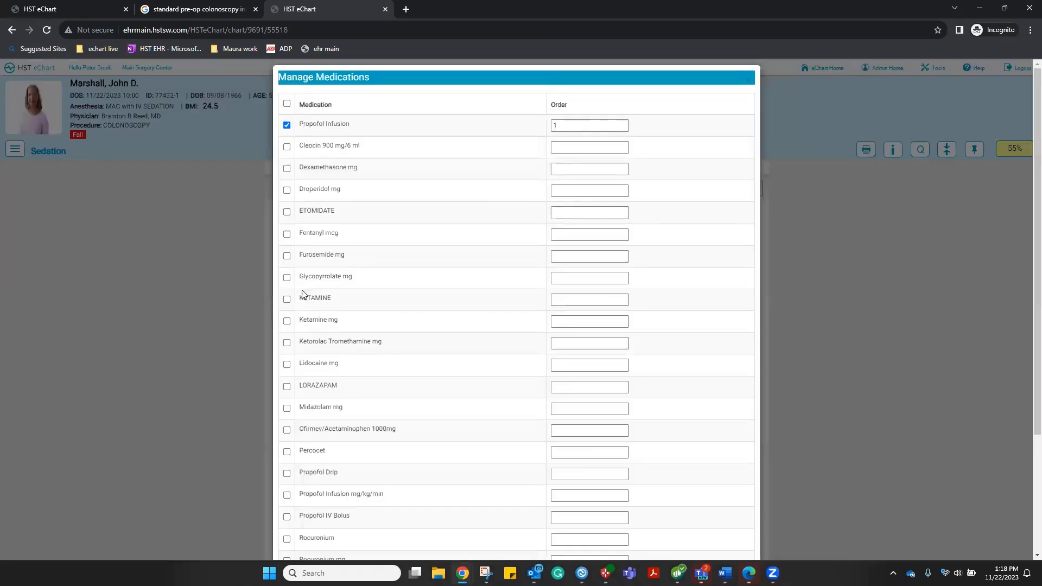
left_click(287, 126)
left_click(288, 239)
left_click(286, 411)
scroll(687, 354, "down", 3)
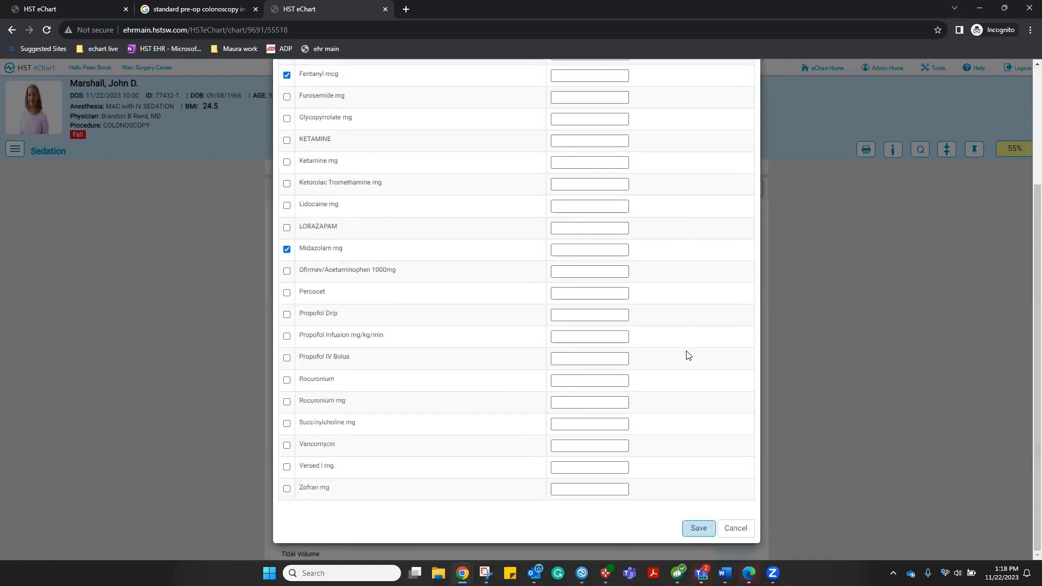
left_click(698, 529)
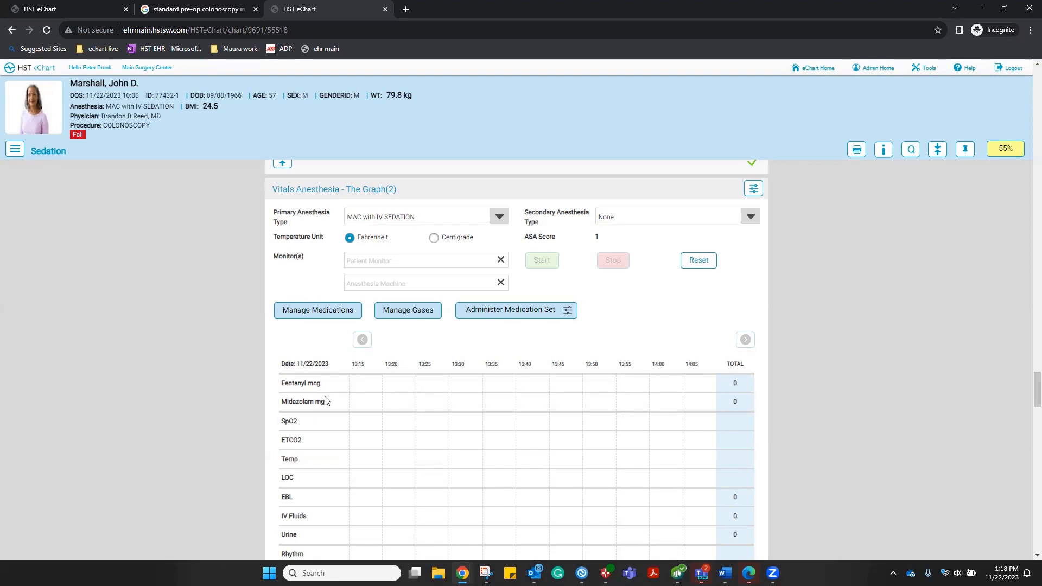
Add O2 L/min to the flowsheet's tracked gases and scroll down the grid
left_click(403, 315)
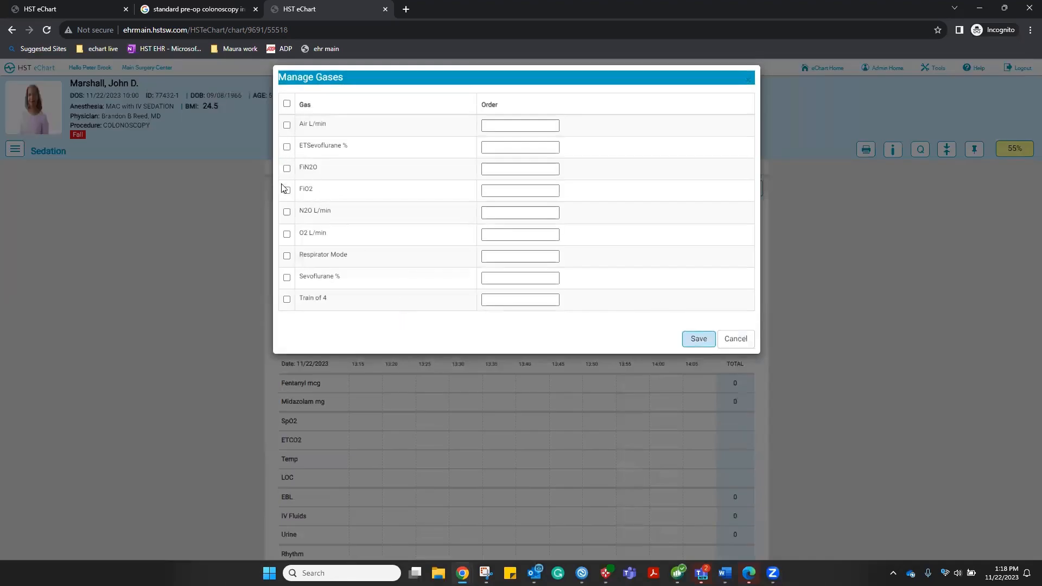
left_click(287, 235)
left_click(693, 341)
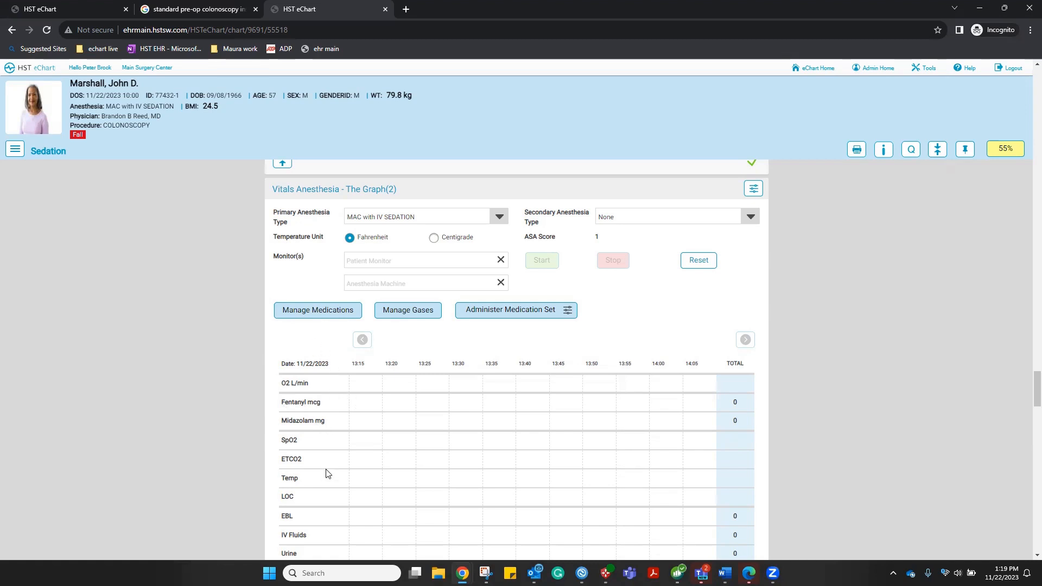
scroll(327, 474, "down", 1)
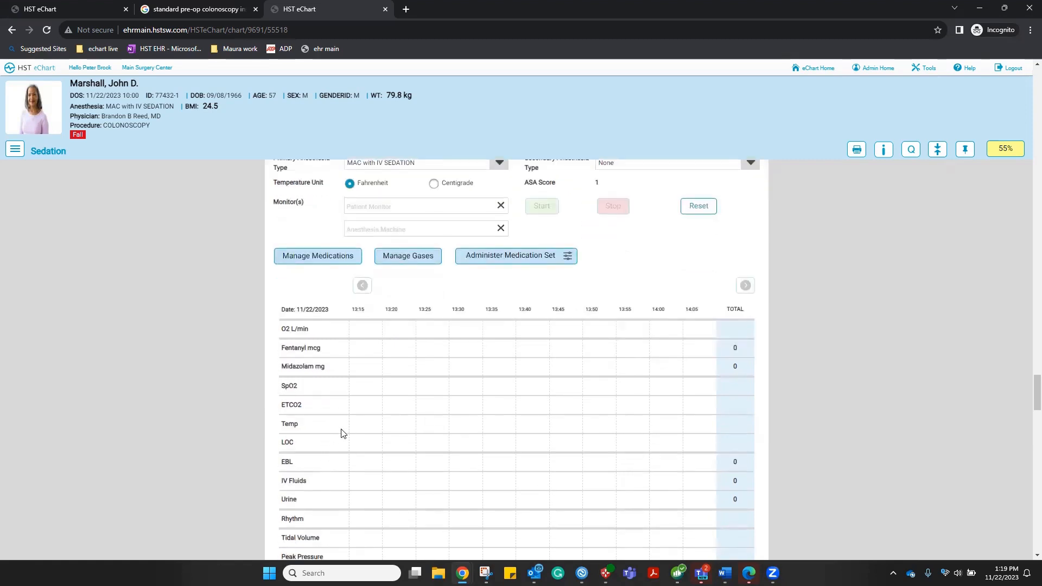
scroll(373, 384, "down", 2)
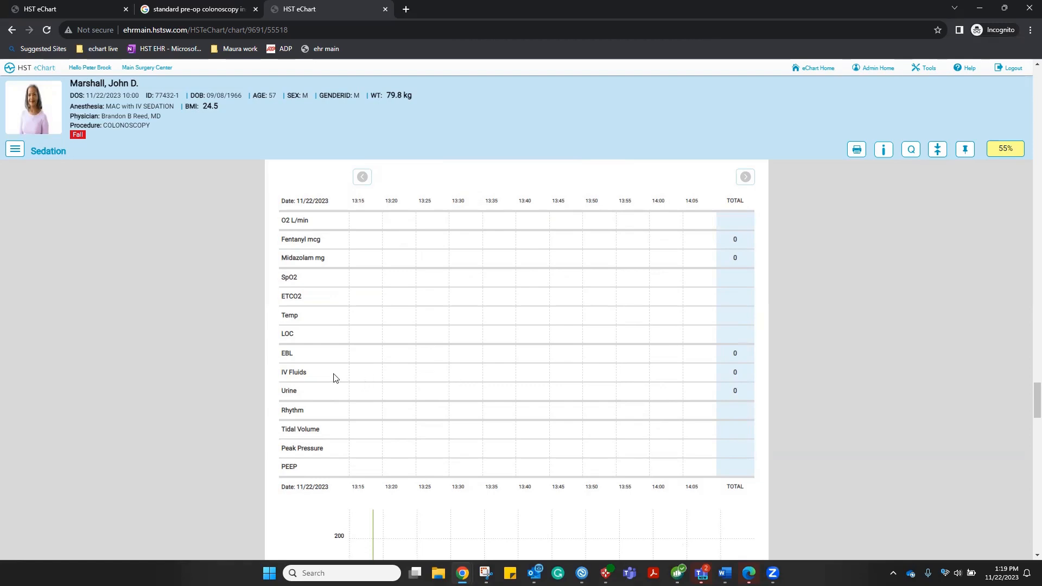
Record 300 ml of intravenous Normal Saline under IV Fluids at 13:20
left_click(391, 377)
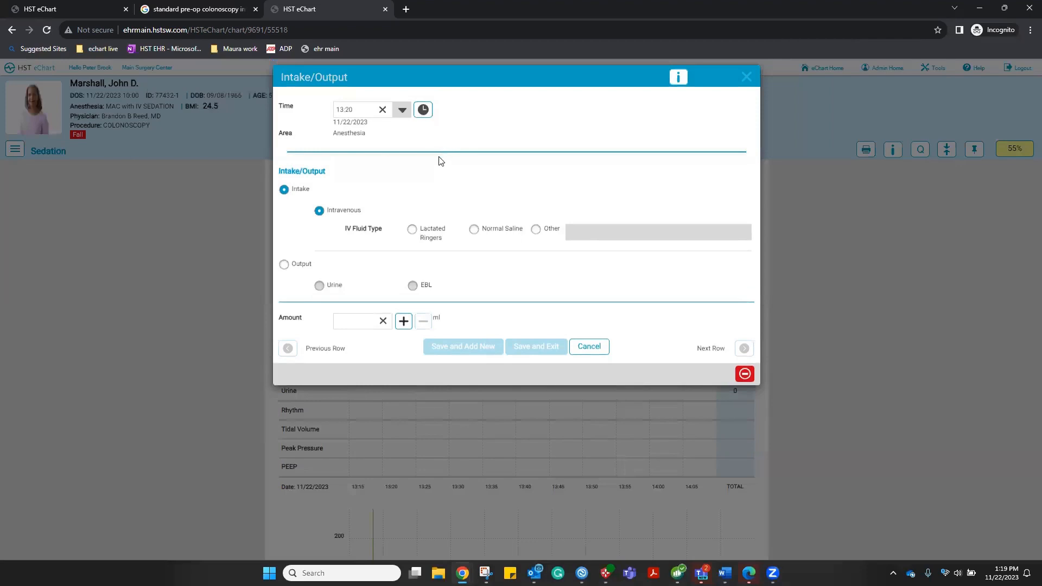
left_click(474, 230)
left_click(365, 320)
type("300")
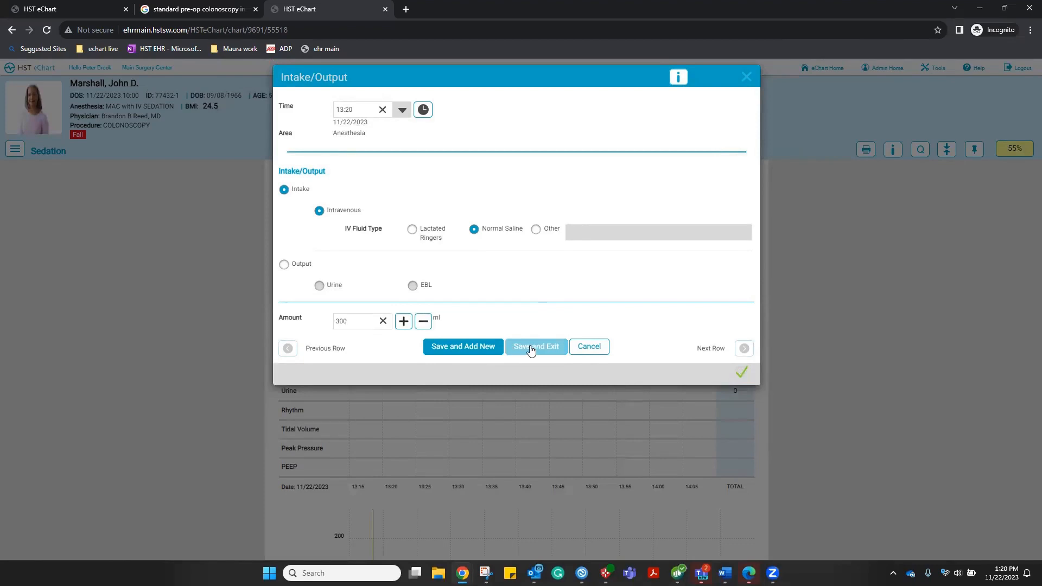
left_click(531, 350)
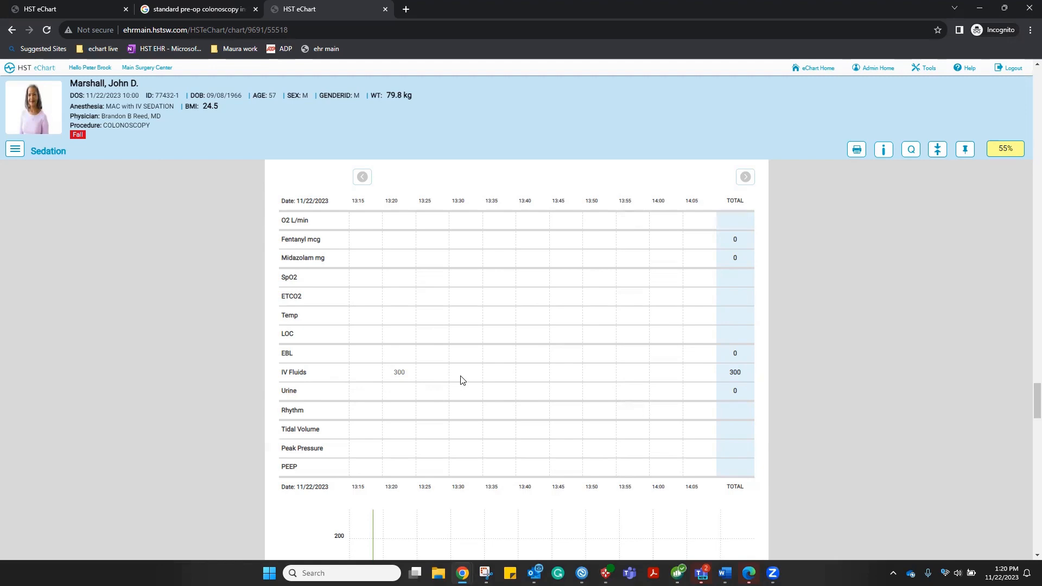
Plot 13:19 vitals: blood pressure about 120/68, heart rate about 82, respirations 14
scroll(462, 380, "down", 2)
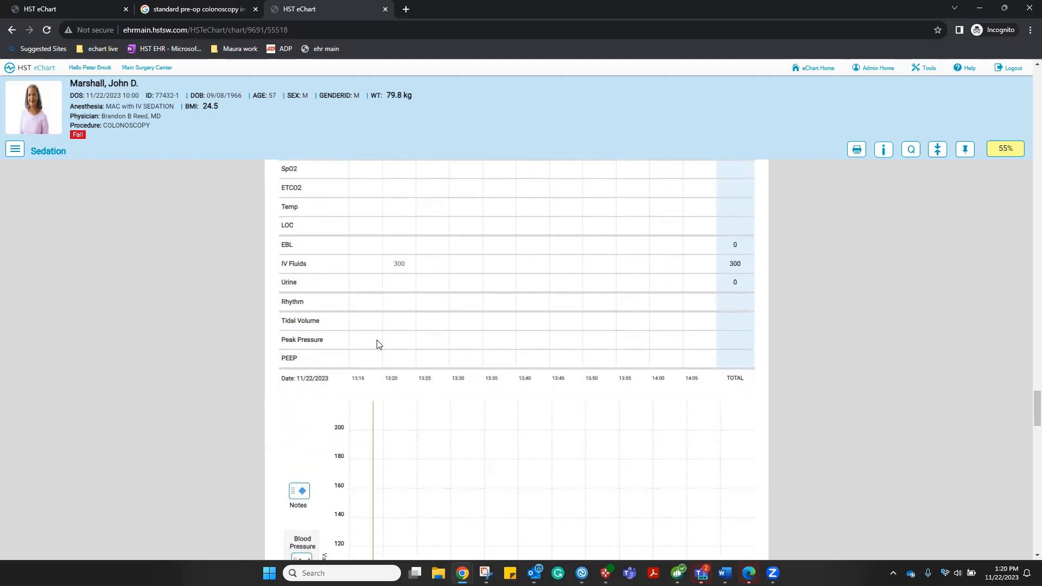
scroll(379, 344, "down", 2)
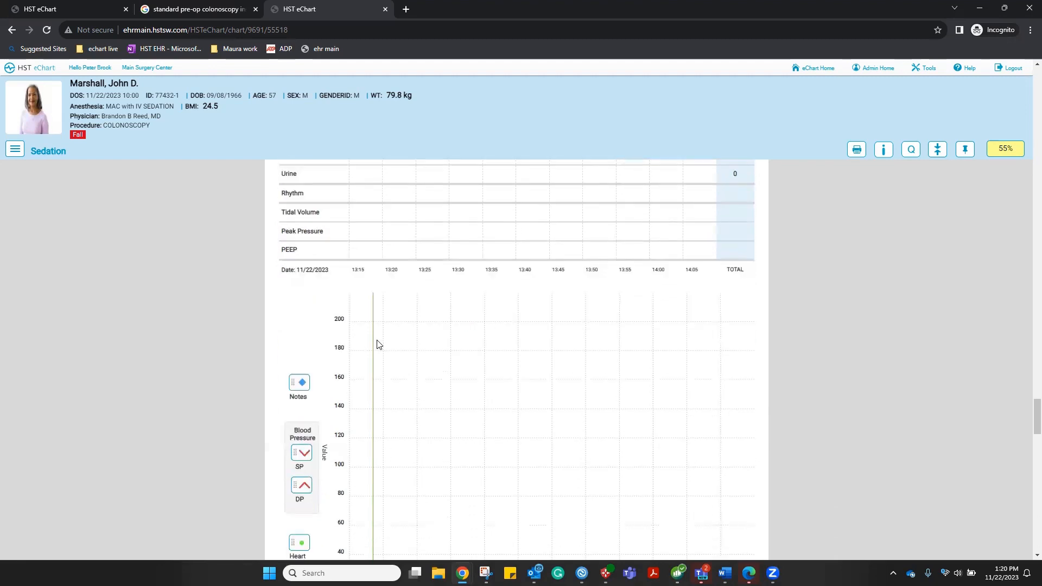
scroll(379, 344, "down", 2)
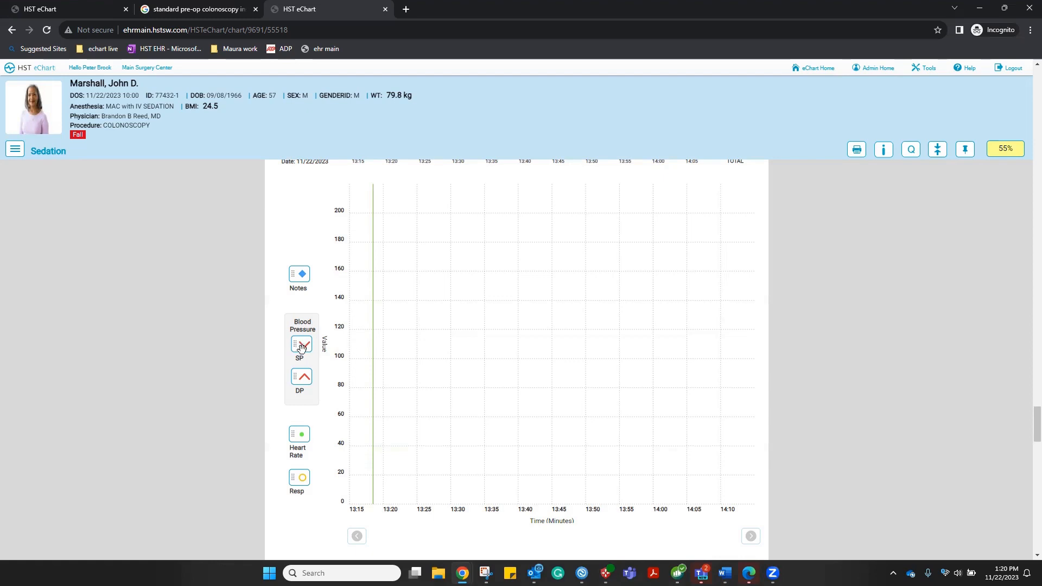
left_click_drag(302, 348, 372, 329)
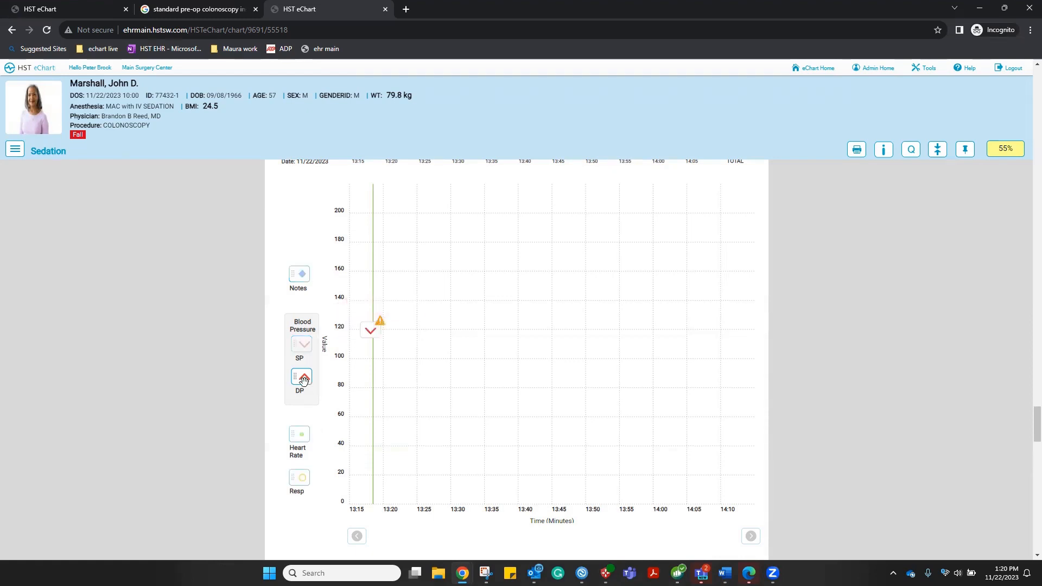
mouse_move(302, 379)
left_mouse_down()
mouse_move(368, 376)
mouse_move(370, 407)
left_mouse_up()
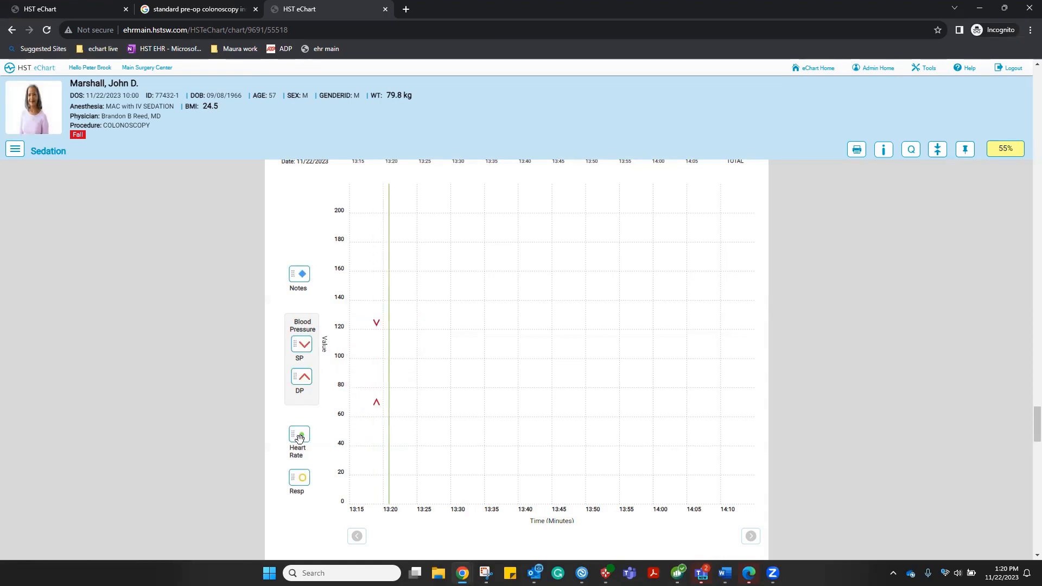
left_click_drag(298, 435, 376, 382)
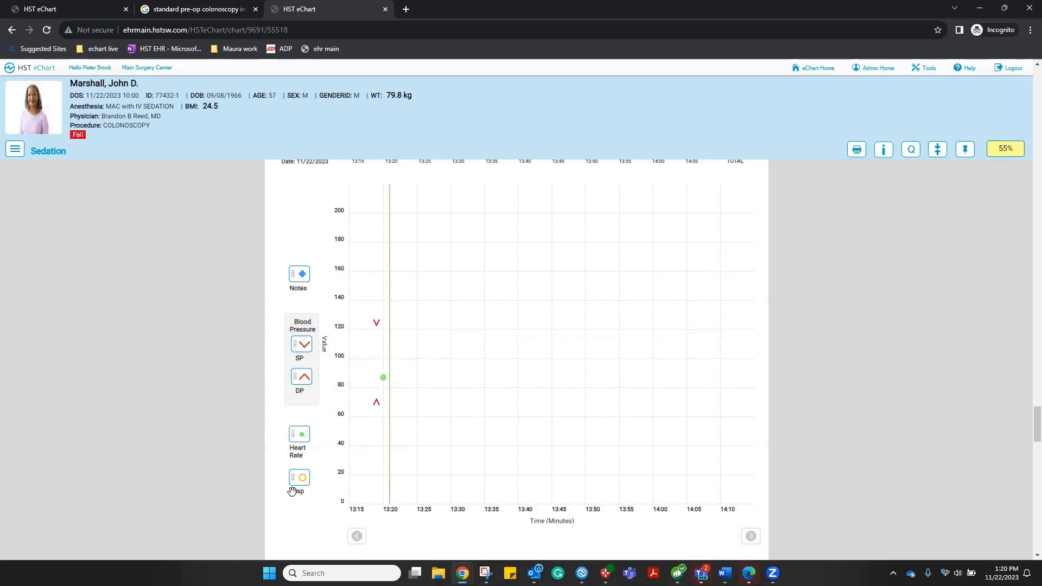
left_click_drag(299, 482, 374, 489)
Place a note event at 13:20 on the vitals graph reading 'here is a note'
left_click_drag(302, 274, 389, 262)
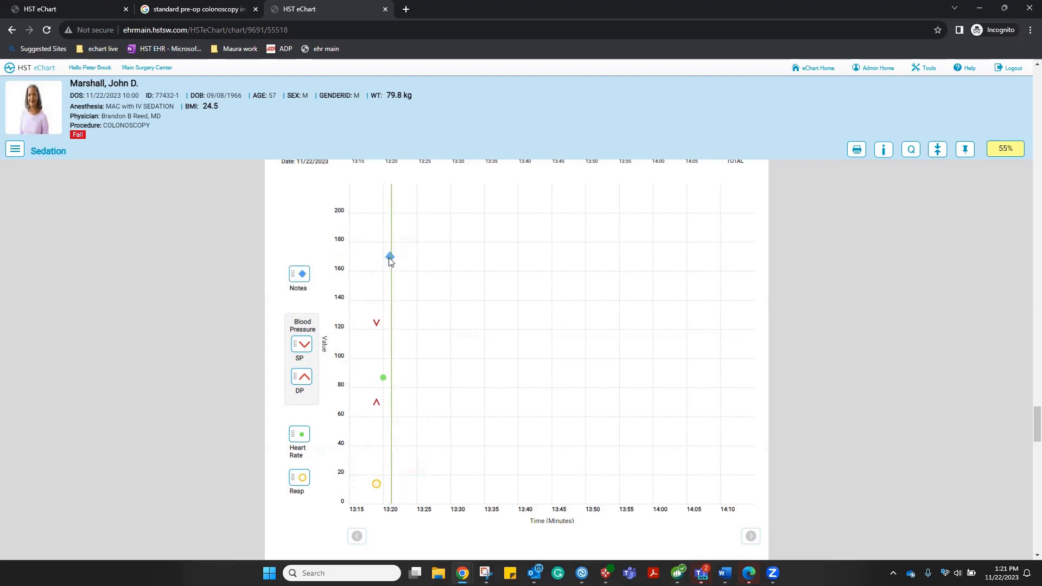
left_click(389, 258)
left_click(407, 133)
type("here is a note")
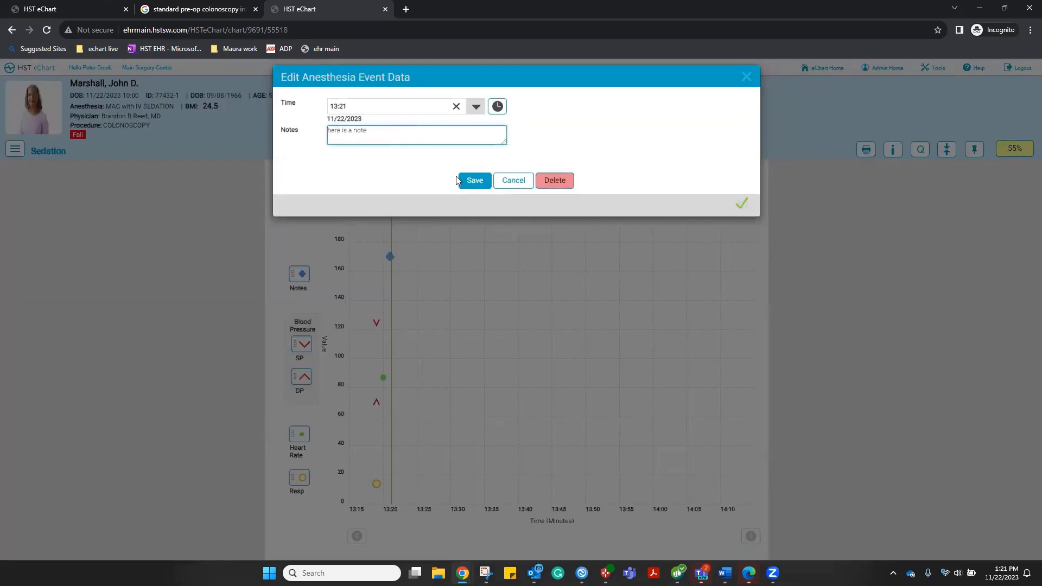
left_click(463, 180)
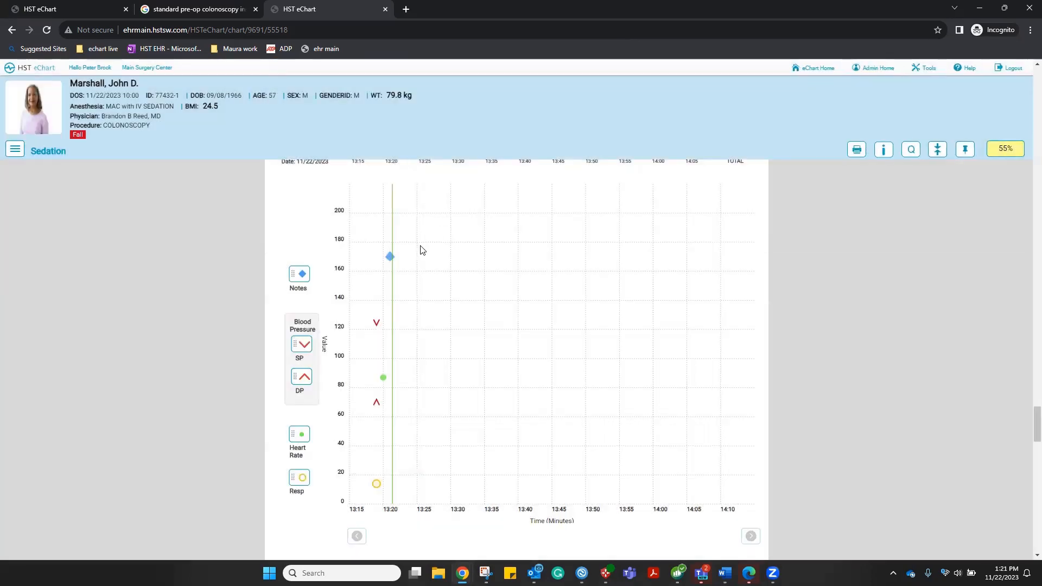
mouse_move(387, 260)
Plot 13:22 systolic and diastolic pressures, heart rate 78 and respirations 18
scroll(532, 320, "down", 1)
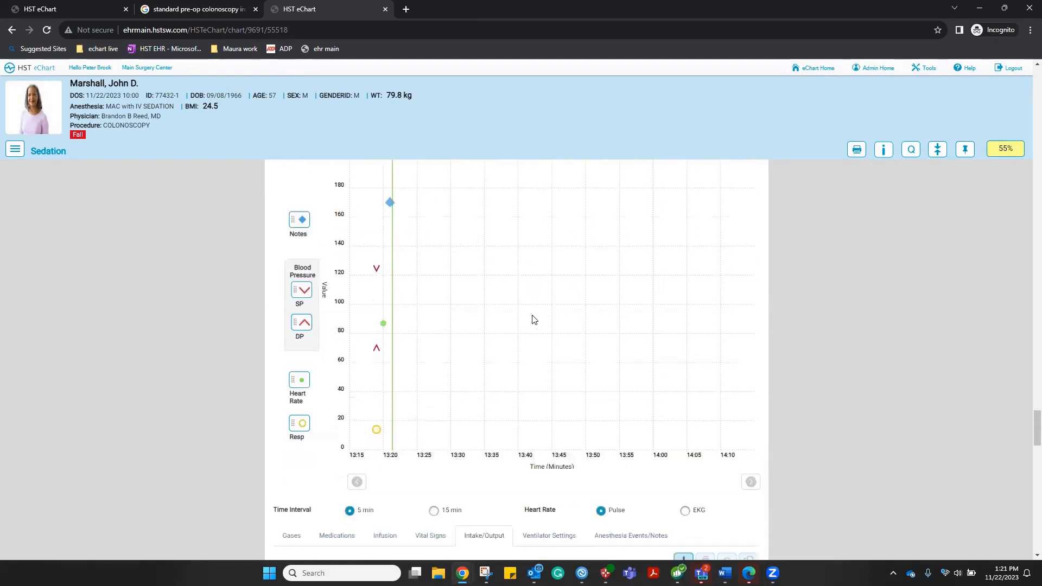
left_click_drag(303, 290, 390, 258)
left_click_drag(299, 328, 397, 299)
left_click_drag(302, 380, 394, 344)
left_click_drag(393, 344, 393, 344)
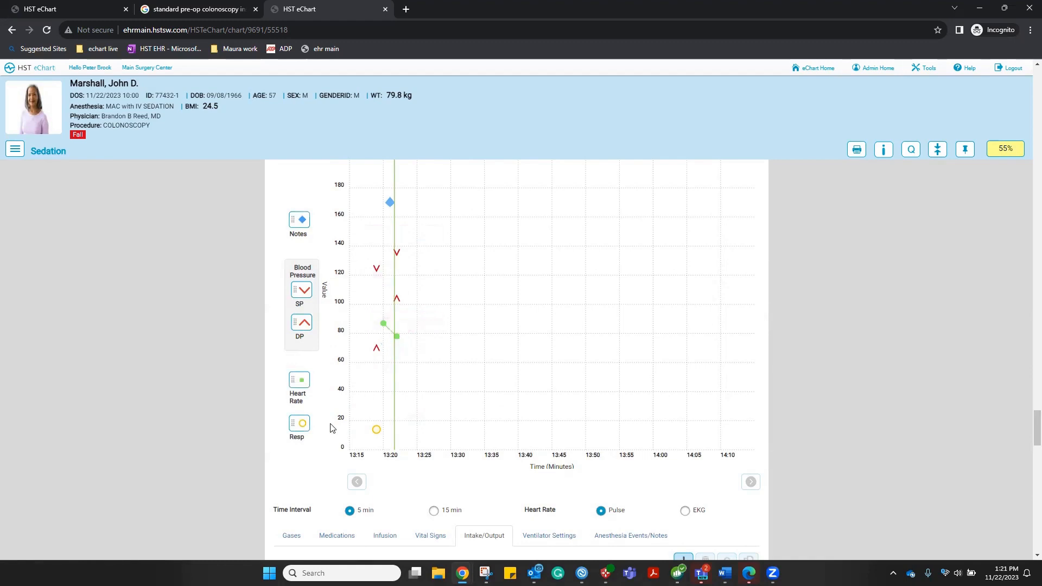
left_click_drag(299, 423, 397, 420)
scroll(552, 346, "down", 4)
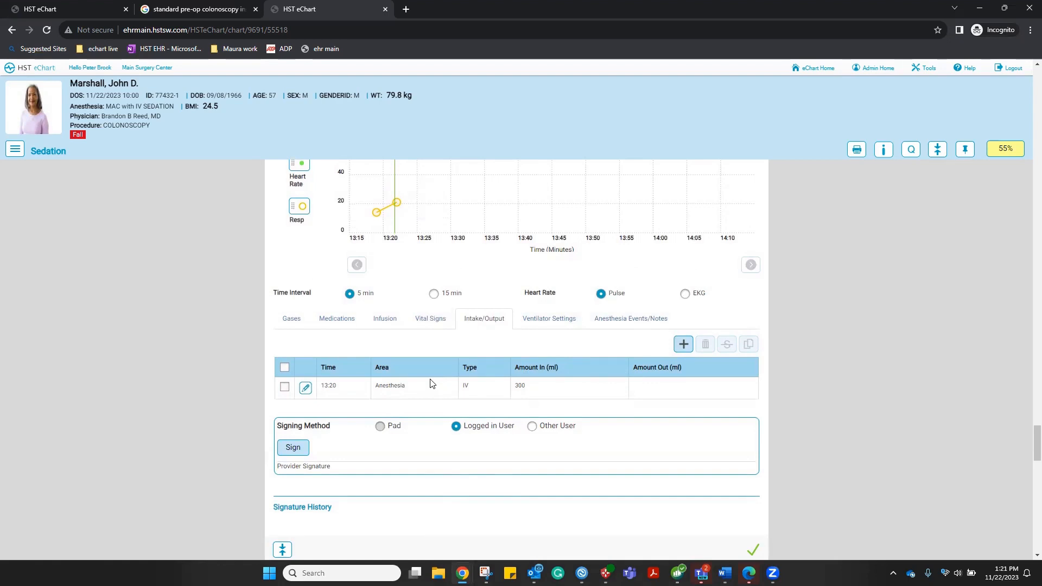
Review the gases, medications, infusions, vitals, intake/output, ventilator and events lists, then sign the entries
left_click(291, 320)
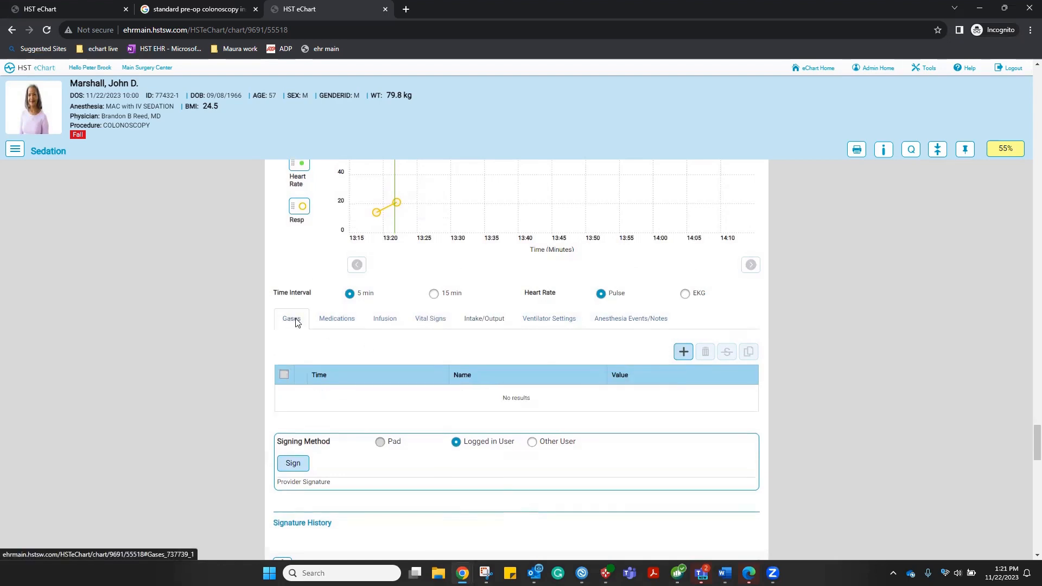
left_click(324, 321)
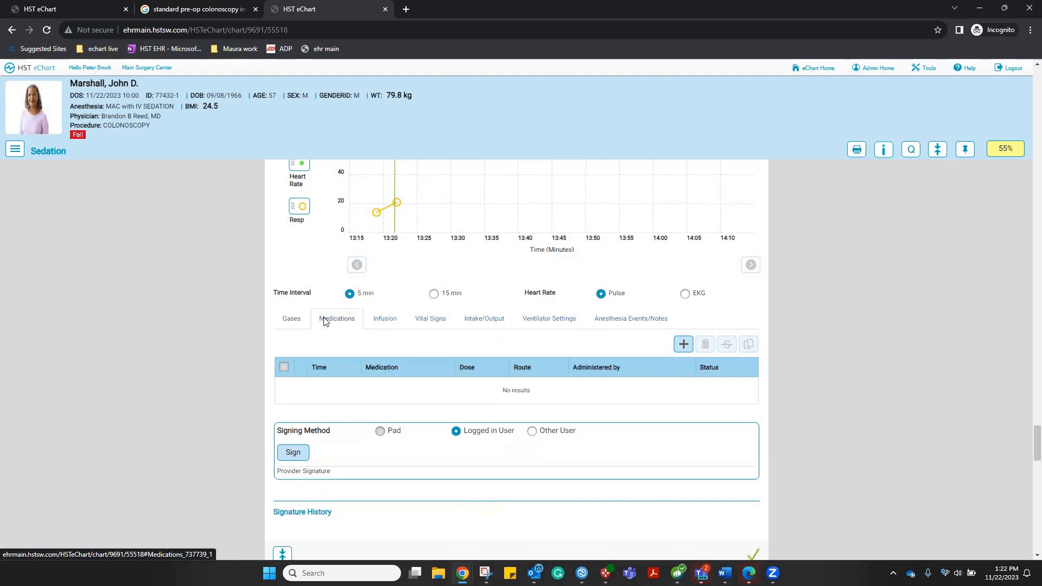
left_click(382, 325)
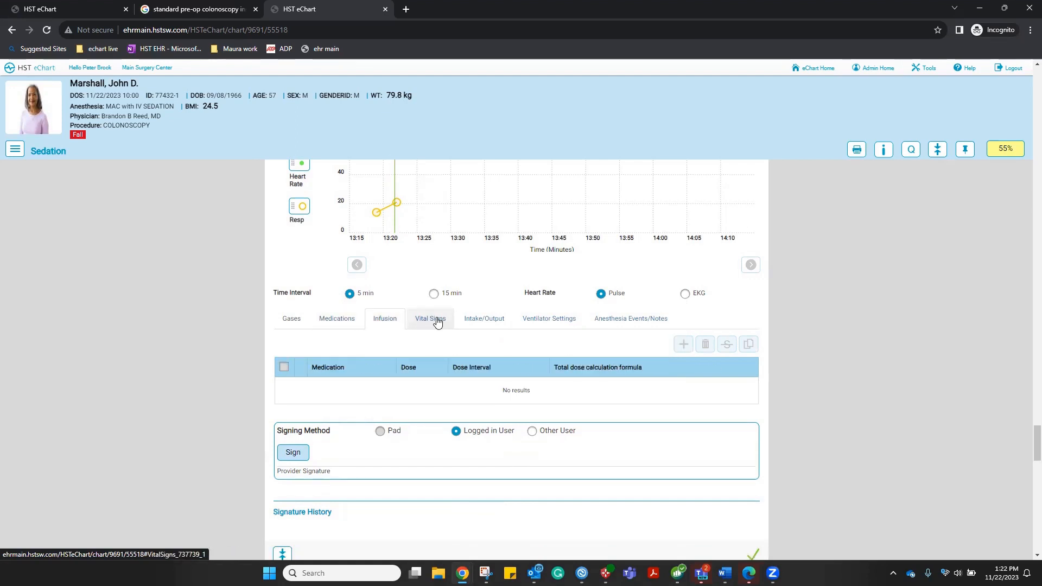
left_click(437, 322)
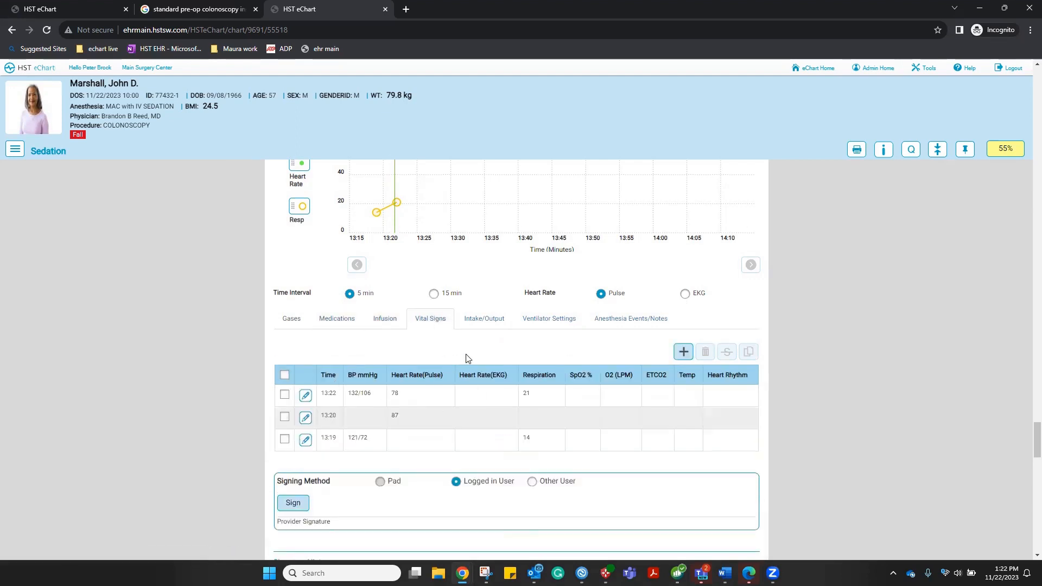
left_click(495, 321)
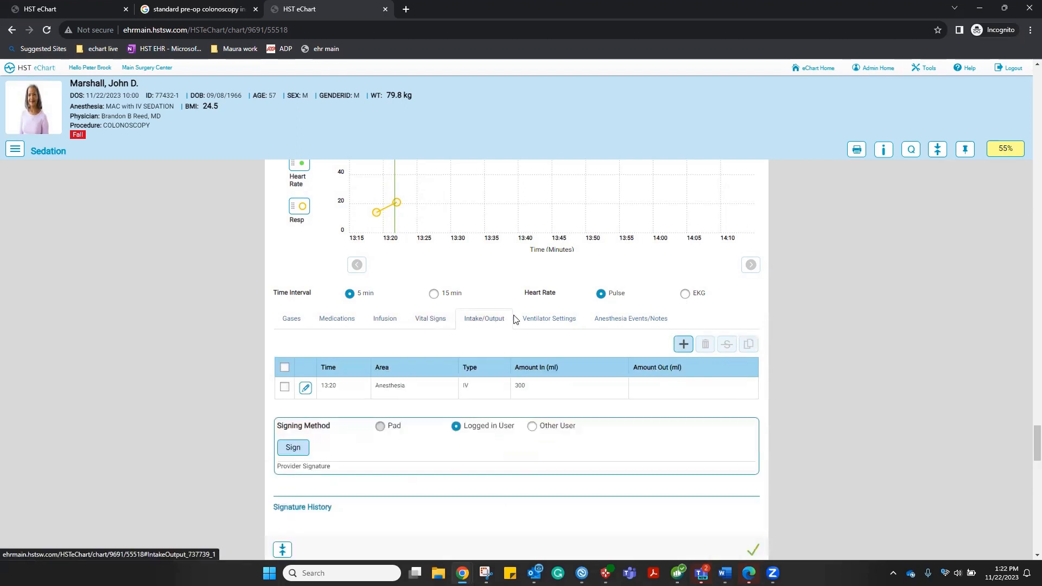
left_click(539, 324)
left_click(619, 322)
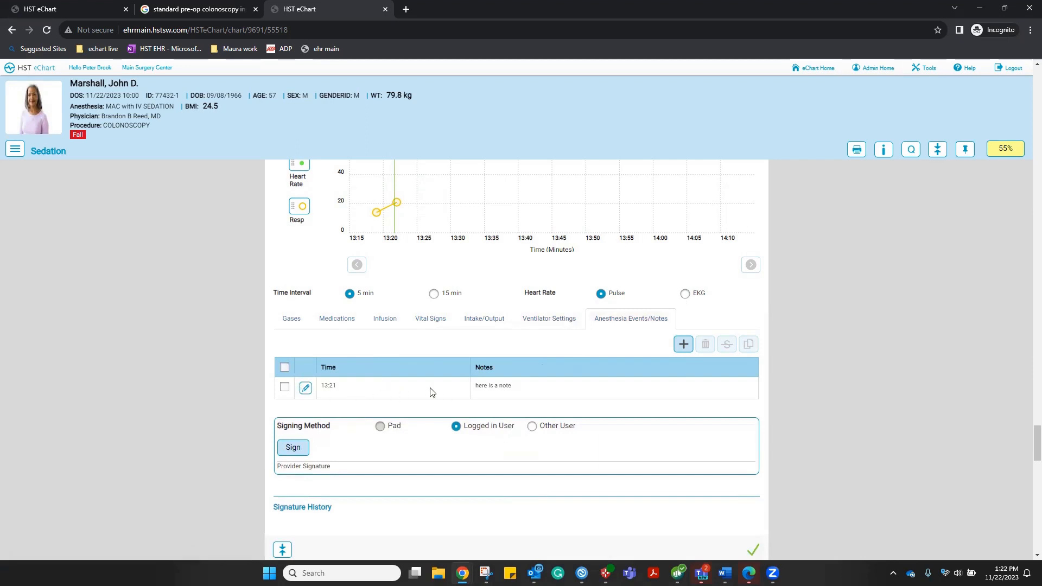
scroll(431, 391, "down", 1)
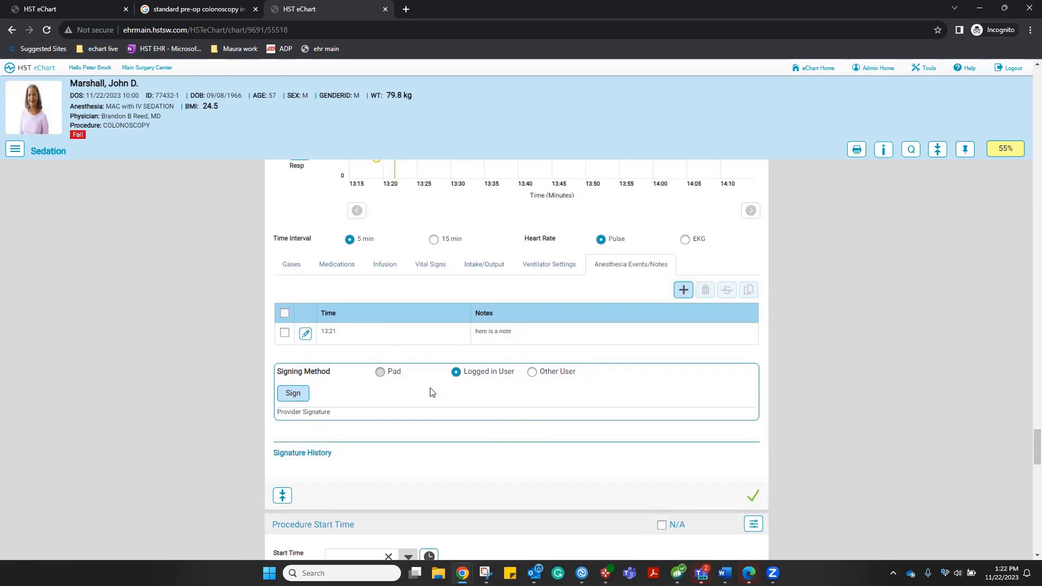
left_click(289, 398)
Stamp Procedure Start Time as 13:22 on 11/22/2023 and look over the remaining sections
scroll(625, 355, "down", 5)
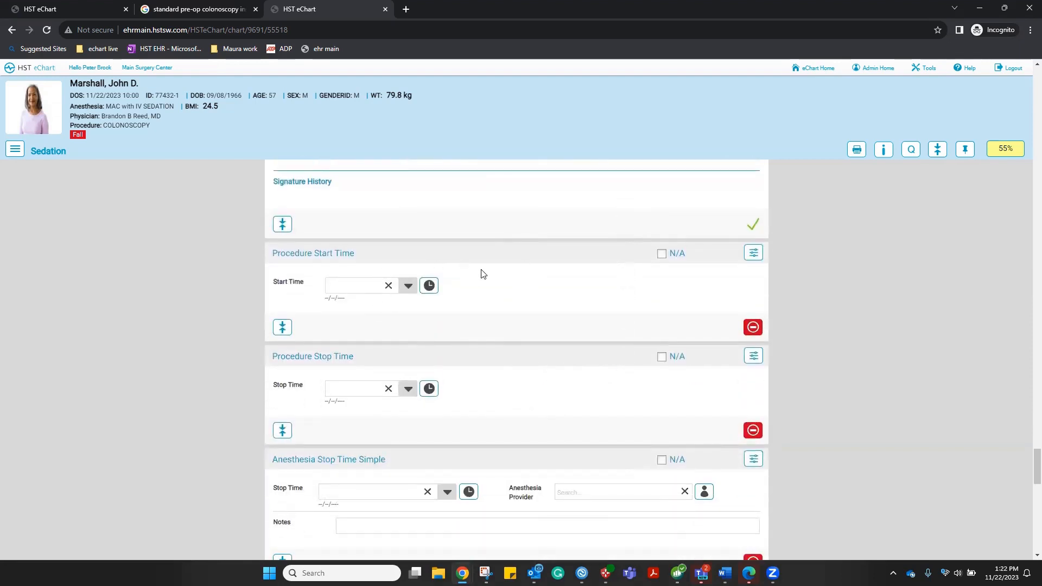
left_click(430, 287)
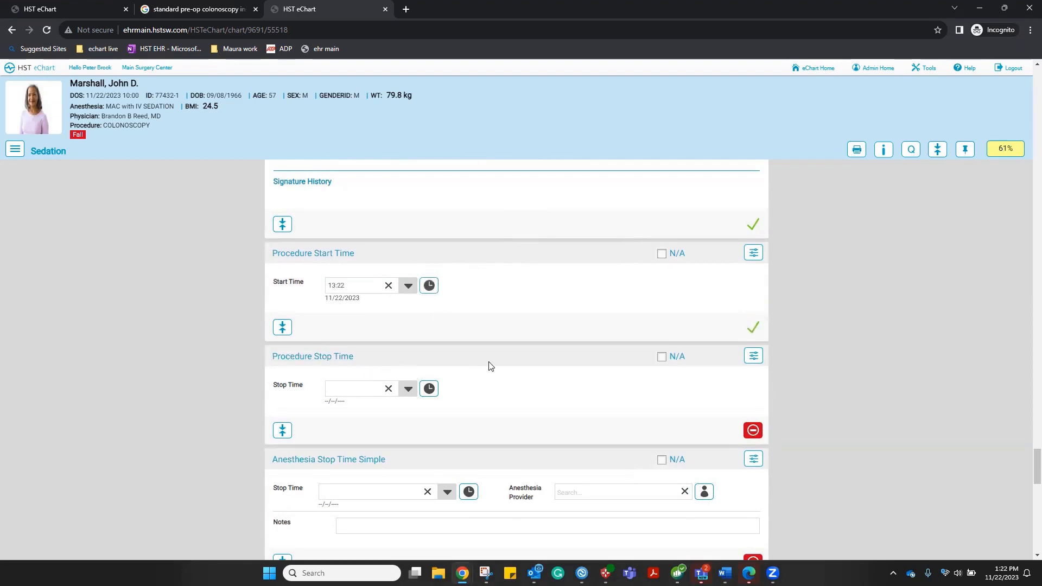
scroll(490, 367, "down", 2)
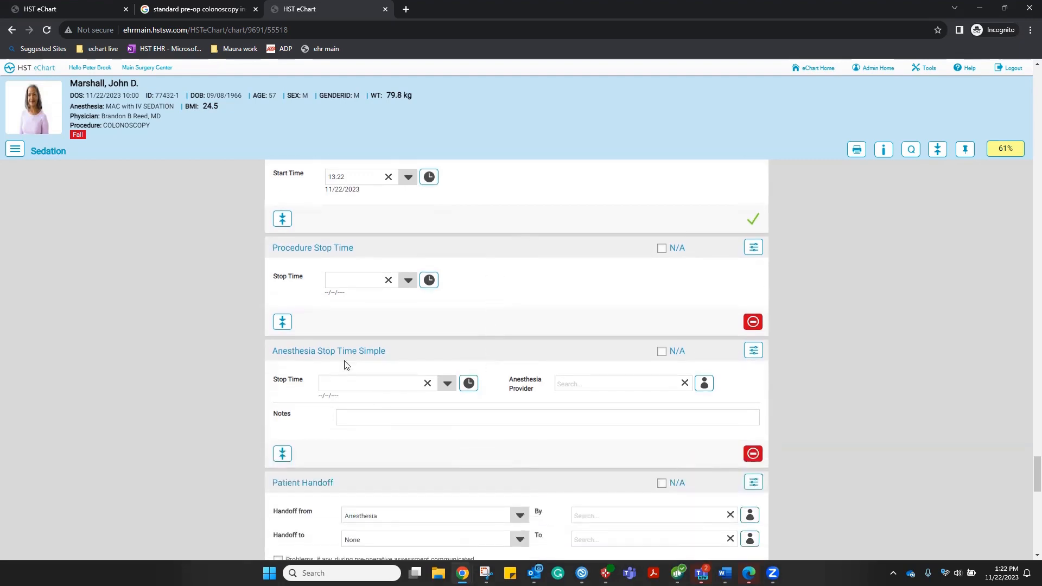
scroll(459, 368, "down", 4)
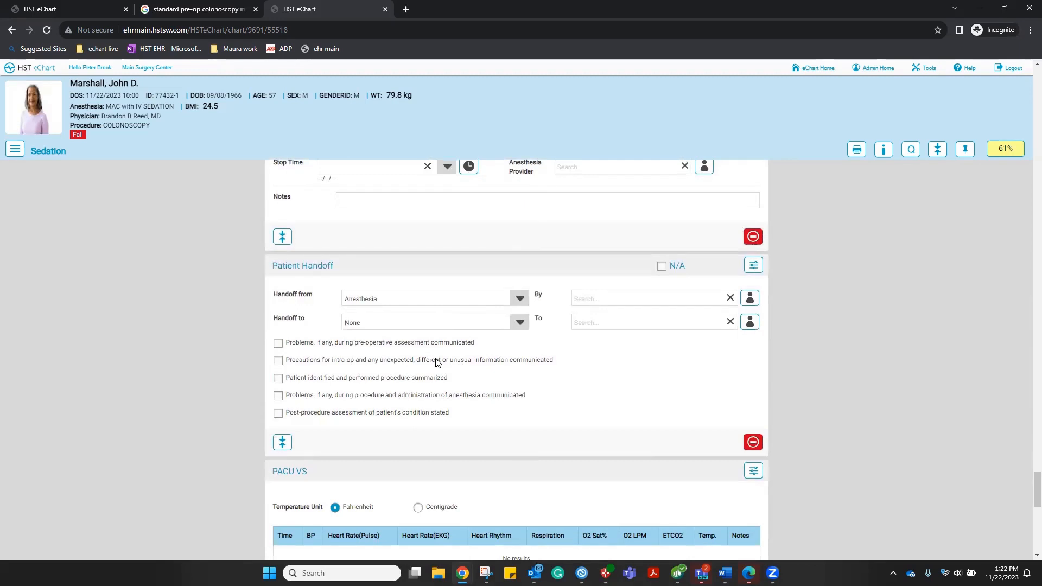
scroll(438, 362, "down", 2)
scroll(437, 362, "down", 2)
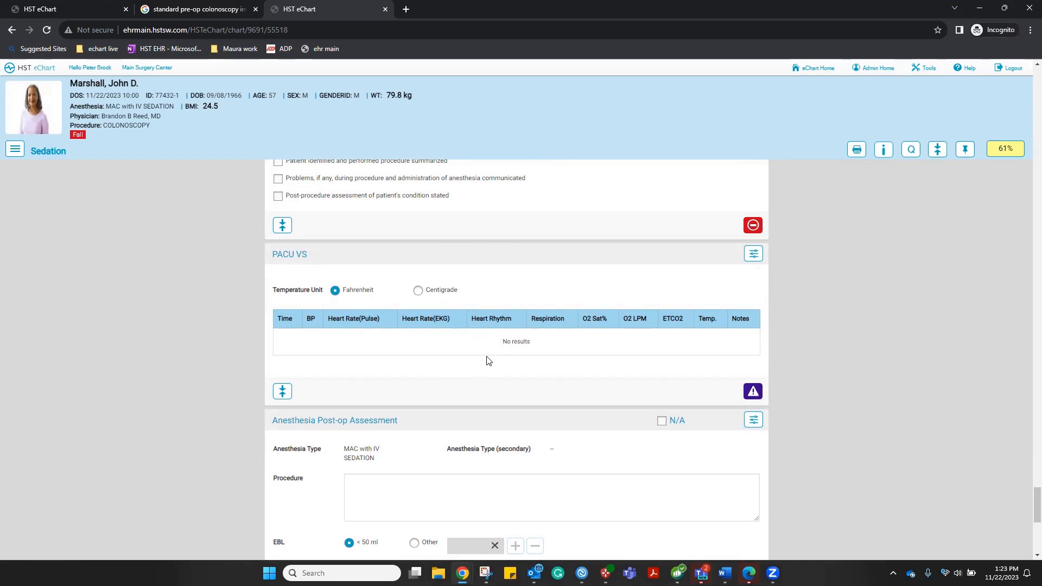
scroll(489, 361, "down", 2)
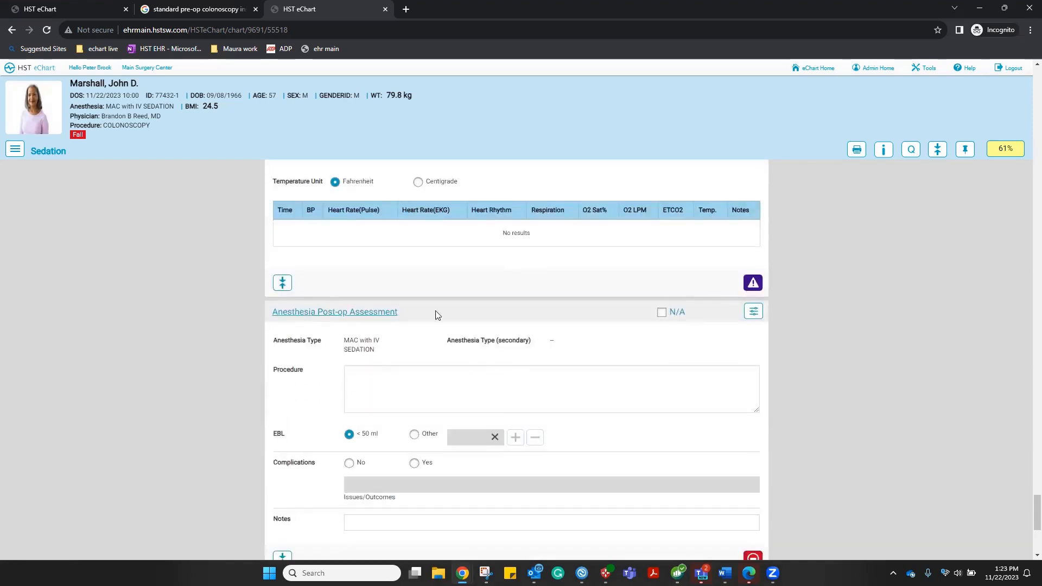
scroll(555, 353, "down", 2)
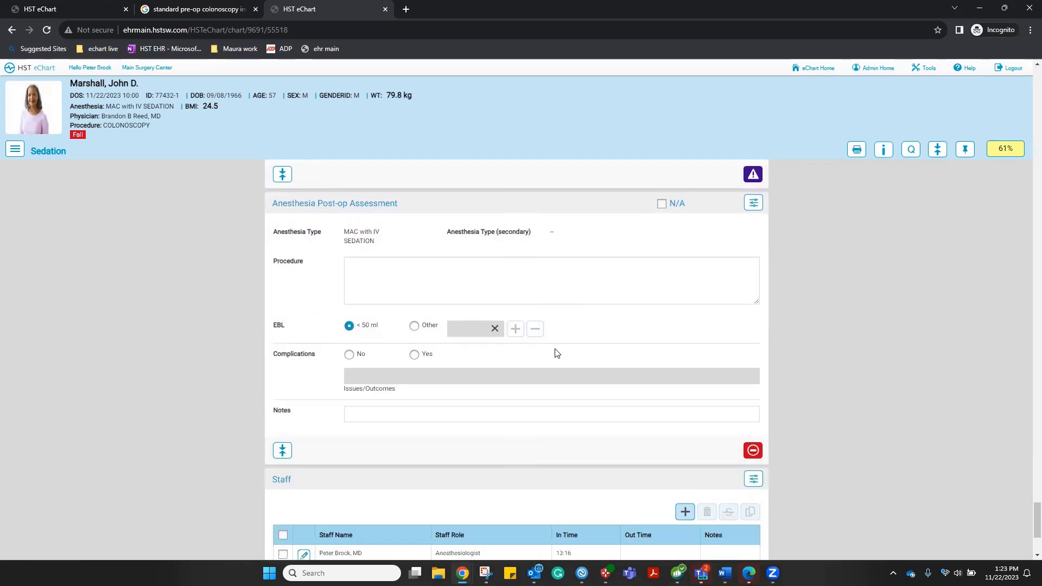
scroll(555, 353, "down", 2)
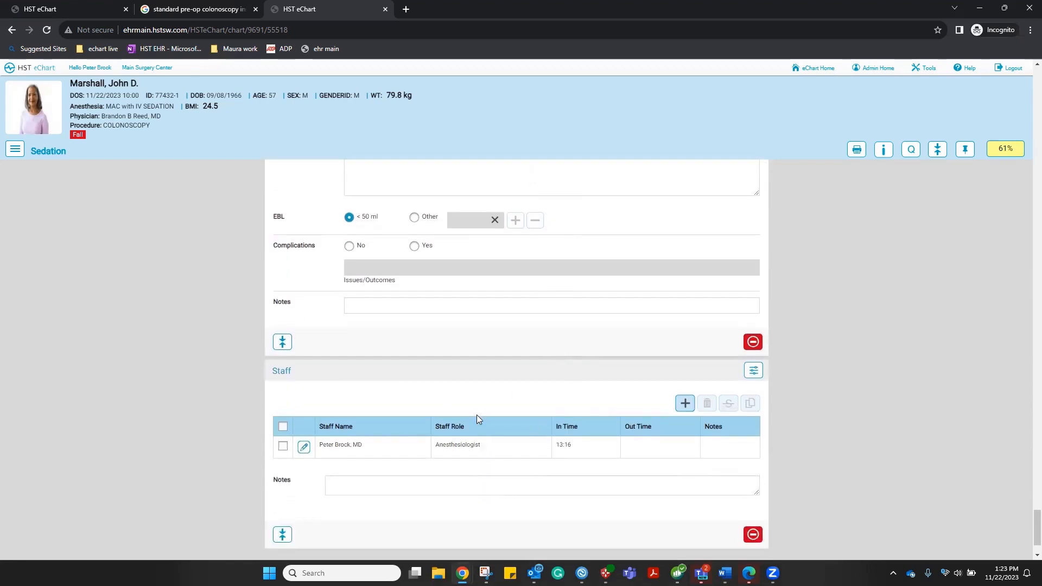
scroll(477, 419, "down", 1)
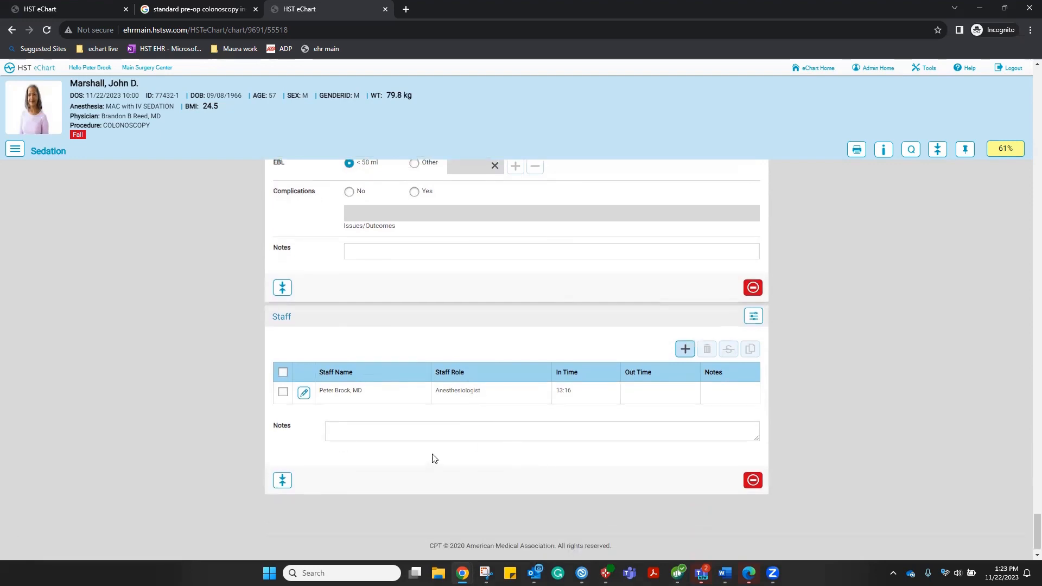
Switch to the Intra-Op chart and mark the allergy list as reviewed
left_click(15, 150)
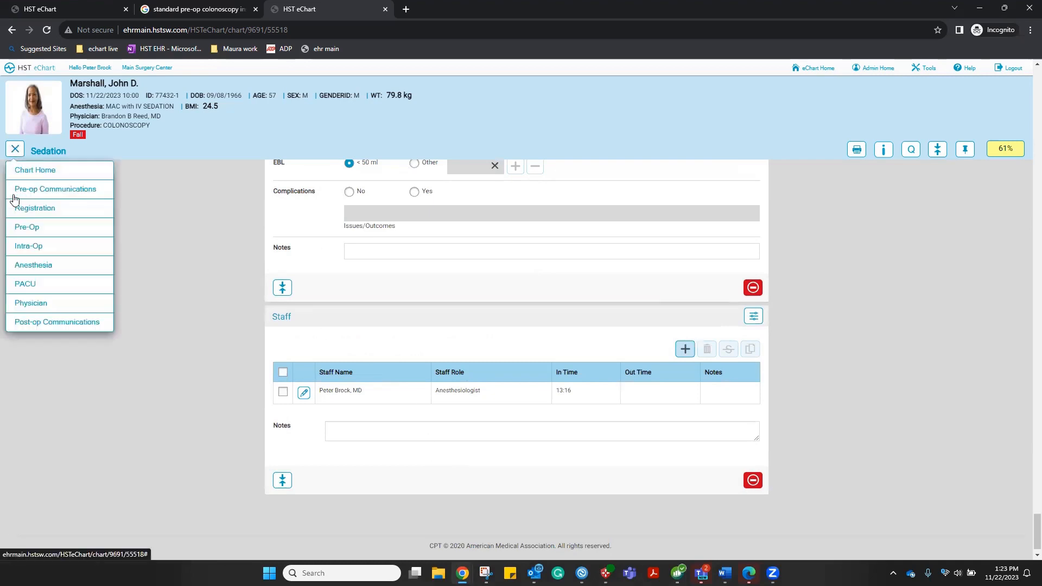
left_click(29, 248)
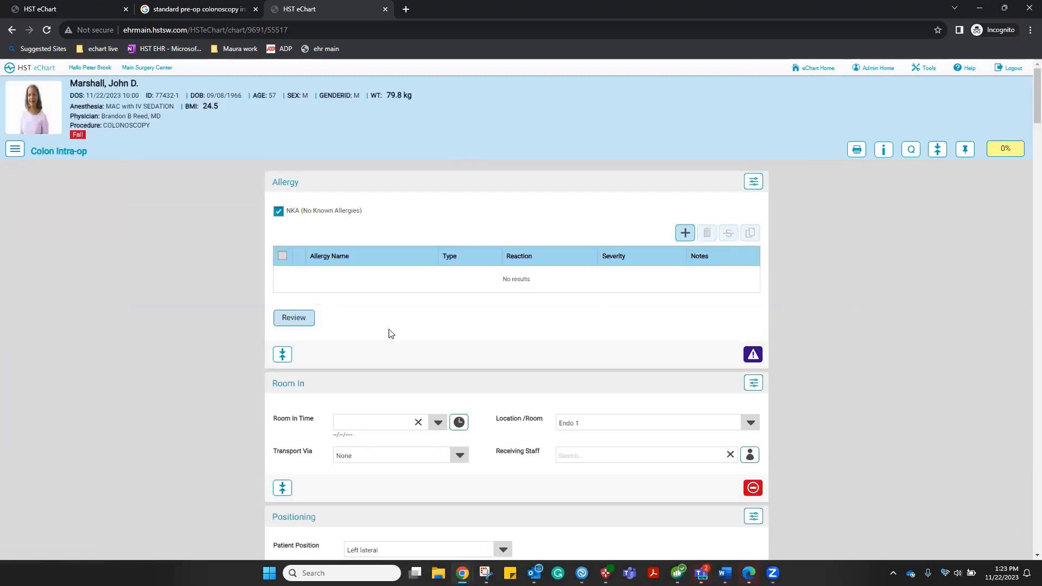
left_click(292, 324)
scroll(498, 307, "down", 2)
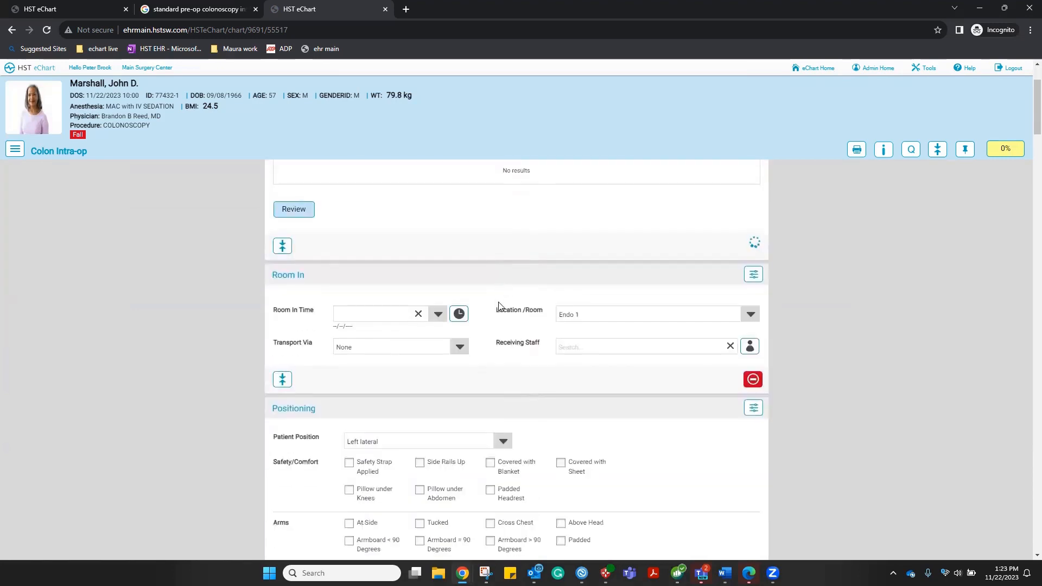
Set Room In Time to 13:11
left_click(456, 319)
left_click(438, 314)
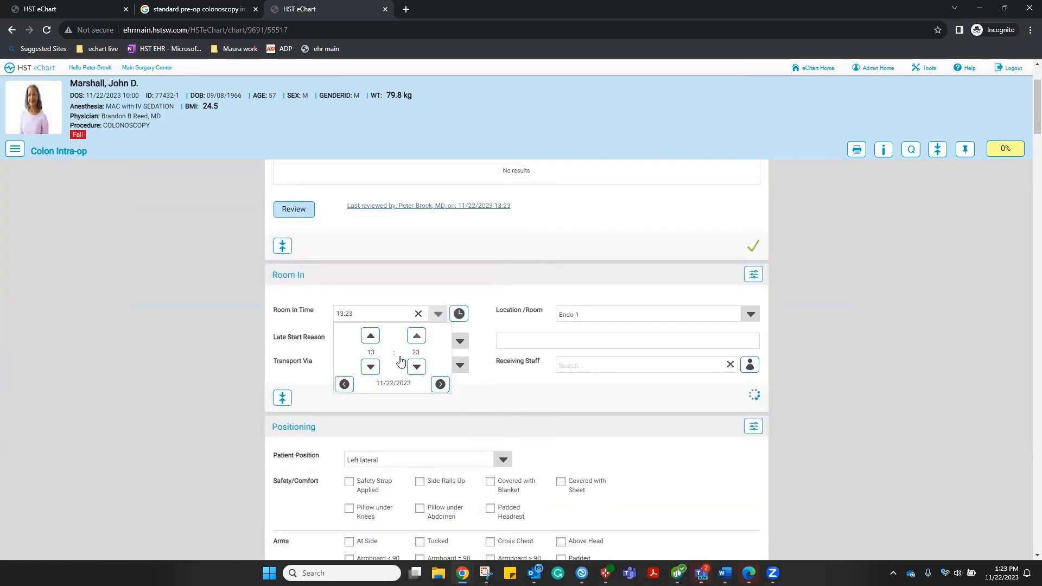
left_click(418, 368)
left_click(418, 369)
left_click(418, 369)
left_click(418, 369)
left_click(418, 369)
left_click(418, 369)
left_click(418, 369)
left_click(418, 369)
left_click(532, 294)
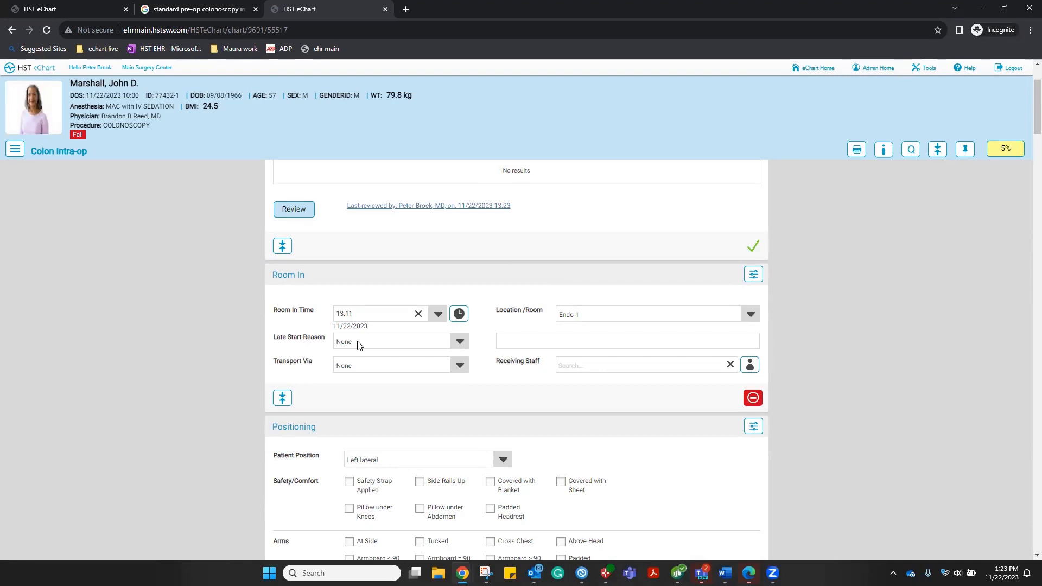
Set late start reason to OR Delay, transport to Stretcher, and fill receiving staff
left_click(459, 343)
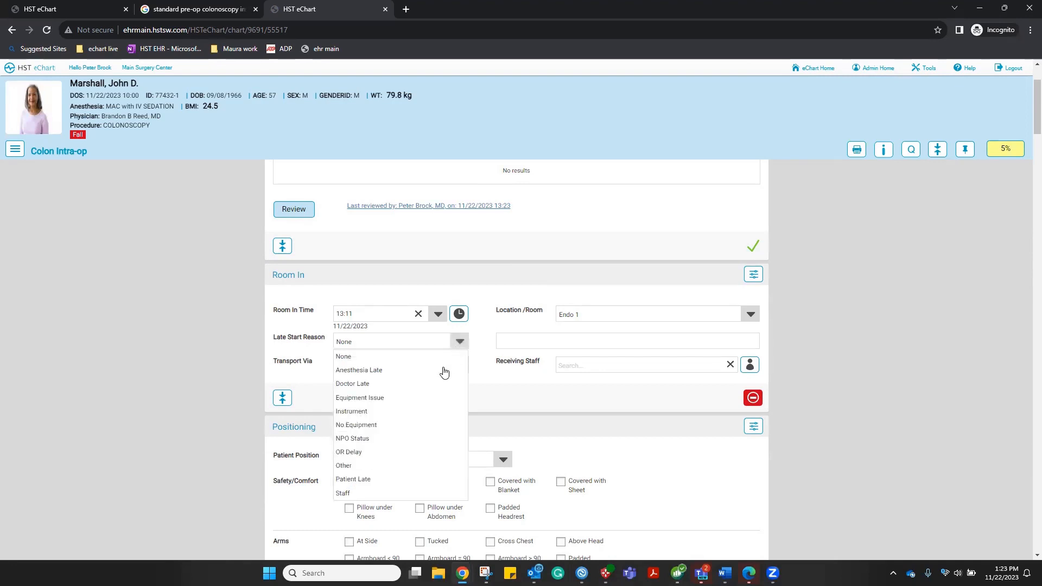
left_click(353, 454)
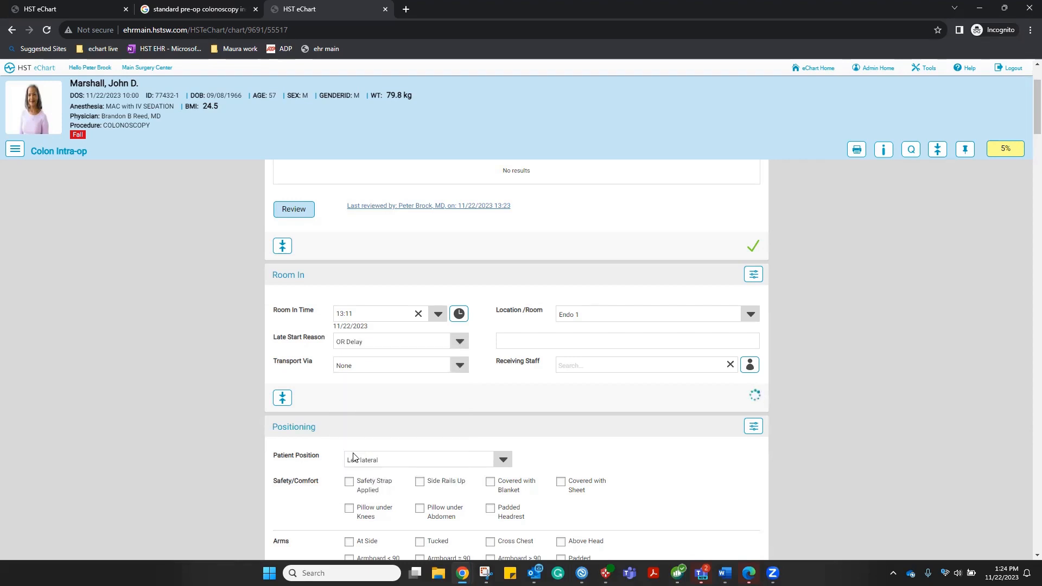
left_click(458, 367)
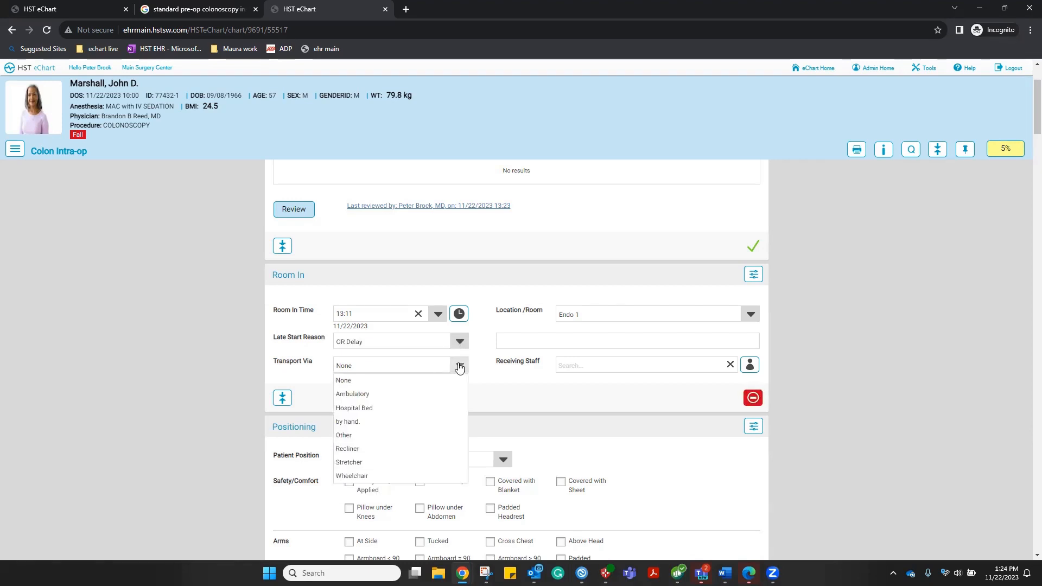
left_click(351, 463)
left_click(750, 365)
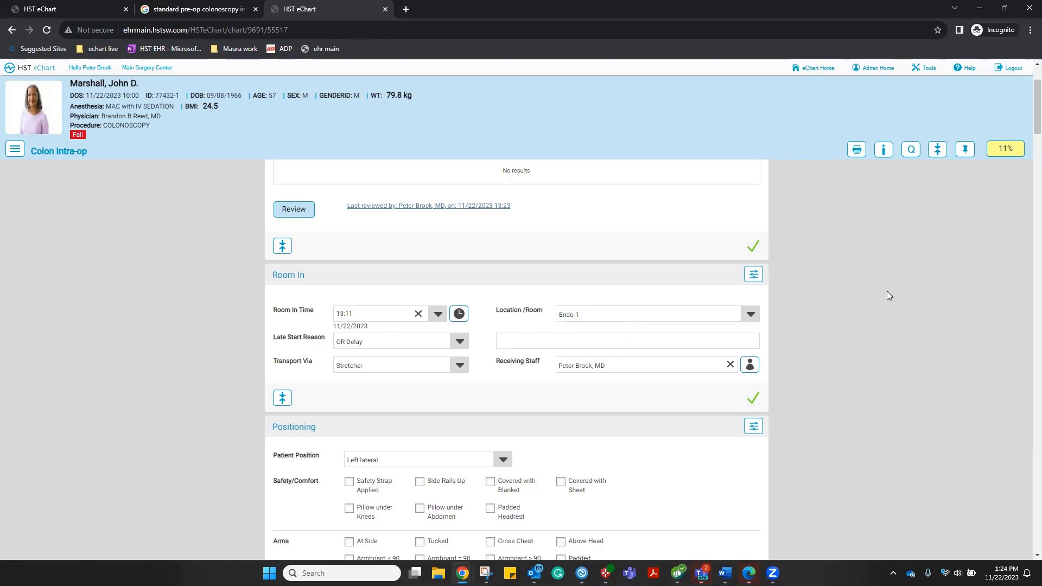
left_click(913, 152)
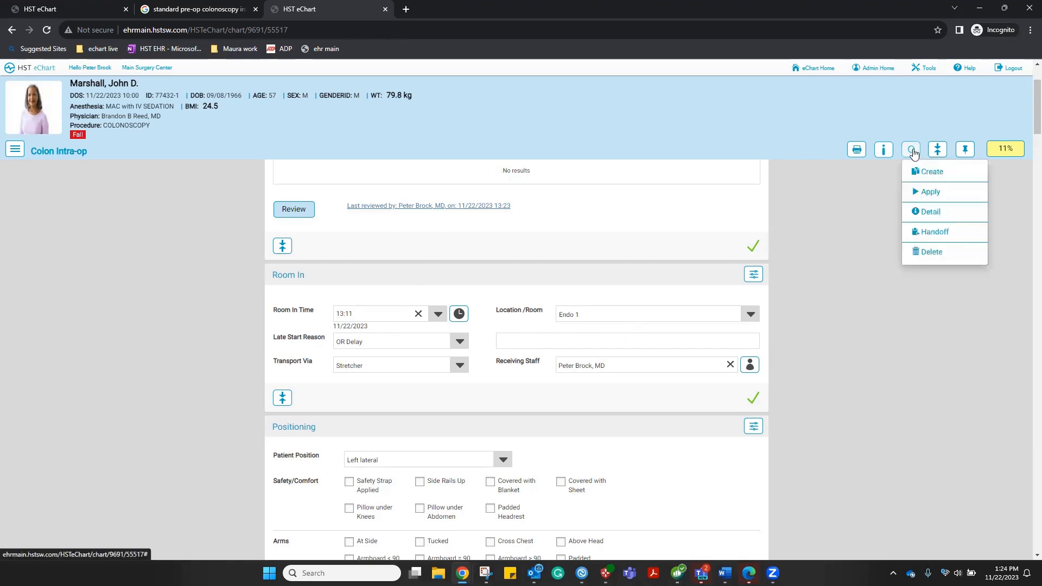
Browse the QuickCharts list without applying, then return to the Intra-Op chart
left_click(931, 193)
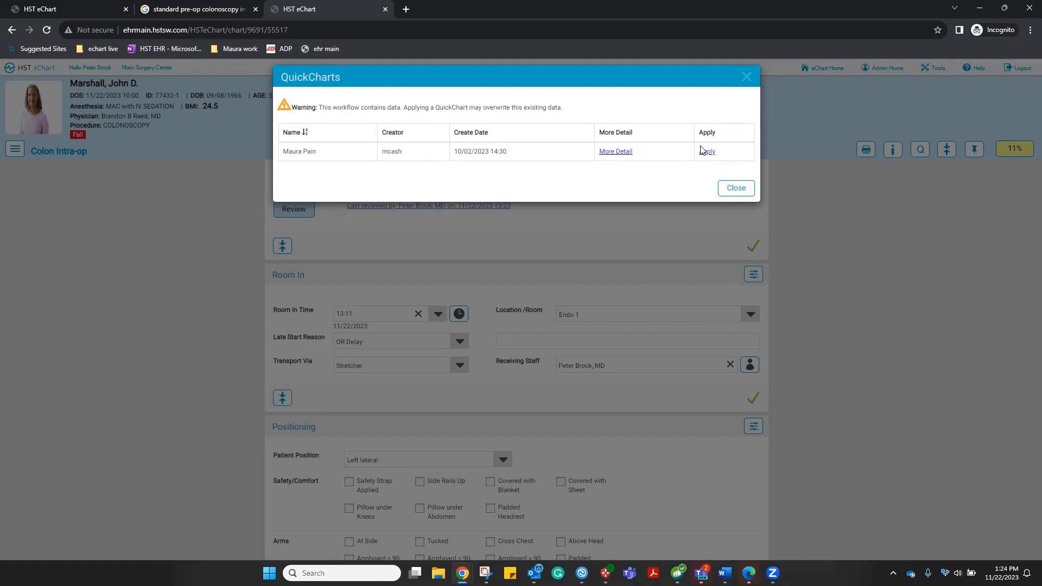
left_click(734, 192)
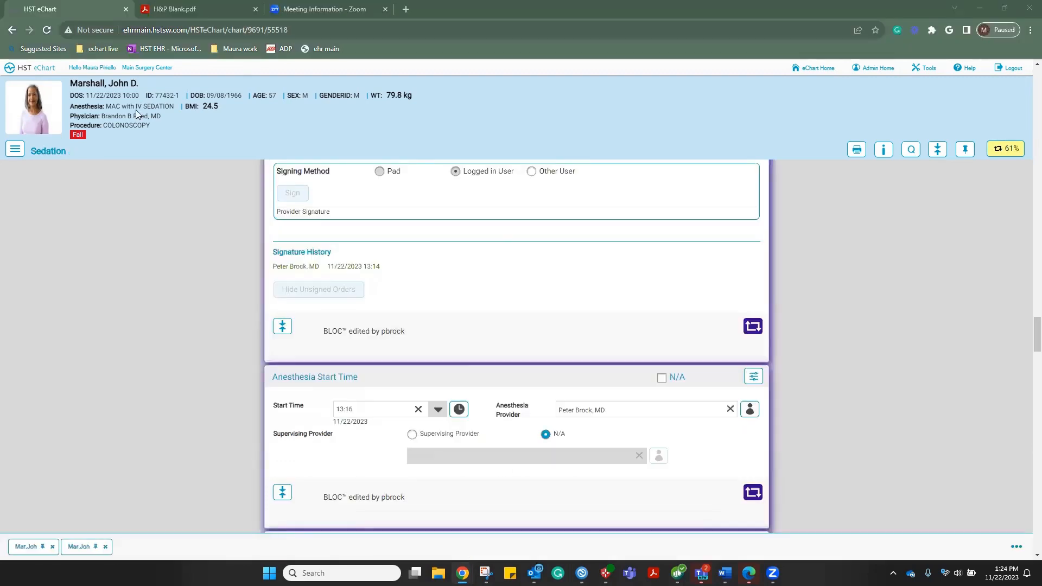
left_click(16, 148)
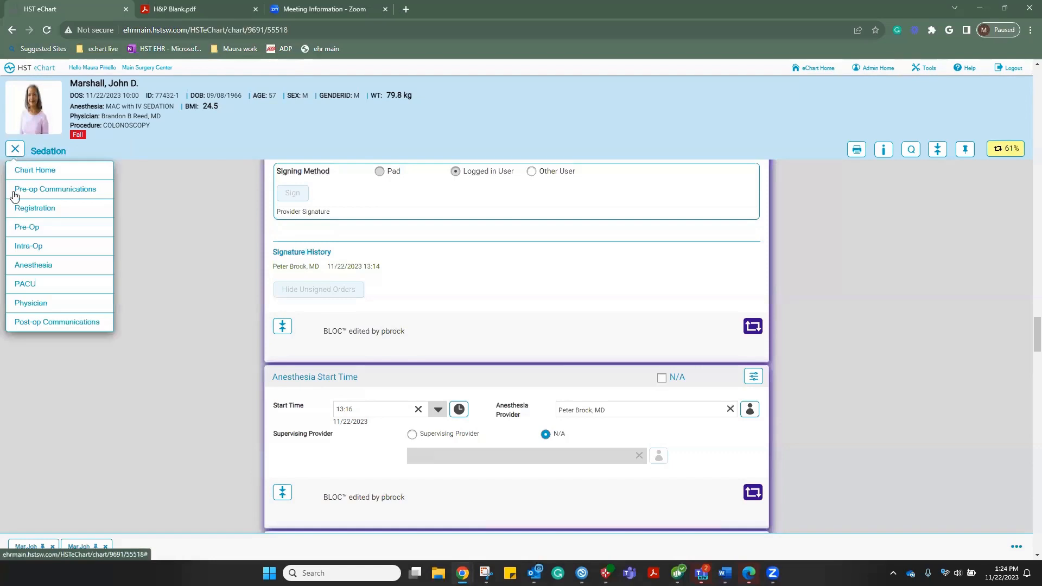
left_click(25, 246)
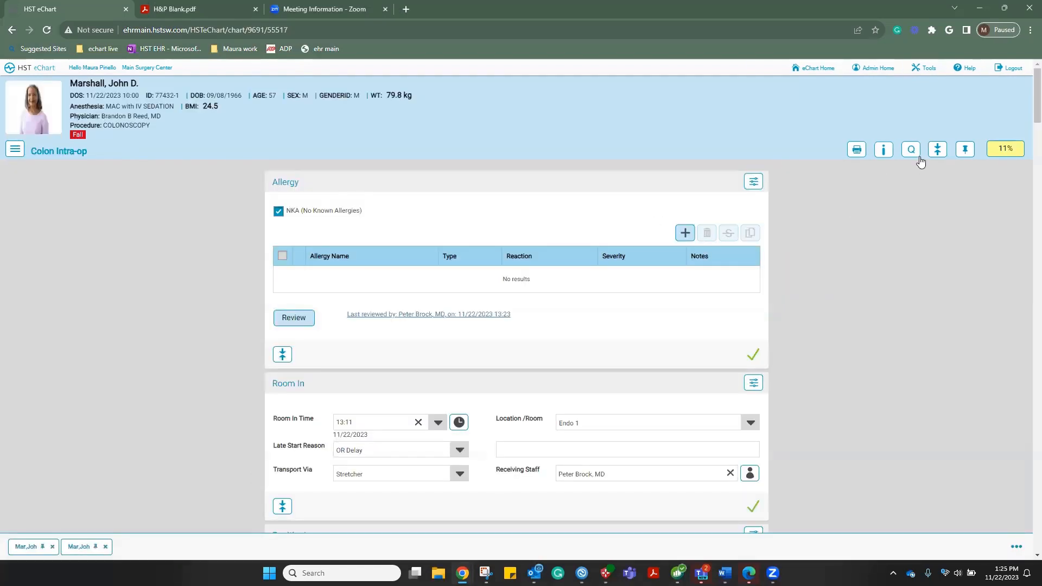
Apply the Screening colonoscopy QuickChart, raising chart completion from 11% to 16%
left_click(914, 154)
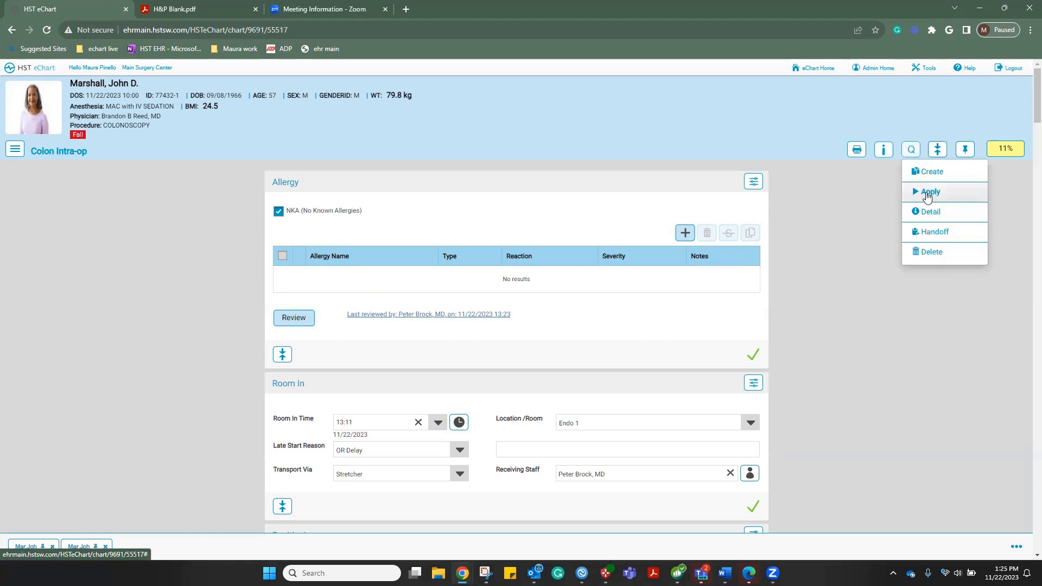
left_click(926, 192)
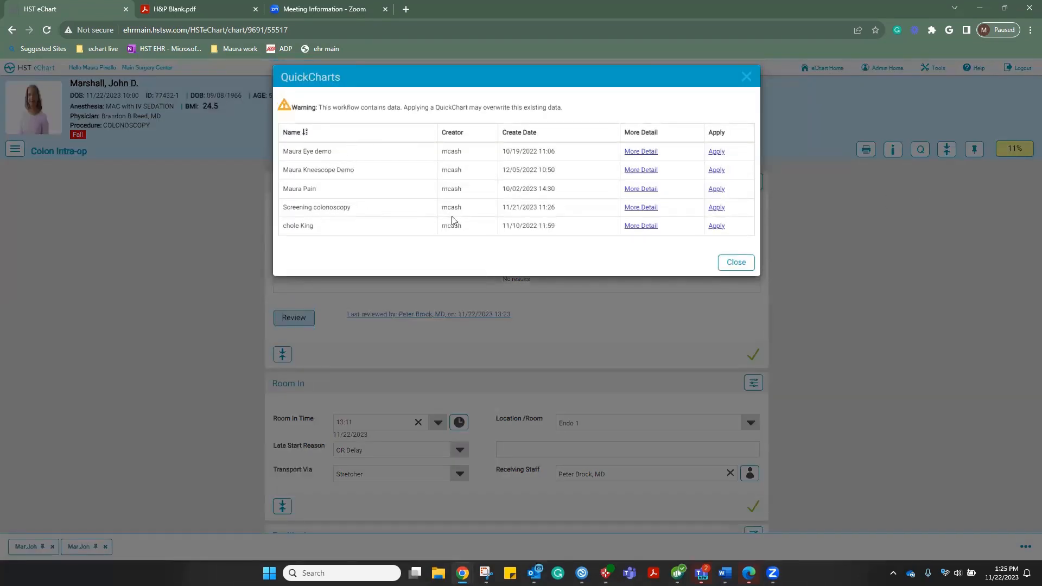
left_click(718, 210)
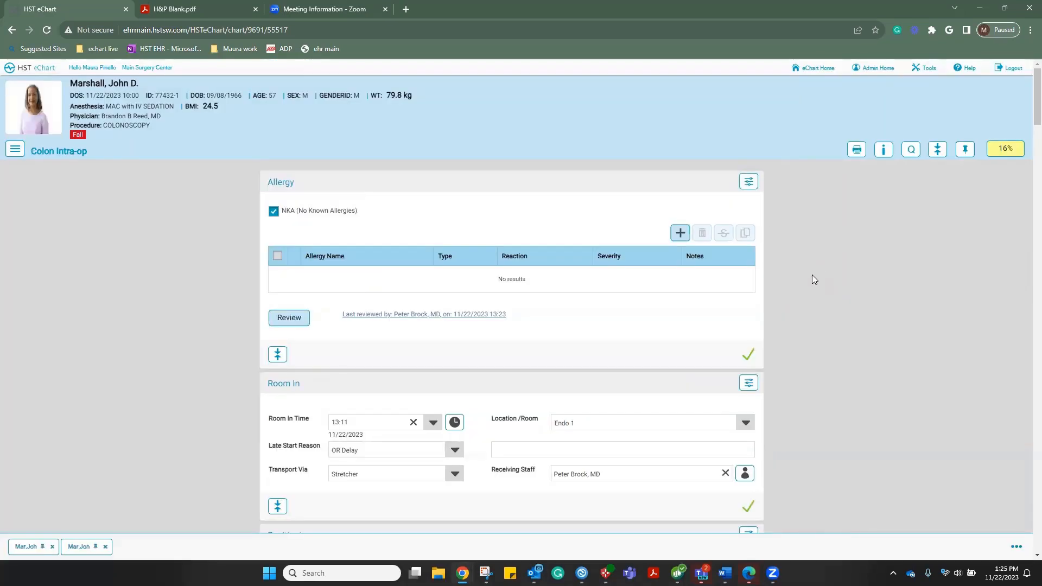
Mark the Wound Classification and Equipment sections complete, bringing the intra-op chart to 38%
scroll(812, 275, "down", 3)
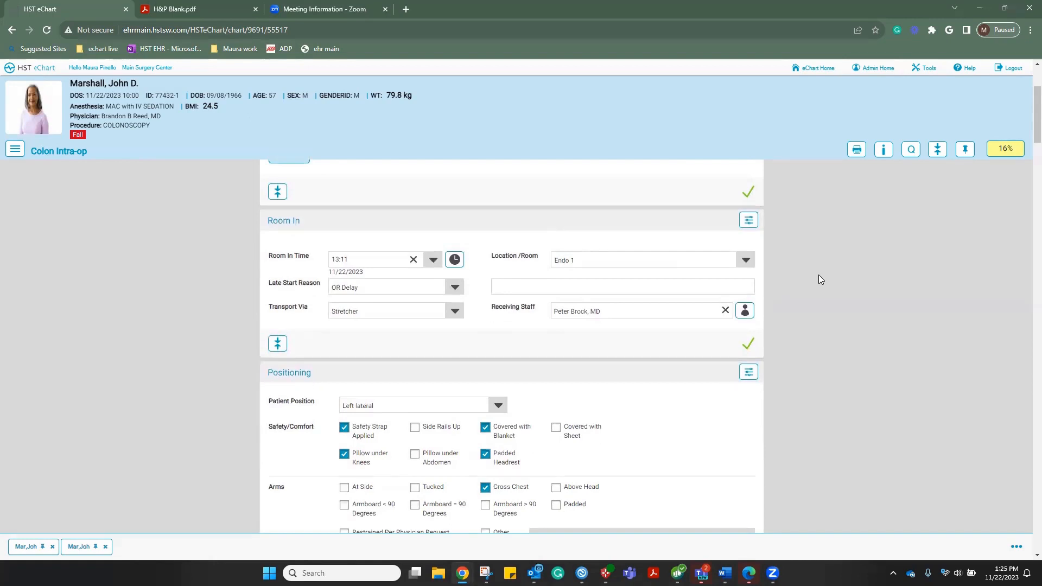
scroll(819, 275, "down", 2)
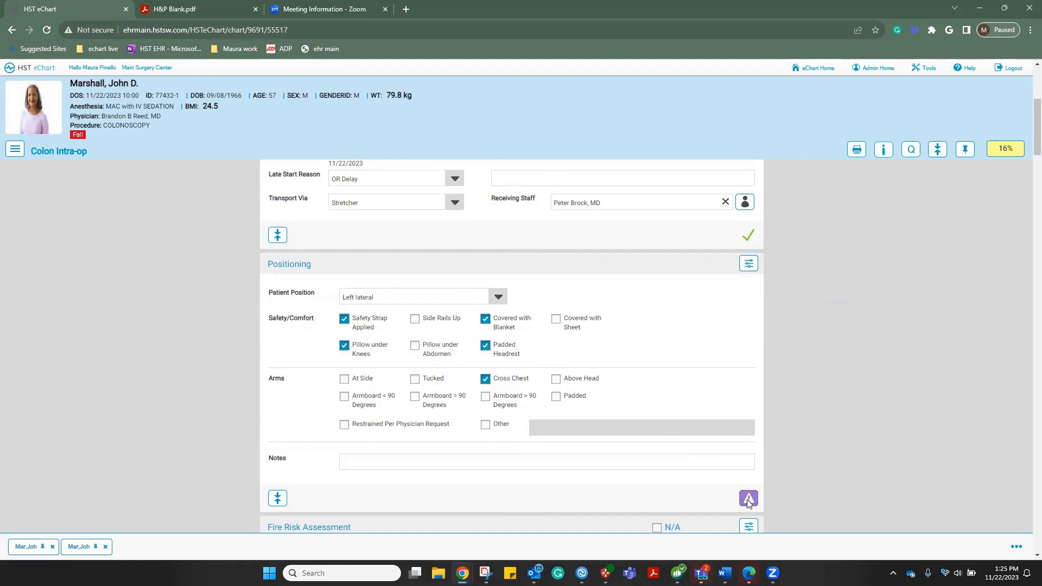
scroll(813, 427, "down", 5)
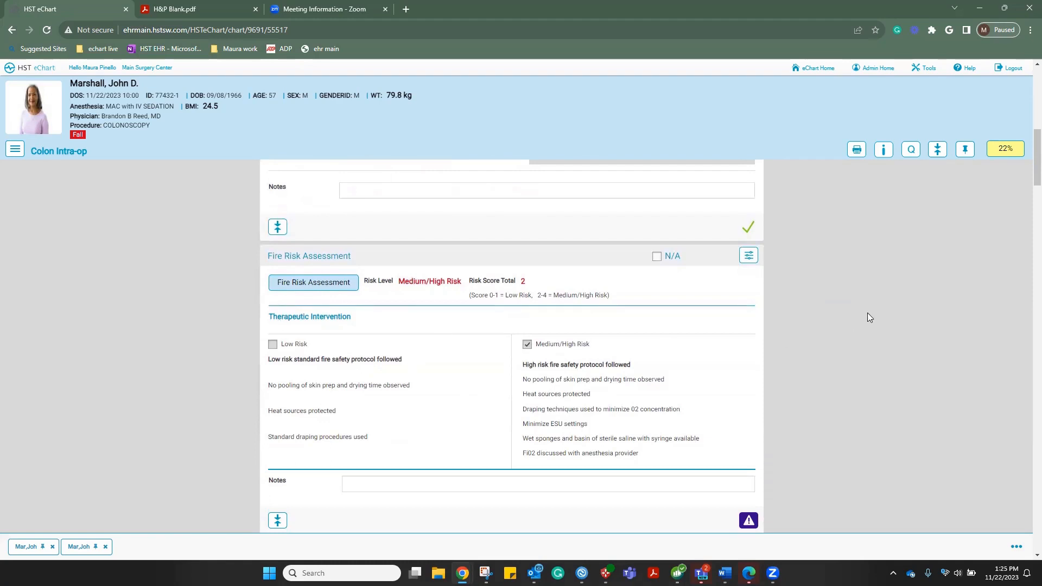
scroll(863, 320, "down", 2)
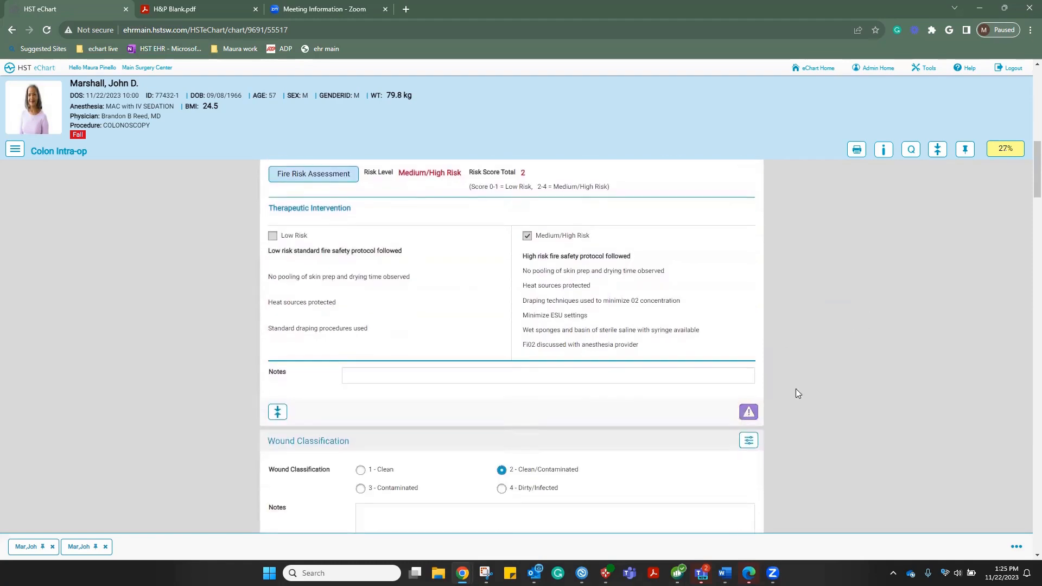
scroll(857, 307, "down", 3)
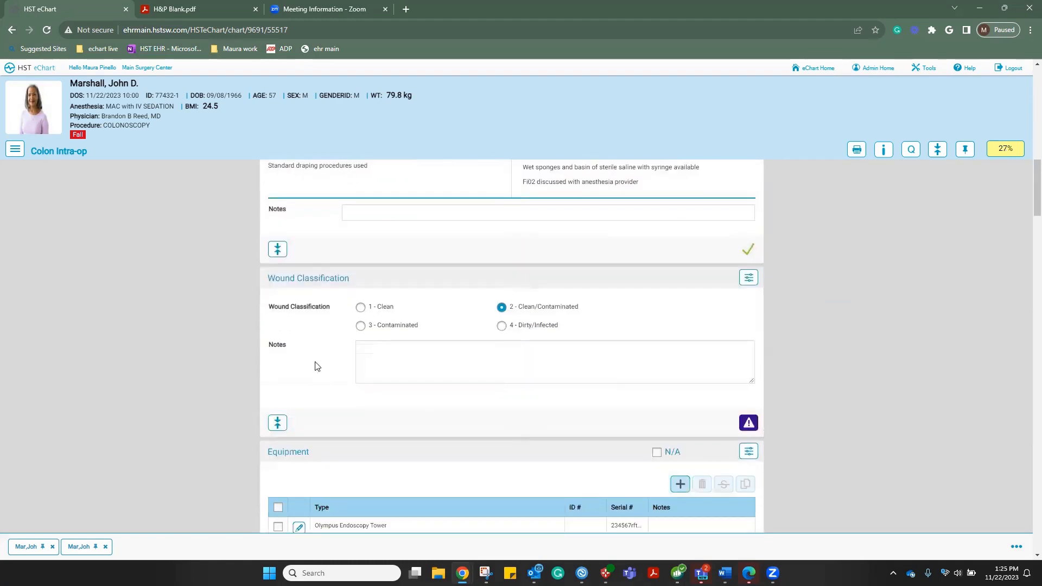
left_click(747, 423)
scroll(861, 335, "down", 3)
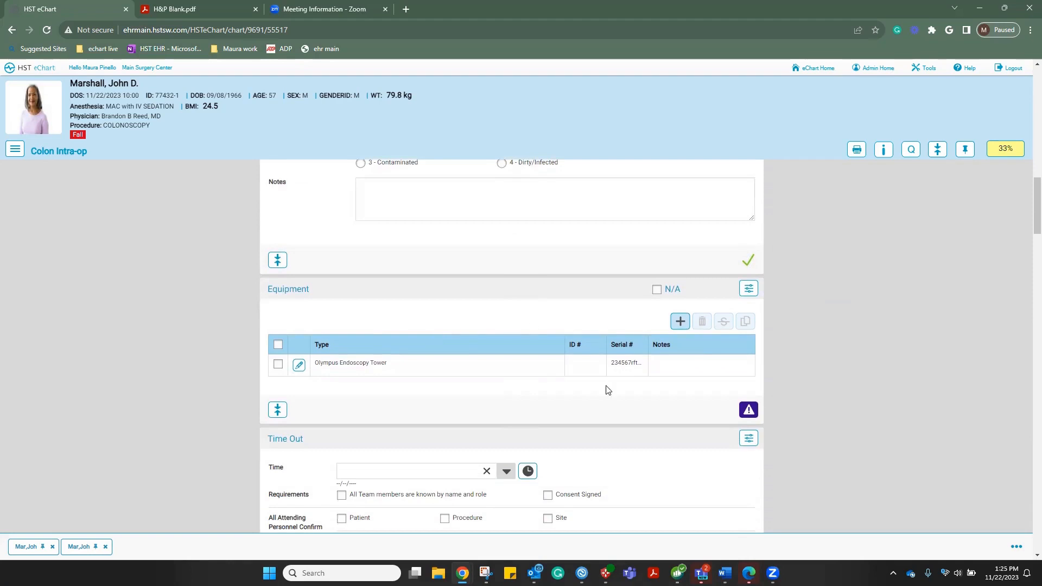
left_click(749, 410)
scroll(894, 340, "down", 4)
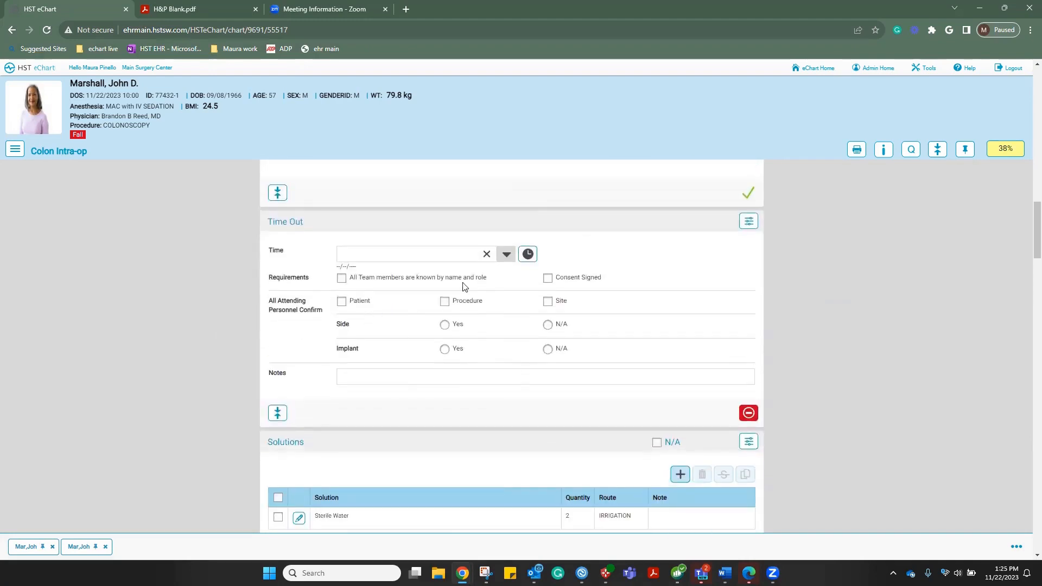
Stamp the Time Out time and tick team, consent, patient, procedure and site confirmations, with Side N/A
left_click(526, 256)
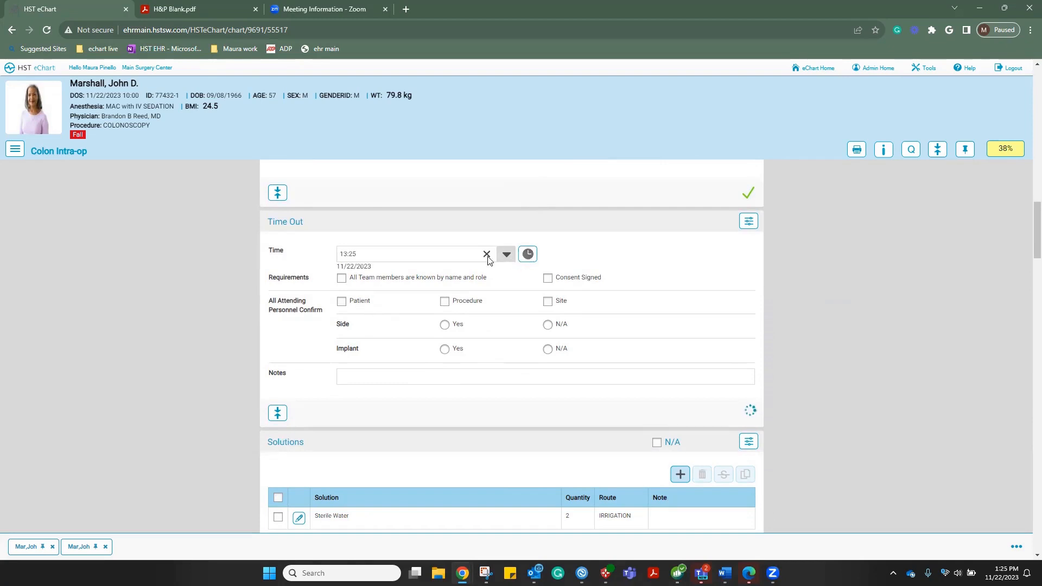
left_click(341, 279)
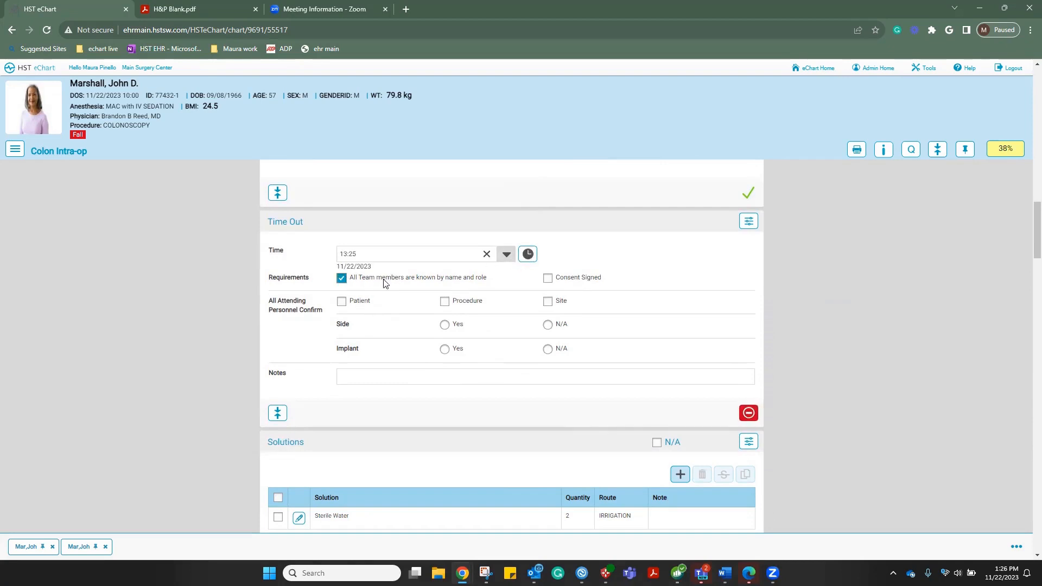
left_click(548, 278)
left_click(342, 304)
left_click(444, 305)
left_click(546, 302)
left_click(548, 324)
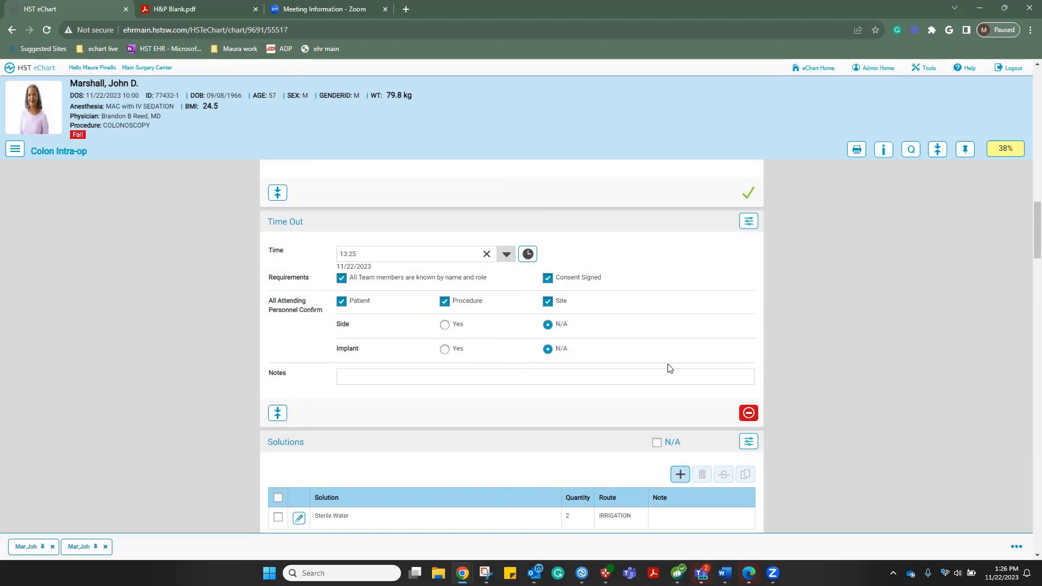
left_click(746, 416)
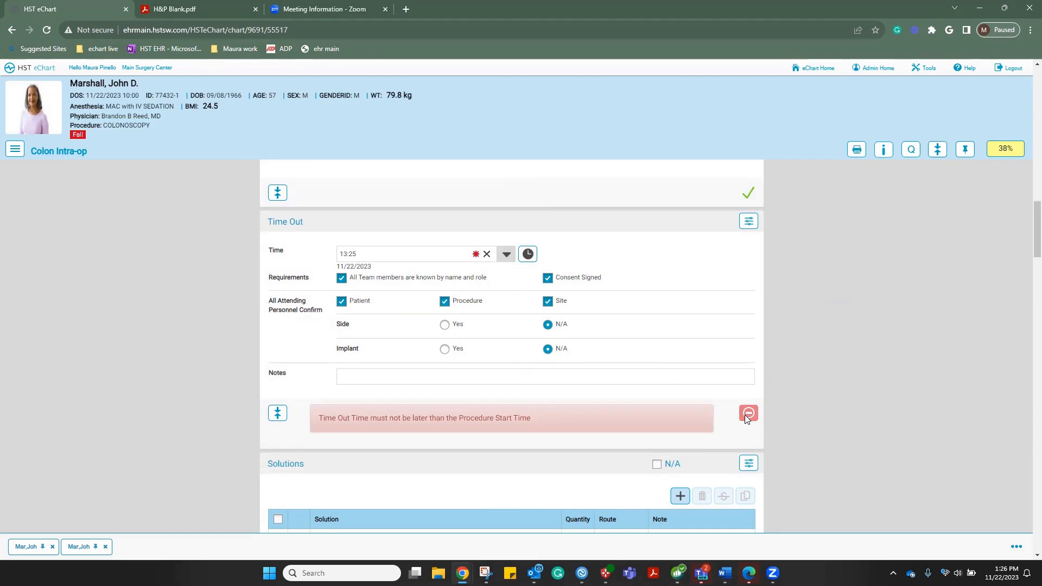
Adjust the Time Out time down to 13:15 on 11/22/2023
left_click(504, 258)
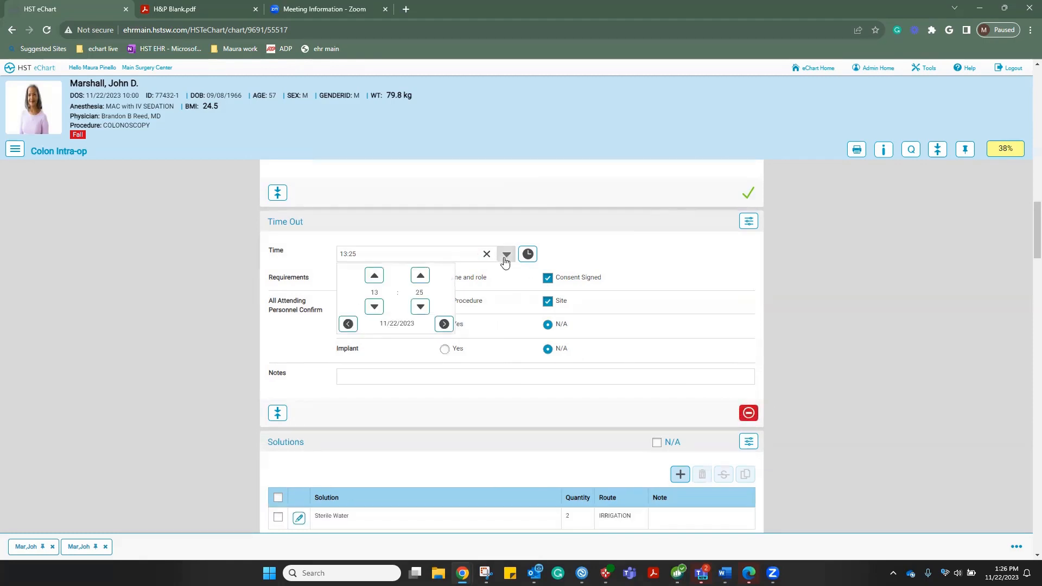
left_click(425, 310)
left_click(426, 310)
left_click(421, 308)
left_click(421, 307)
left_click(421, 307)
left_click(420, 307)
left_click(616, 256)
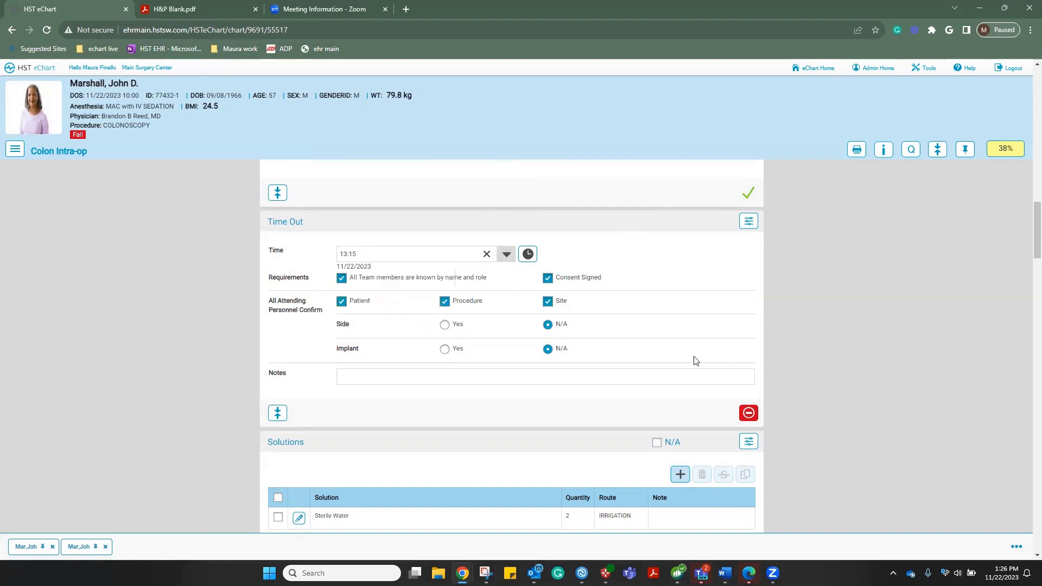
scroll(701, 388, "down", 3)
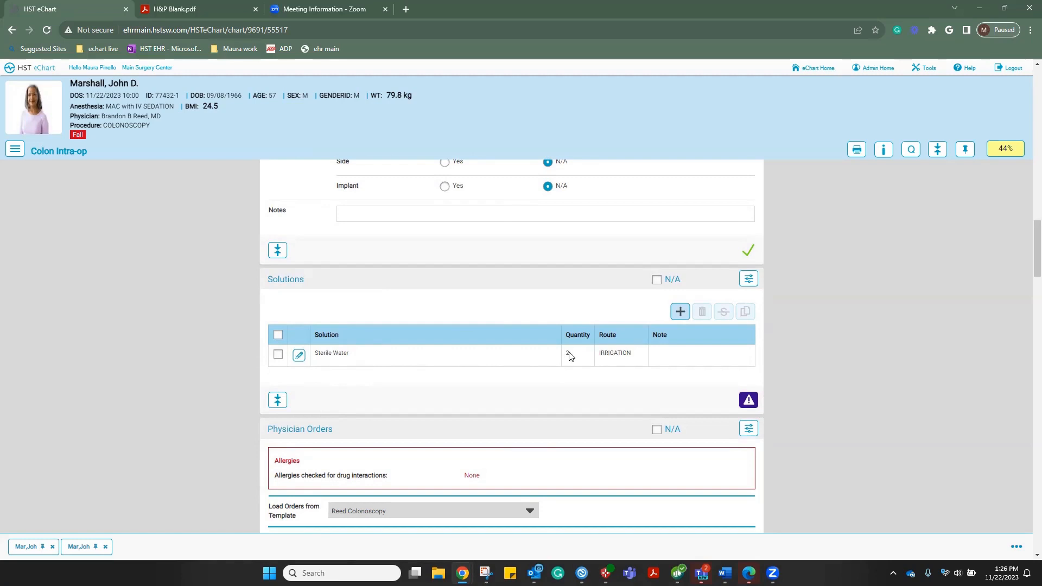
Raise the Sterile Water irrigation quantity to 6 and save the entry
left_click(299, 356)
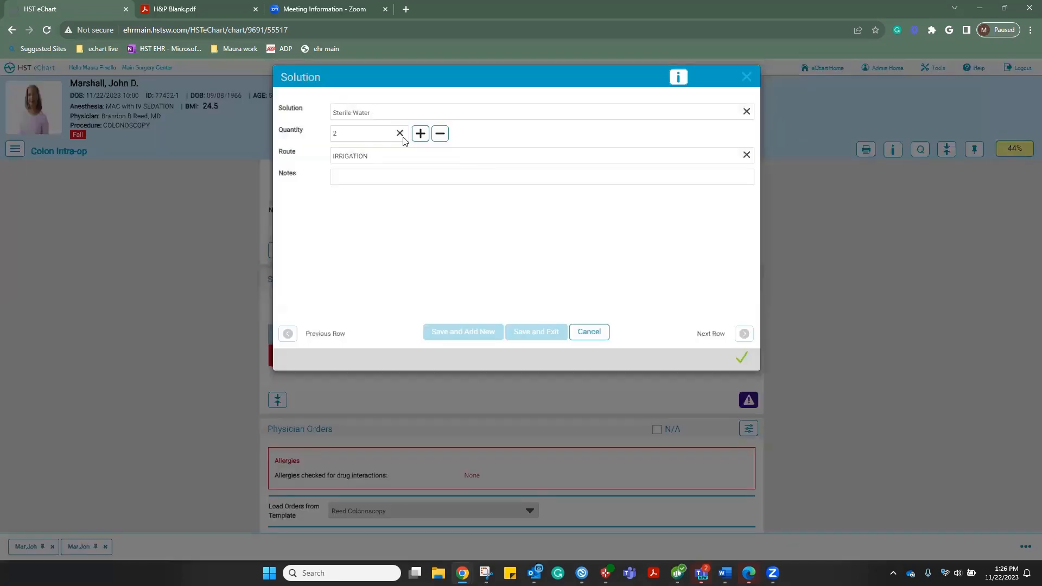
left_click(420, 133)
left_click(420, 134)
left_click(420, 134)
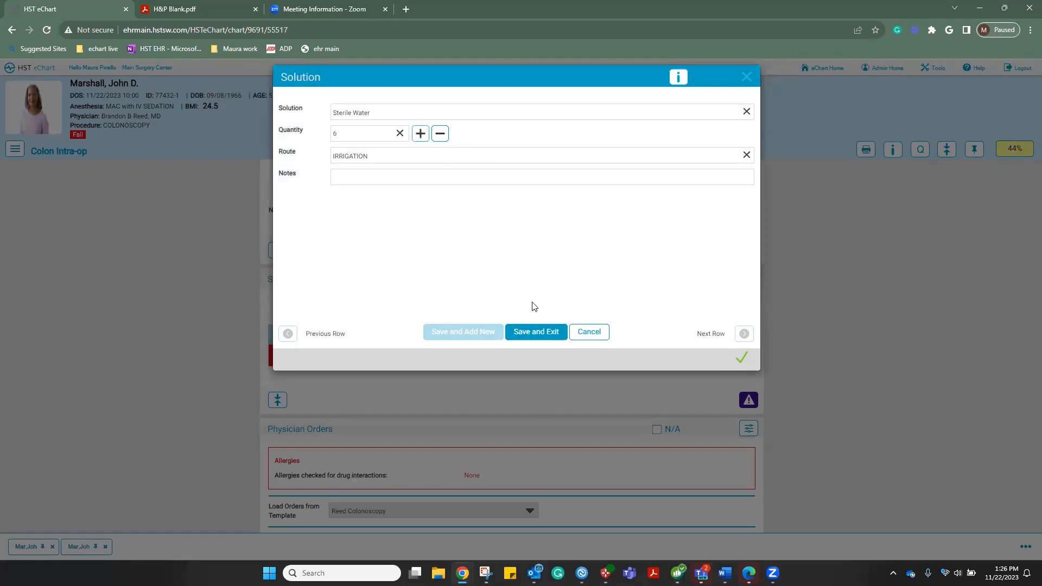
left_click(533, 334)
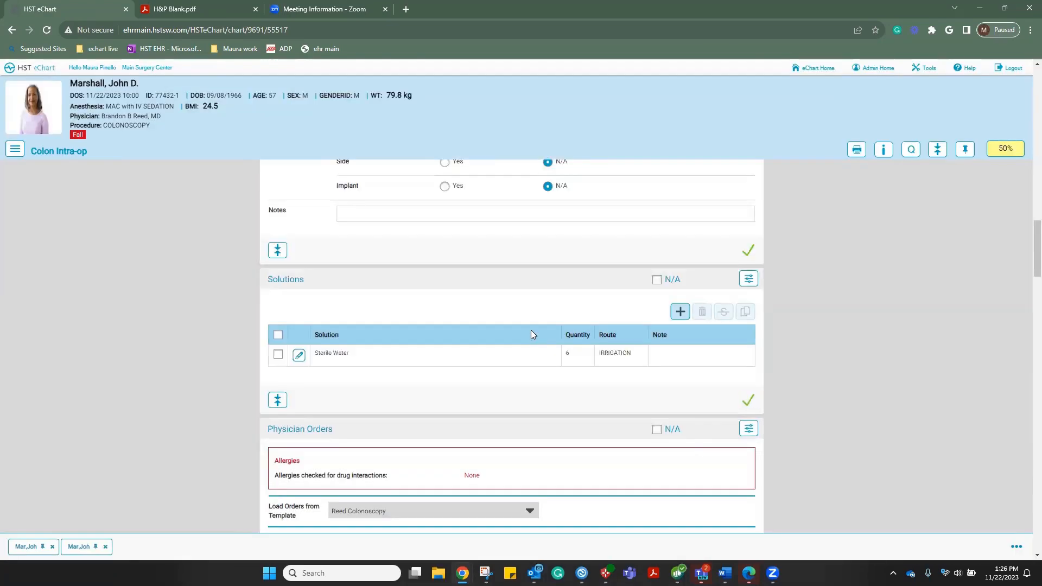
Review the Medication Administration list of Fentanyl 25 mcg and Versed 0.5 mg, selecting then clearing rows
scroll(532, 334, "down", 5)
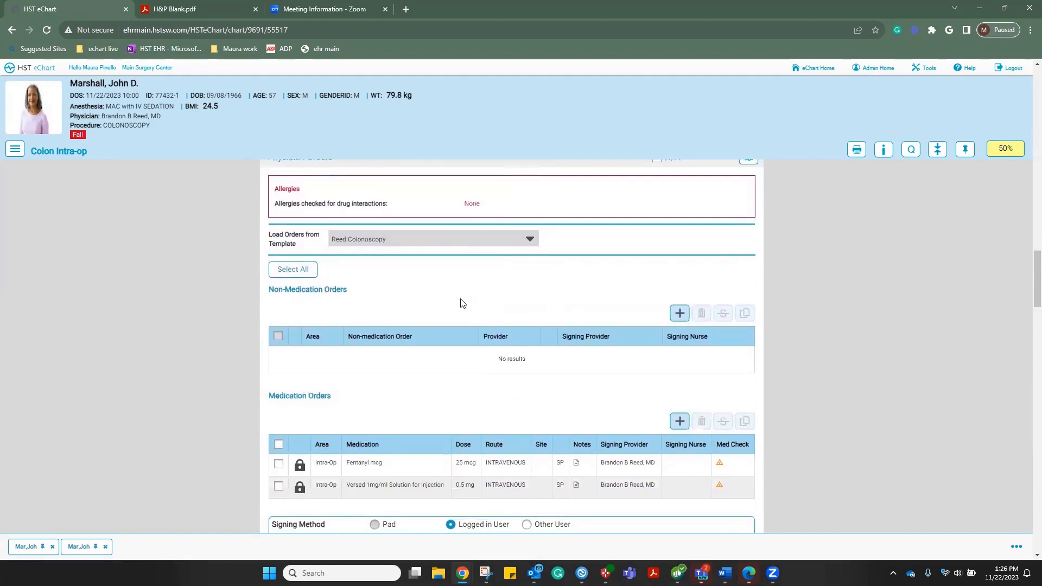
scroll(461, 303, "down", 3)
scroll(461, 302, "down", 5)
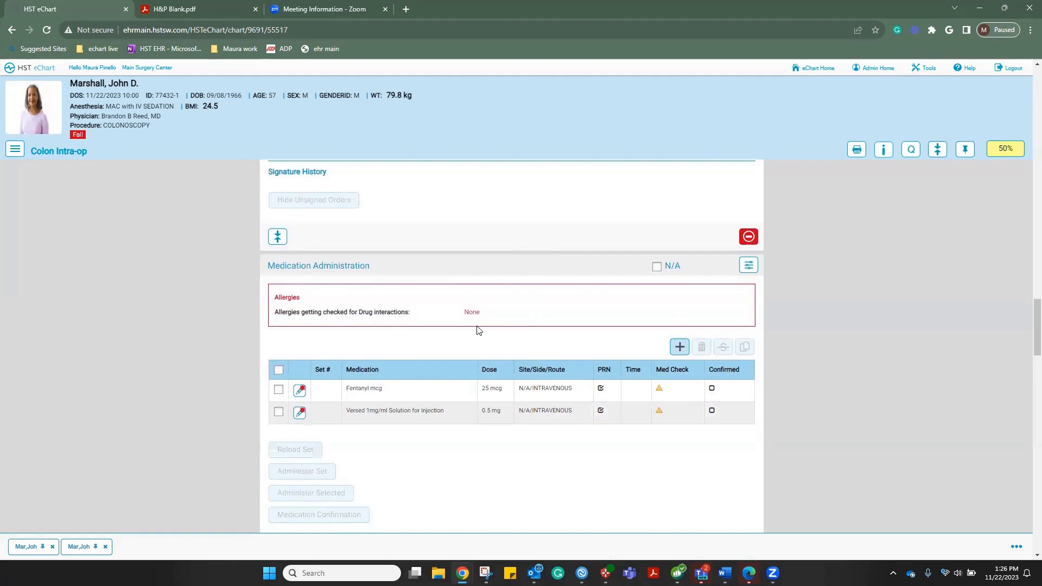
scroll(478, 330, "down", 1)
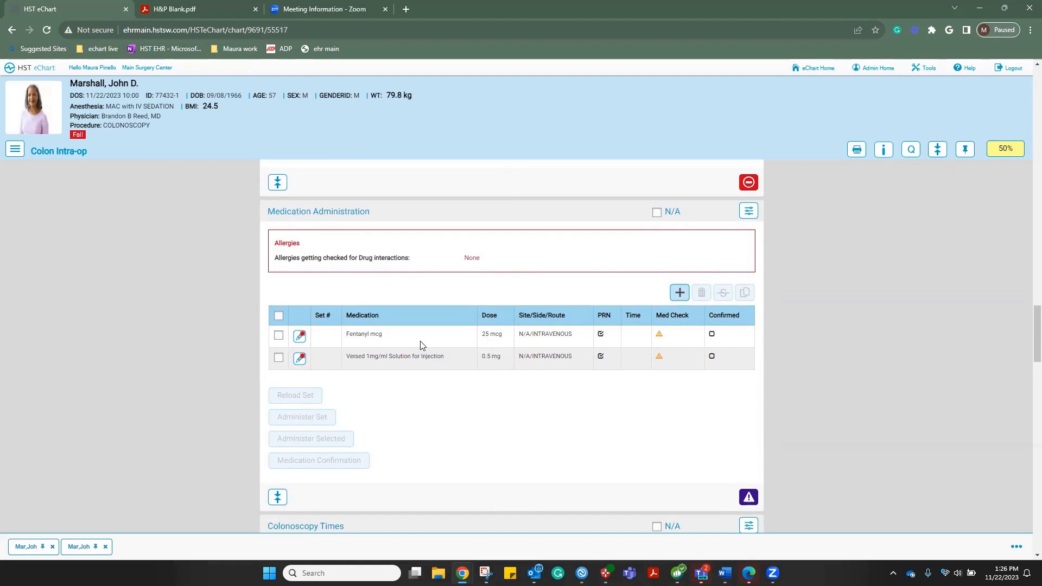
left_click(277, 316)
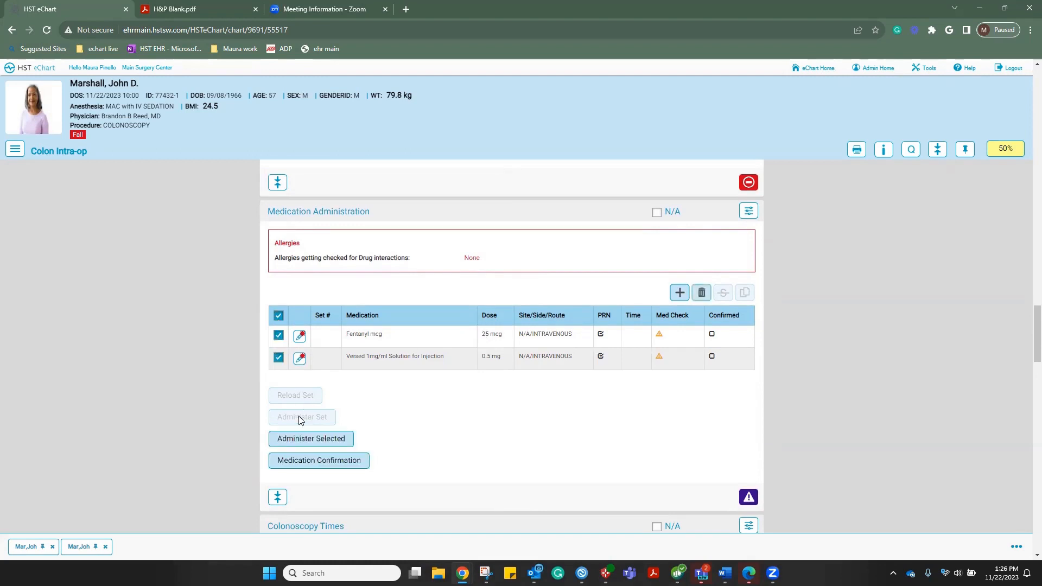
left_click(278, 316)
left_click(278, 336)
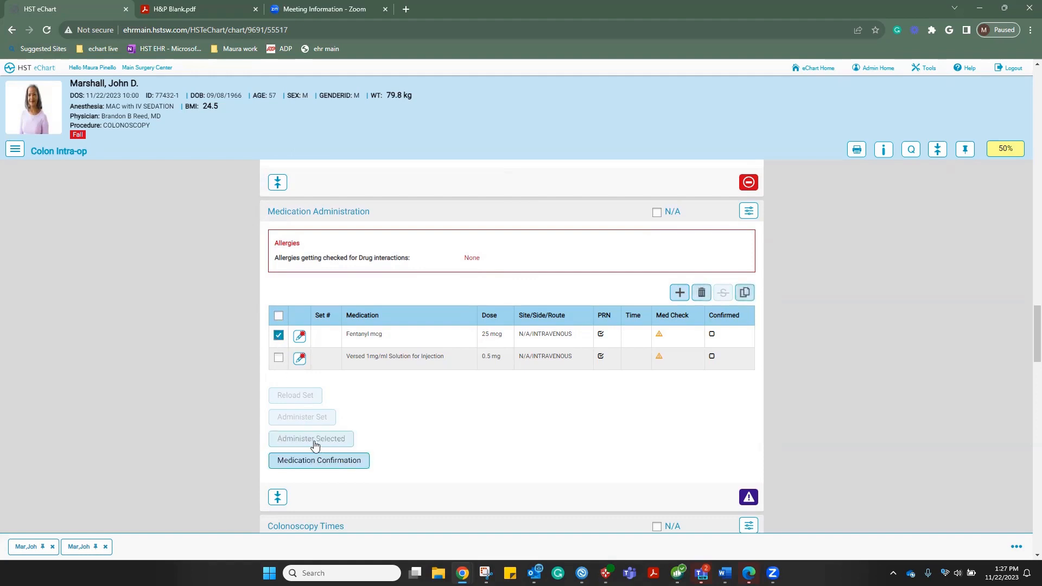
left_click(278, 336)
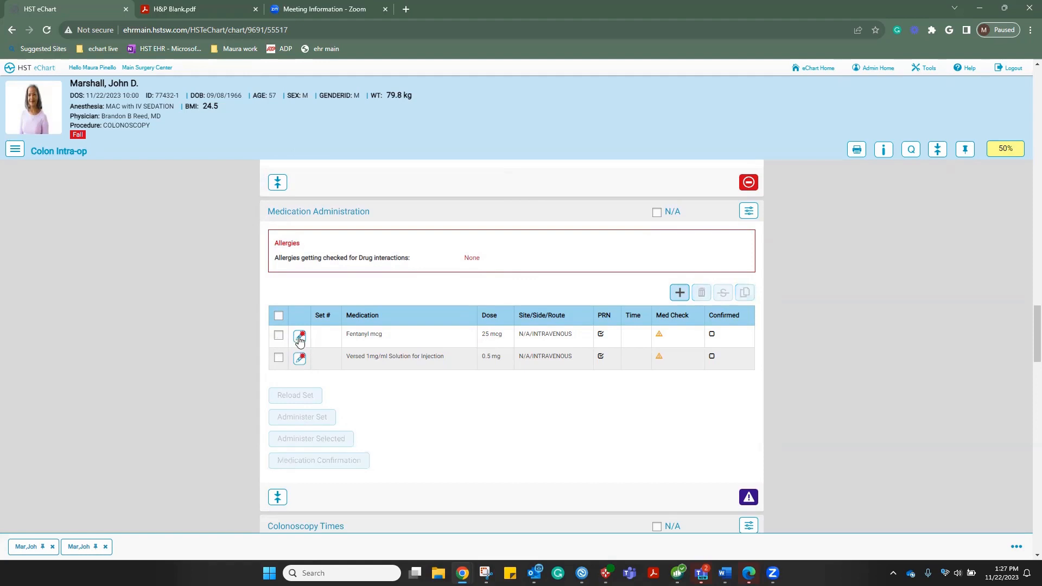
Record Fentanyl 25 mcg as administered at 13:23 by the nurse and save it
left_click(300, 338)
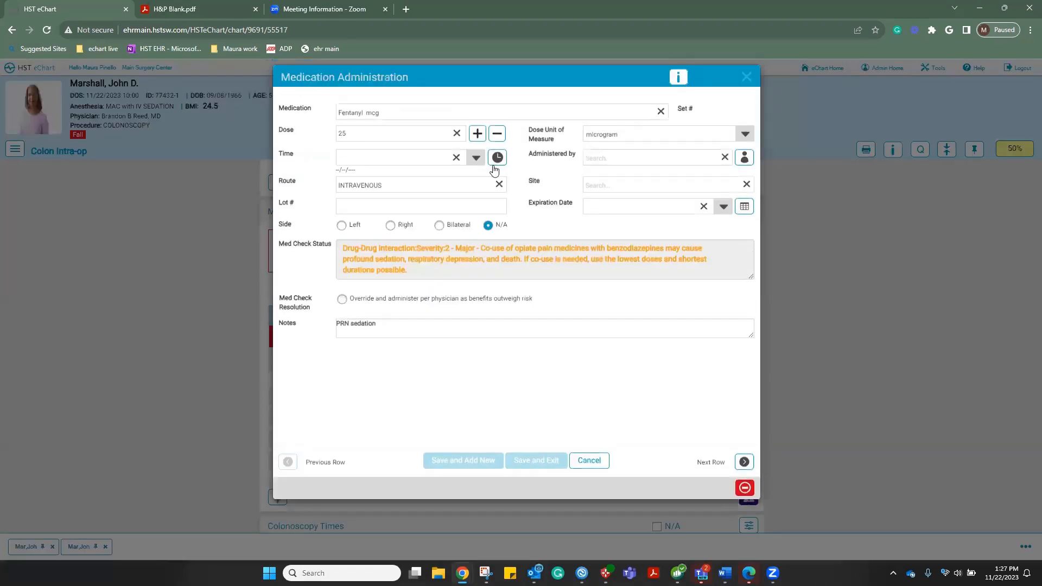
left_click(476, 157)
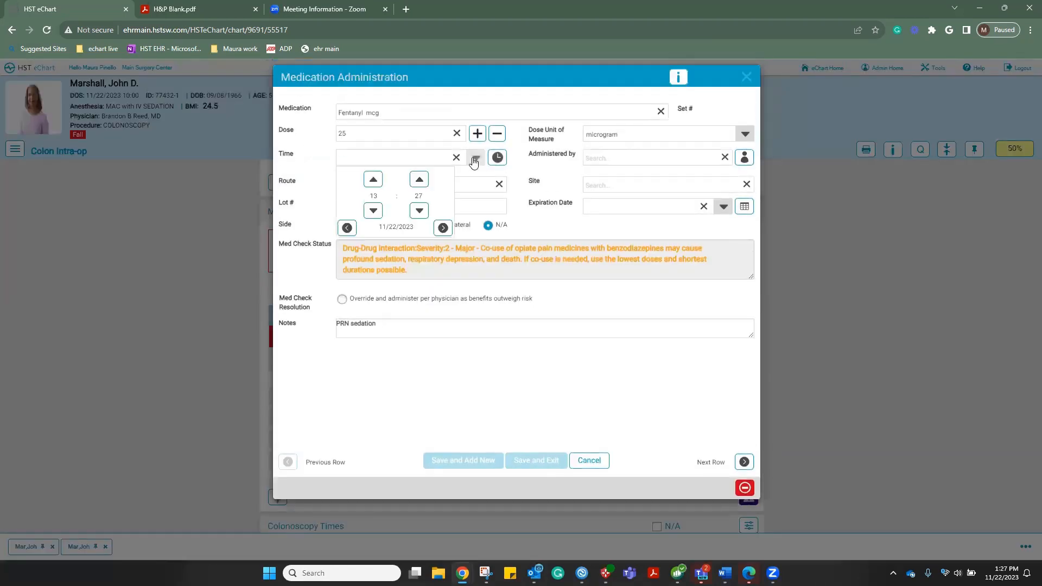
left_click(419, 211)
left_click(419, 211)
left_click(419, 212)
left_click(565, 238)
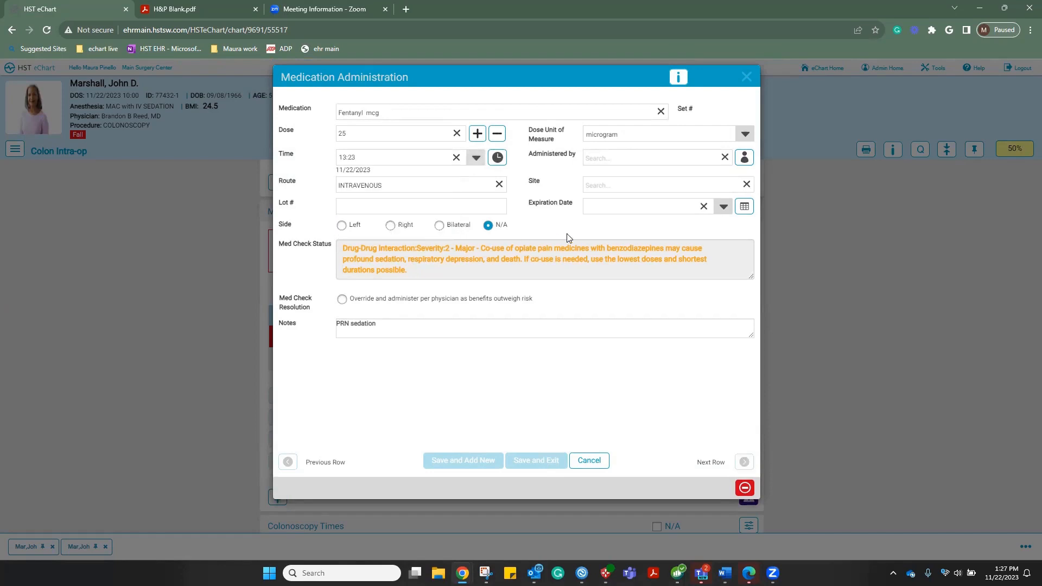
left_click(745, 157)
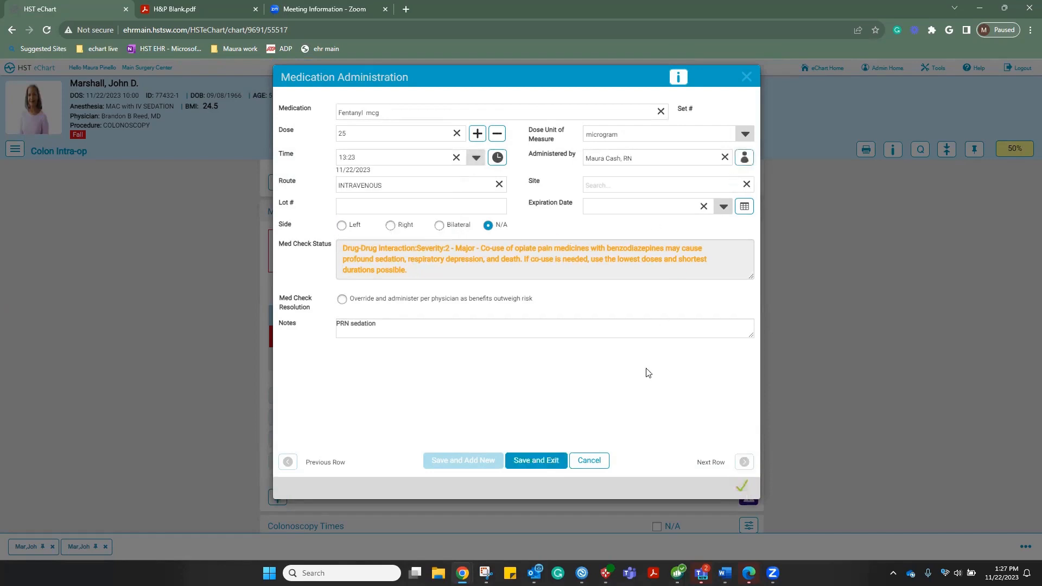
left_click(540, 460)
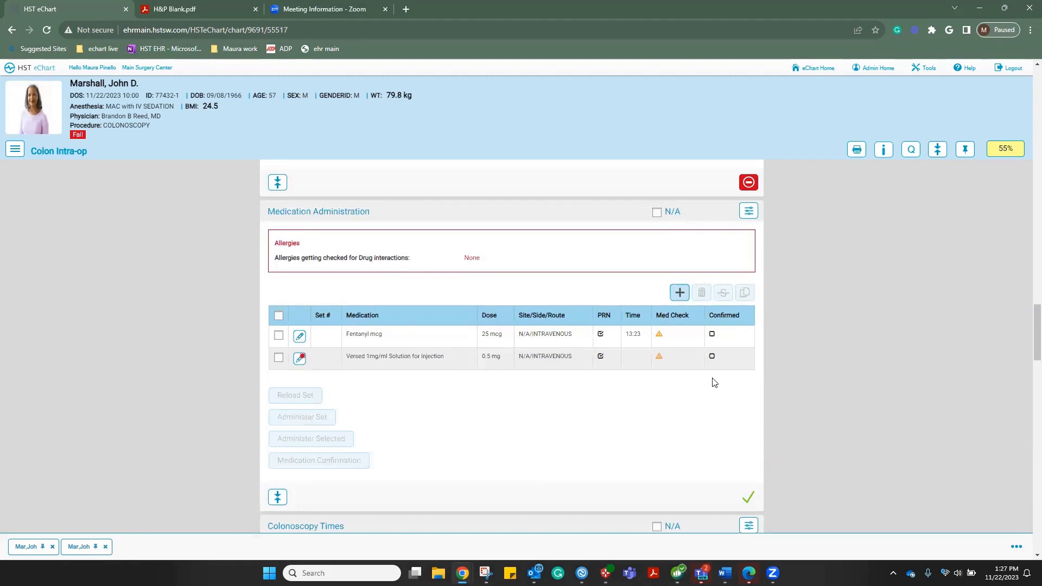
Attempt a different-user Medication Confirmation for Versed, then cancel it
left_click(278, 358)
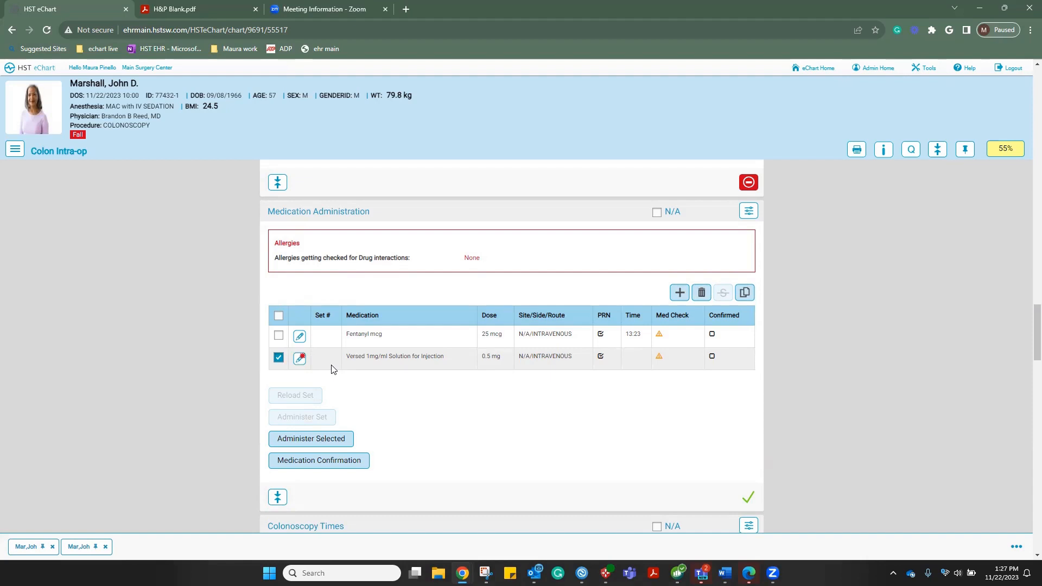
left_click(322, 465)
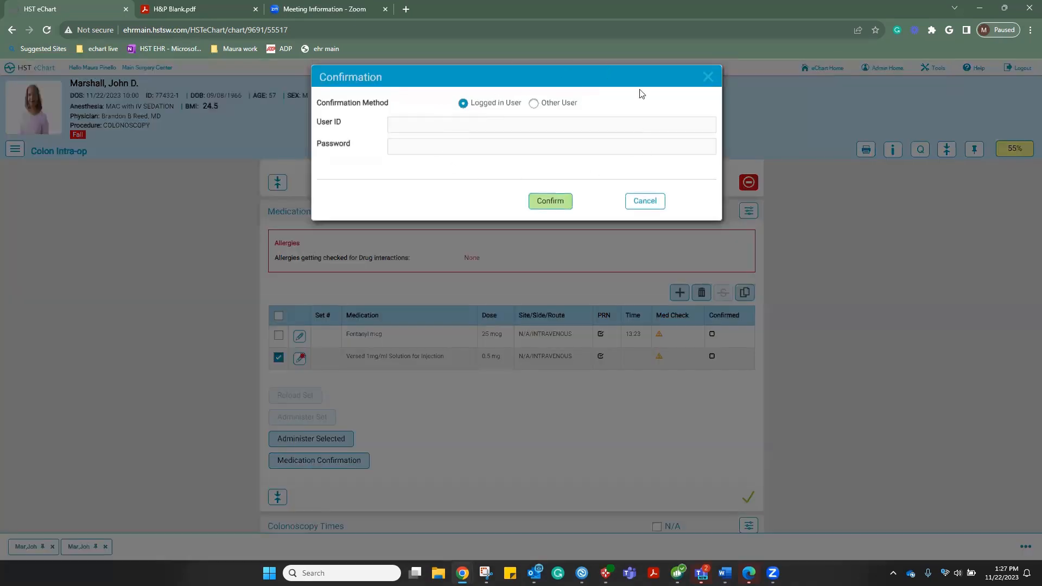
left_click(534, 104)
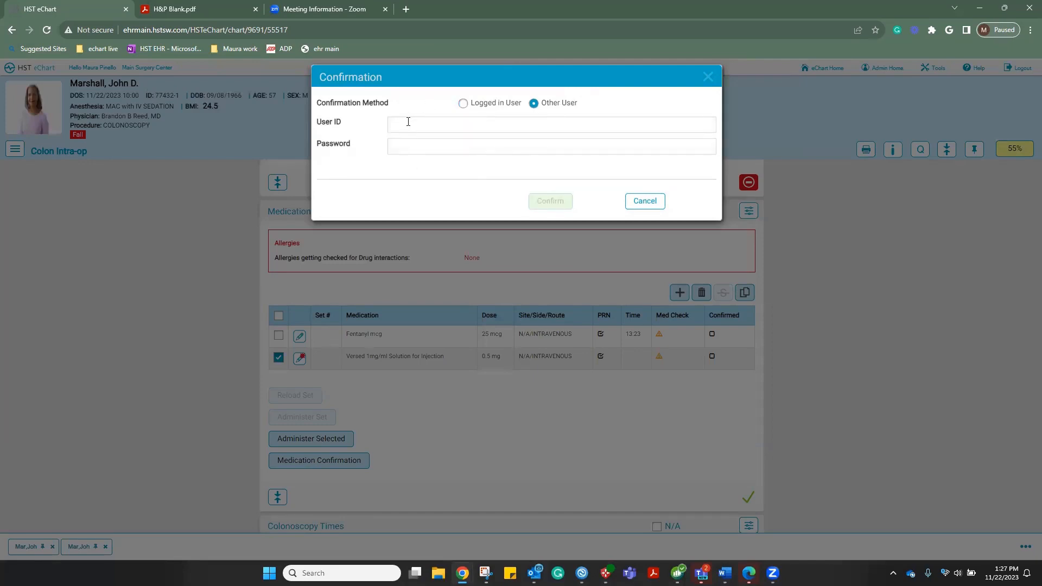
left_click(654, 204)
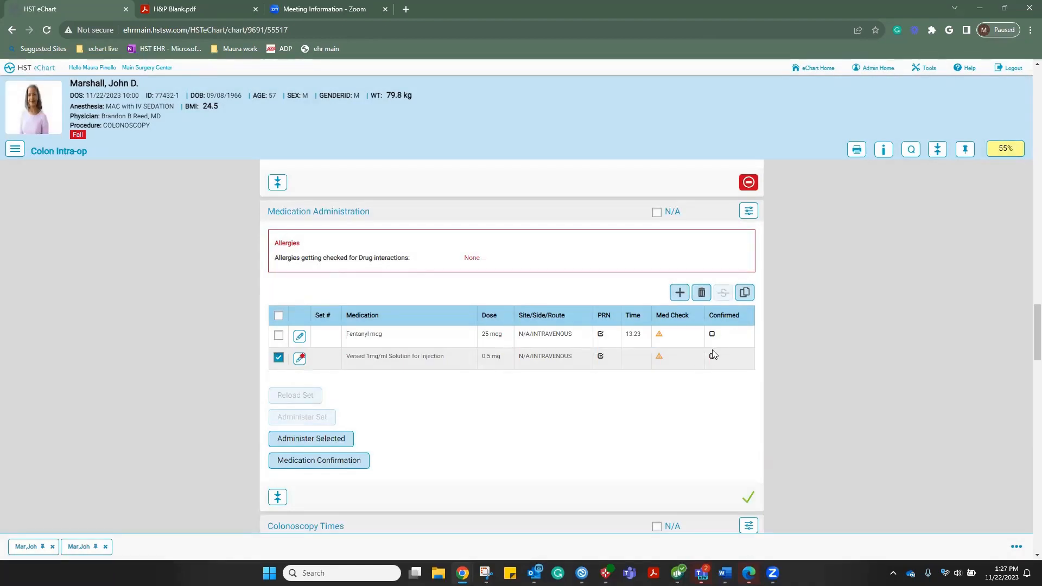
left_click(278, 359)
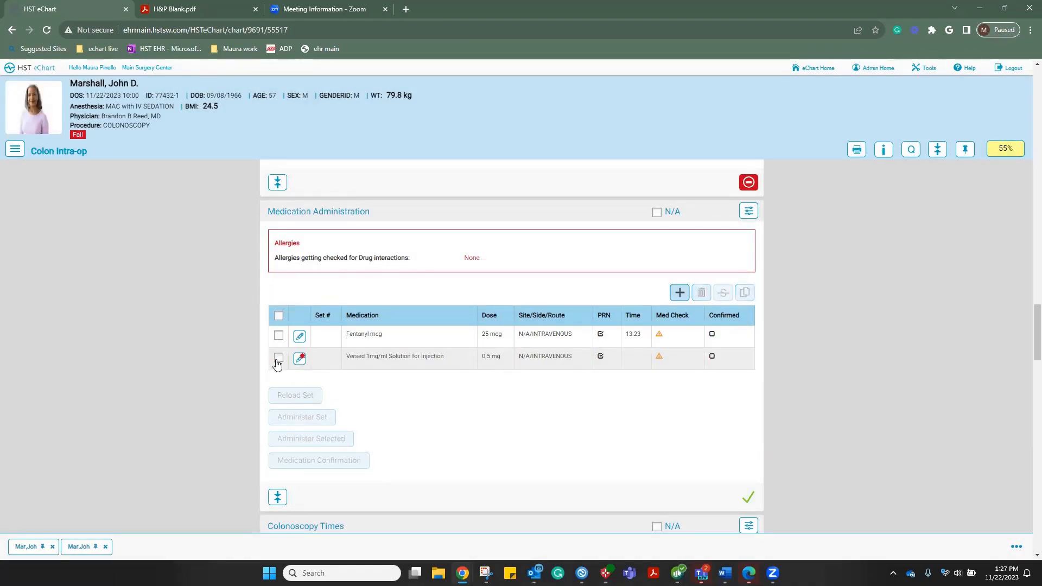
Record cecum entered at 13:28 and withdrawal from 13:29 to 13:36, a 7-minute withdrawal
scroll(486, 417, "down", 5)
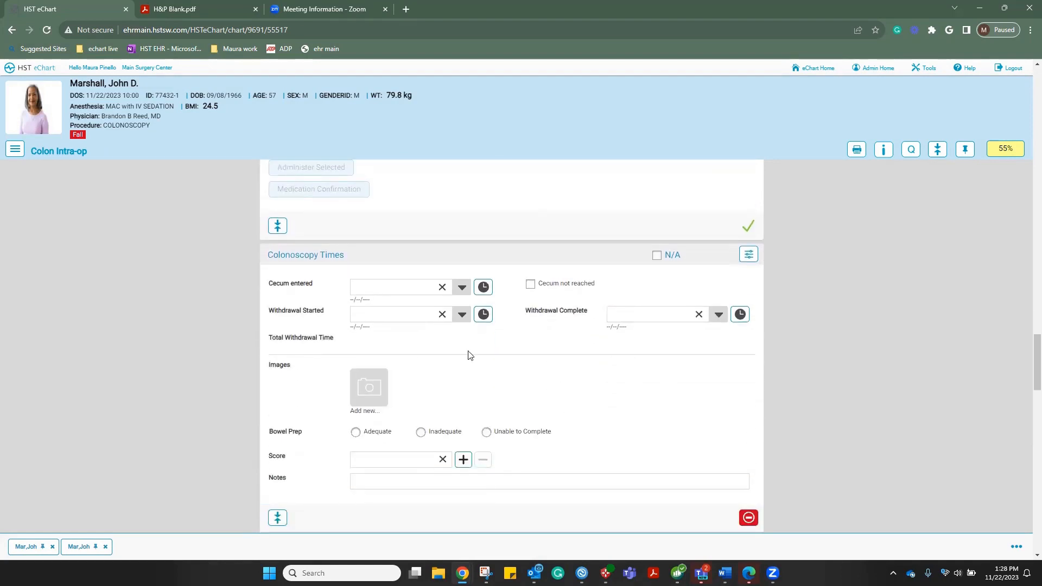
left_click(482, 288)
left_click(483, 317)
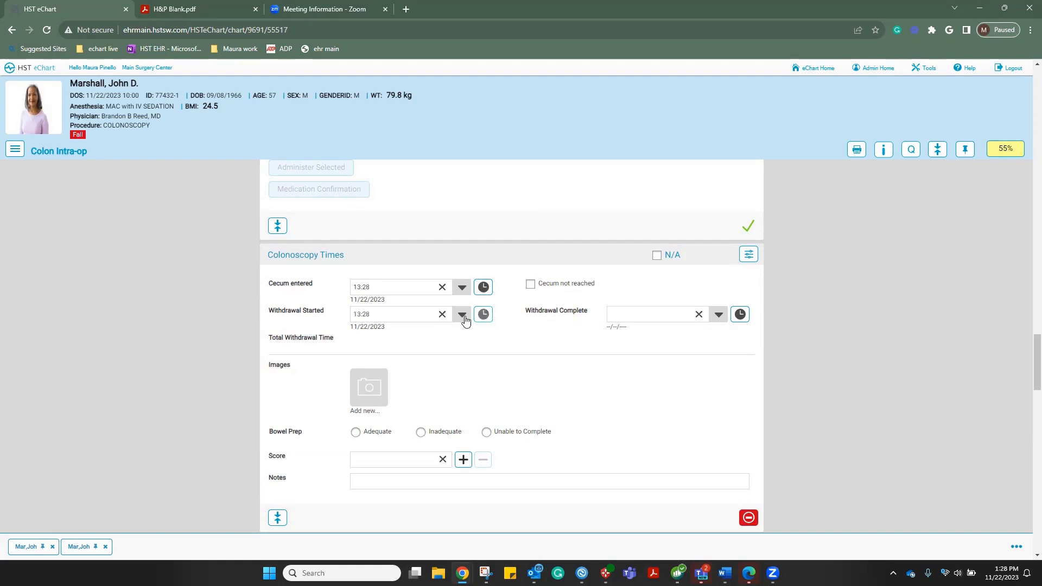
left_click(462, 316)
left_click(434, 336)
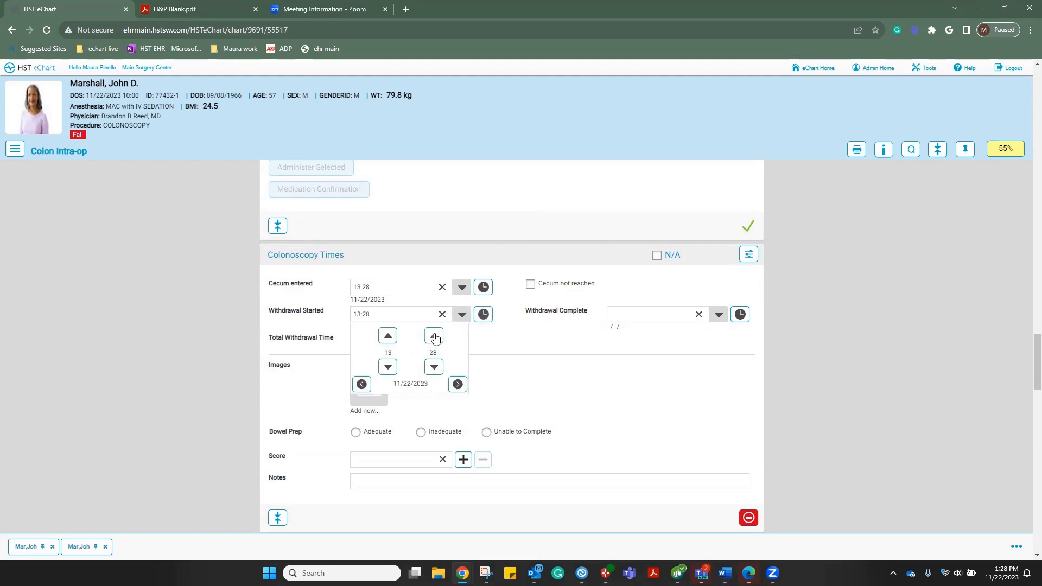
left_click(641, 326)
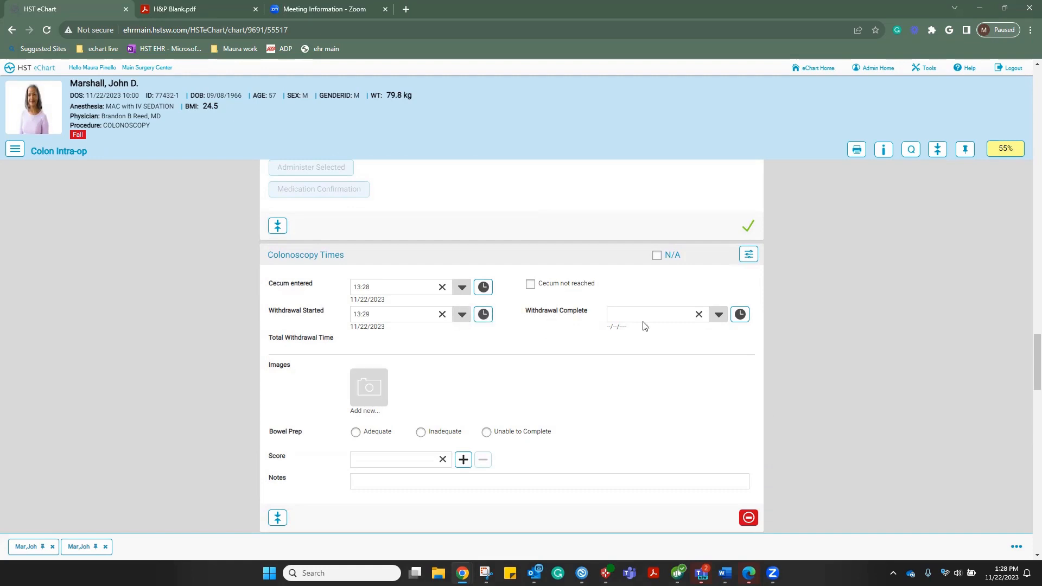
left_click(718, 315)
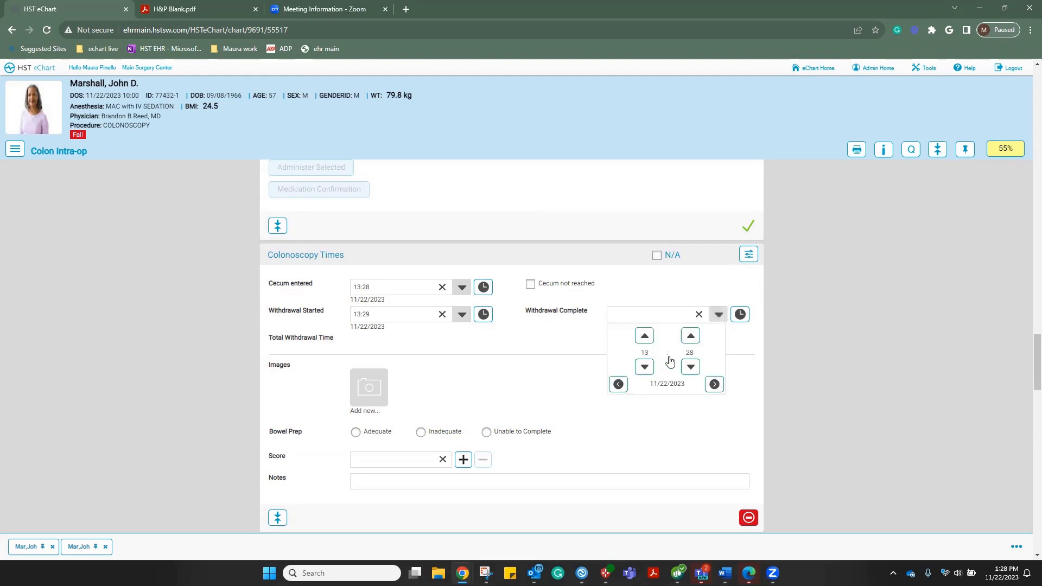
left_click(690, 337)
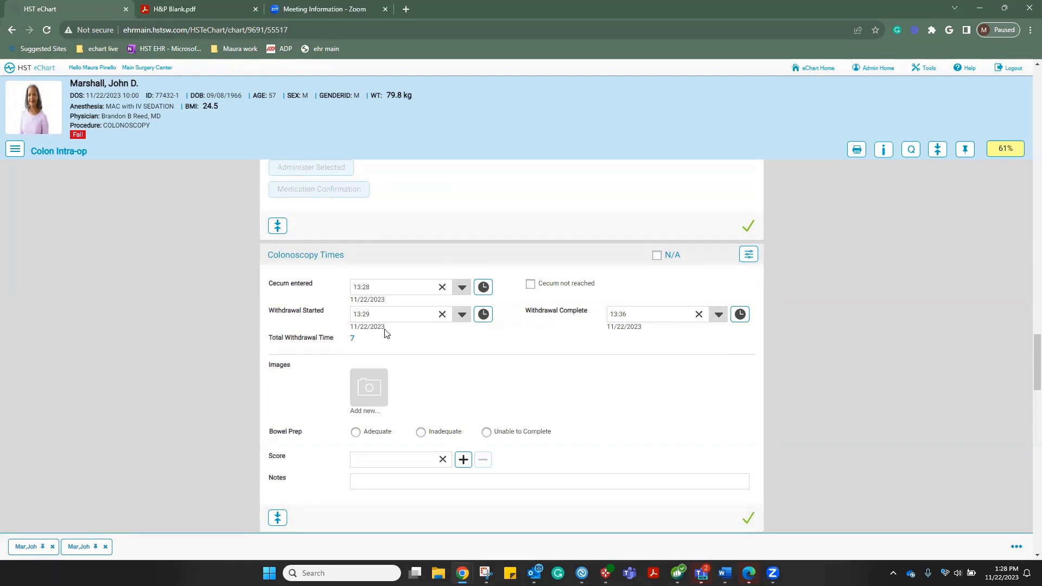
scroll(547, 341, "down", 1)
scroll(548, 340, "down", 1)
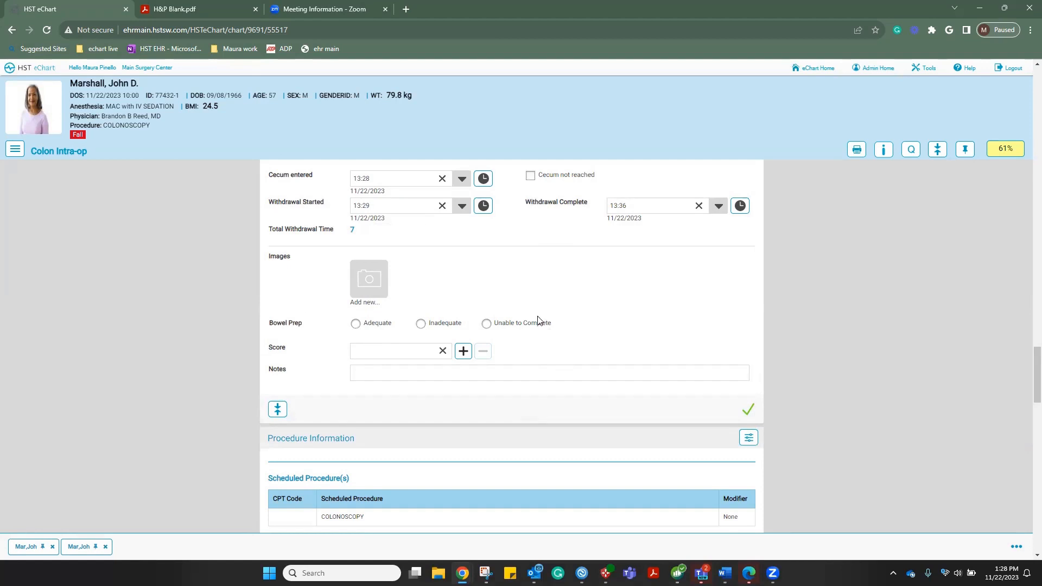
Set bowel prep Adequate, load COLONOSCOPY as performed and Z12.11 Screening Colonoscopy as post-op diagnosis
left_click(357, 326)
scroll(680, 312, "down", 1)
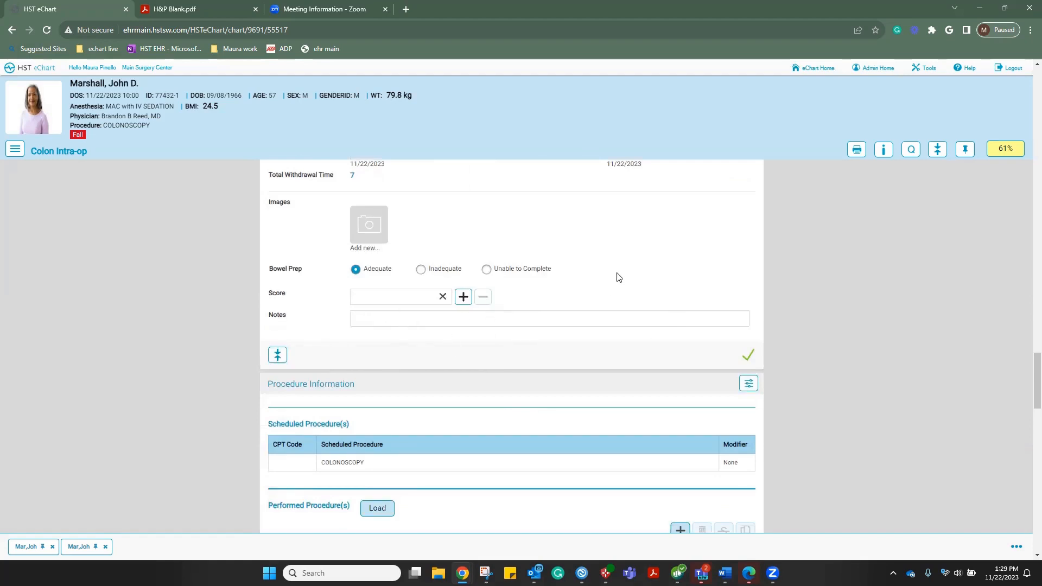
scroll(618, 277, "down", 3)
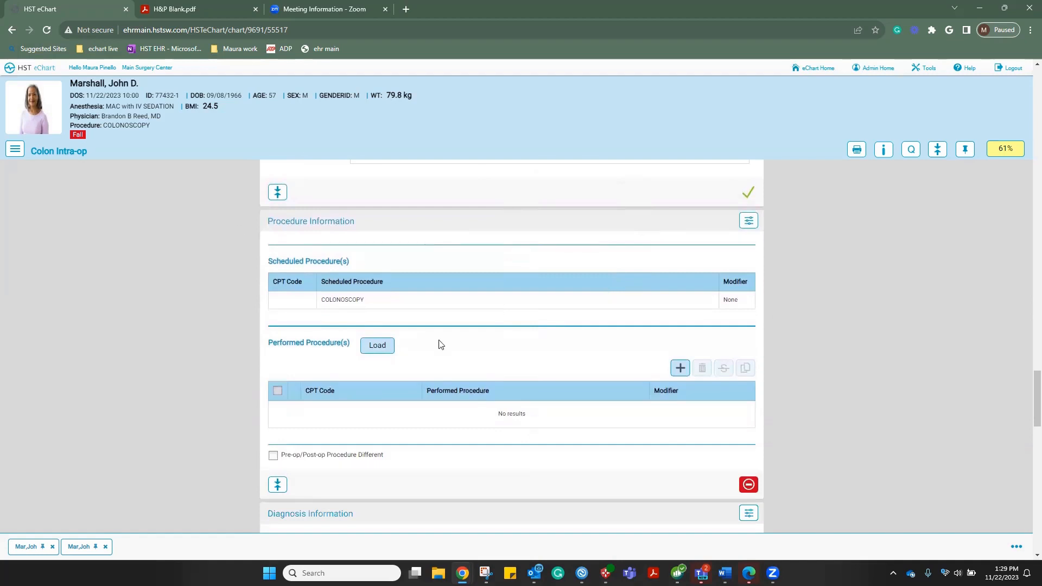
left_click(379, 348)
scroll(510, 345, "down", 1)
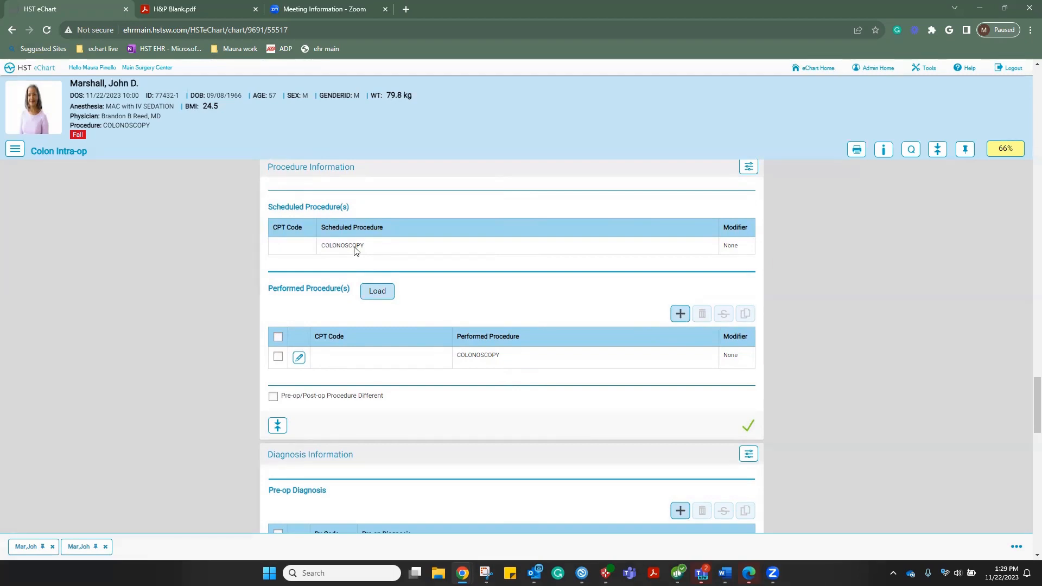
scroll(512, 278, "down", 5)
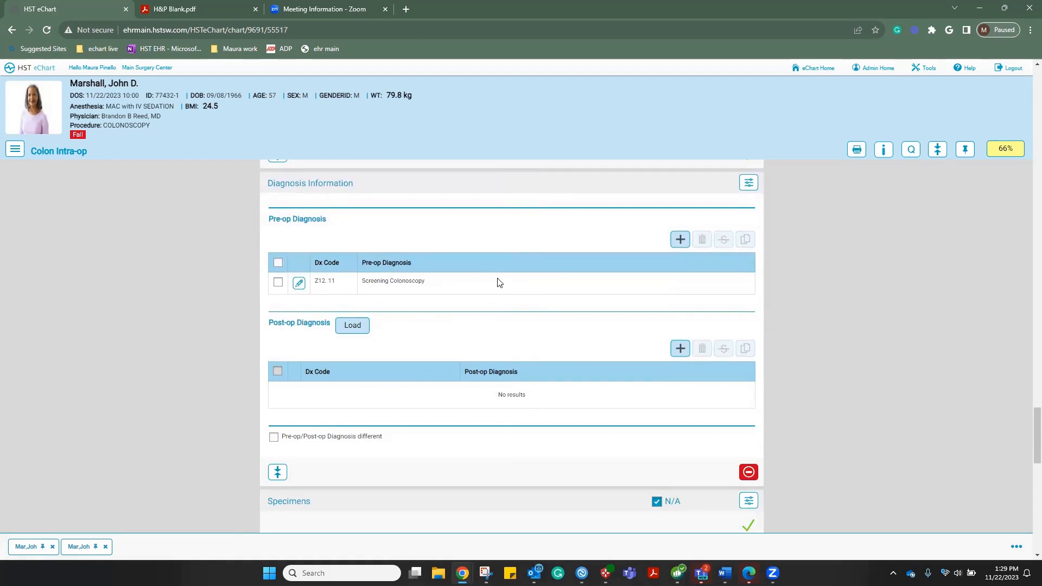
left_click(367, 325)
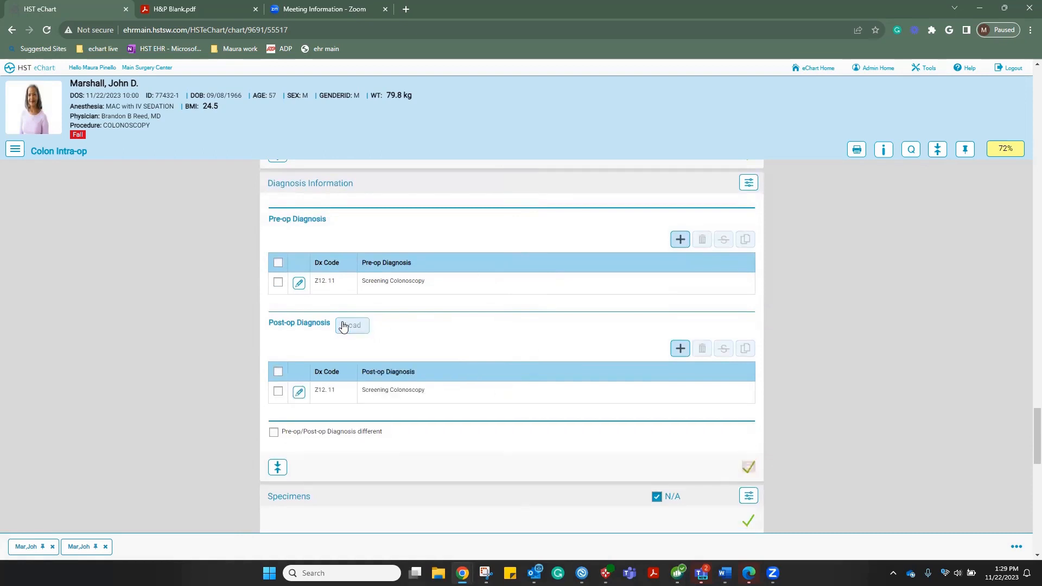
scroll(492, 318, "down", 1)
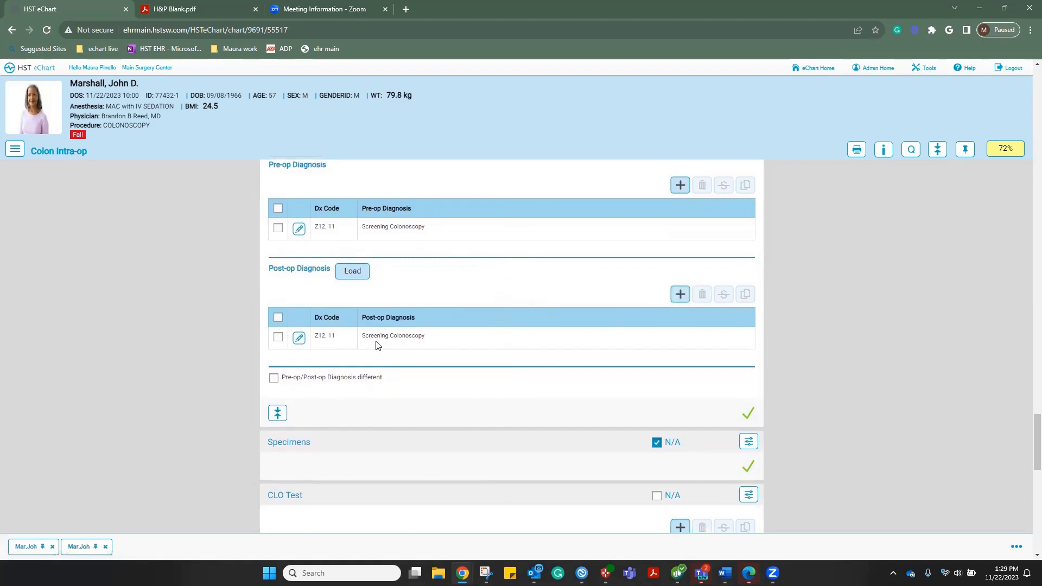
scroll(531, 337, "down", 2)
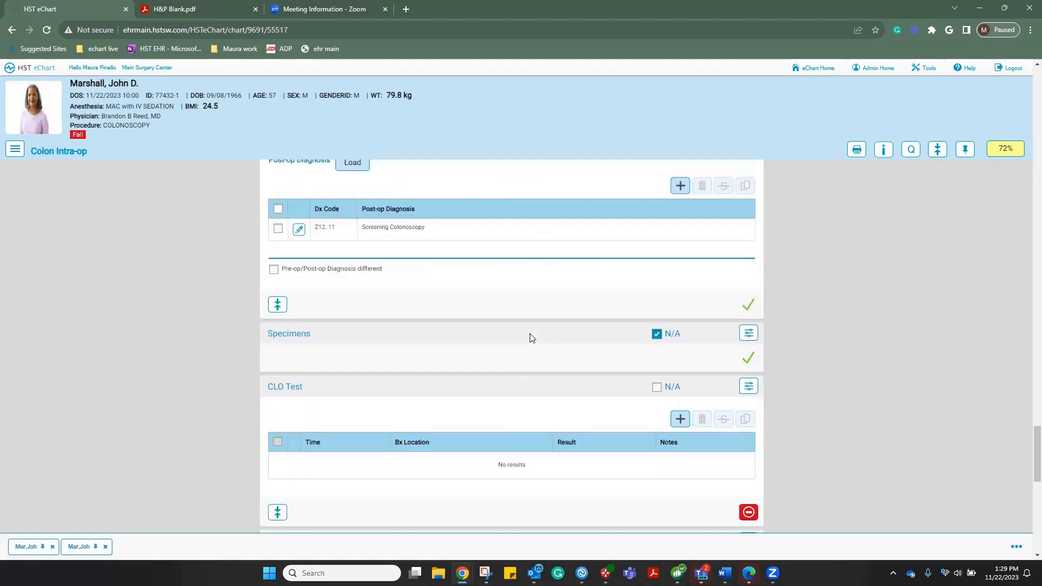
Add specimen 1, a polyp from the Transverse Colon, to the Specimens table
left_click(656, 335)
scroll(335, 379, "down", 1)
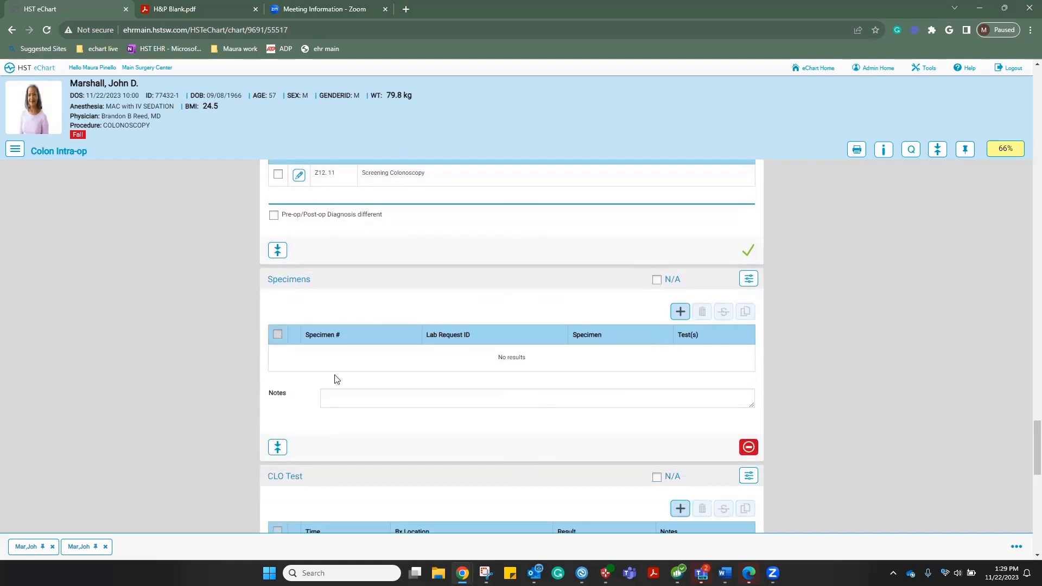
left_click(679, 310)
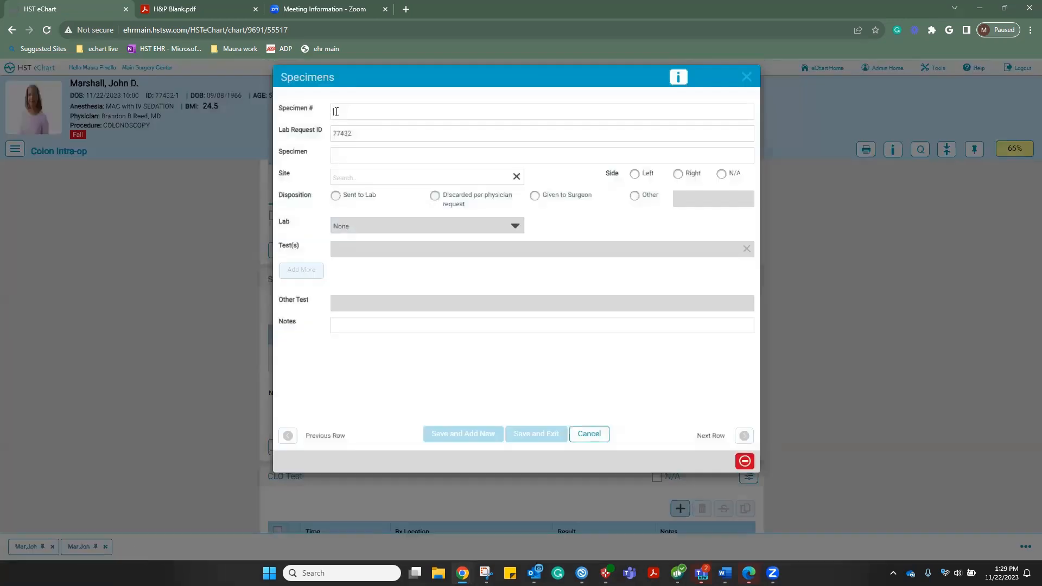
left_click(336, 111)
type("1")
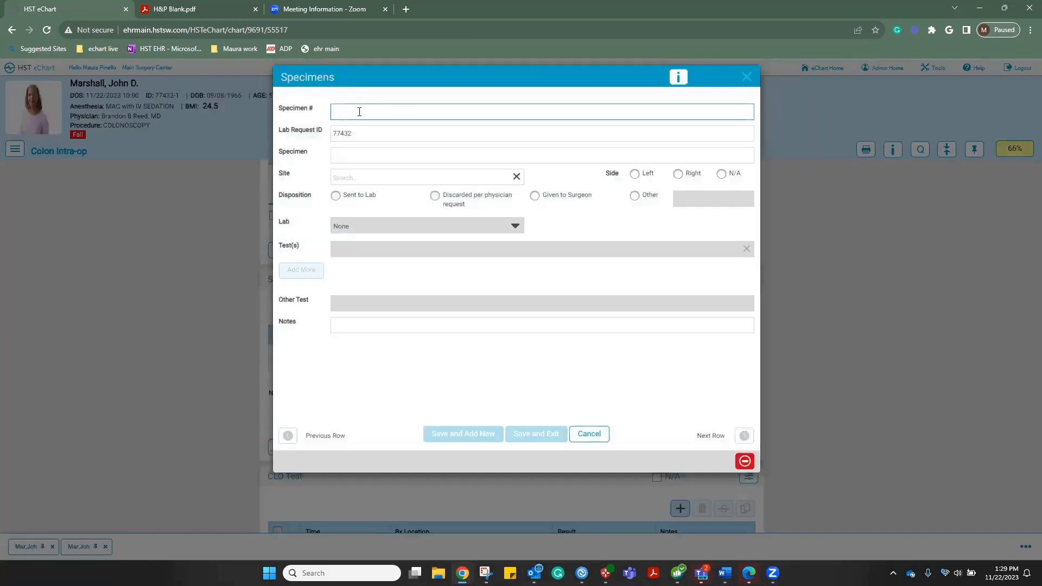
left_click(344, 153)
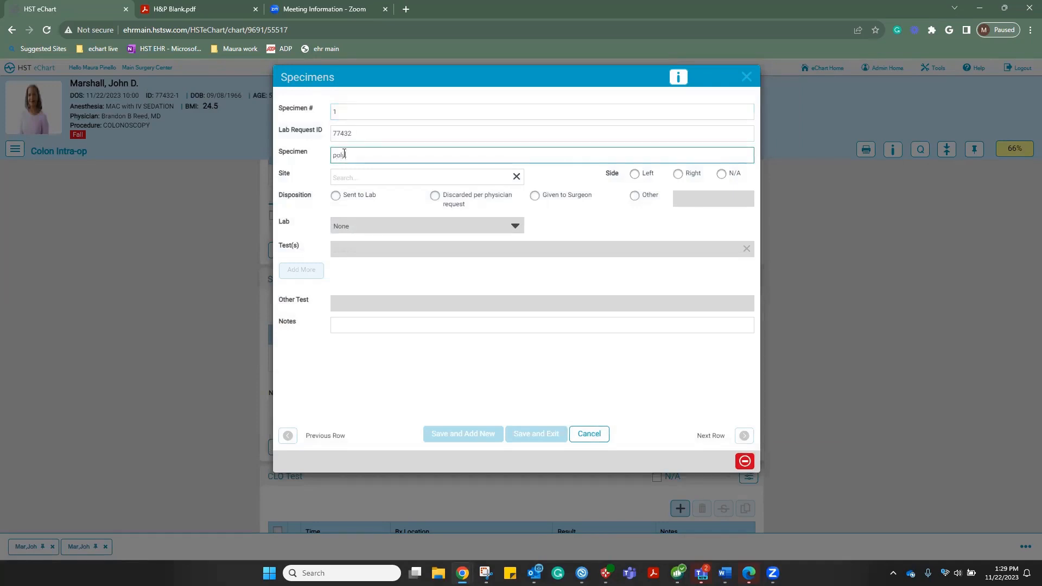
type("polyp")
left_click(350, 175)
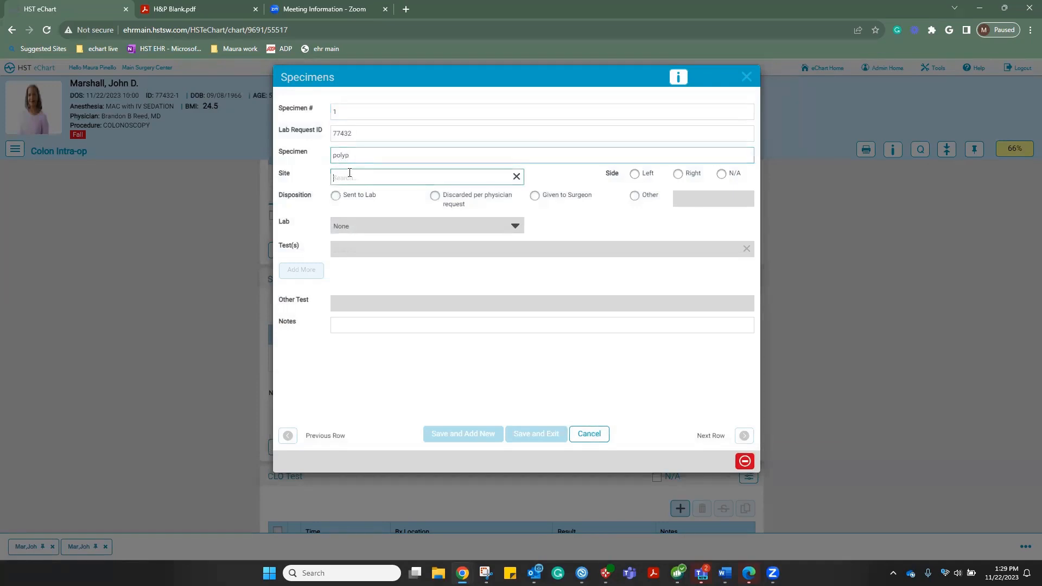
type("tran")
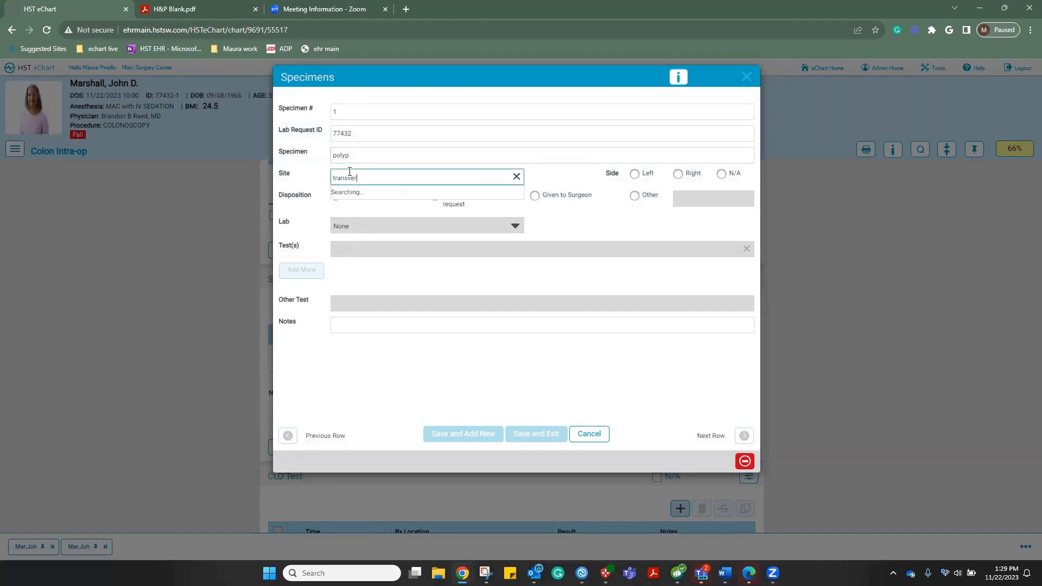
type("sver")
left_click(353, 197)
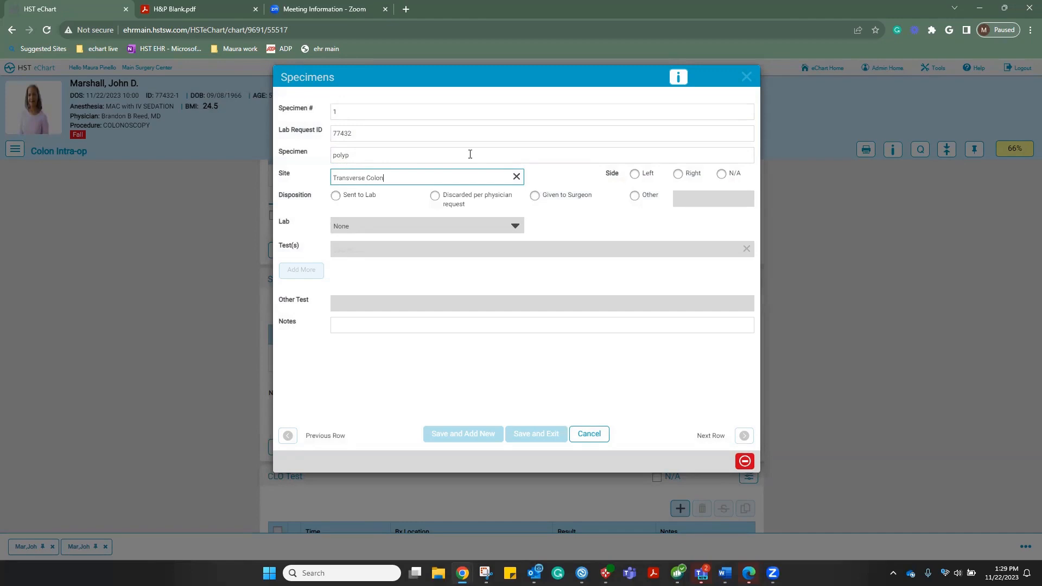
Set the specimen side to Left, sent to St Joes Hosp Pathology Lab for Pathology, and save
left_click(636, 175)
left_click(336, 196)
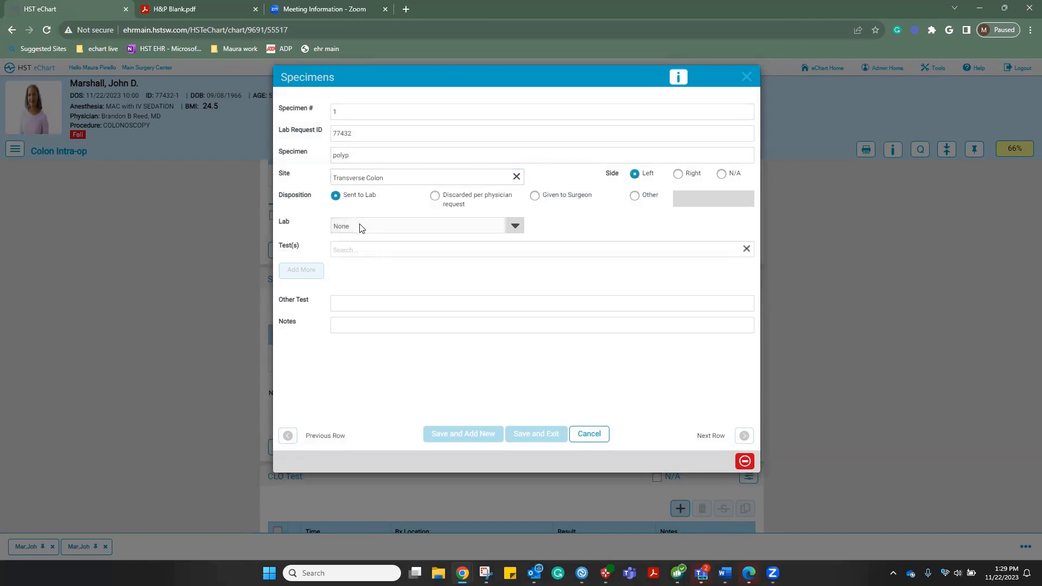
left_click(514, 227)
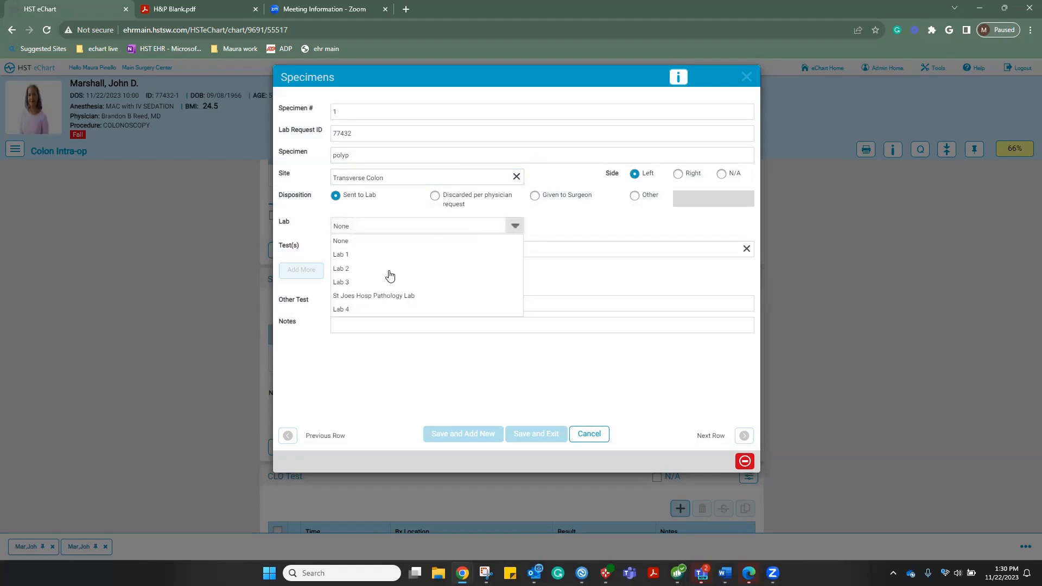
left_click(347, 297)
left_click(369, 250)
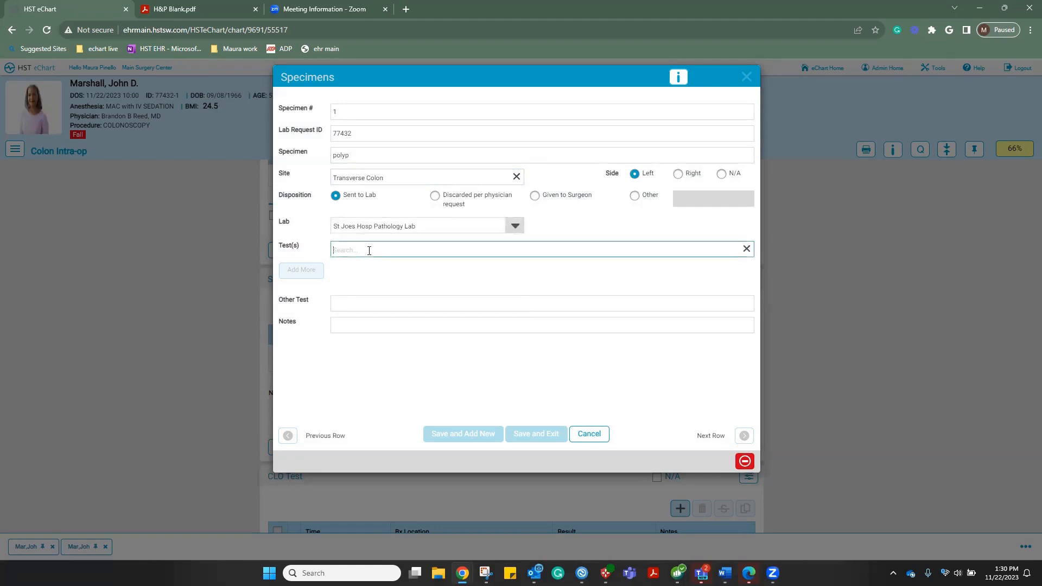
type("Path")
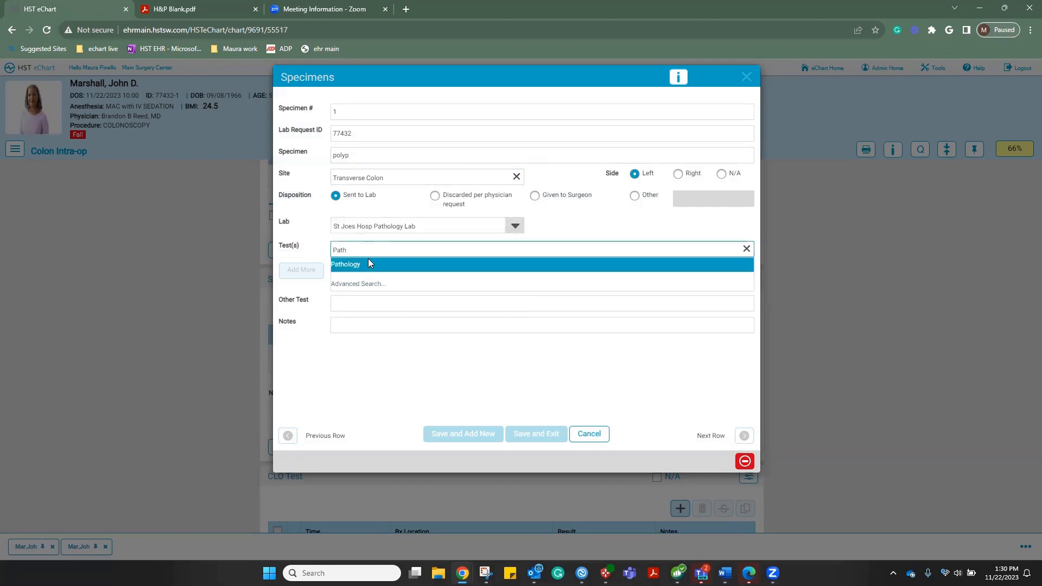
left_click(371, 264)
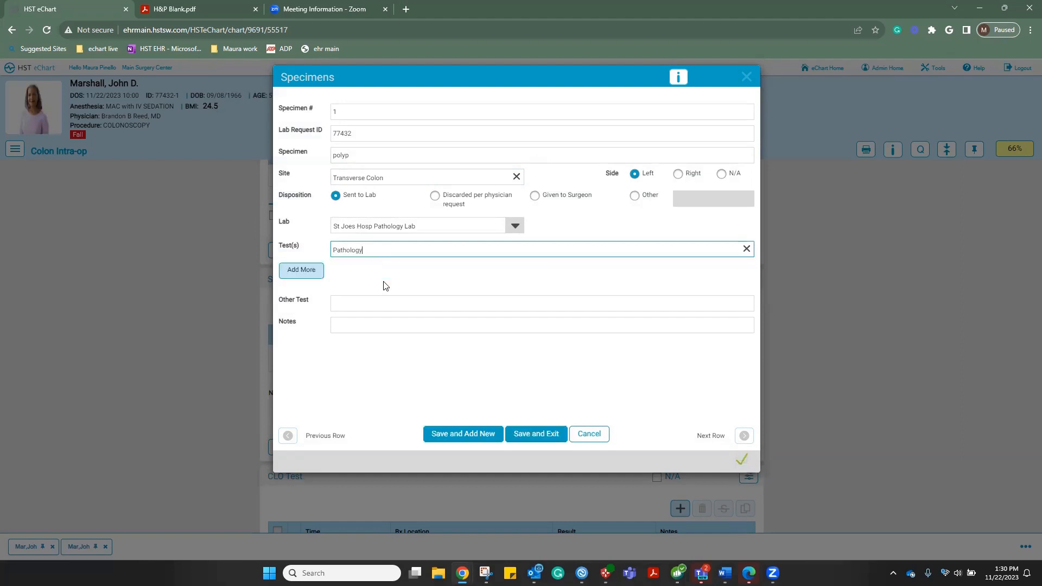
left_click(535, 434)
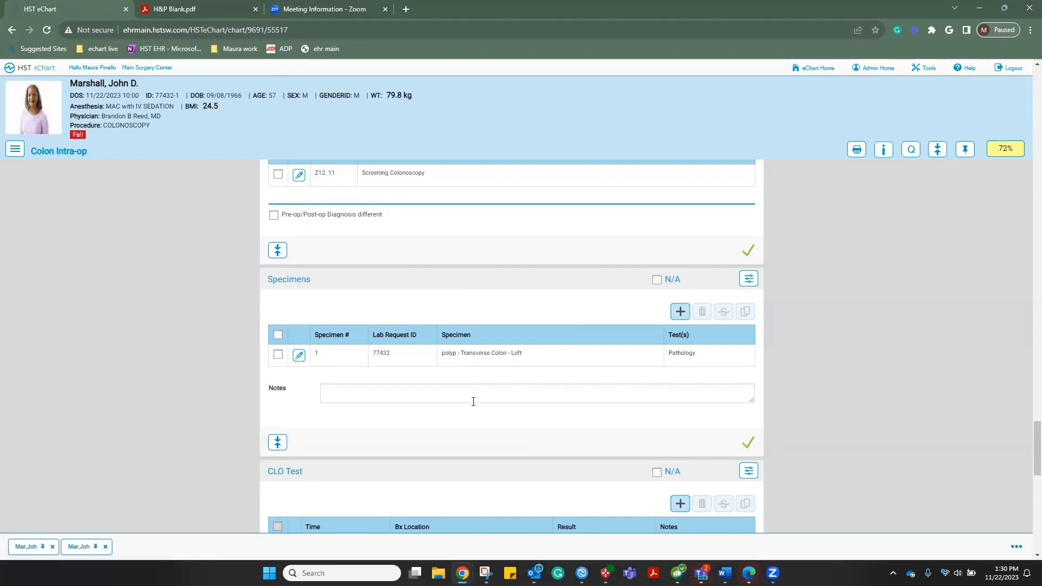
Mark the CLO Test as N/A
scroll(474, 401, "down", 1)
scroll(472, 402, "down", 2)
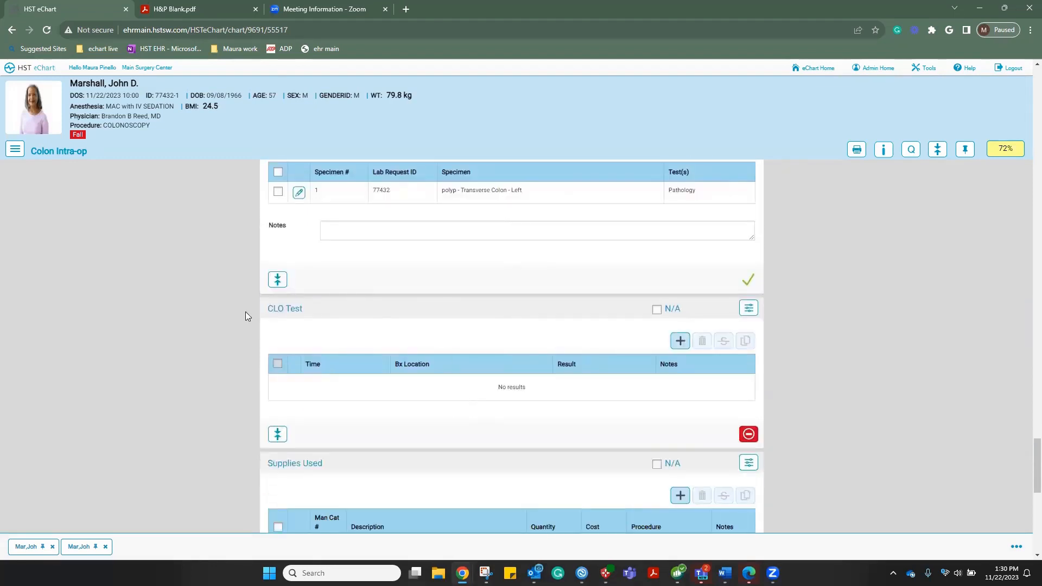
left_click(657, 310)
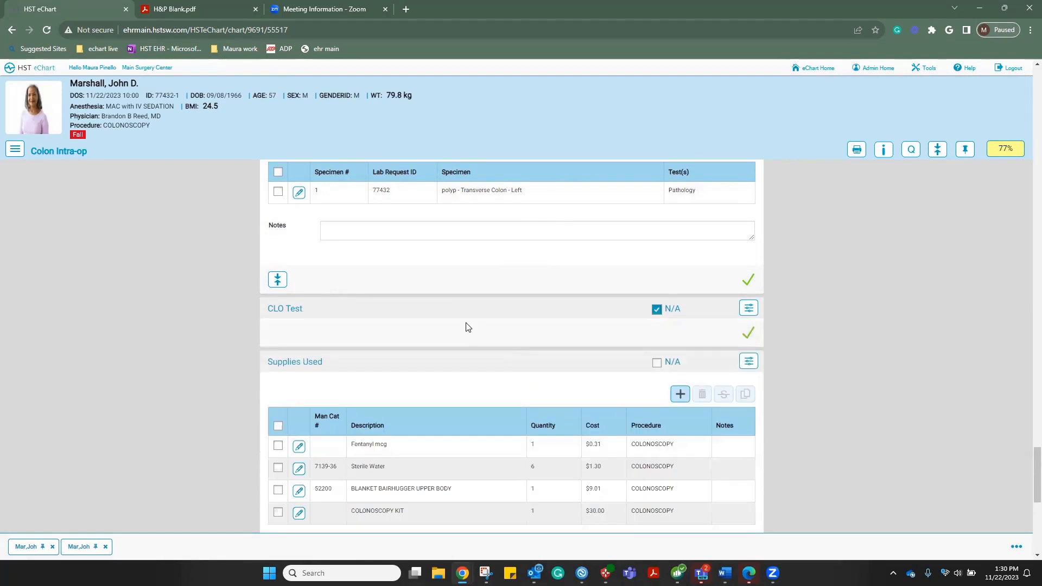
Confirm the Supplies Used list, stamped 13:30 on 11/22/2023, bringing the chart to 83%
scroll(468, 327, "down", 1)
scroll(468, 327, "down", 1)
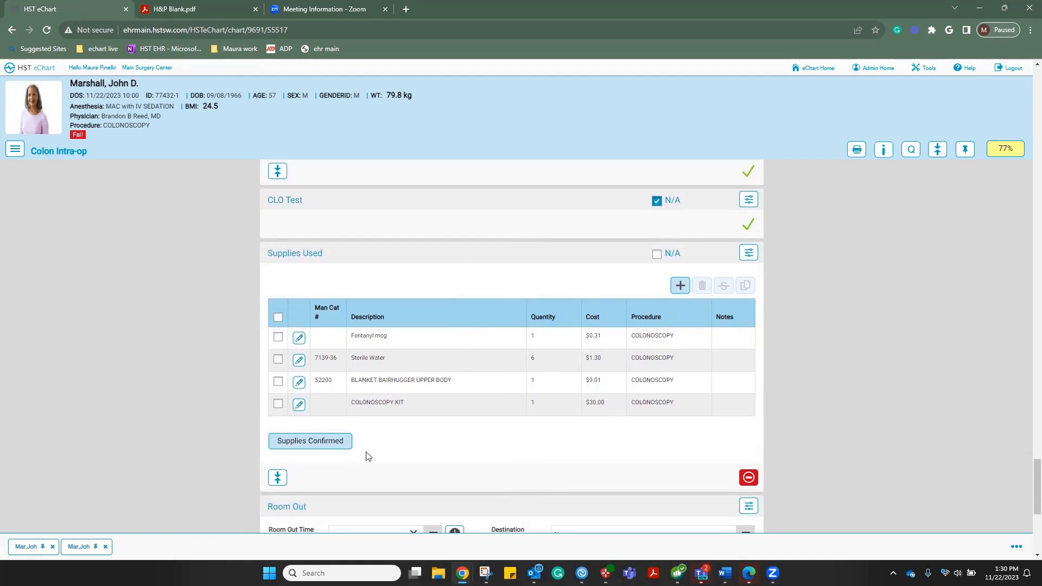
scroll(427, 426, "down", 1)
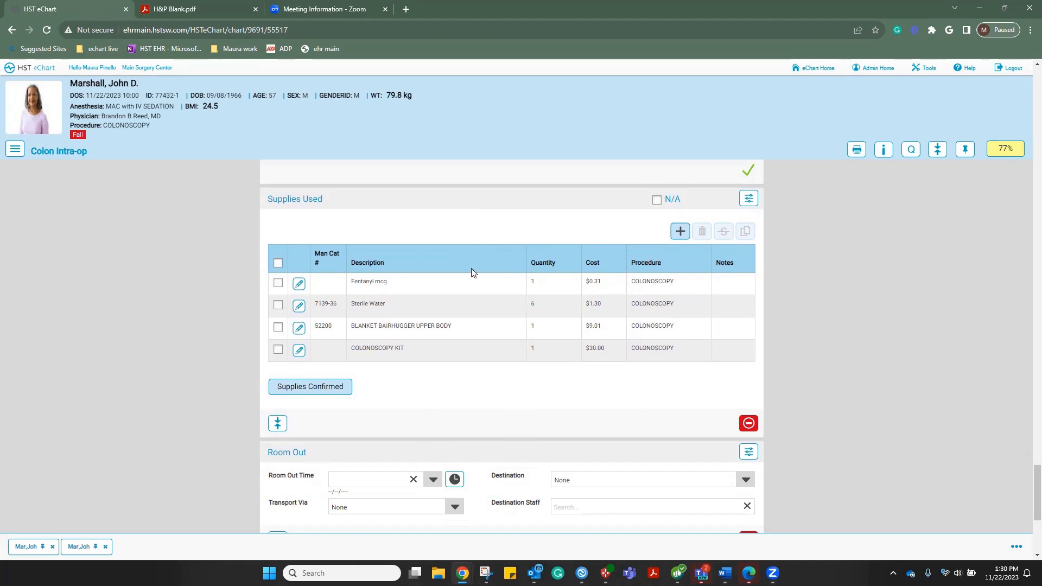
left_click(286, 384)
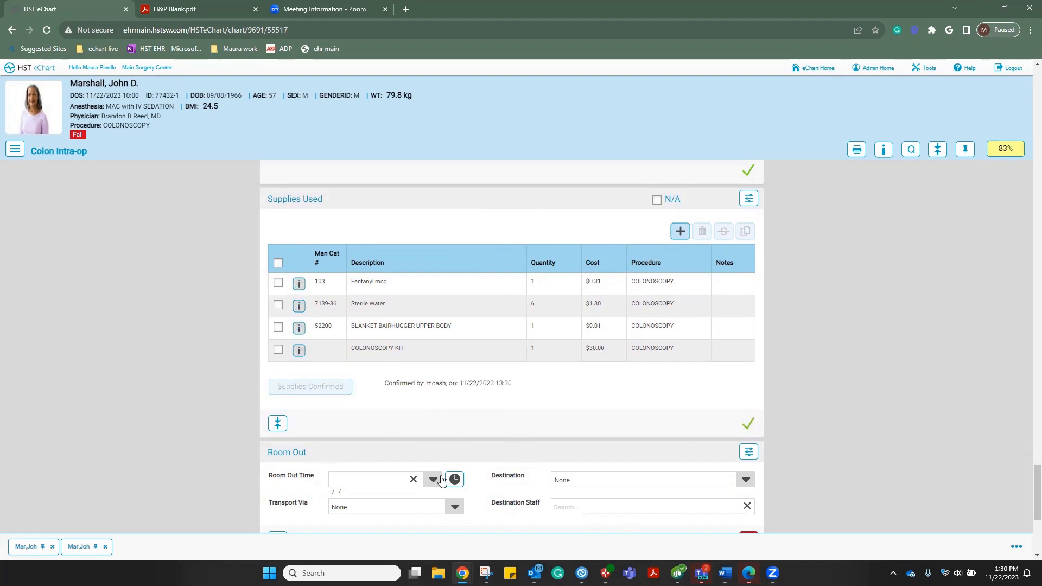
scroll(421, 412, "down", 1)
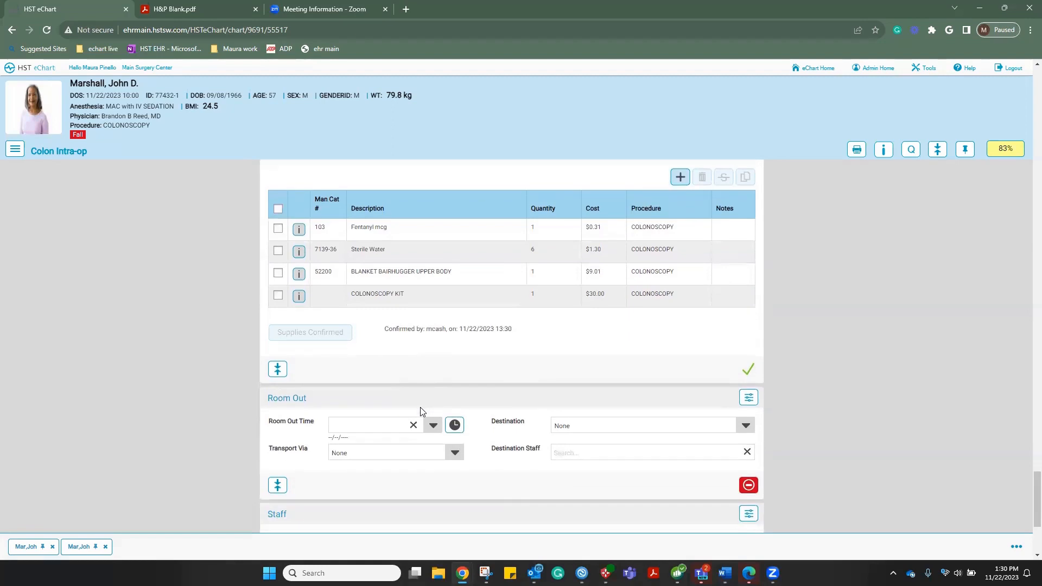
scroll(420, 408, "down", 2)
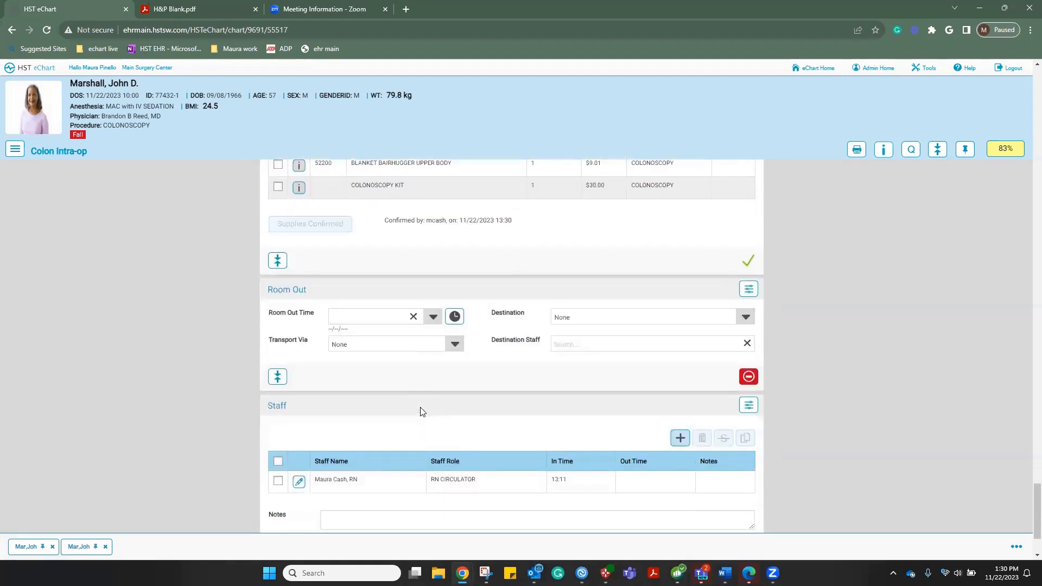
Switch to the 81% Colon Pre-op chart and review its incomplete sections and Room Out details
left_click(33, 547)
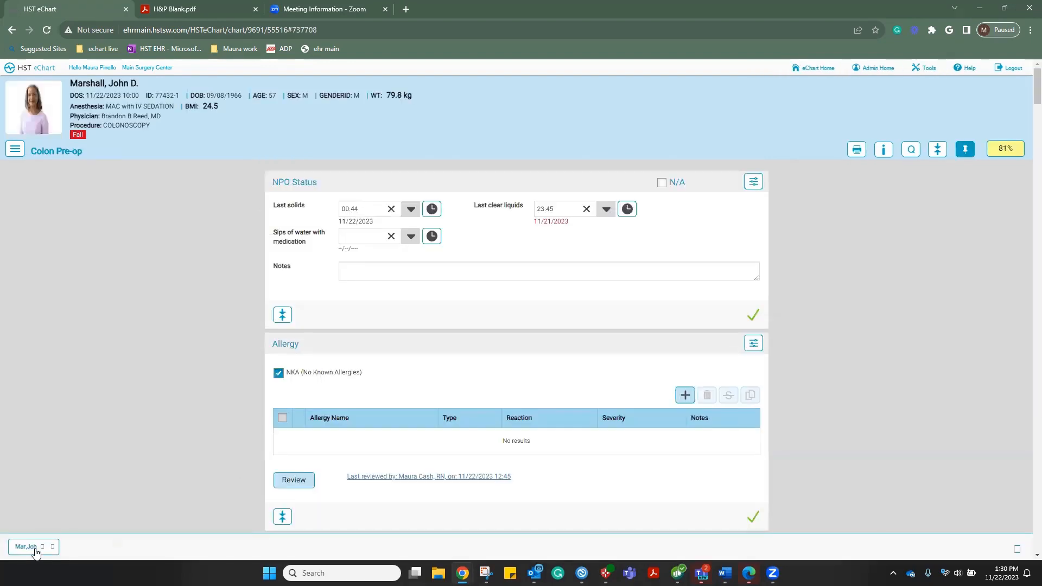
left_click(1012, 149)
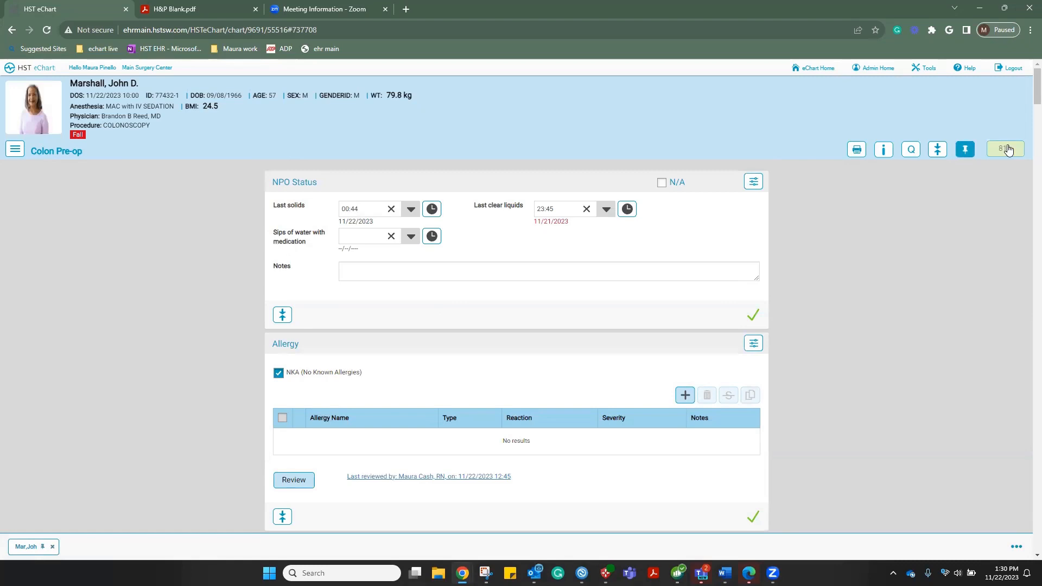
scroll(499, 359, "down", 5)
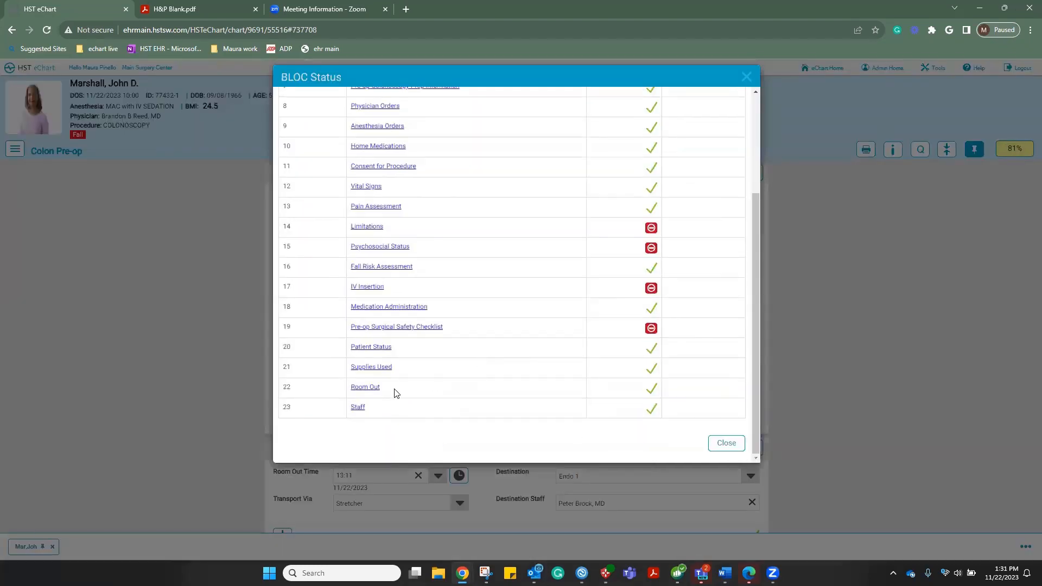
left_click(360, 387)
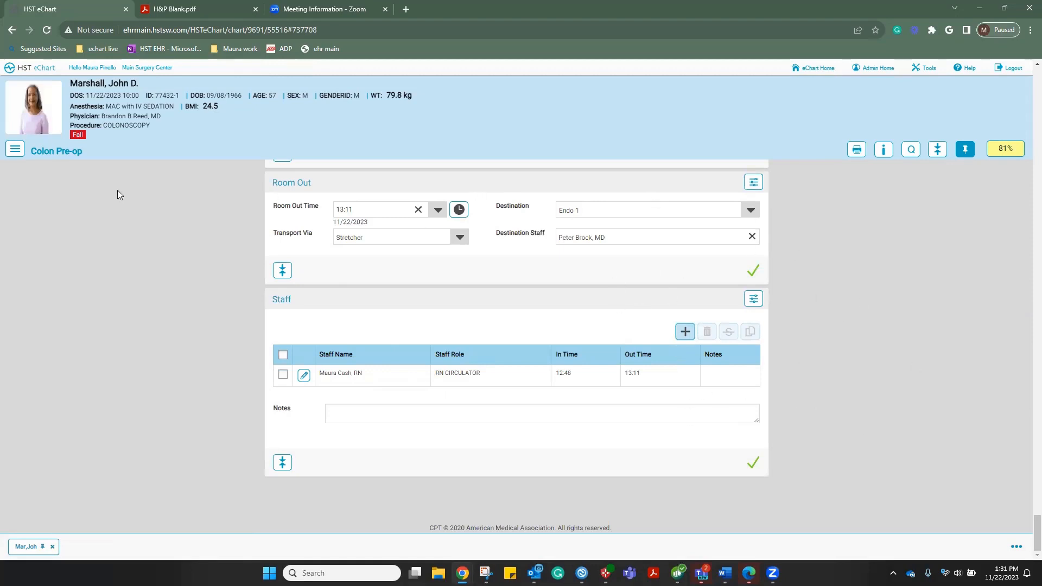
left_click(14, 153)
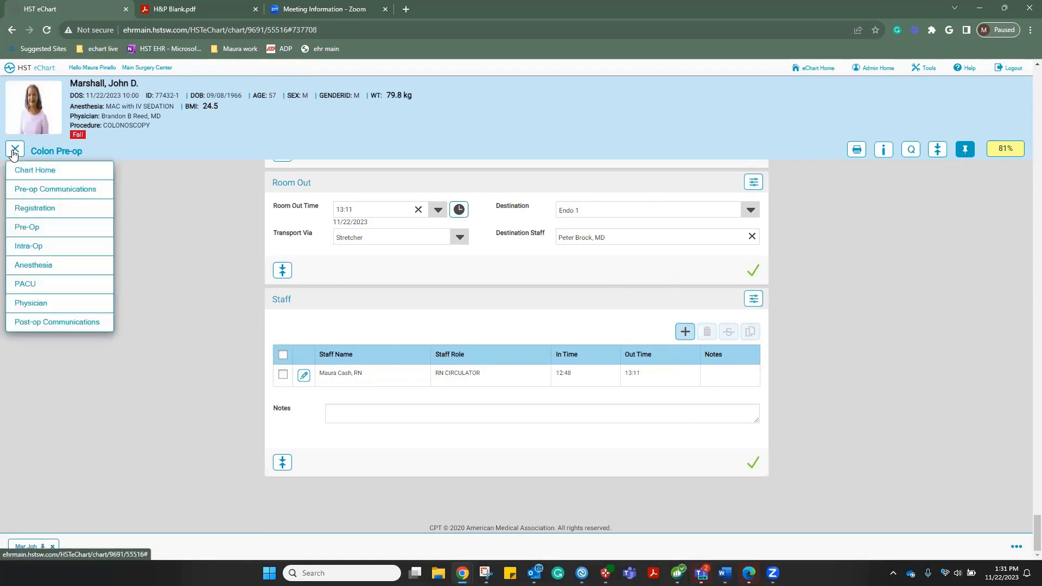
Open the PACU Colon Post-Op chart and stamp Room In Time as 13:31 on 11/22/2023
left_click(23, 292)
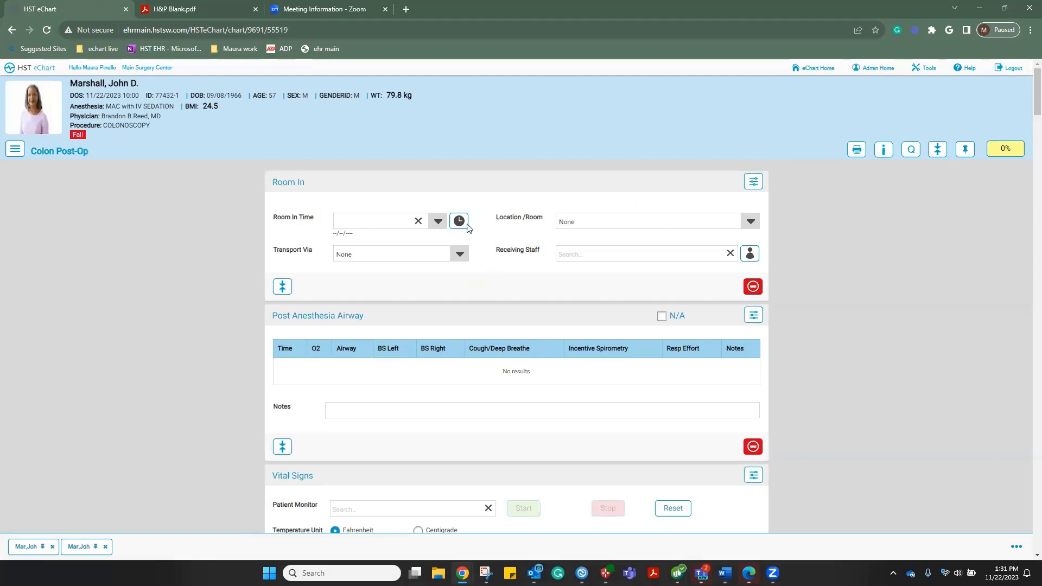
scroll(380, 215, "down", 2)
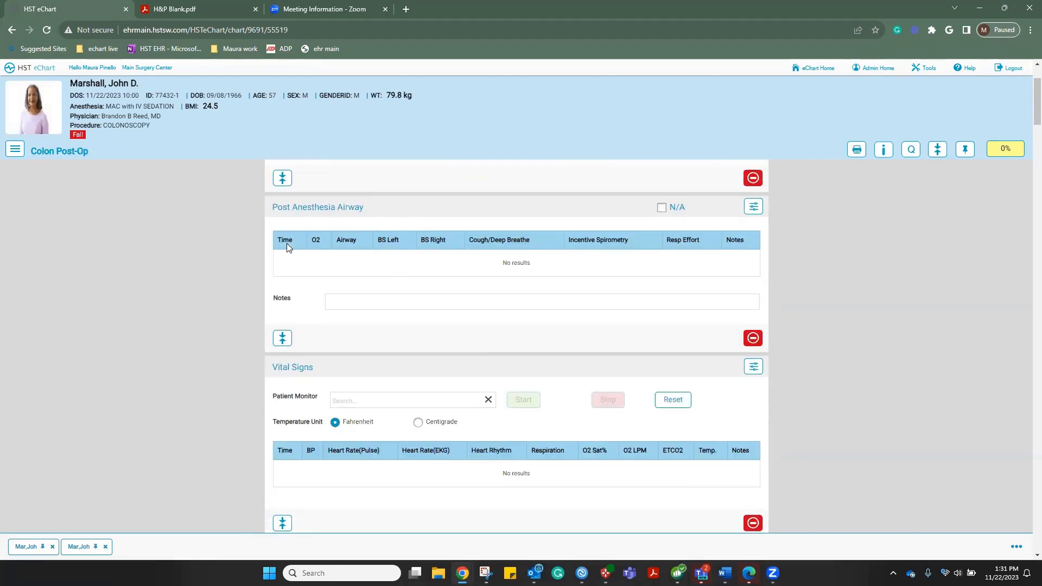
scroll(577, 259, "up", 2)
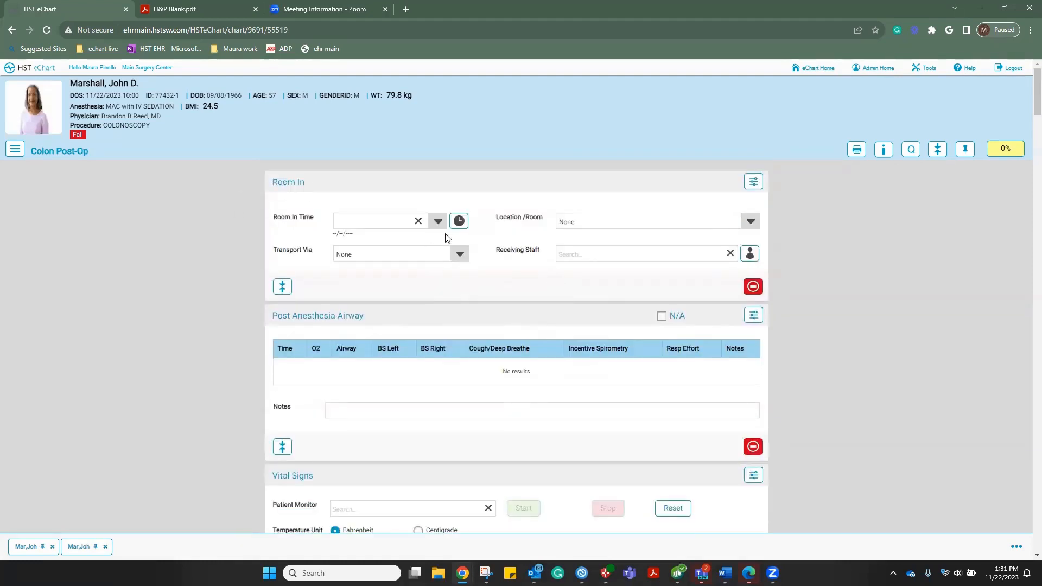
left_click(459, 221)
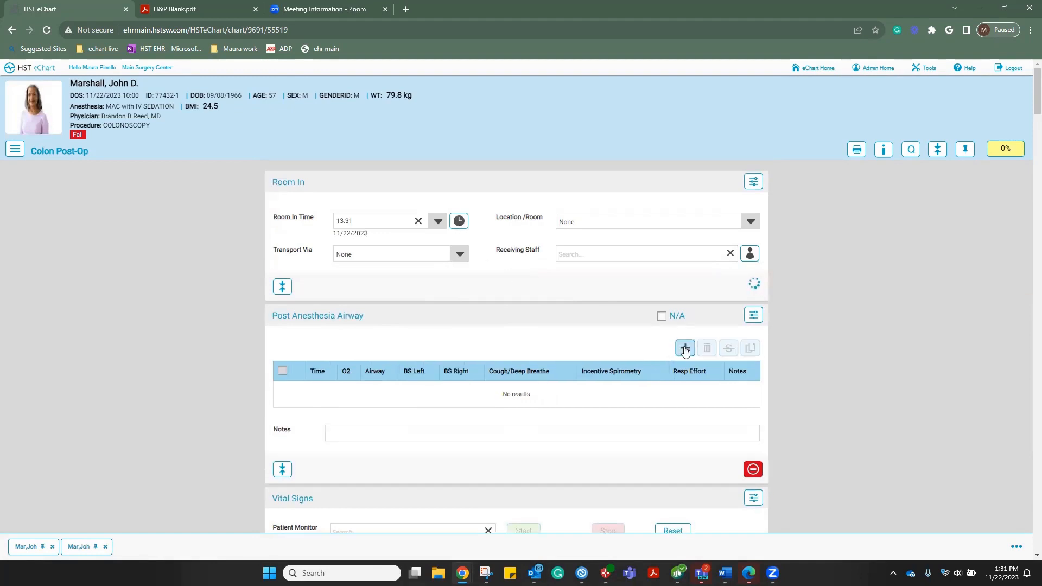
Add a 13:31 airway row: 4 L O2 via nasal cannula, clear breath sounds, unlabored, cough performed, spirometry N/A
left_click(685, 350)
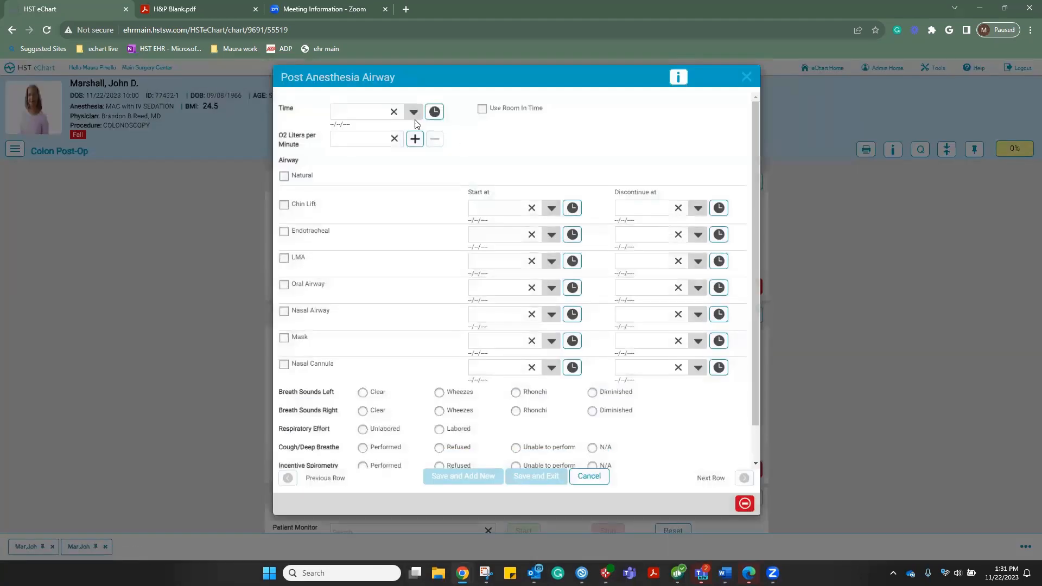
left_click(481, 110)
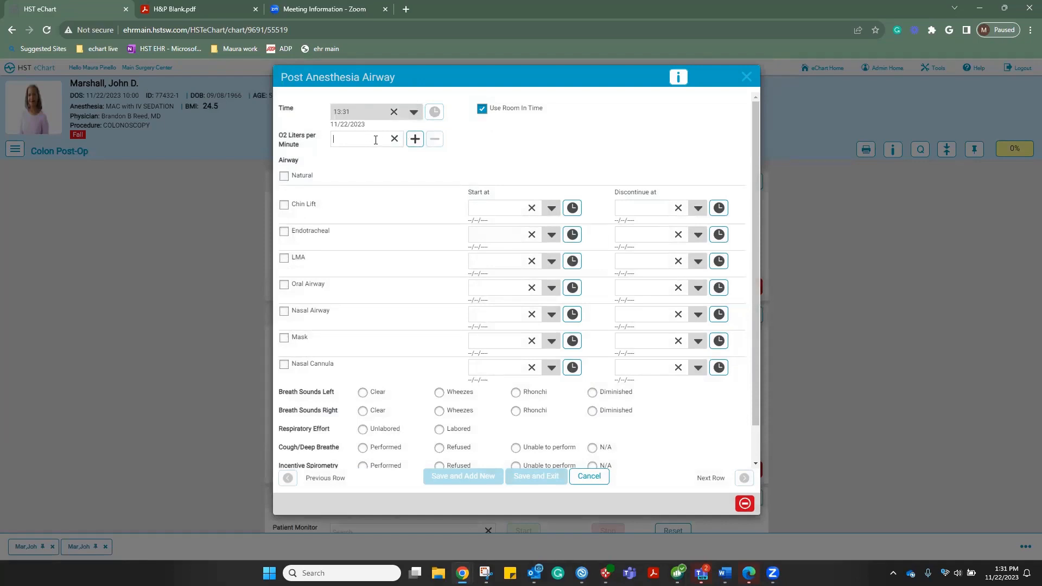
type("4")
left_click(283, 365)
scroll(331, 383, "down", 1)
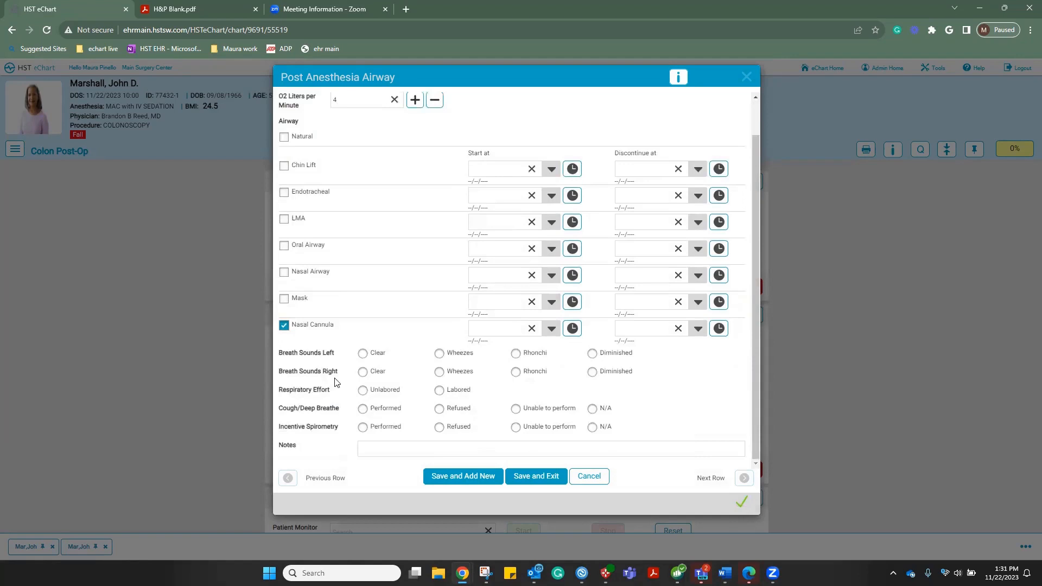
left_click(363, 354)
left_click(363, 372)
left_click(362, 391)
left_click(363, 410)
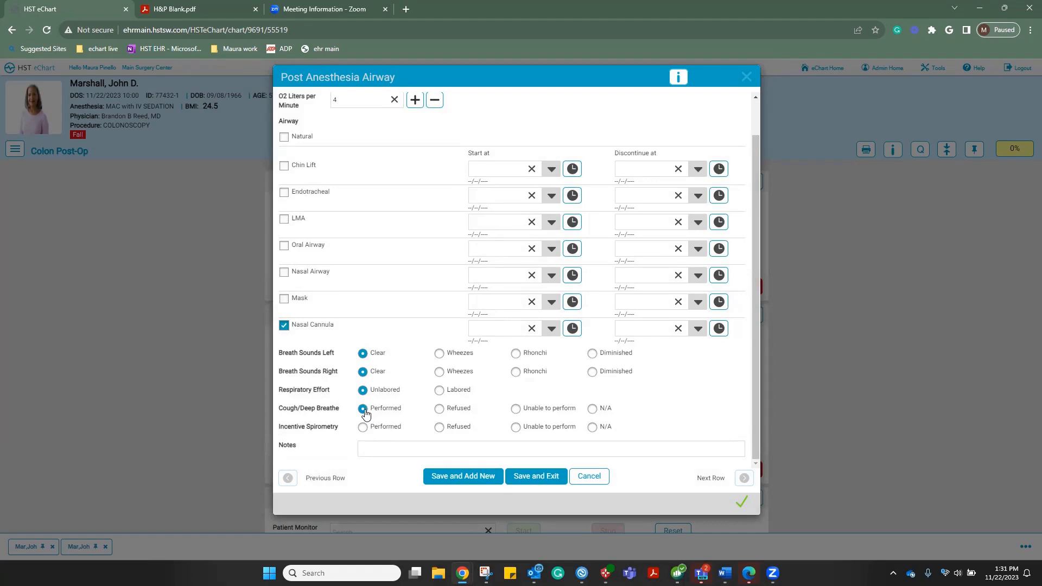
left_click(596, 429)
left_click(539, 481)
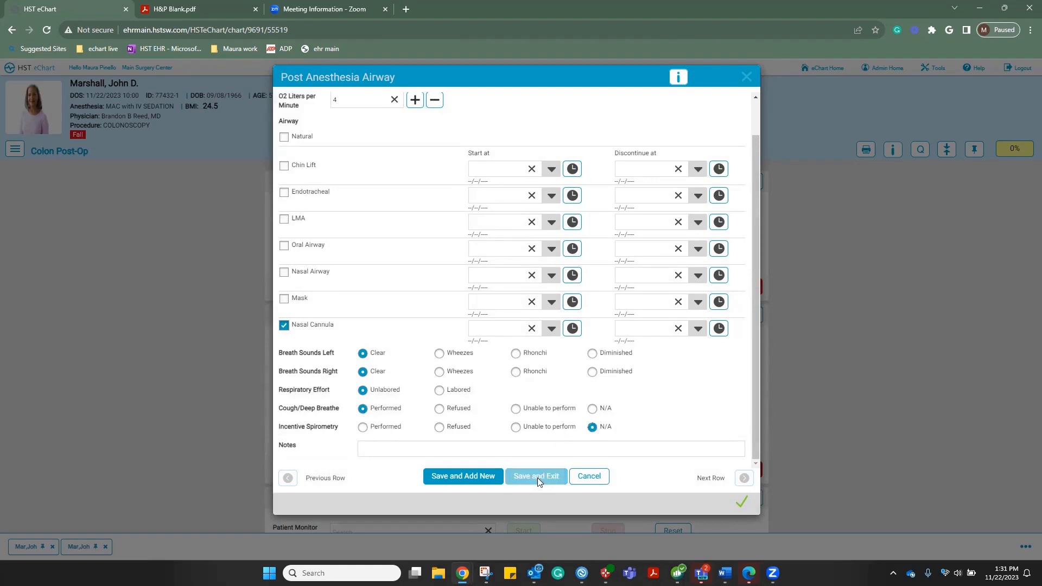
scroll(538, 483, "down", 4)
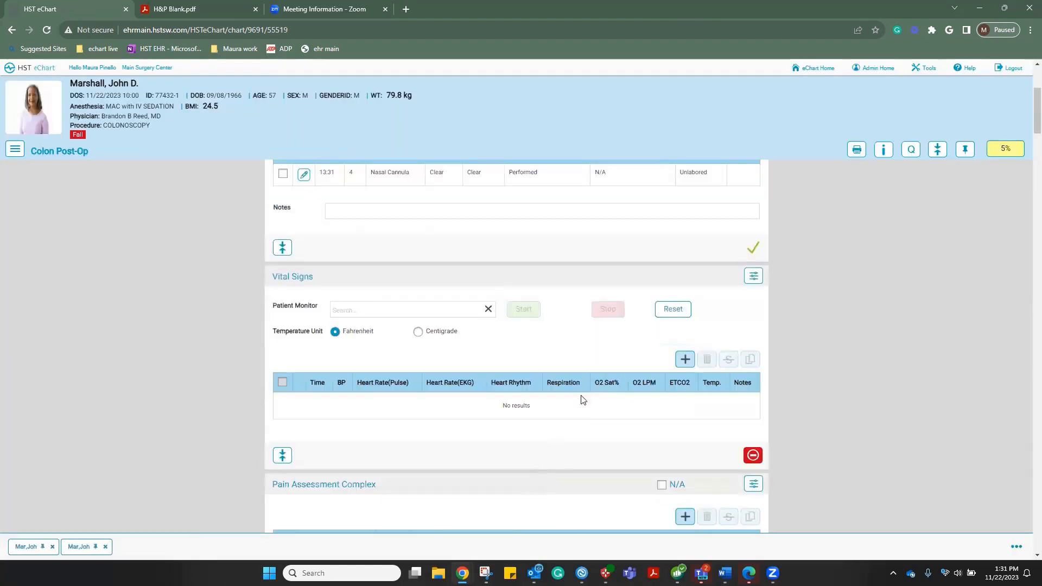
Start a 13:31 Vital Signs entry with BP, pulse 72, sinus rhythm and respiration 16
left_click(686, 360)
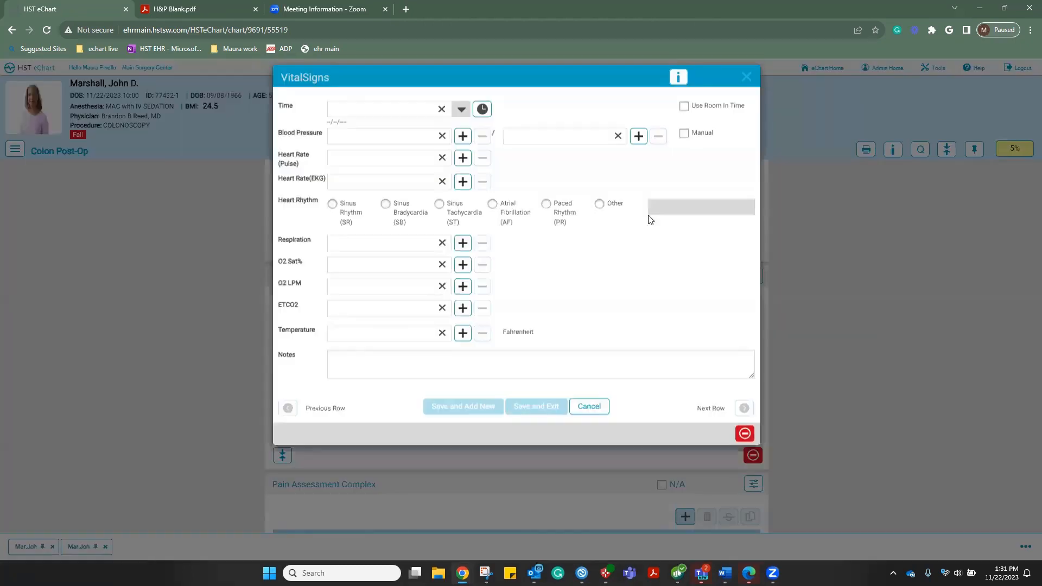
left_click(683, 106)
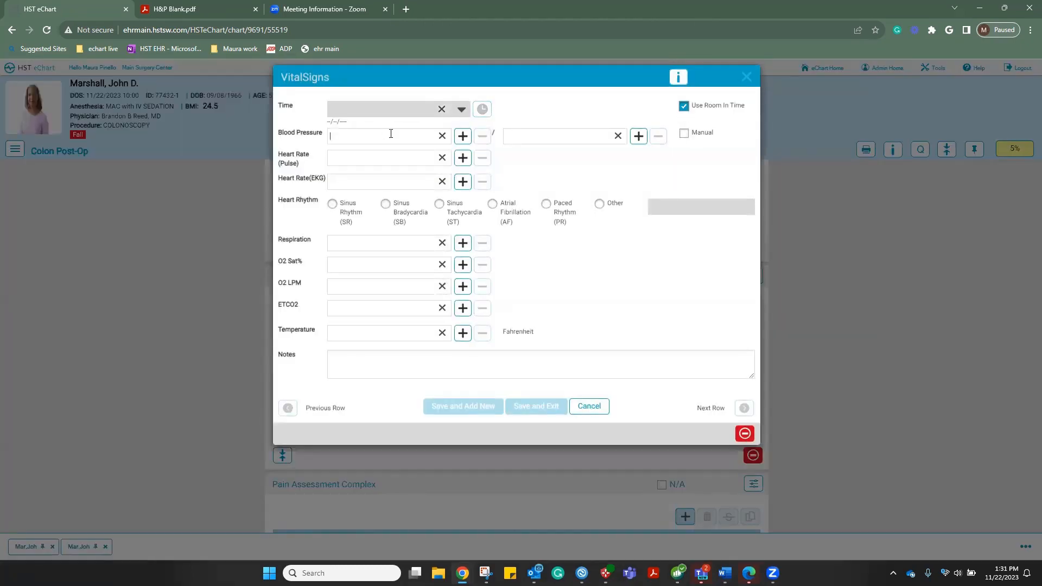
type("11")
type("7")
left_click(394, 157)
type("7")
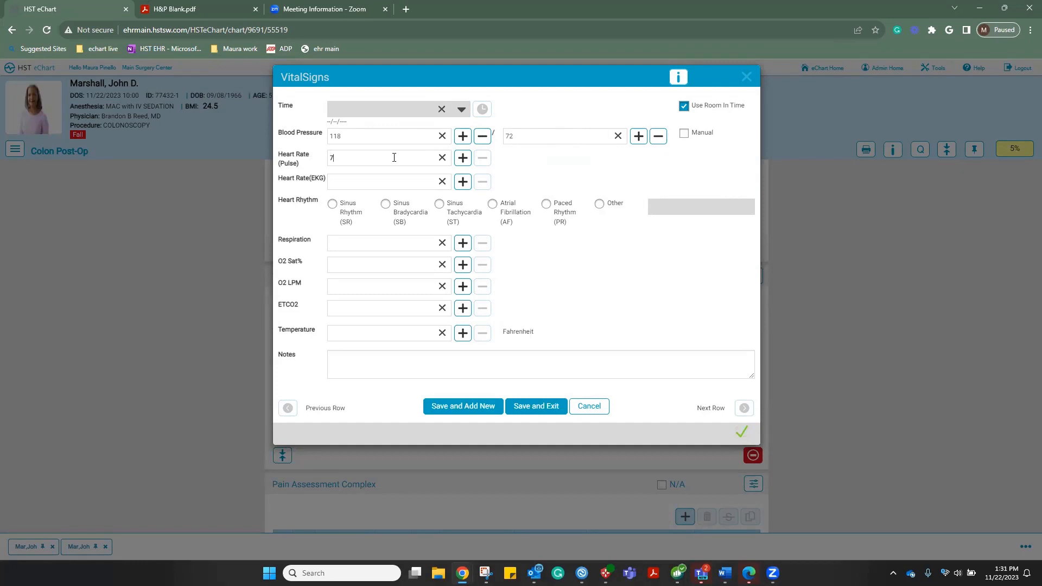
type("2")
left_click(331, 205)
type("16")
Finish the vitals with O2 saturation 100, 4 LPM oxygen and temperature 97.2, then save
left_click(345, 270)
type("100")
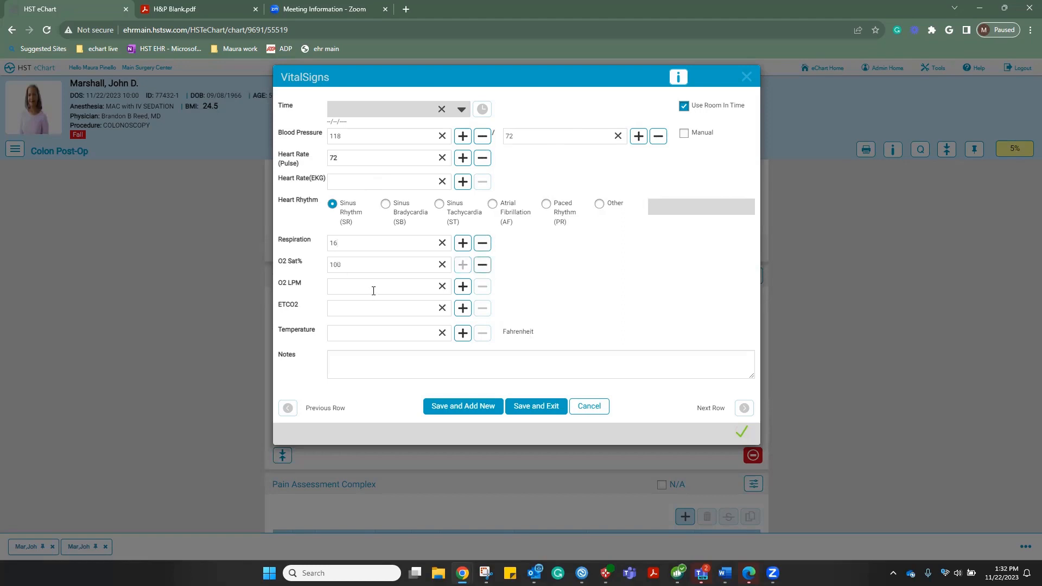
left_click(374, 289)
type("4")
left_click(395, 338)
type("97.2")
left_click(537, 410)
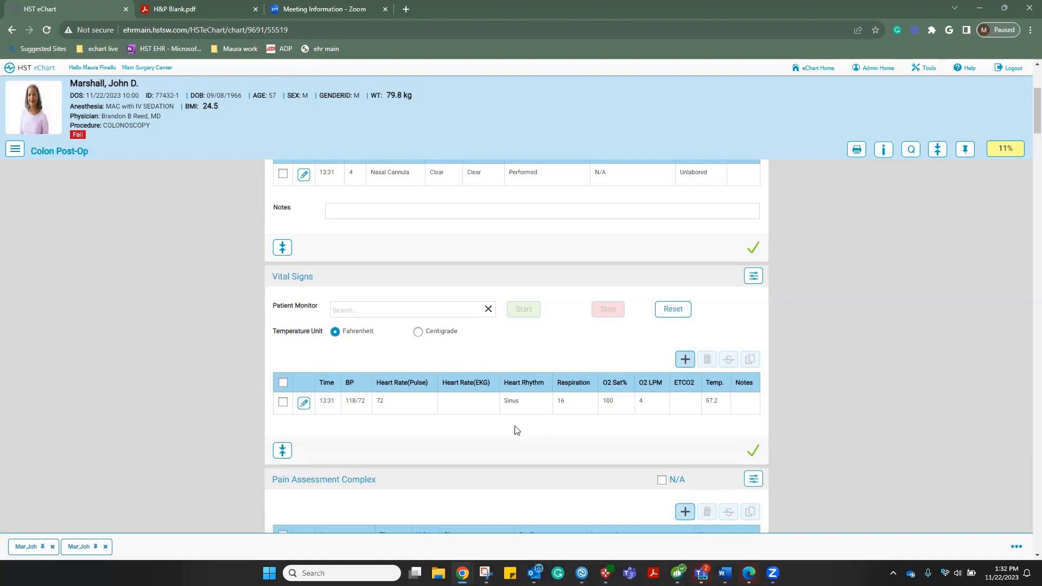
scroll(420, 441, "down", 3)
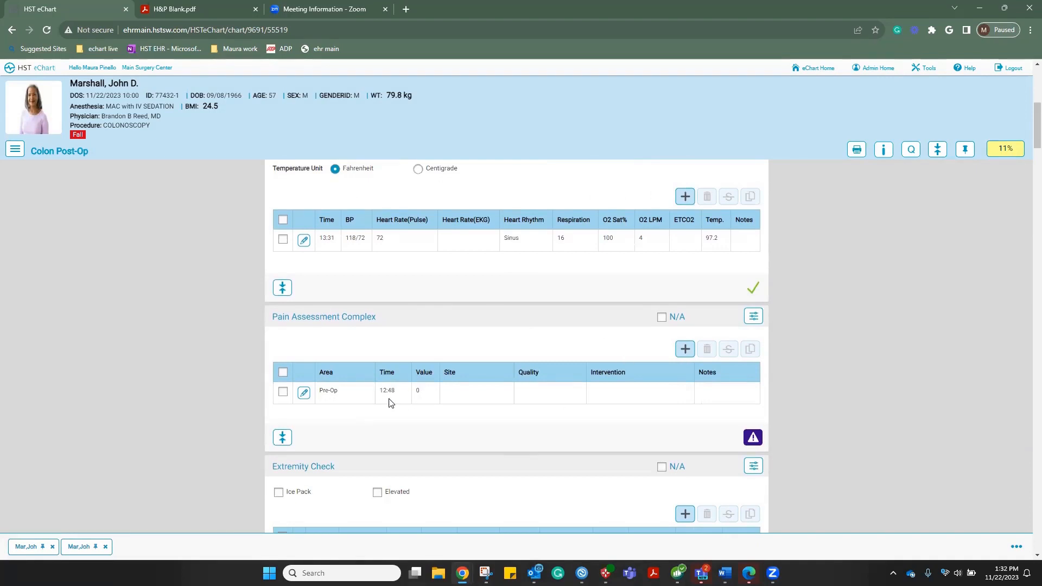
Record a 13:31 PACU pain assessment scored 1 with the description marked N/A
left_click(685, 349)
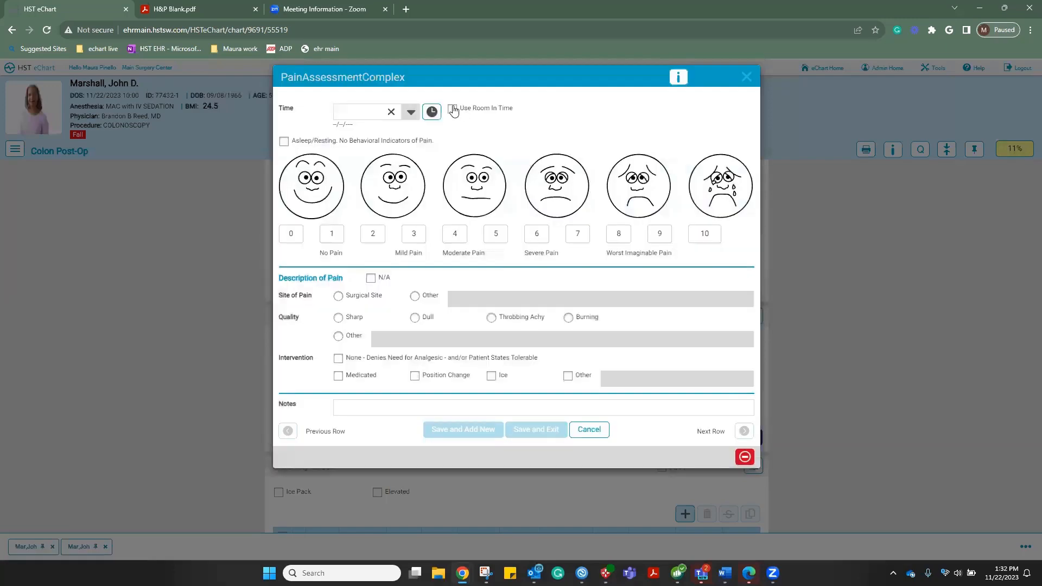
left_click(452, 110)
left_click(331, 234)
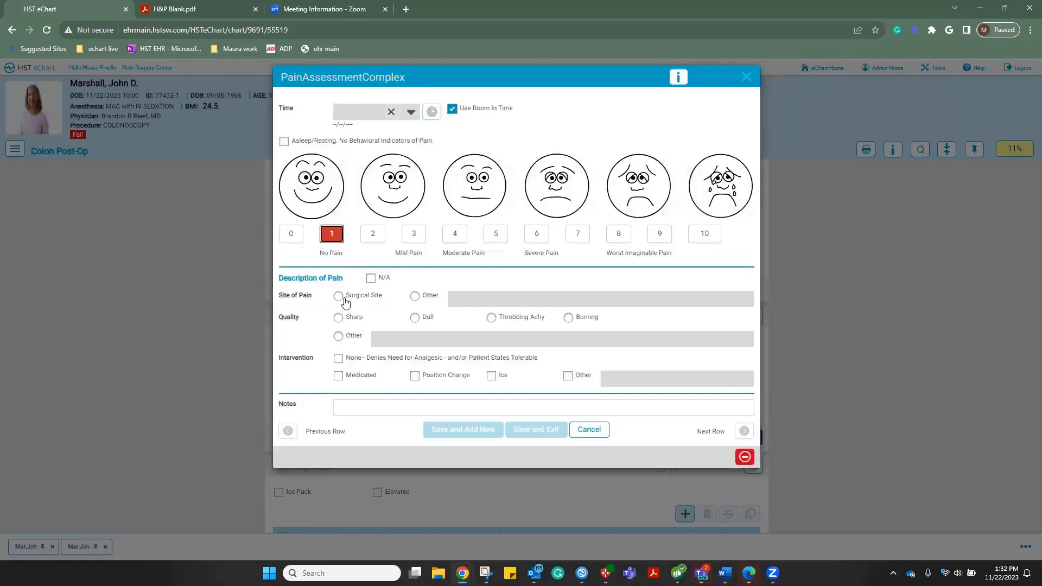
left_click(371, 278)
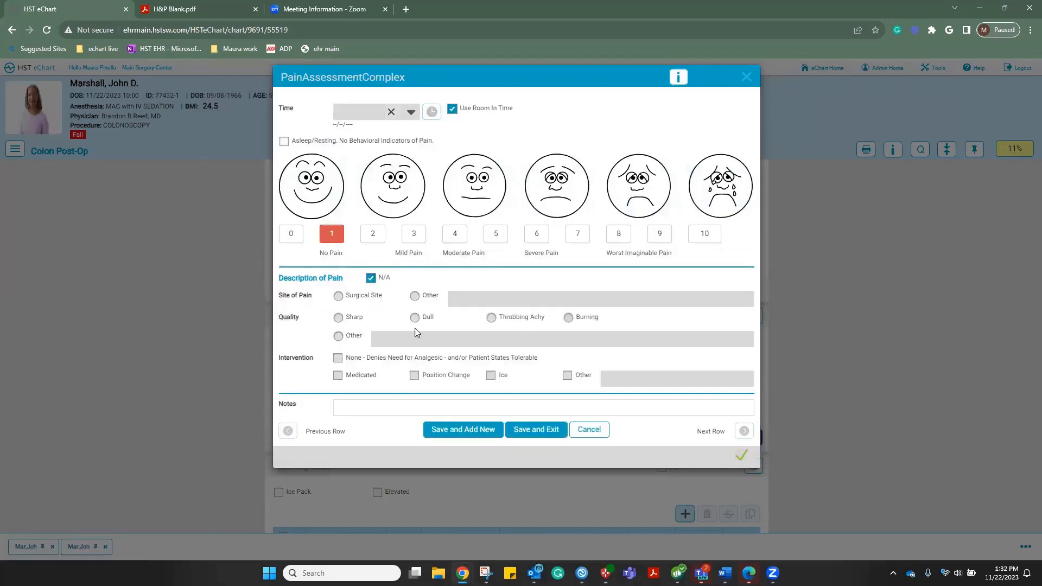
left_click(523, 431)
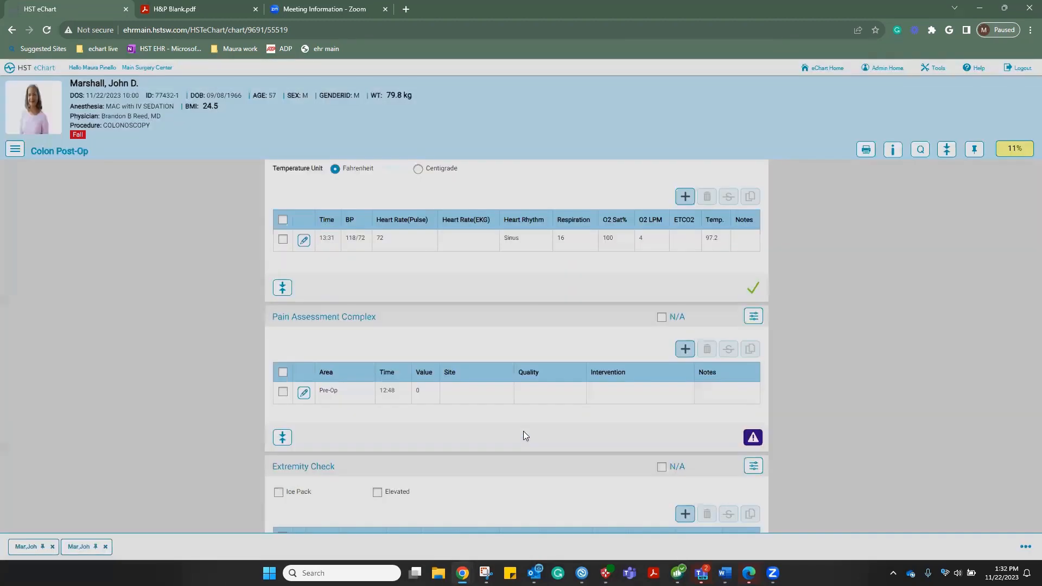
scroll(526, 436, "down", 4)
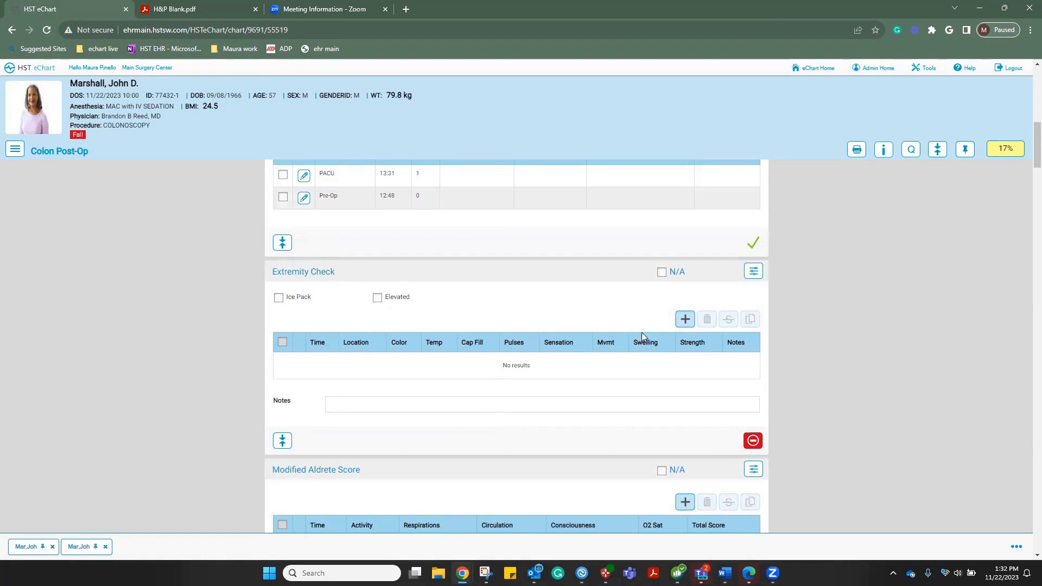
Discard the new Extremity Check entry and mark Extremity Check as N/A instead
left_click(686, 320)
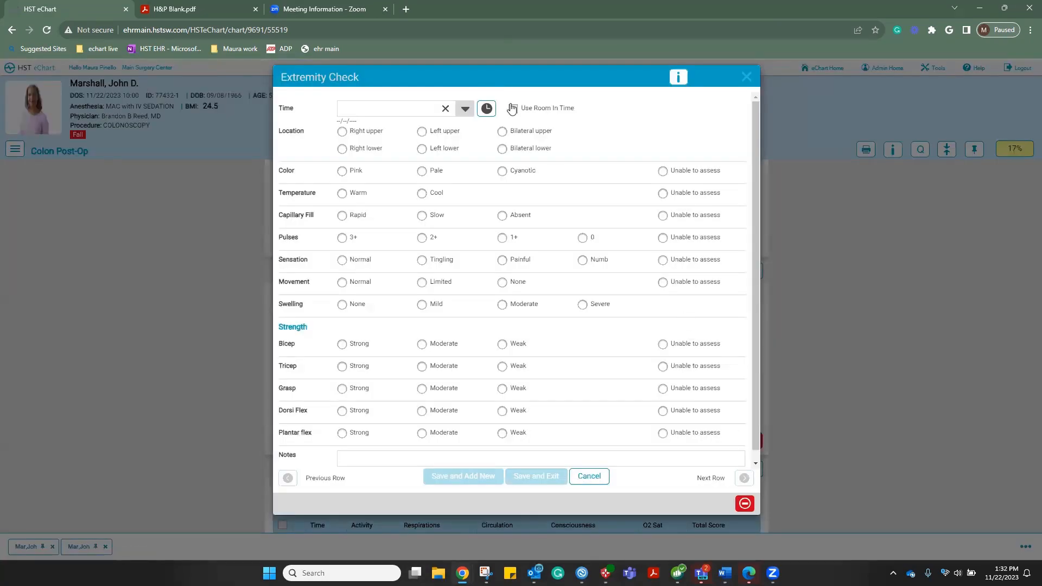
left_click(513, 109)
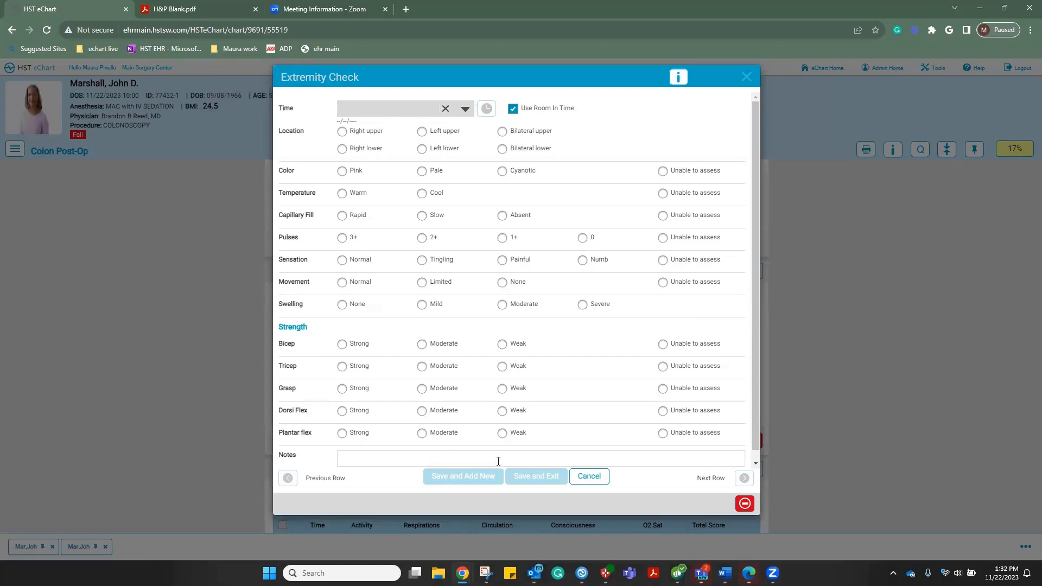
left_click(591, 476)
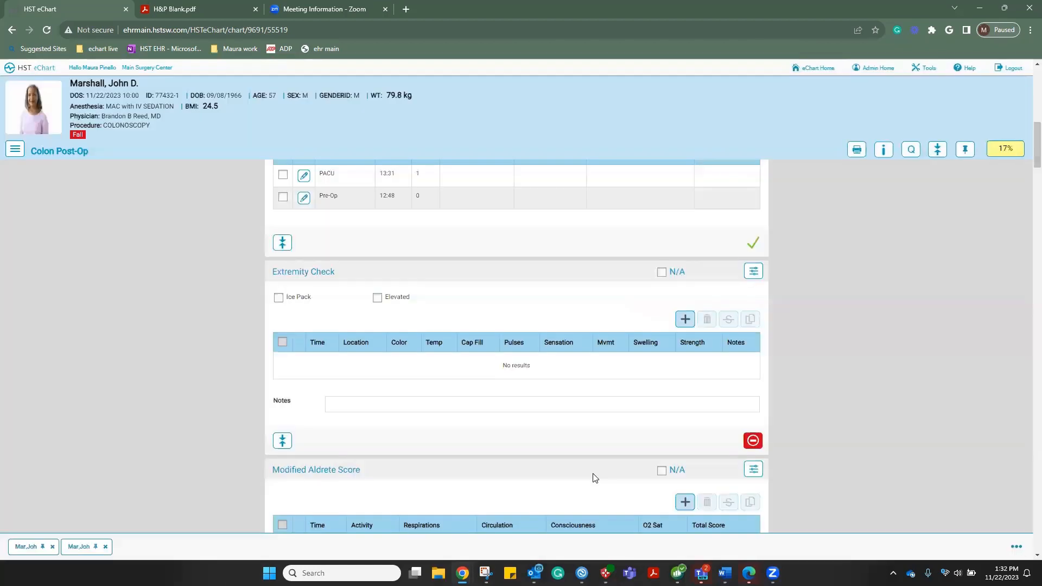
left_click(662, 272)
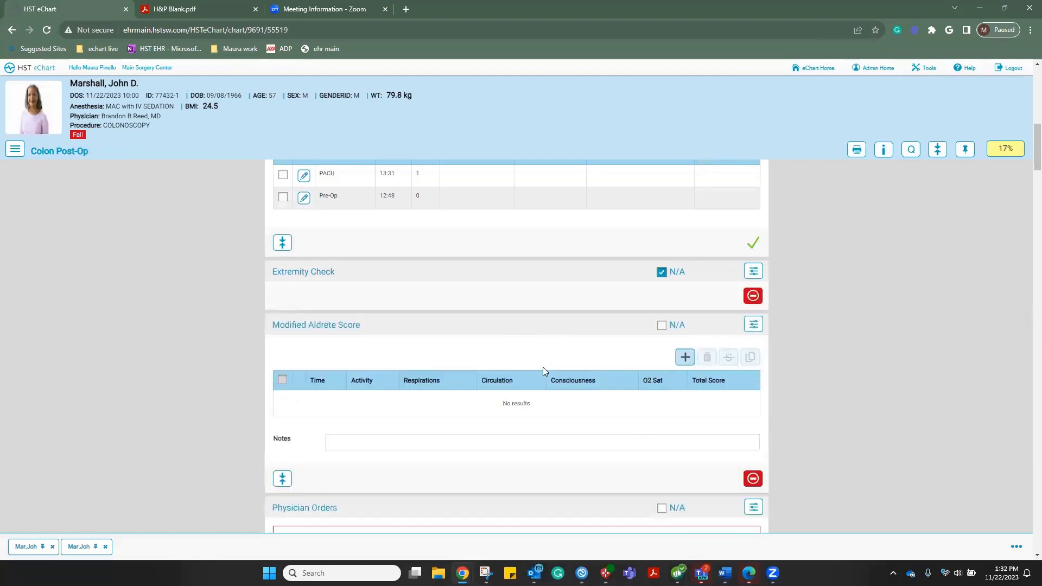
scroll(543, 367, "down", 1)
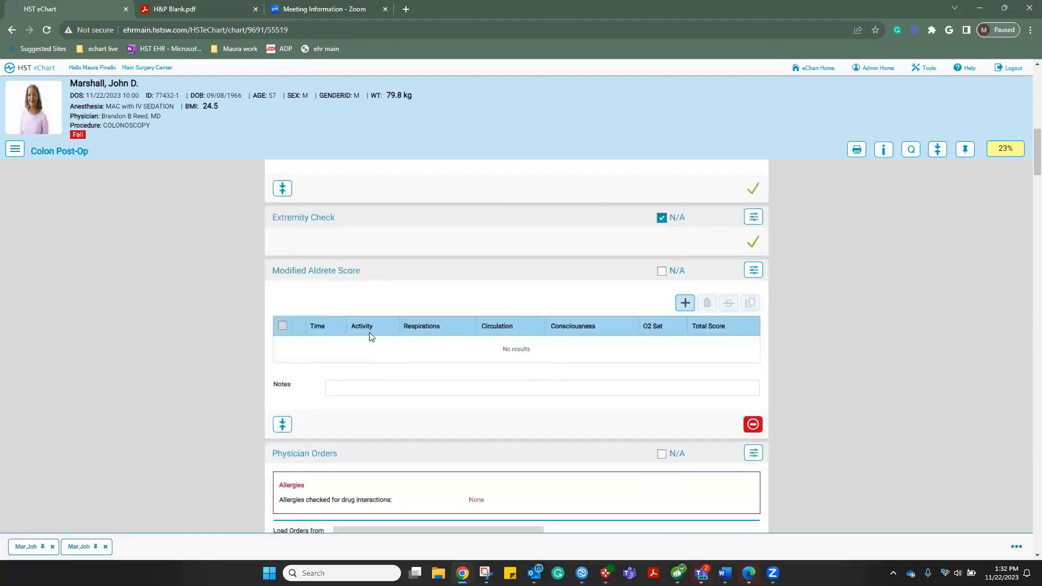
Add a 13:32 Aldrete entry from the latest values, scoring consciousness 1 and activity 2 for a total of 8
left_click(685, 304)
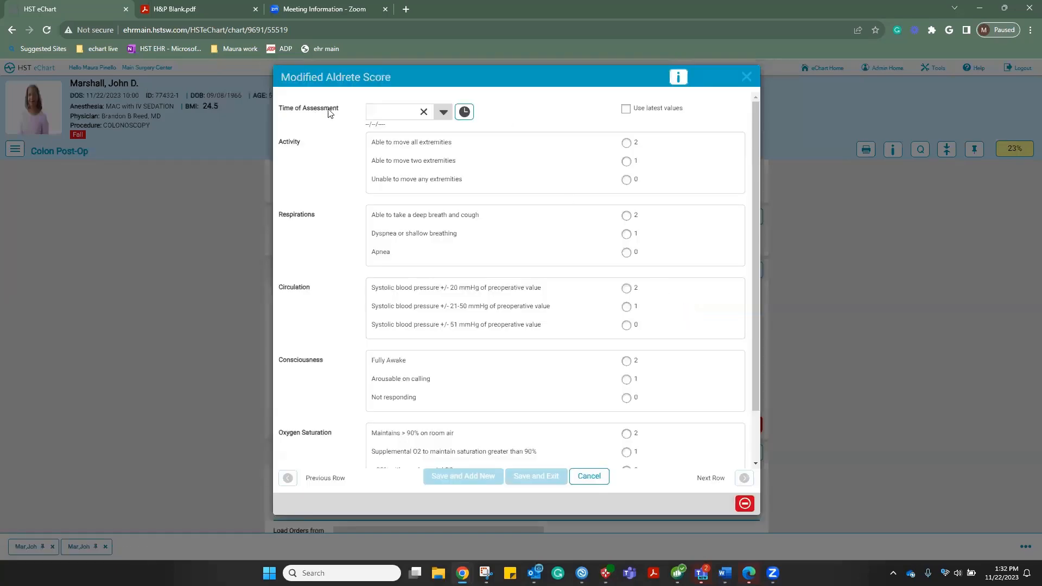
left_click(465, 113)
left_click(626, 110)
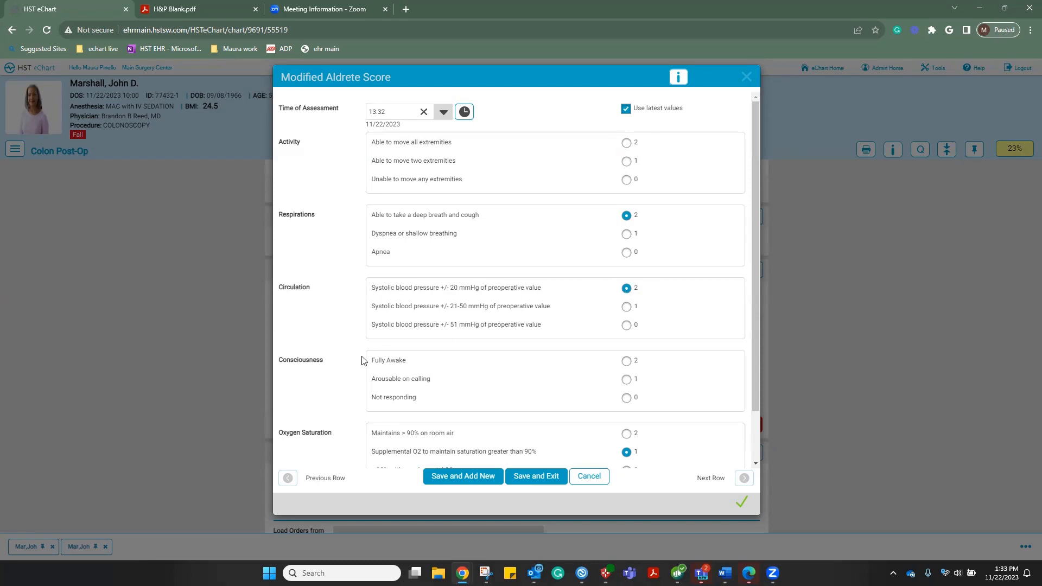
scroll(519, 376, "down", 1)
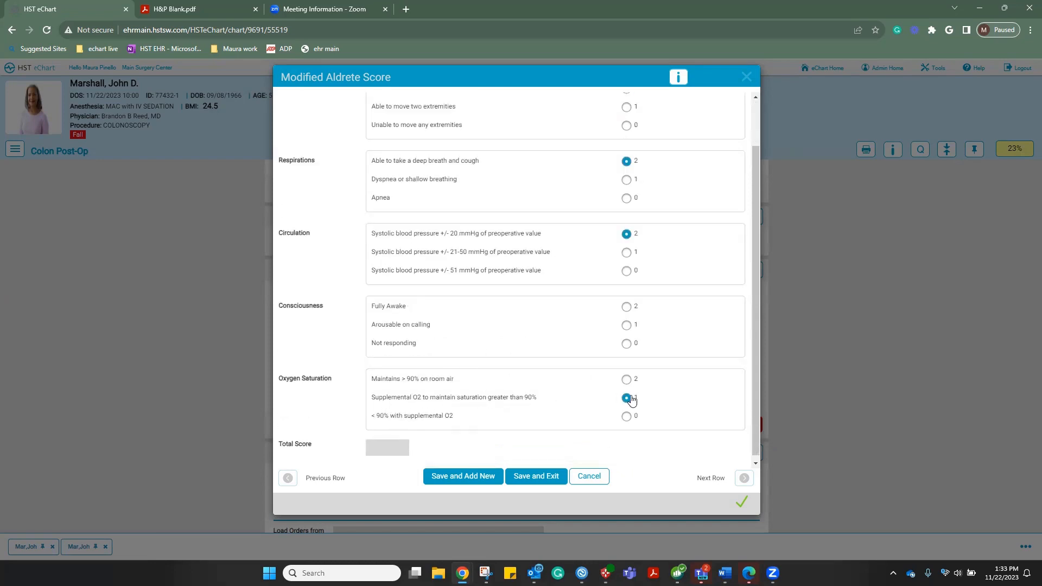
left_click(627, 325)
scroll(627, 329, "up", 1)
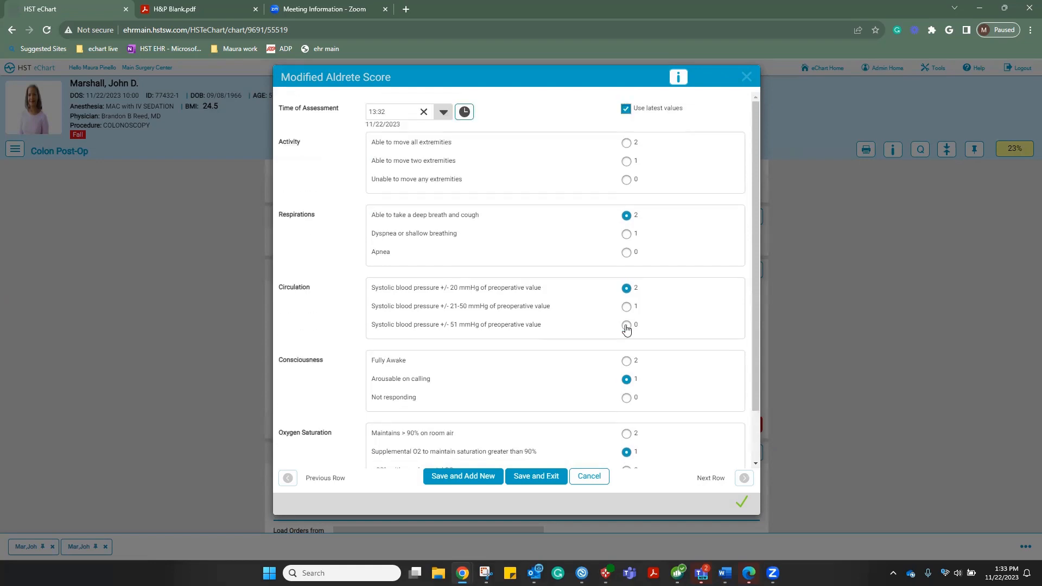
left_click(628, 143)
scroll(521, 212, "down", 1)
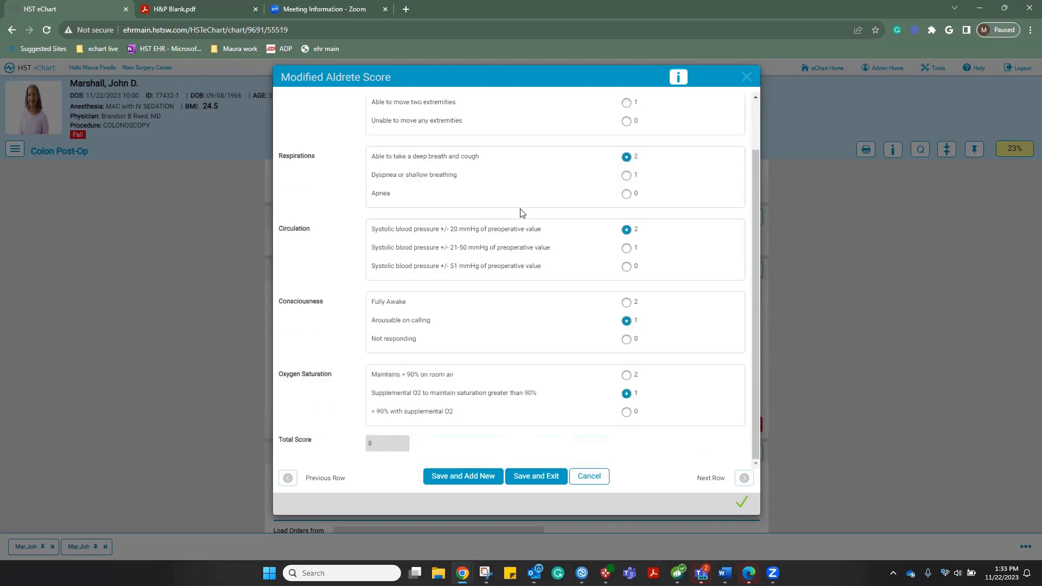
left_click(544, 478)
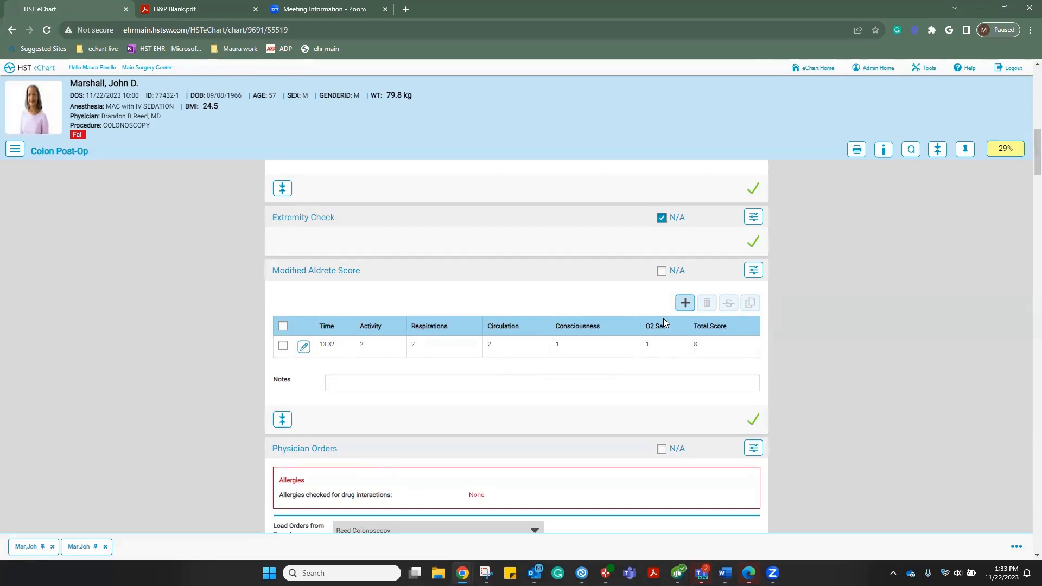
Copy the Aldrete row to a new 13:32 entry with Fully Awake and O2 sat above 90% on room air
left_click(282, 346)
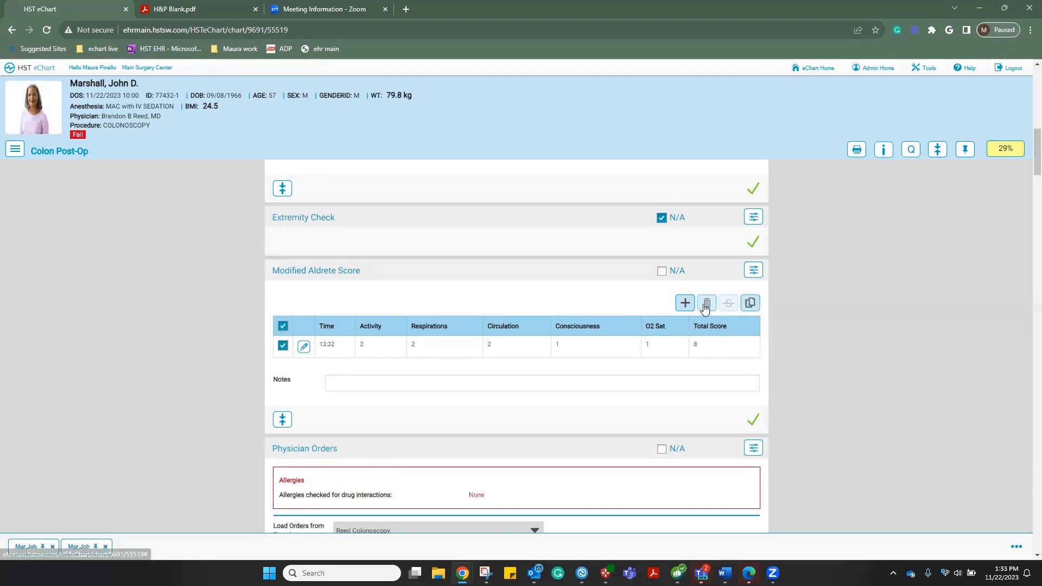
left_click(750, 304)
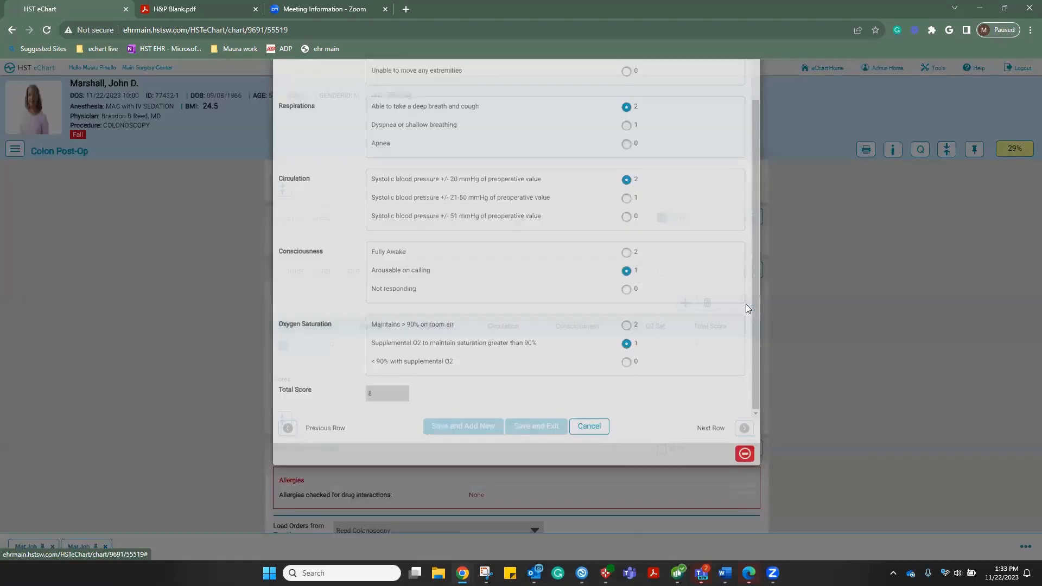
scroll(748, 307, "up", 2)
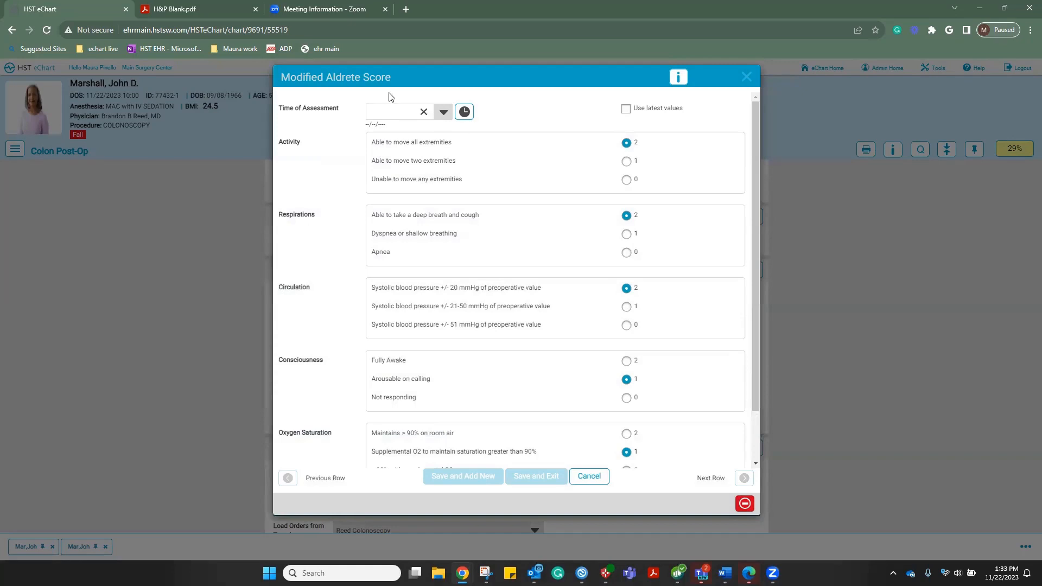
left_click(464, 112)
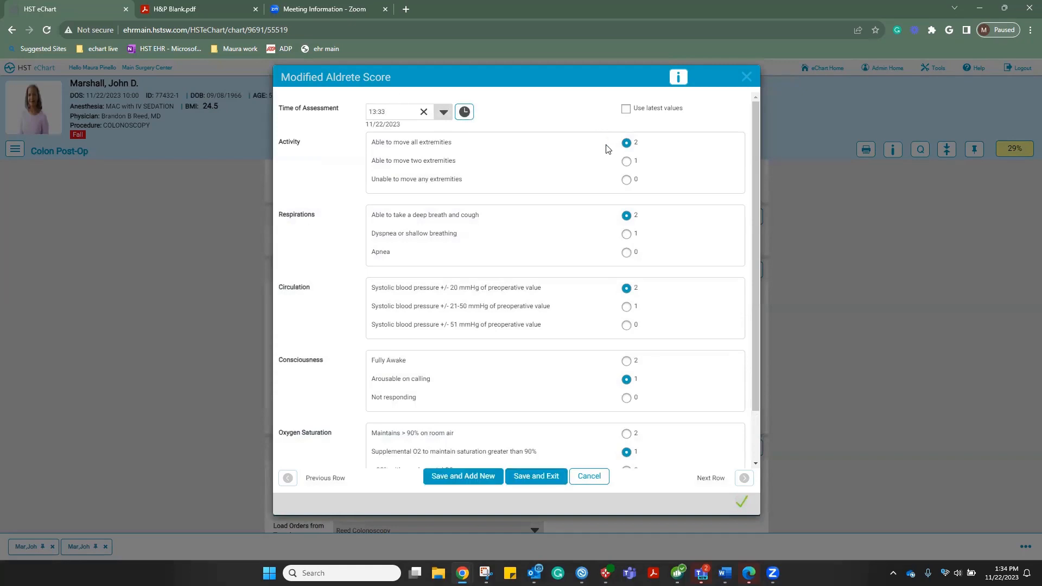
scroll(616, 309, "down", 1)
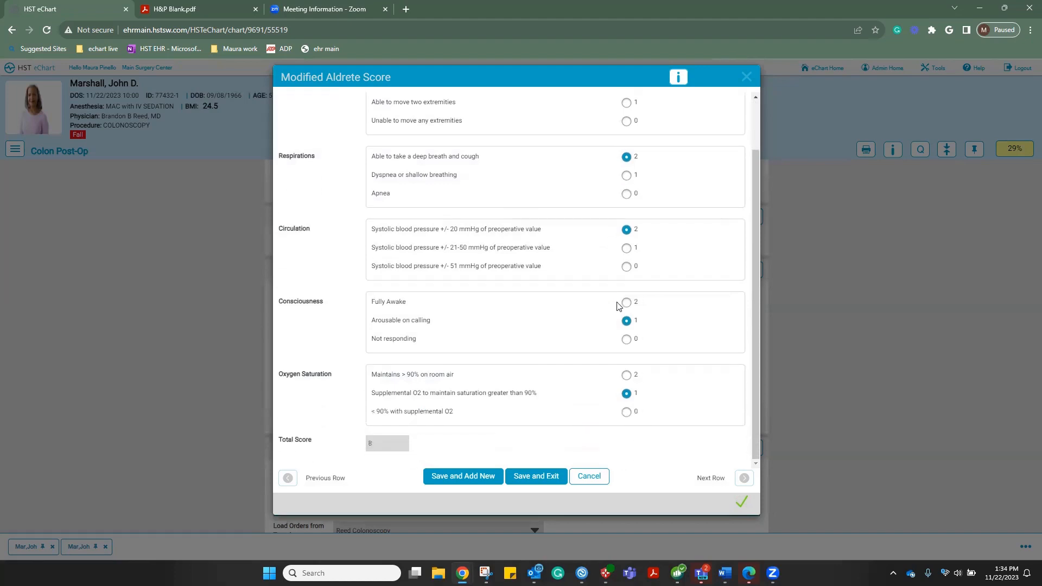
left_click(626, 303)
left_click(626, 375)
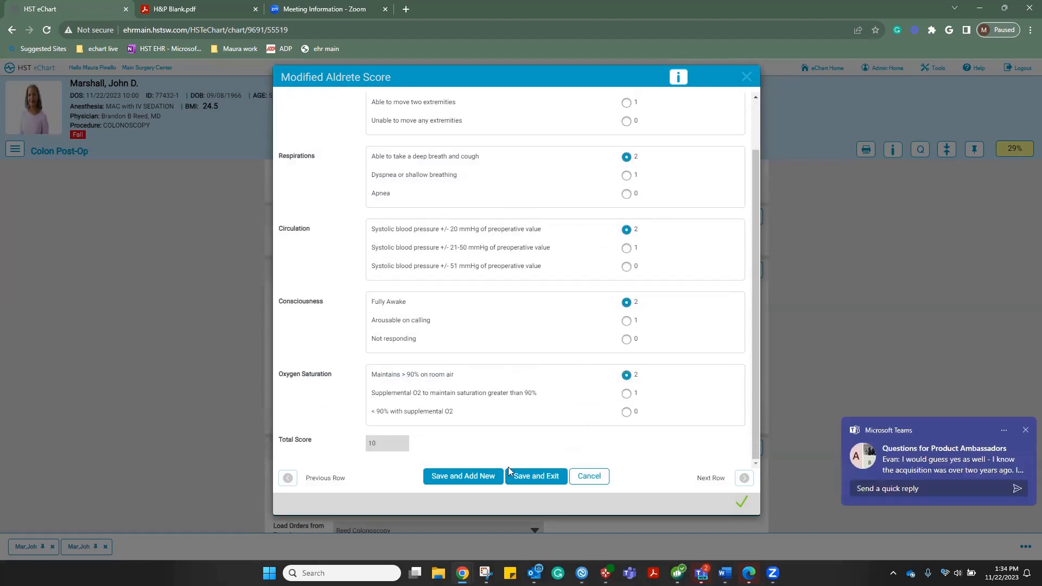
left_click(522, 478)
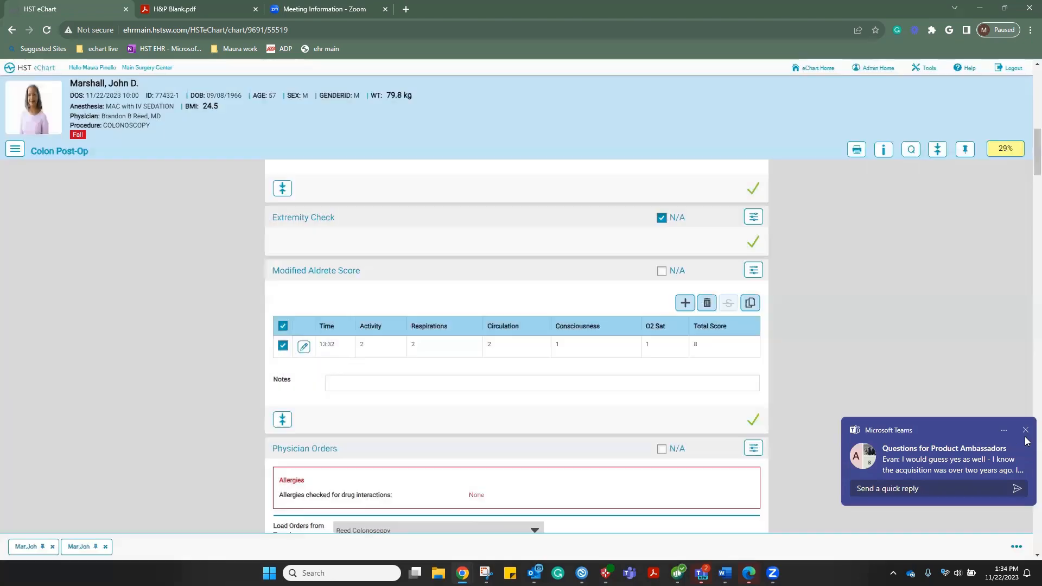
left_click(1025, 430)
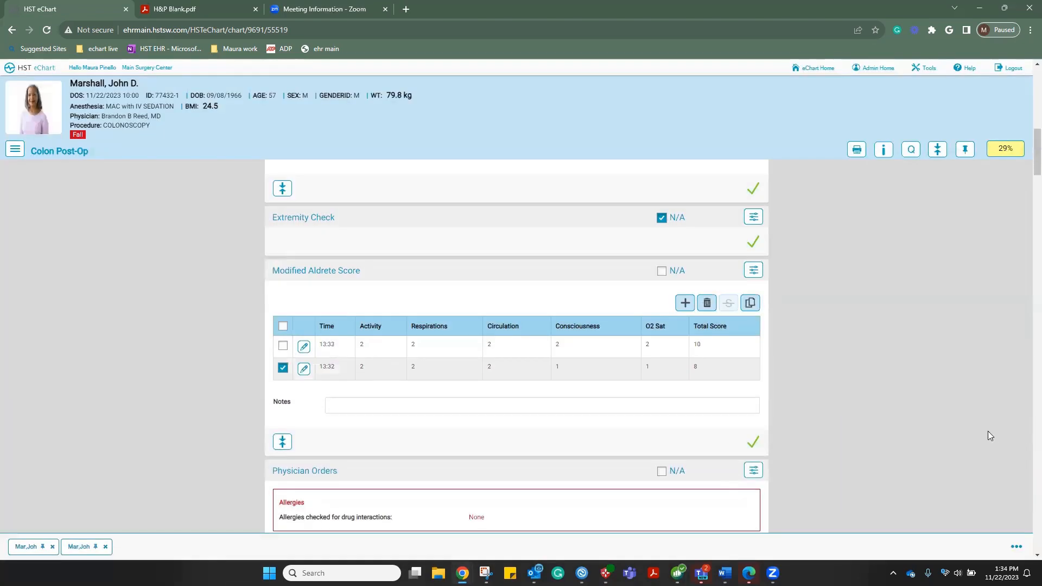
scroll(988, 431, "down", 10)
Mark Dressing Assessment as N/A
scroll(988, 431, "down", 9)
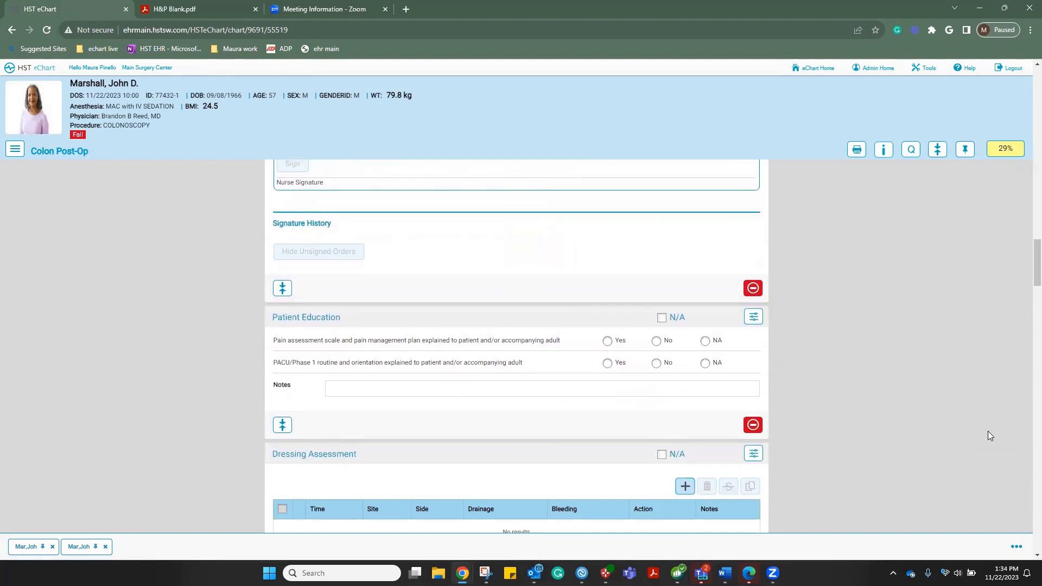
scroll(988, 432, "down", 3)
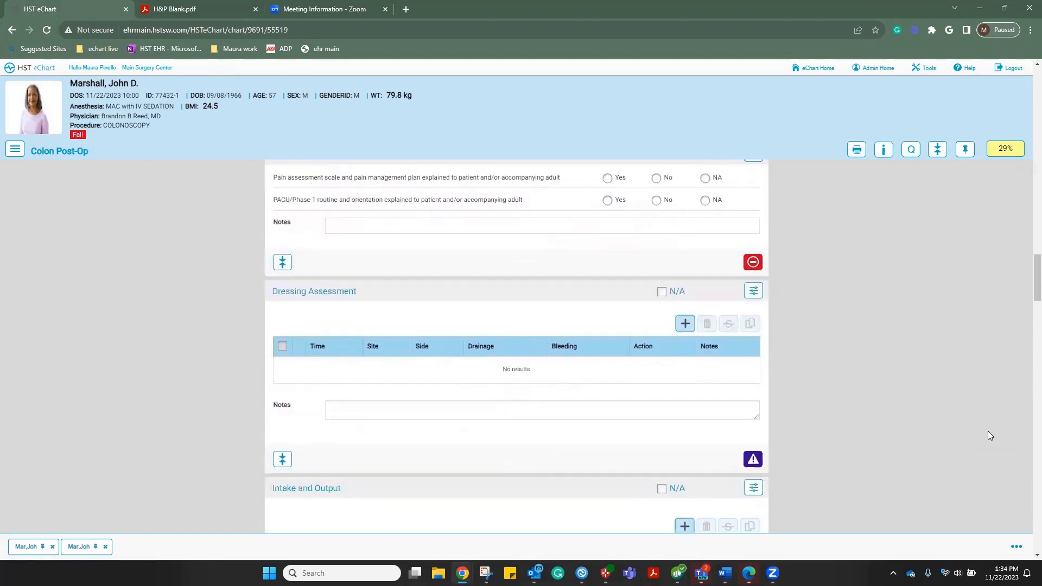
left_click(662, 291)
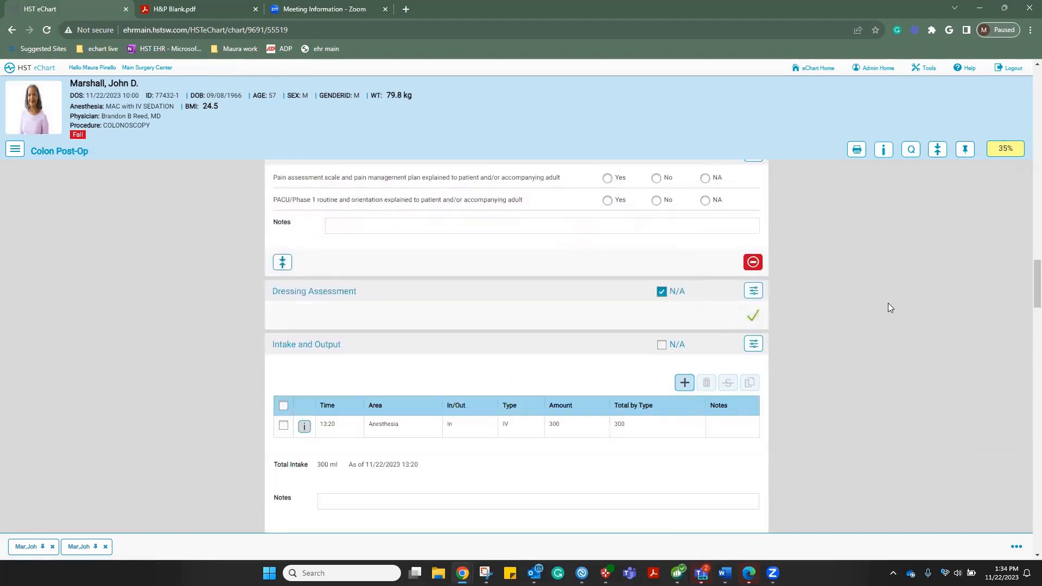
Have the patient sign the discharge instructions on the signature pad
scroll(889, 304, "down", 1)
scroll(888, 304, "down", 1)
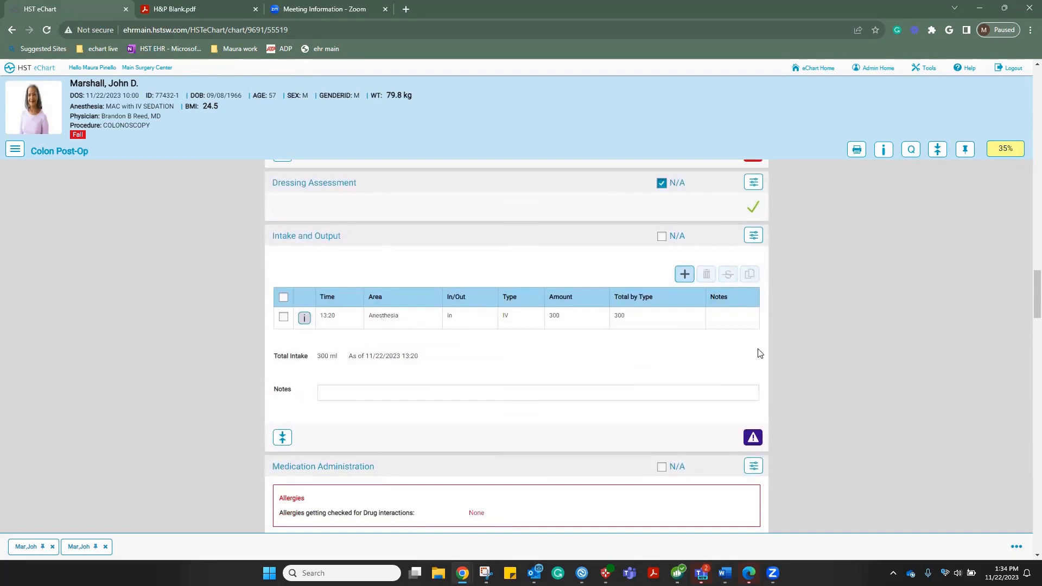
scroll(760, 354, "down", 5)
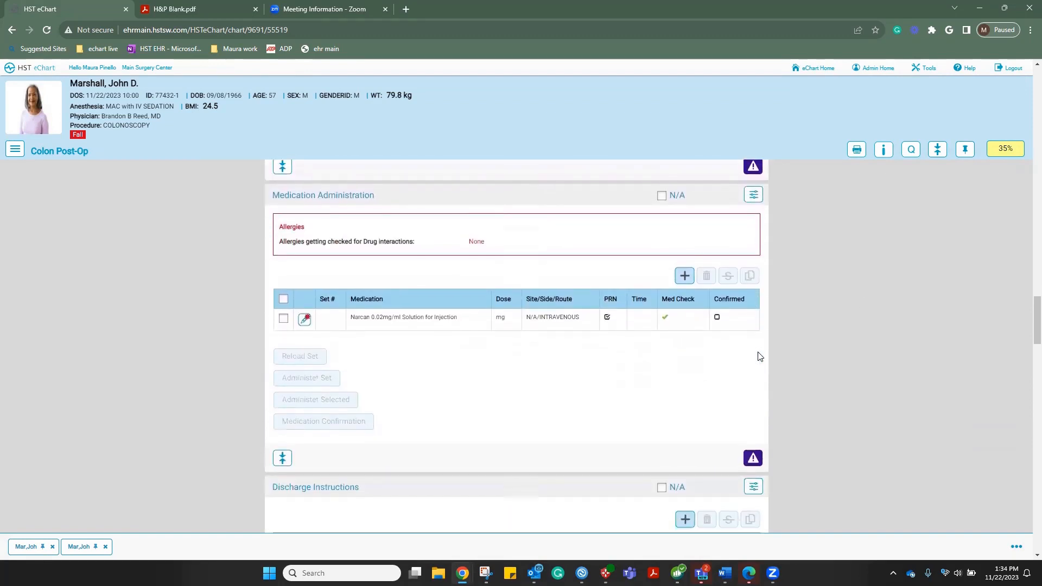
scroll(759, 357, "down", 6)
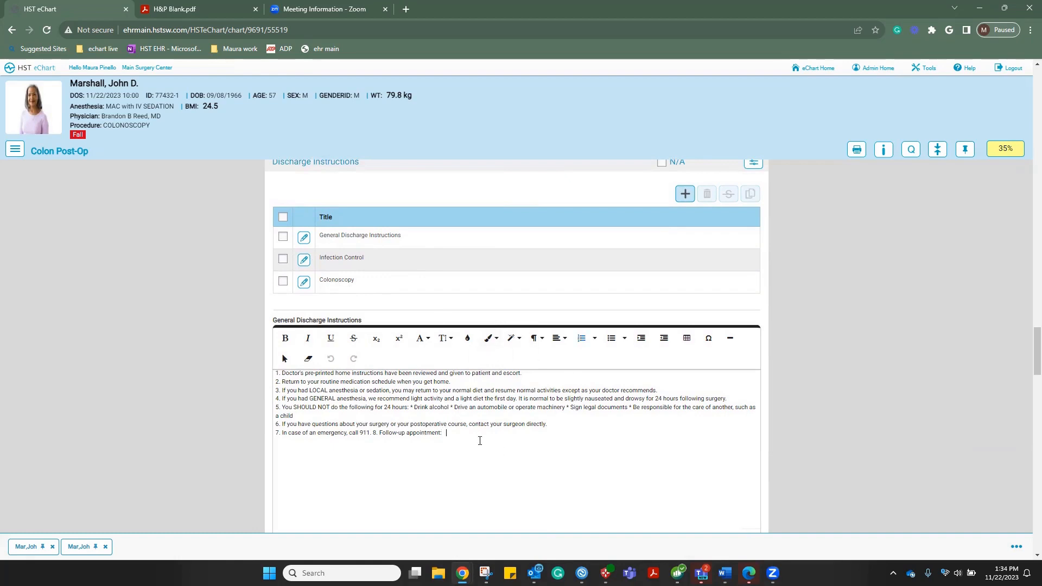
scroll(480, 441, "down", 15)
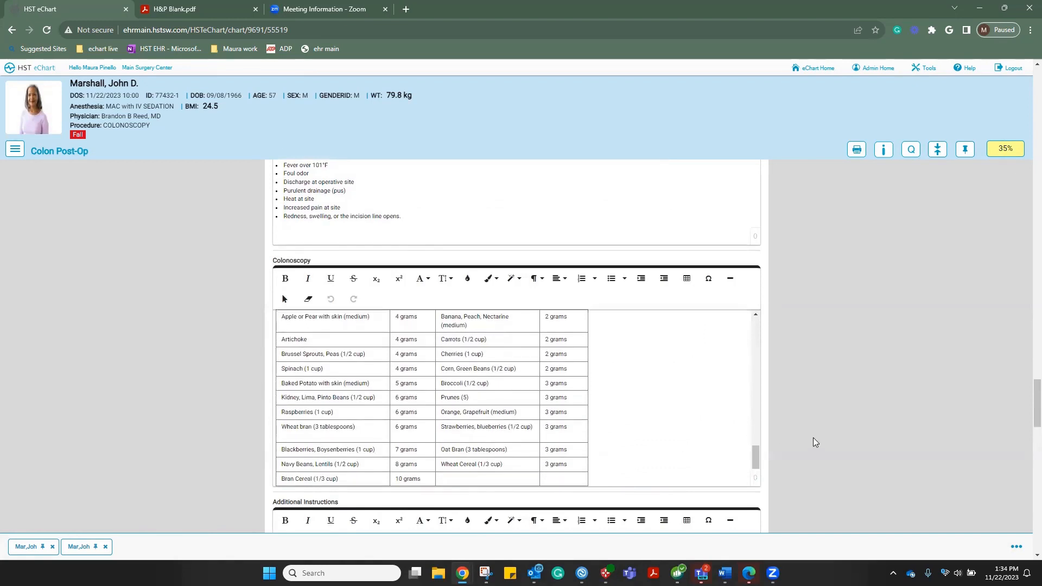
scroll(814, 442, "down", 5)
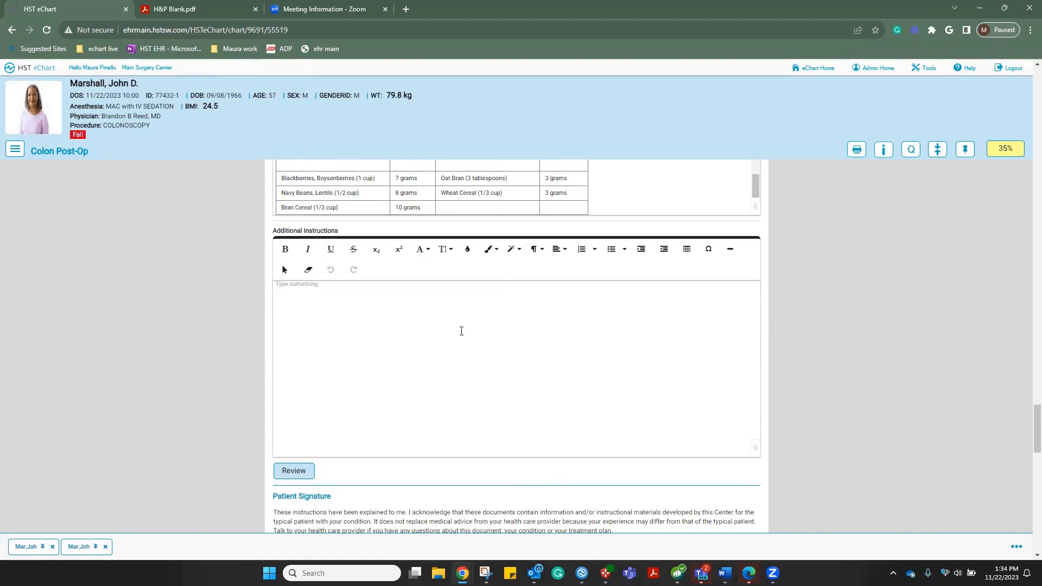
scroll(461, 332, "down", 4)
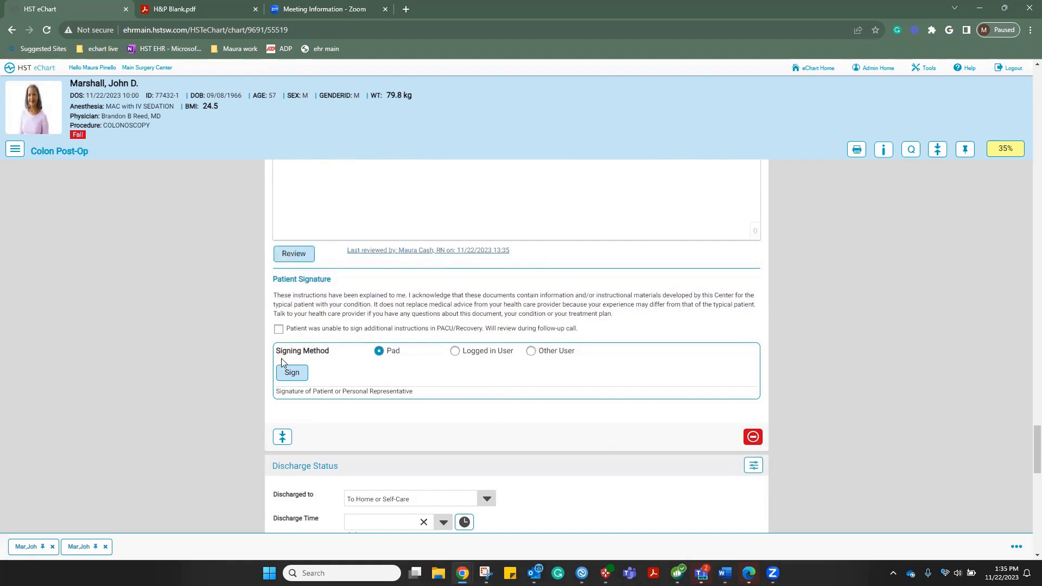
left_click(290, 374)
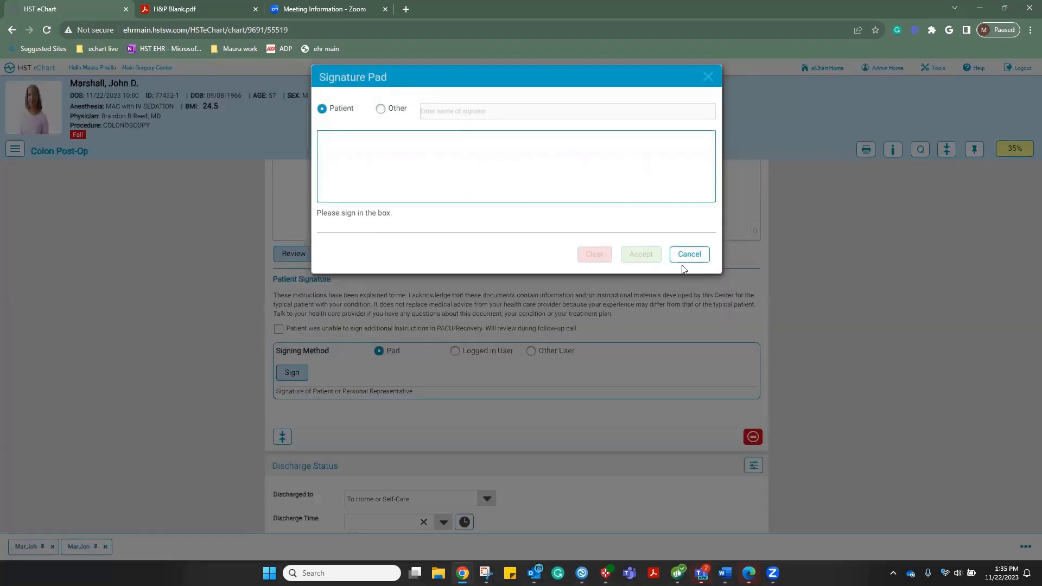
left_click_drag(398, 188, 639, 161)
Accept the signature and set discharge time 13:35, current nurse as discharging RN, and Wheelchair transport
left_click(641, 254)
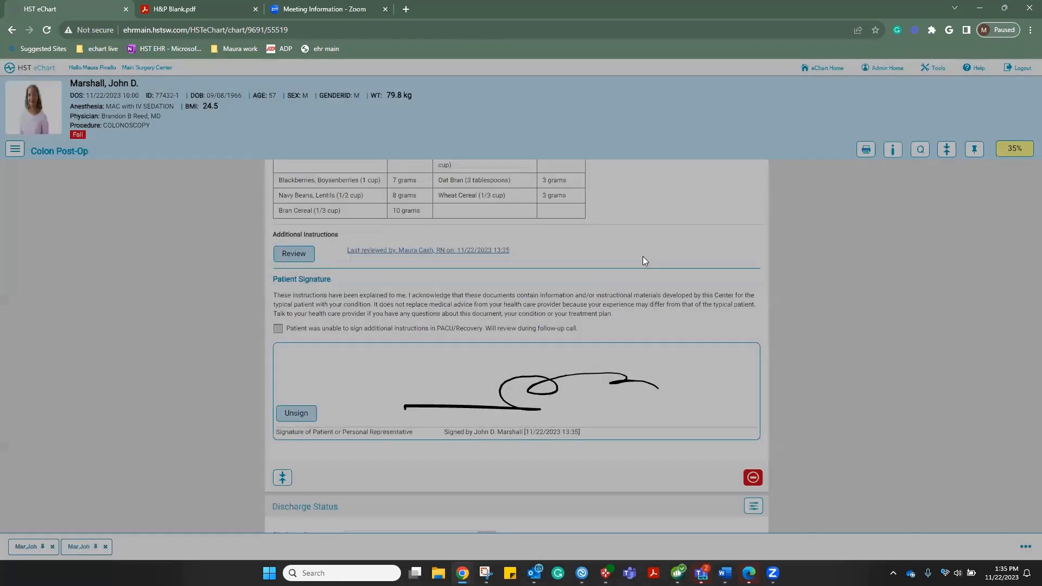
scroll(514, 380, "down", 5)
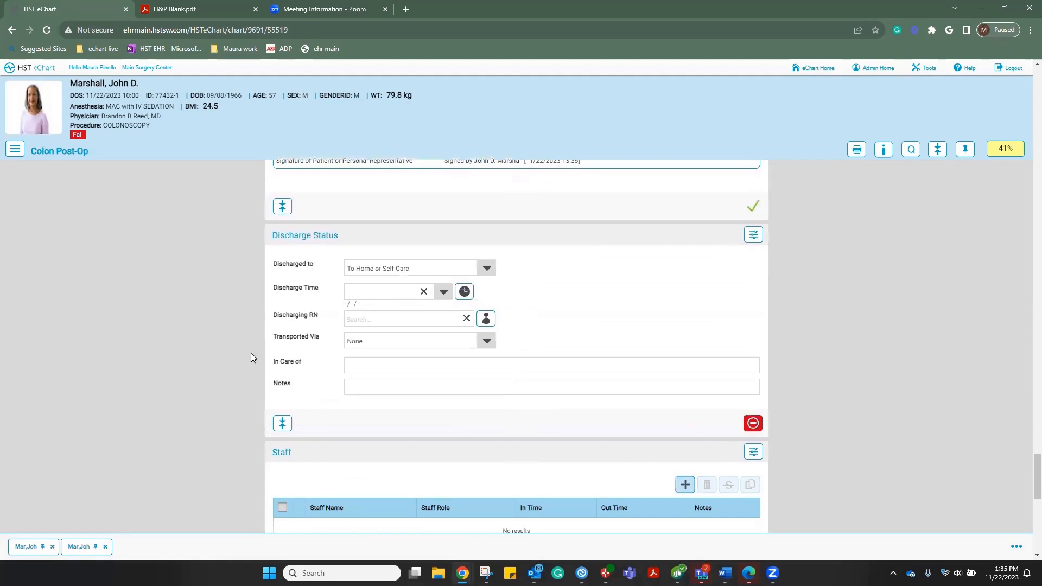
left_click(463, 293)
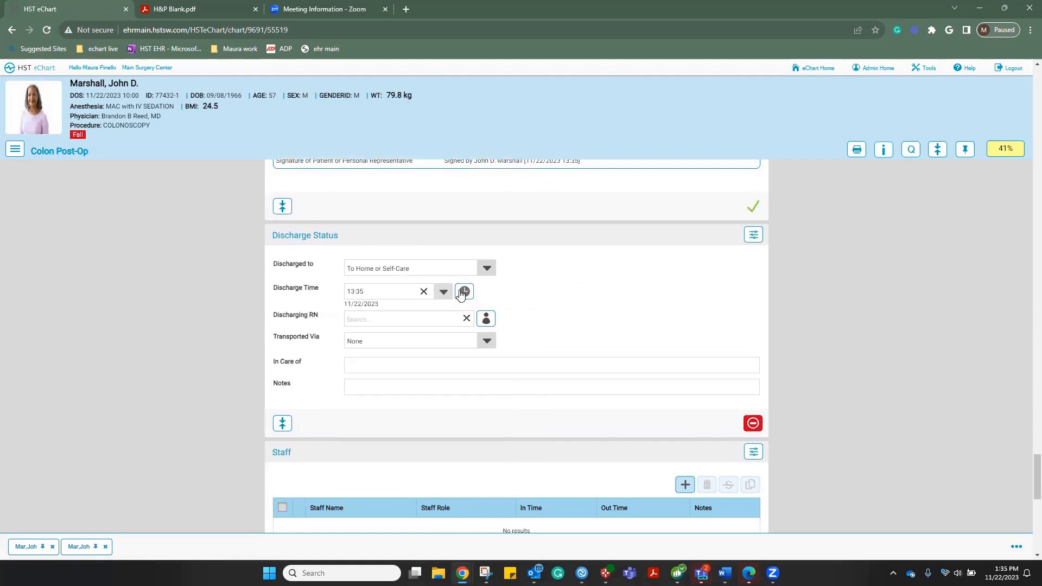
left_click(487, 320)
left_click(486, 341)
left_click(370, 370)
left_click(374, 368)
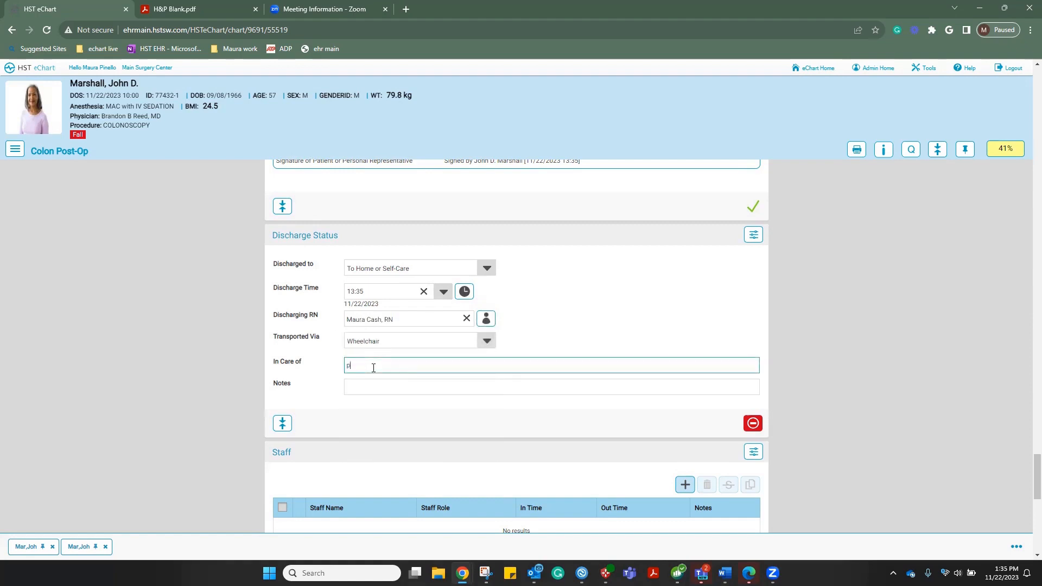
scroll(373, 368, "down", 4)
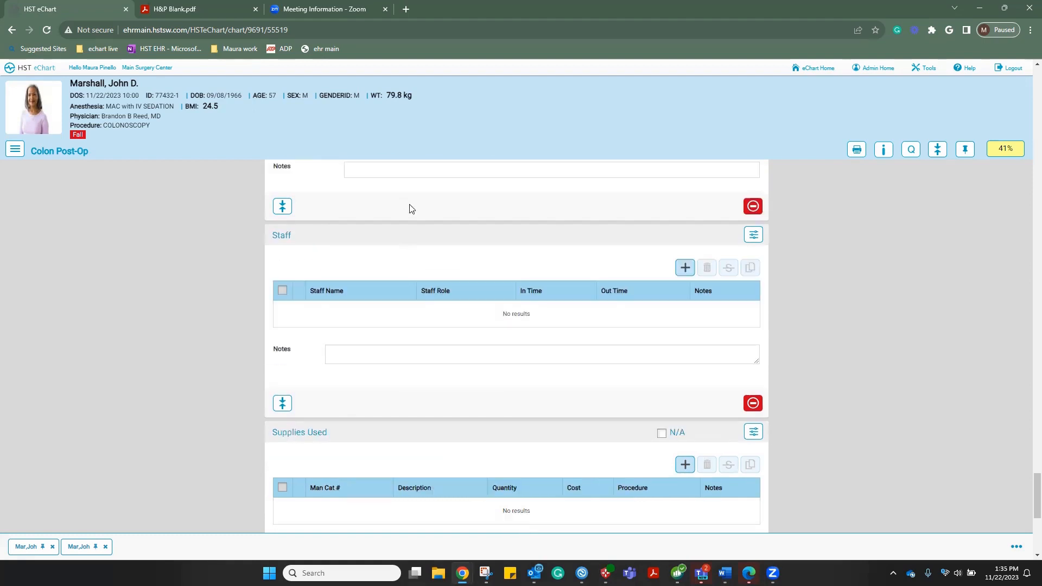
scroll(514, 365, "down", 4)
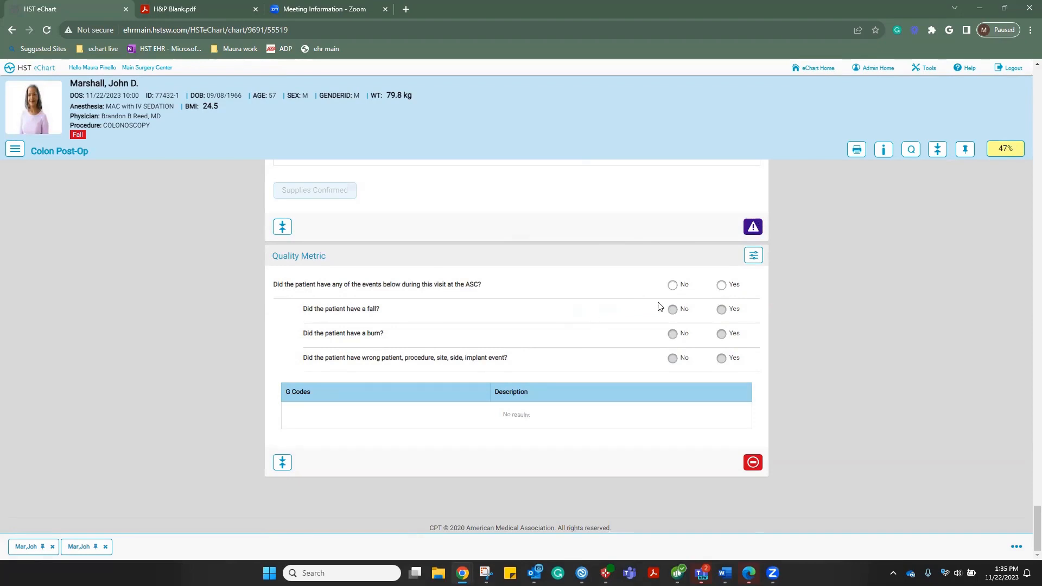
Record no adverse events at the ASC, keep discharge To Home or Self-Care, and show the workflow list
left_click(672, 285)
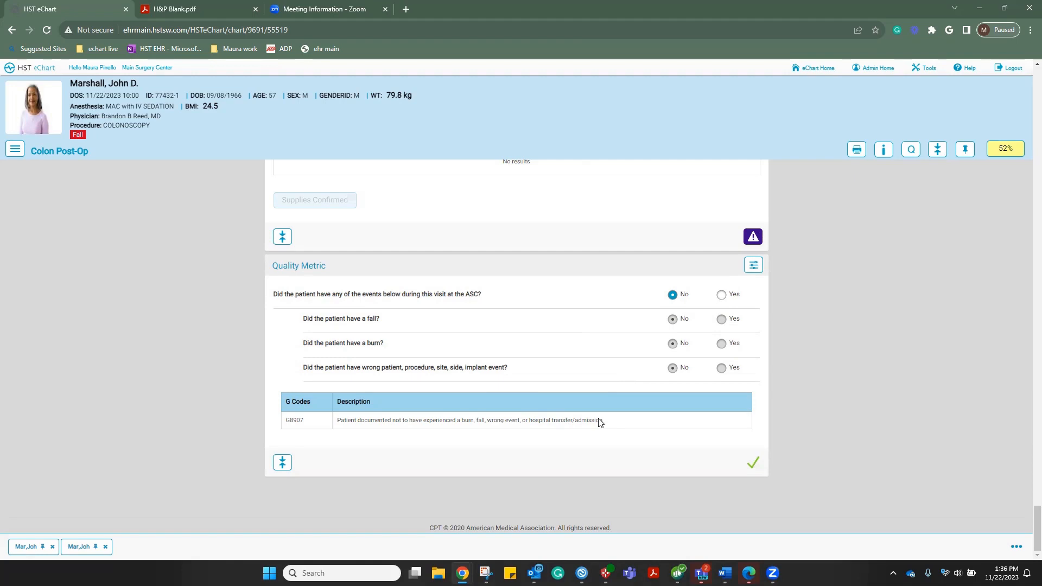
scroll(579, 365, "up", 5)
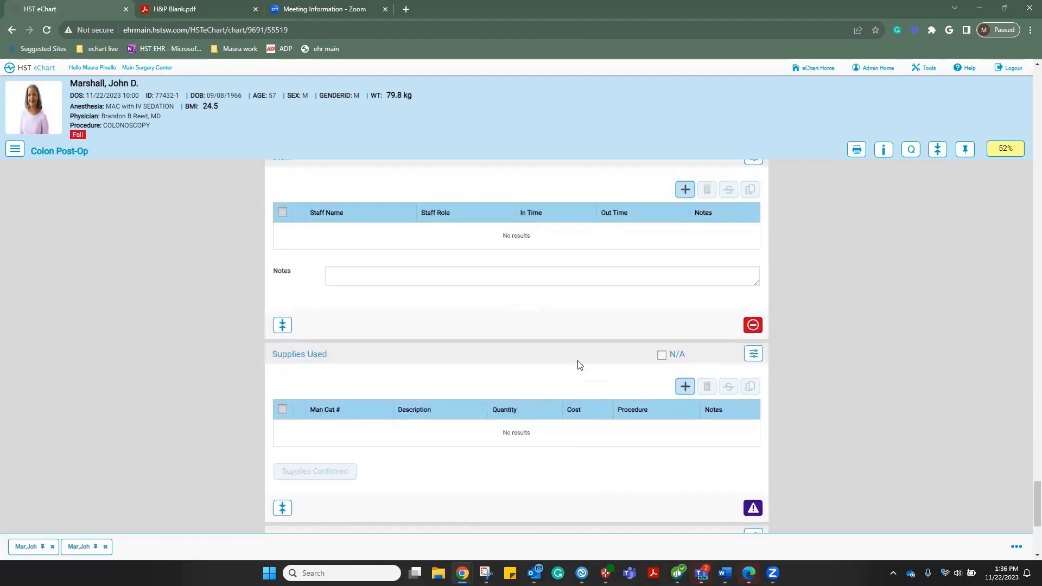
scroll(578, 365, "up", 5)
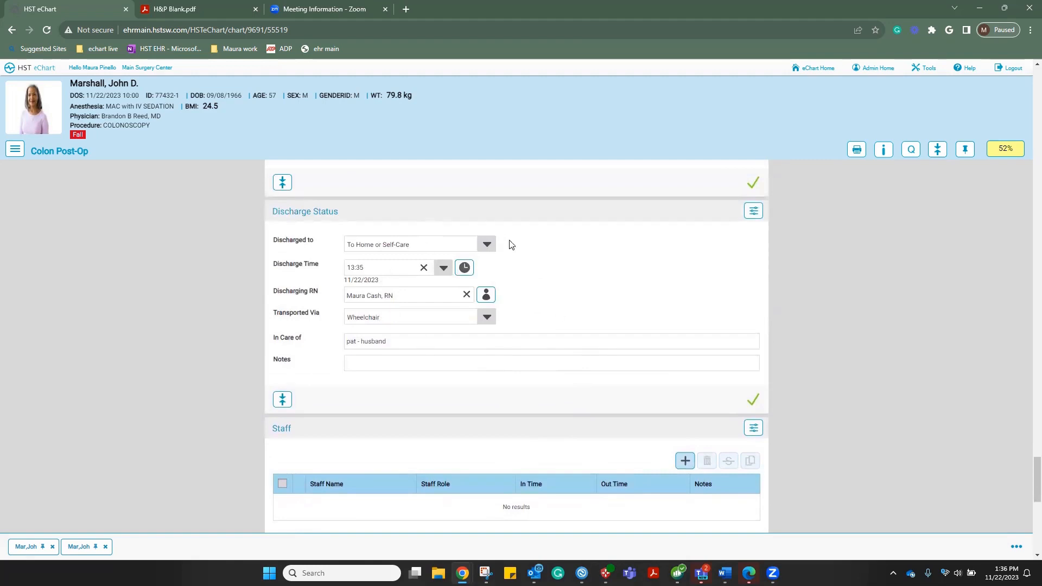
left_click(487, 244)
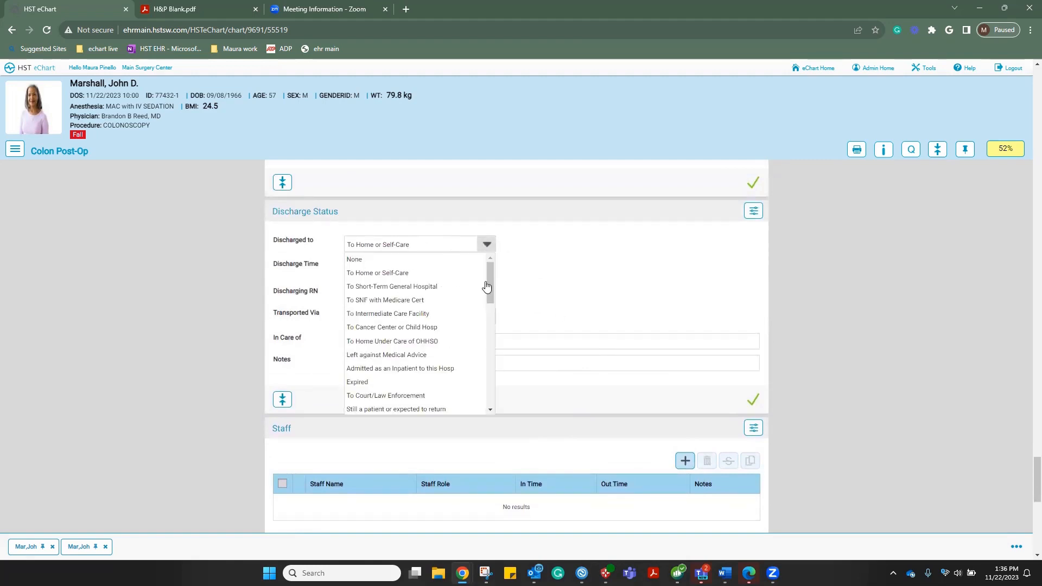
mouse_move(489, 282)
left_mouse_down()
mouse_move(508, 400)
mouse_move(487, 268)
left_mouse_up()
left_click(579, 248)
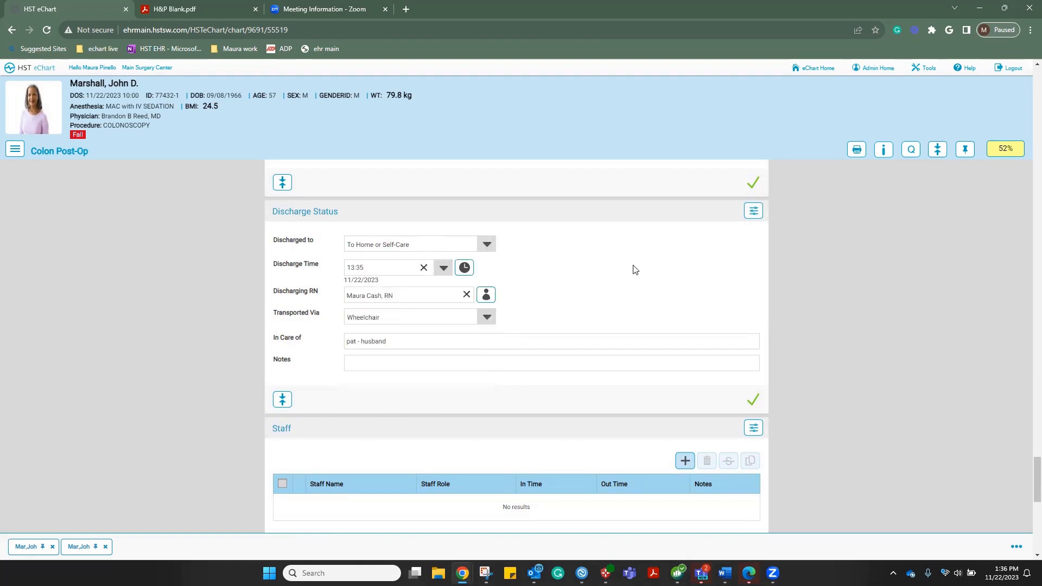
scroll(635, 270, "down", 6)
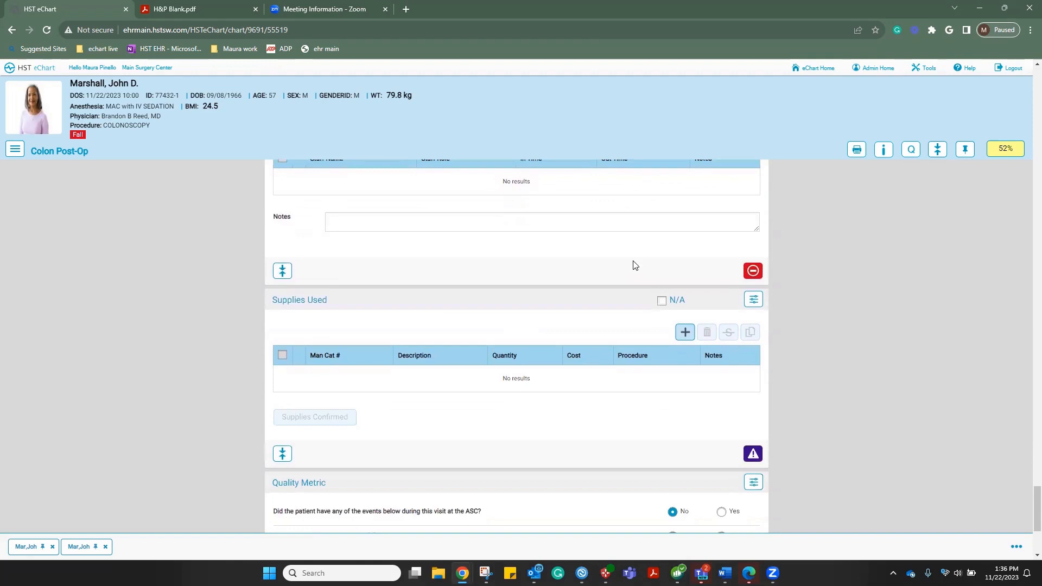
left_click(15, 152)
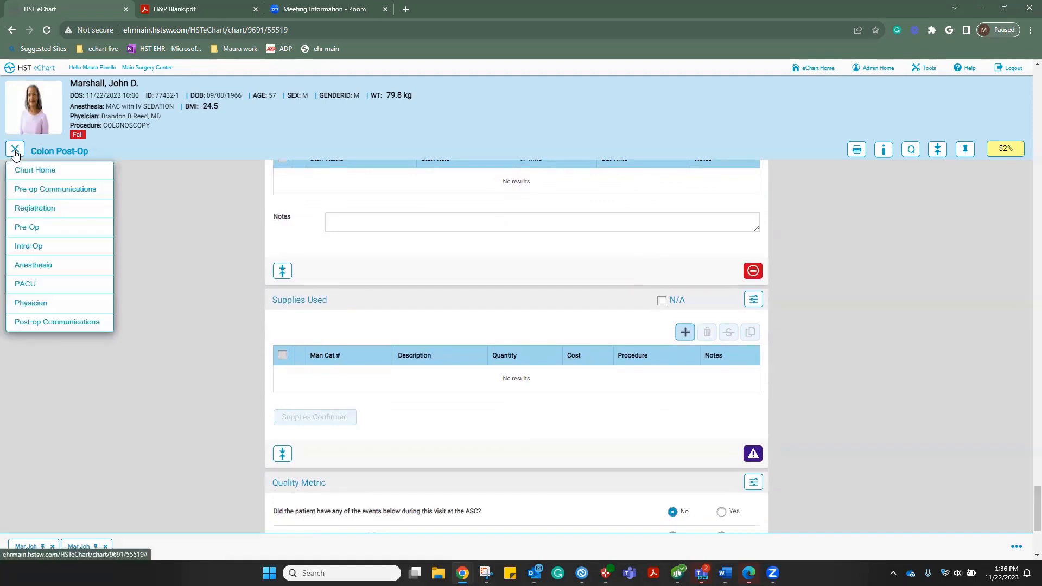
Switch to the Colon Physician chart, jump to Medication Reconciliation, and choose Other User as signing method
left_click(39, 305)
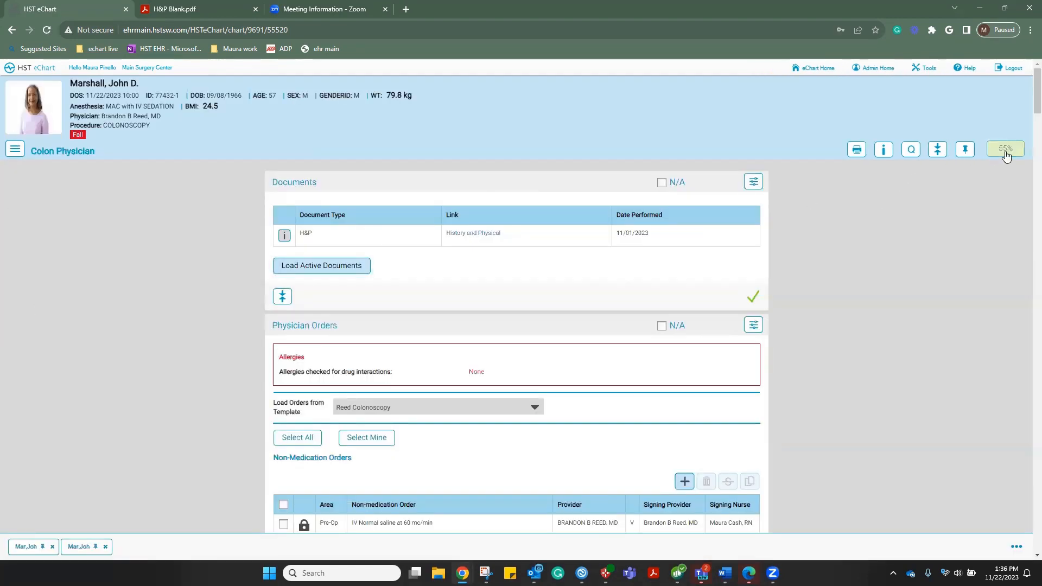
left_click(1006, 151)
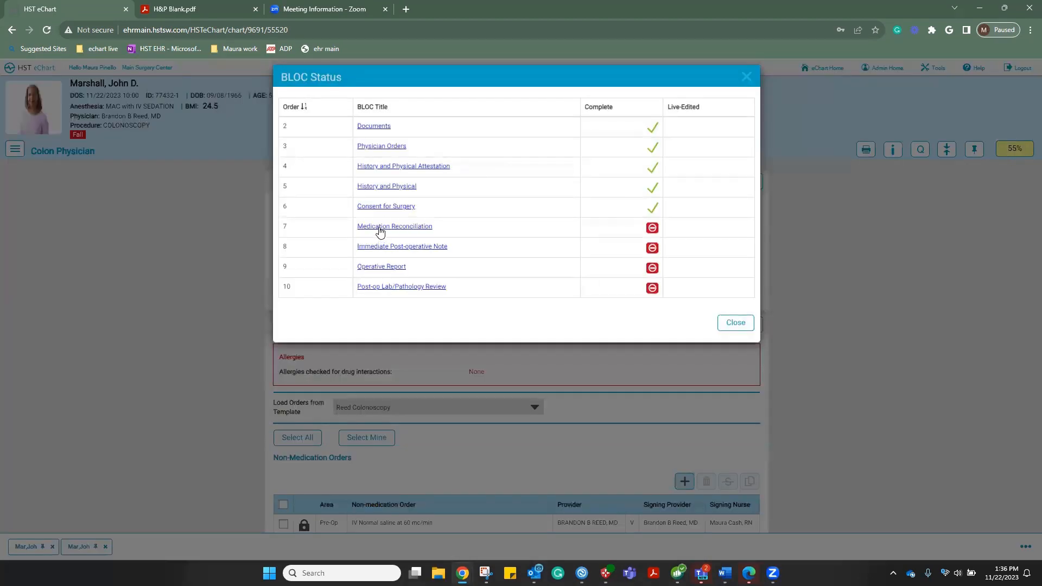
left_click(380, 231)
scroll(563, 328, "down", 10)
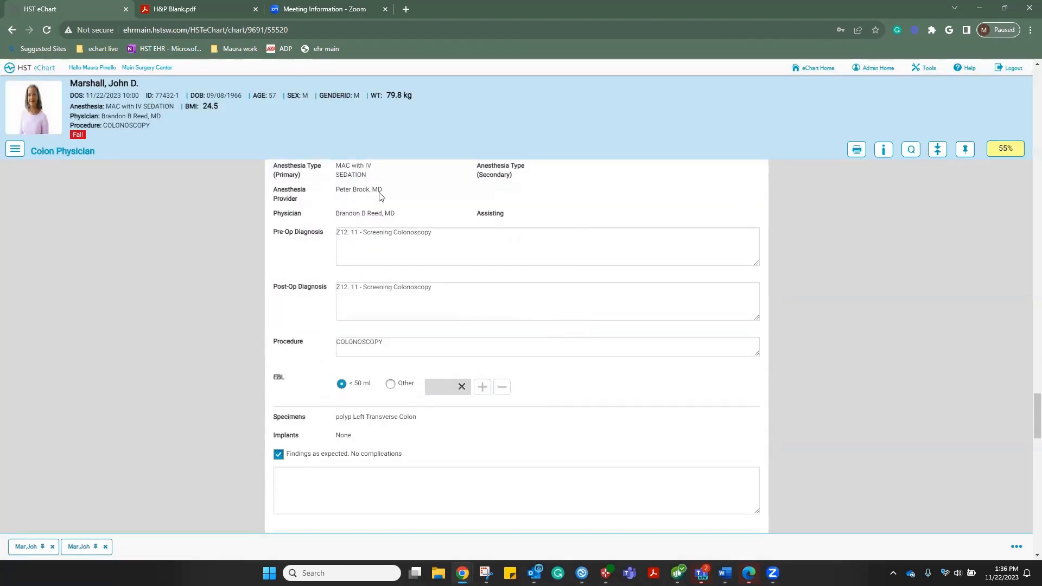
scroll(512, 218, "down", 3)
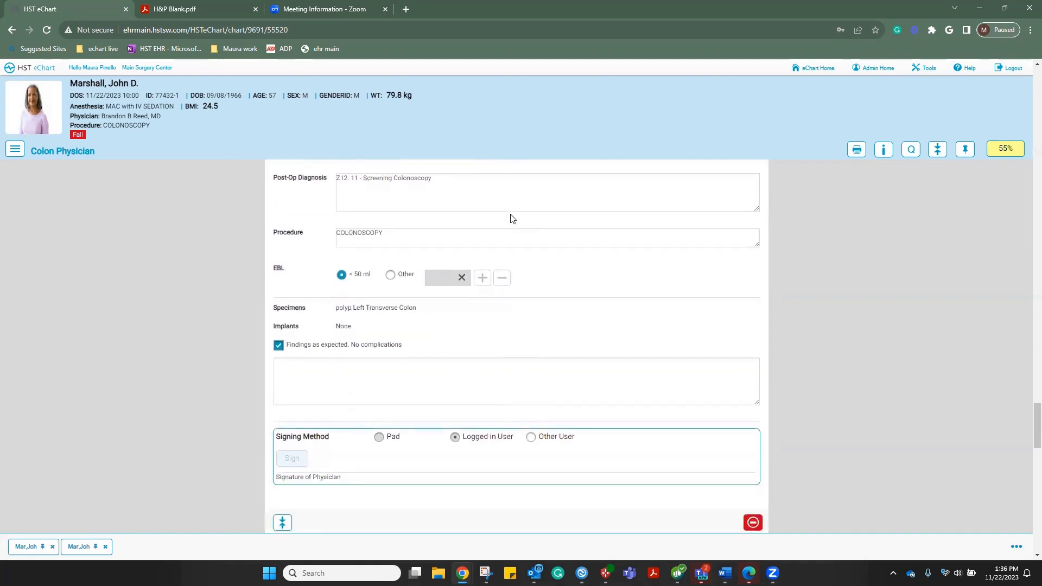
scroll(512, 218, "down", 2)
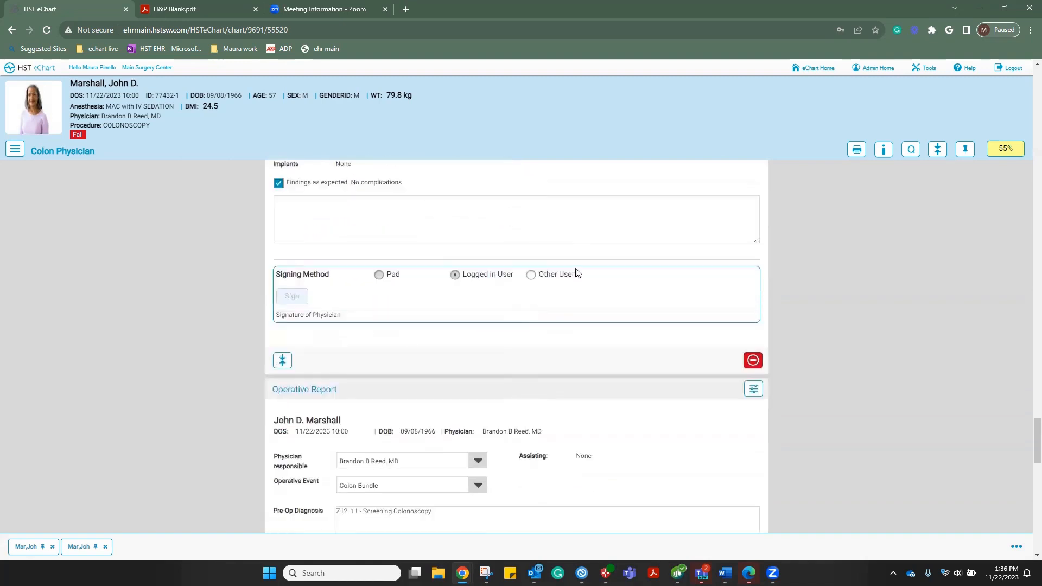
left_click(530, 275)
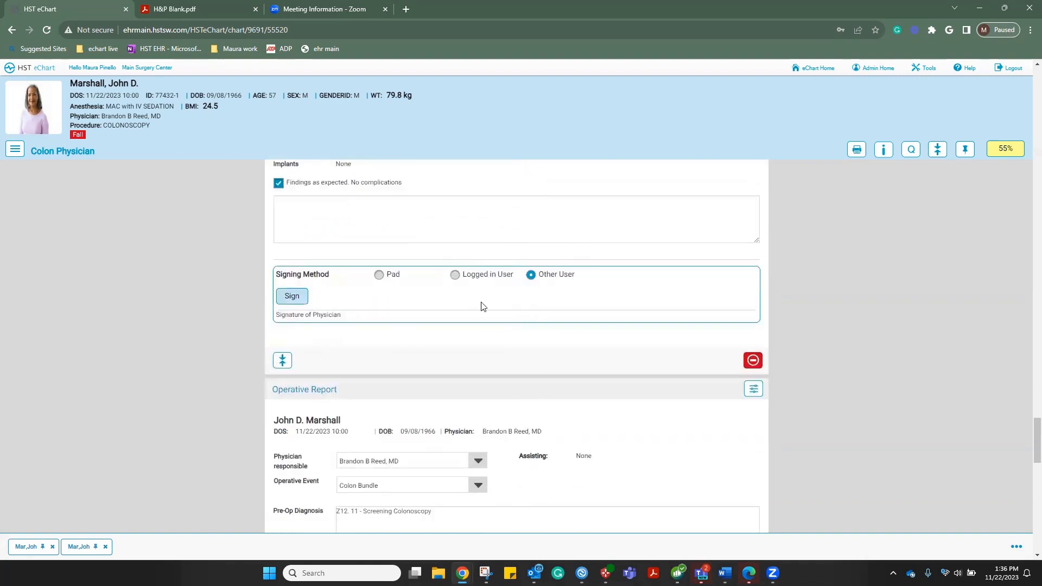
scroll(580, 309, "down", 4)
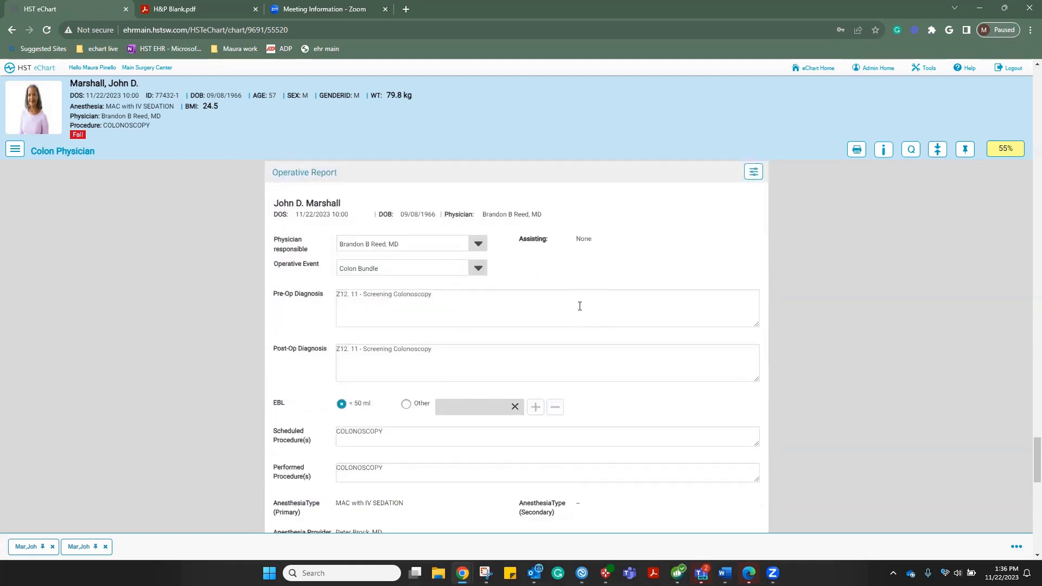
scroll(580, 306, "down", 1)
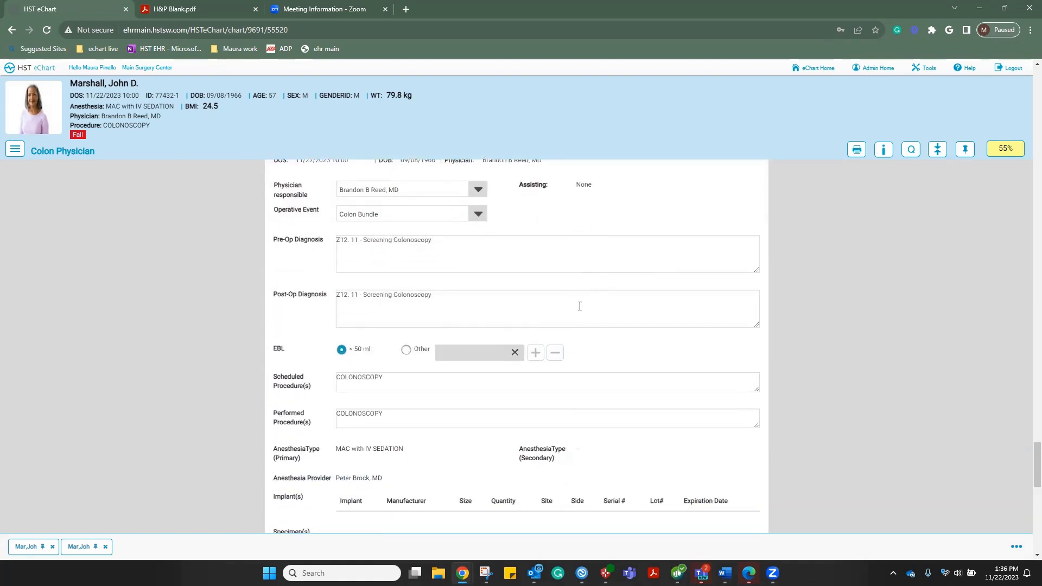
scroll(580, 306, "down", 4)
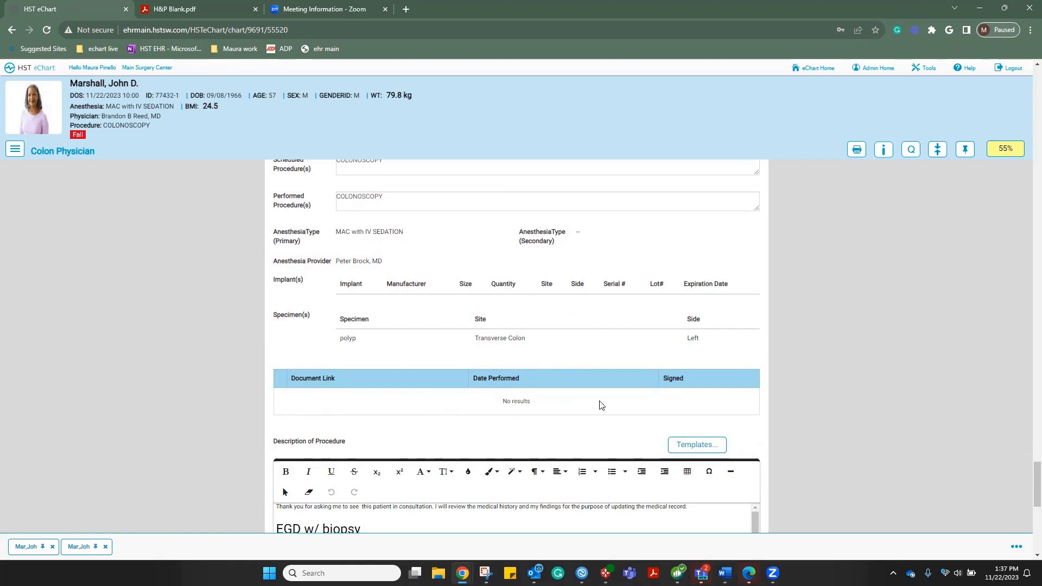
scroll(601, 406, "down", 3)
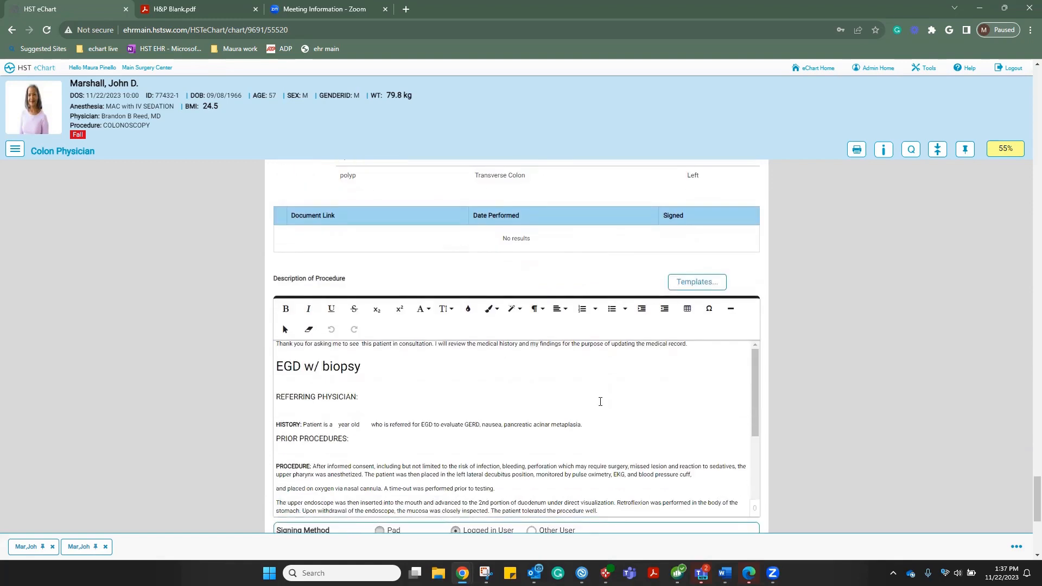
scroll(601, 405, "down", 5)
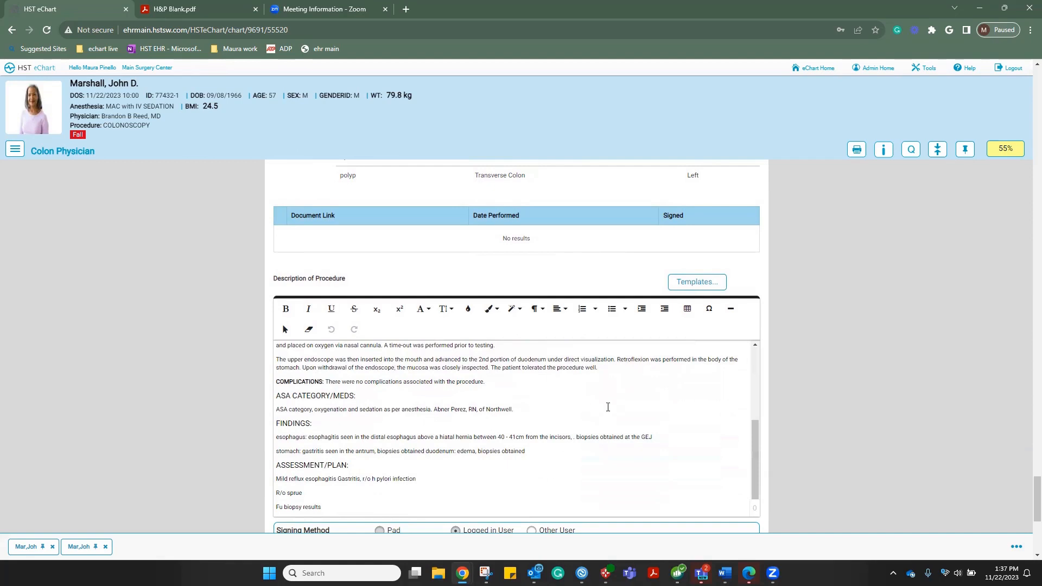
scroll(663, 395, "down", 3)
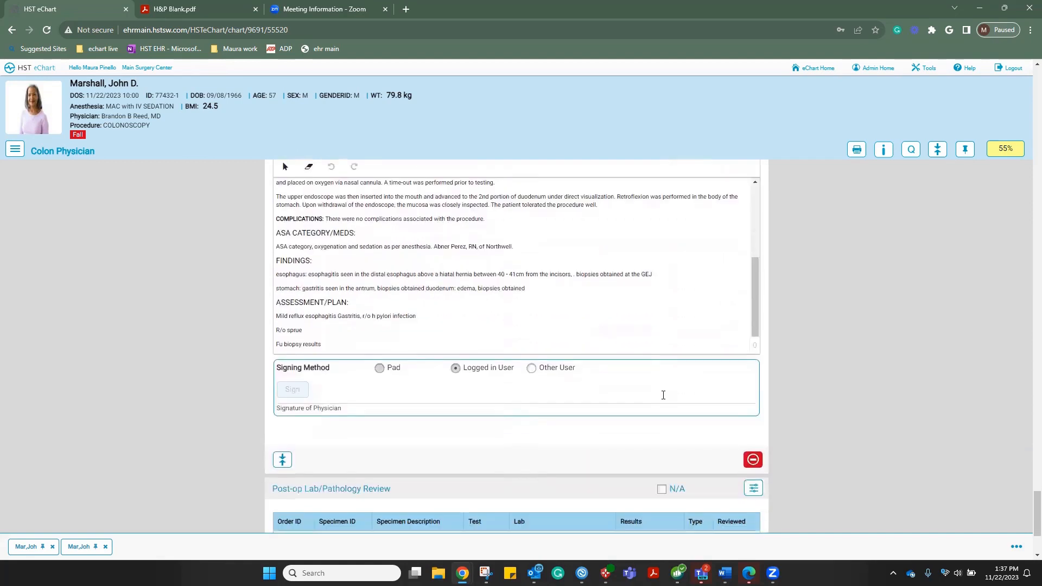
scroll(665, 400, "up", 6)
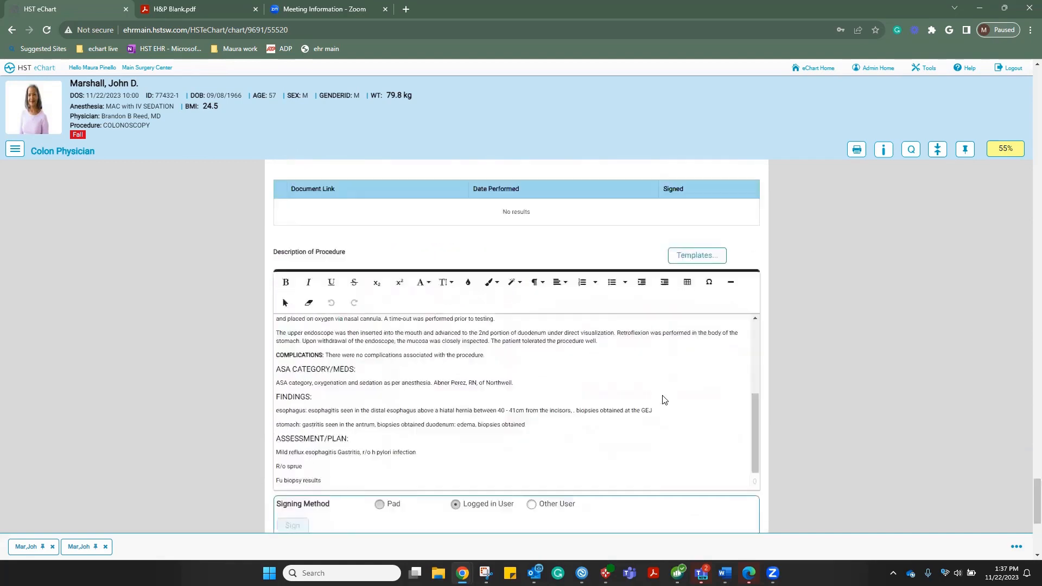
scroll(665, 400, "down", 2)
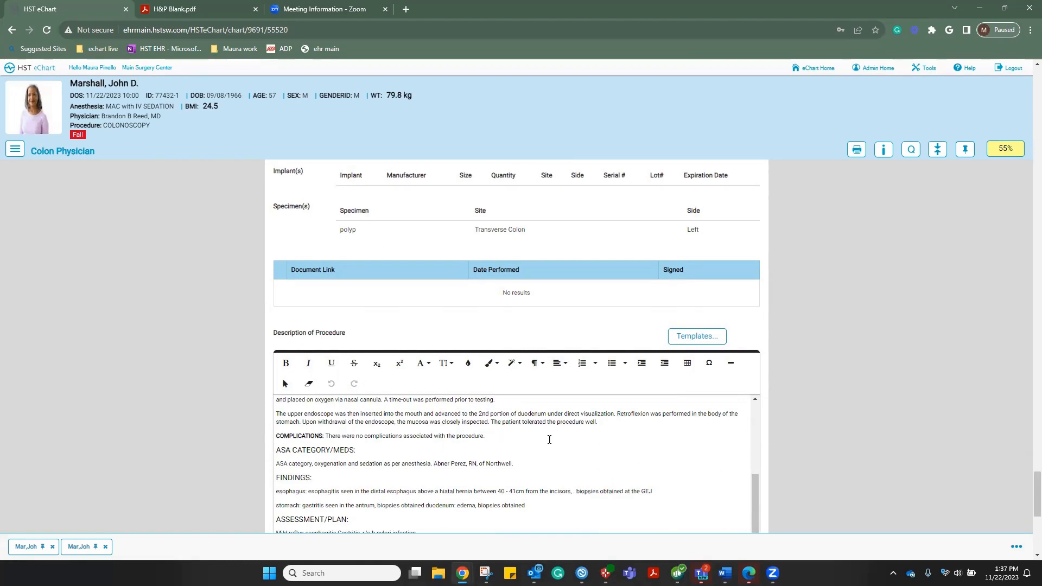
scroll(549, 440, "down", 5)
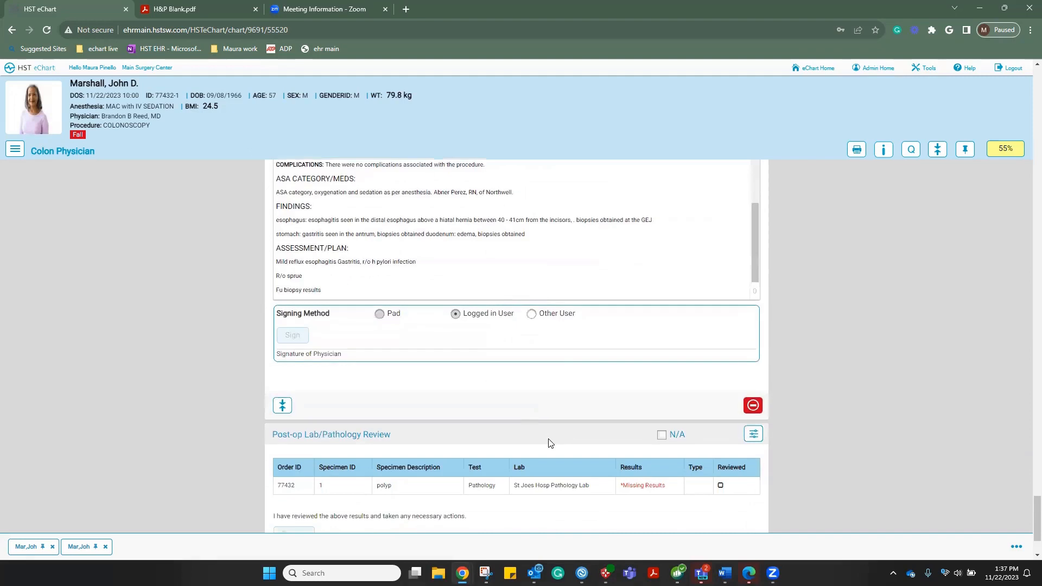
scroll(550, 442, "down", 2)
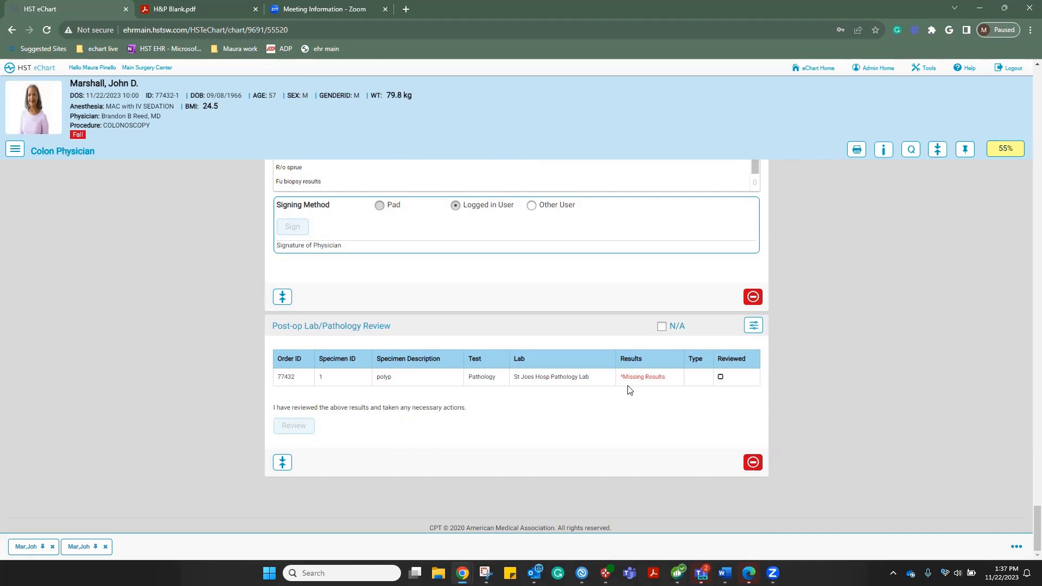
Leave the chart, check the Colon Pre-op task in Task Manager, then view the 11/22/2023 surgery schedule
left_click(30, 70)
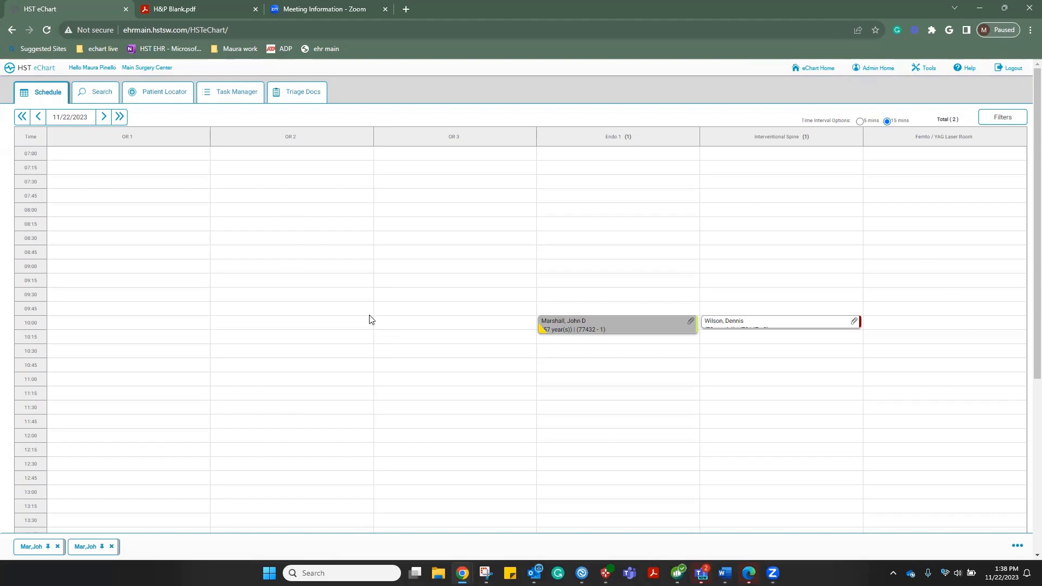
left_click(215, 93)
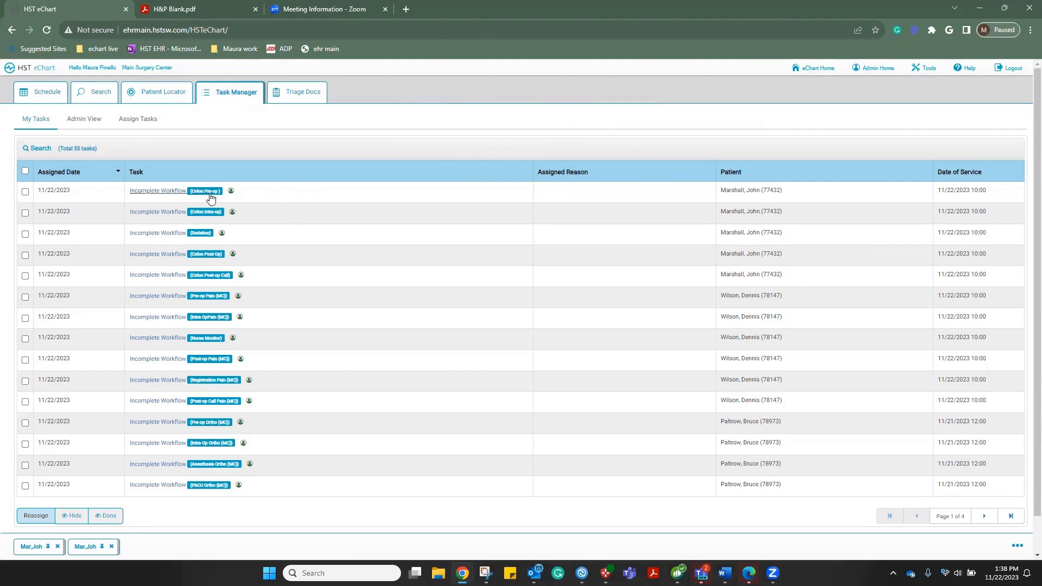
left_click(163, 193)
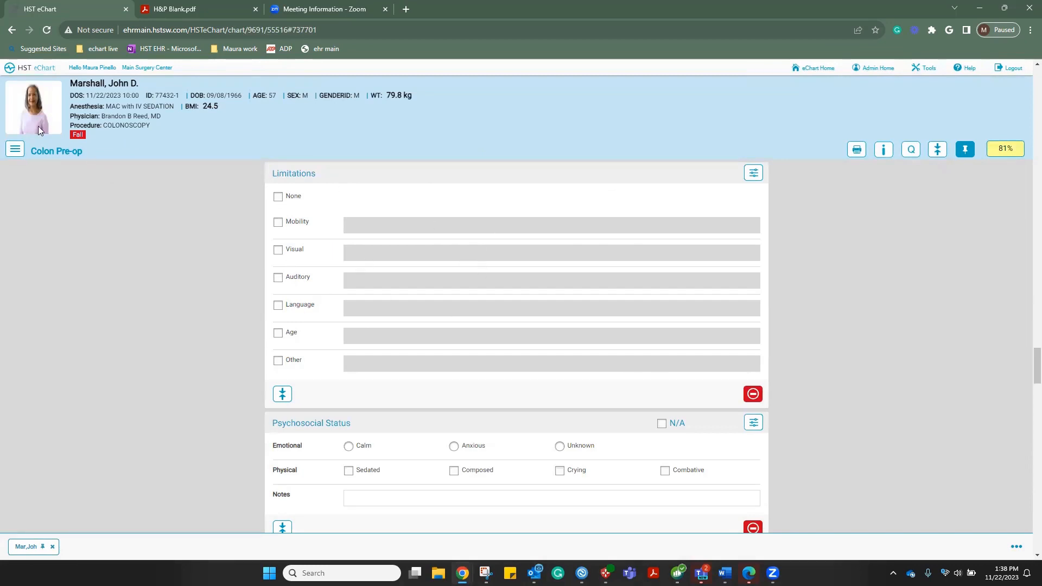
left_click(27, 74)
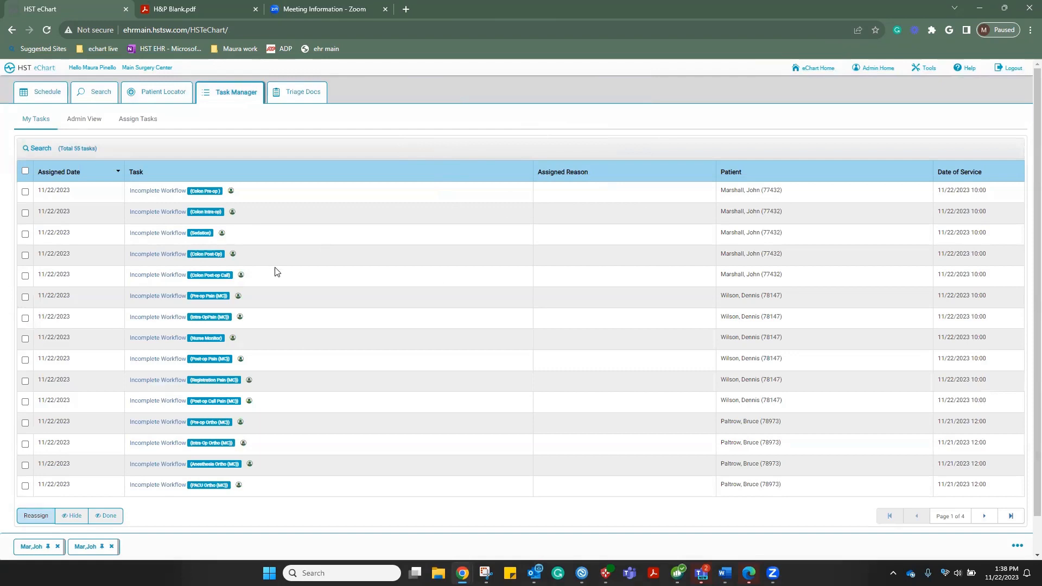
left_click(40, 97)
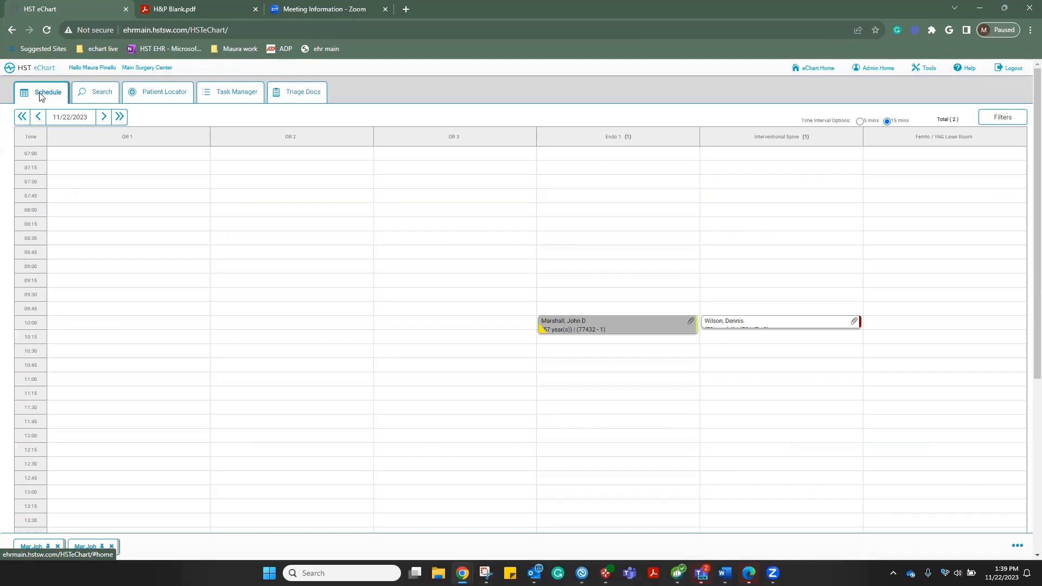
left_click(573, 333)
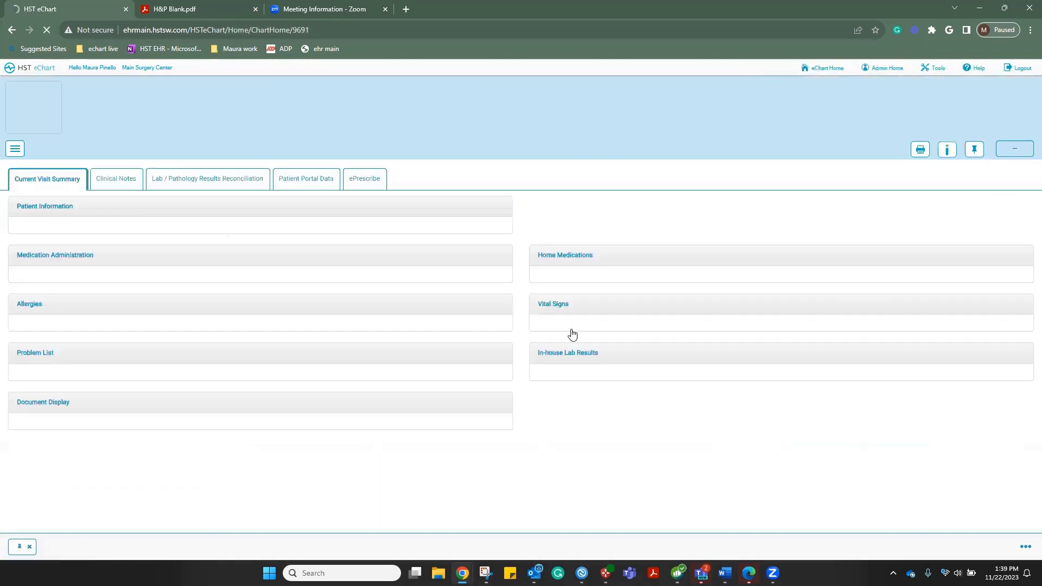
left_click(15, 149)
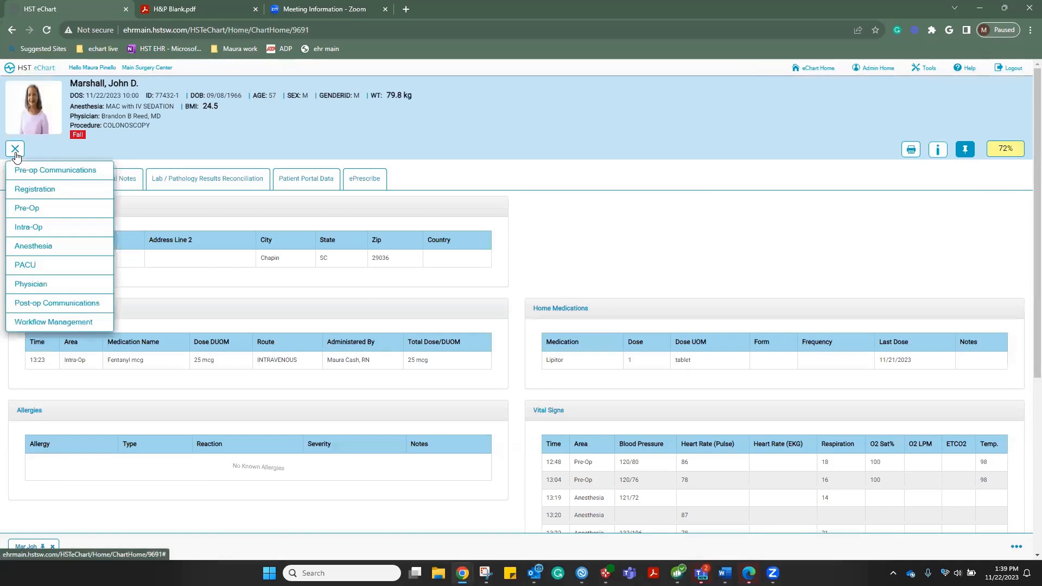
left_click(27, 305)
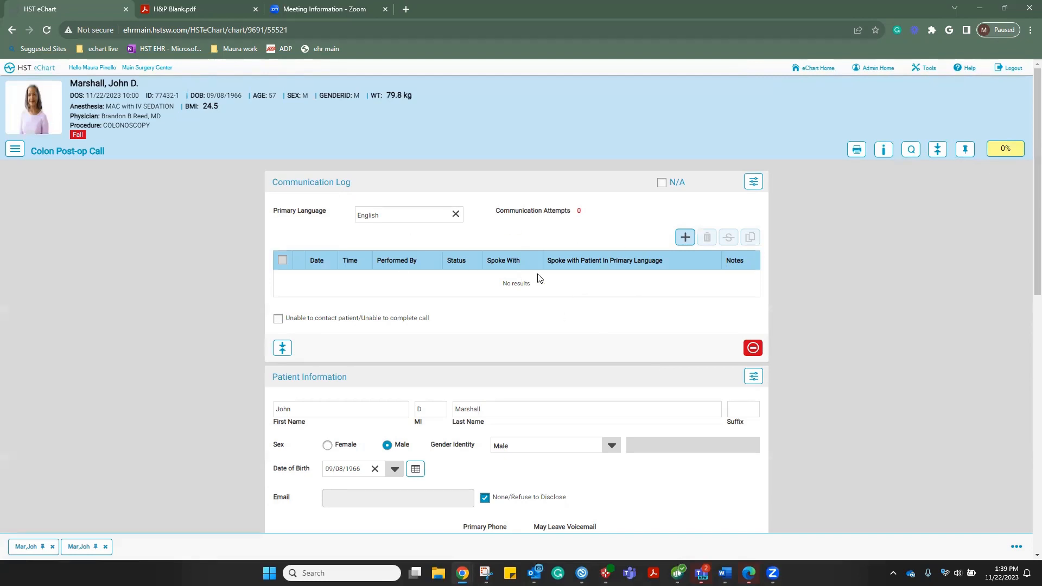
left_click(684, 238)
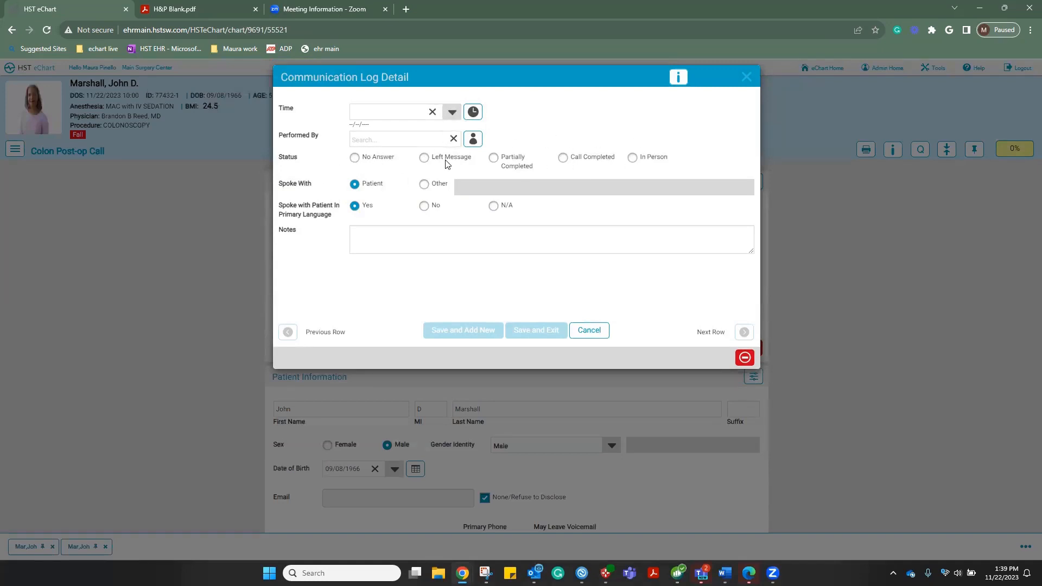
left_click(591, 333)
scroll(592, 336, "down", 3)
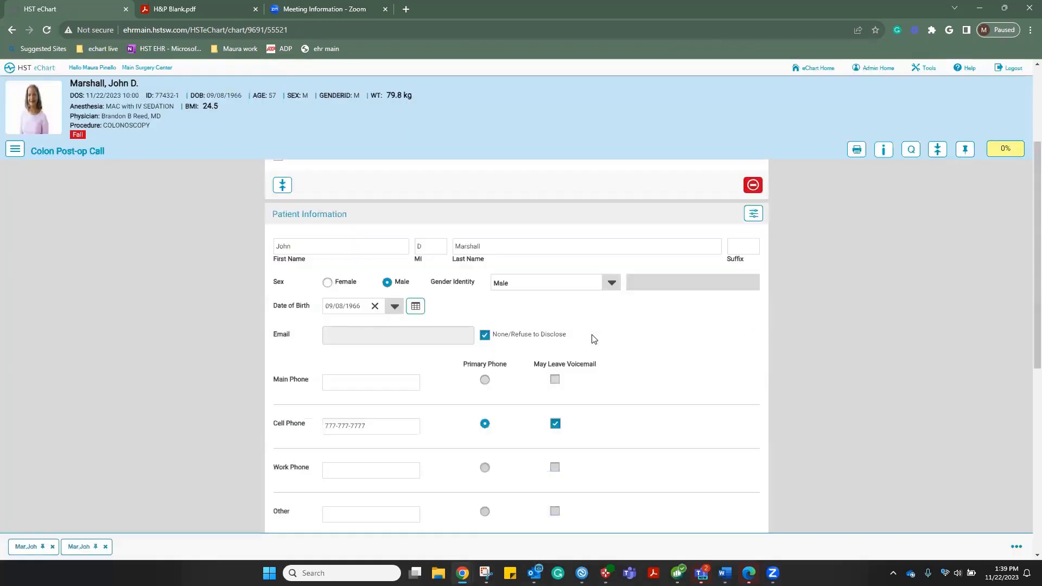
scroll(594, 339, "down", 4)
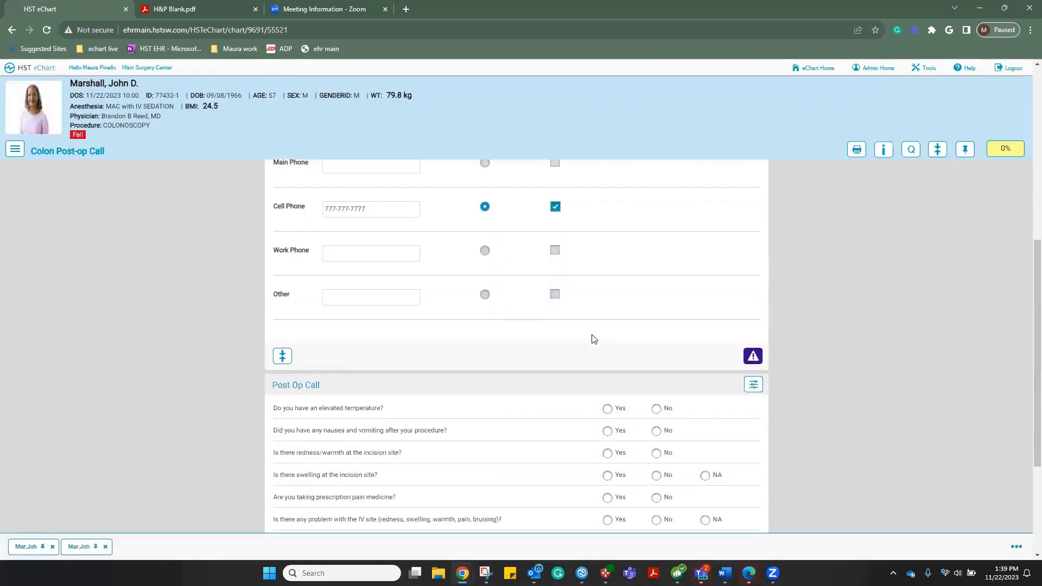
scroll(594, 339, "down", 2)
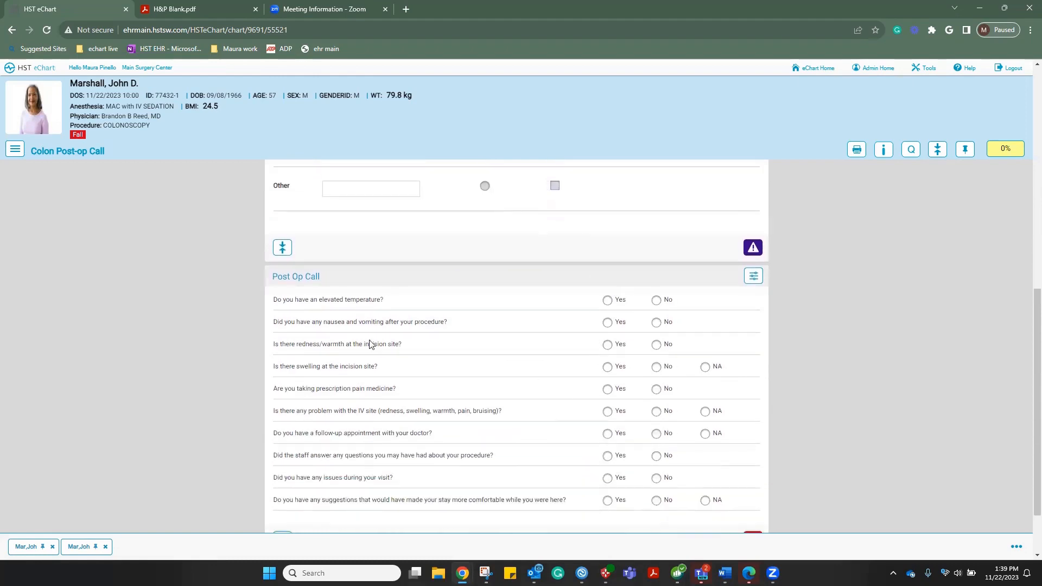
scroll(431, 367, "down", 2)
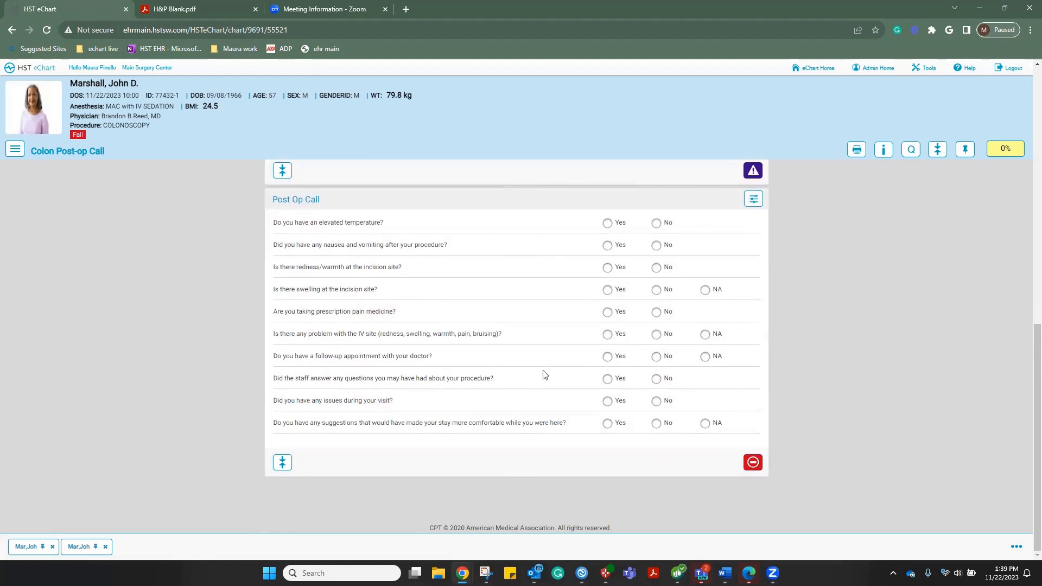
left_click(38, 71)
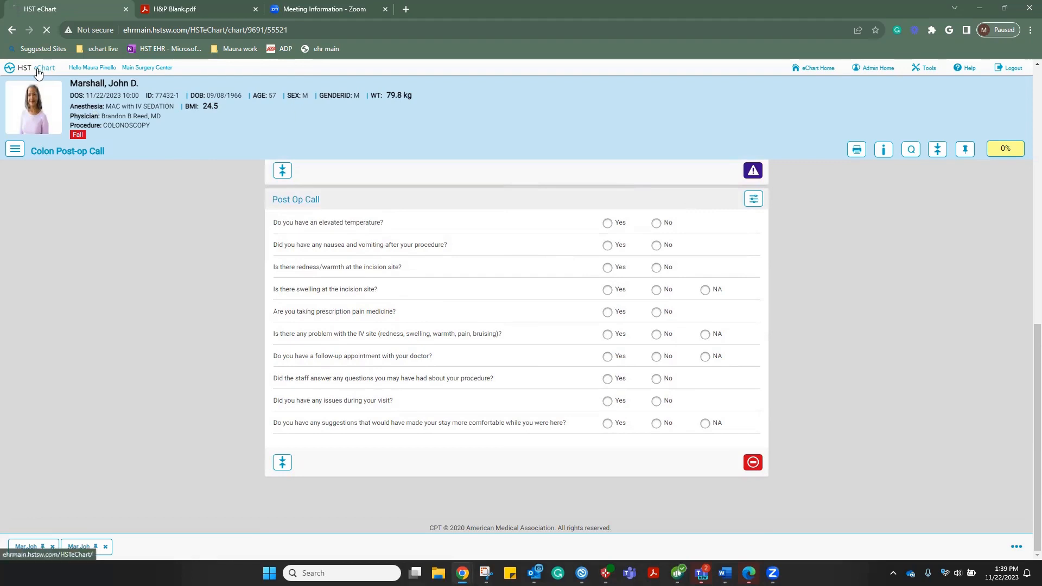